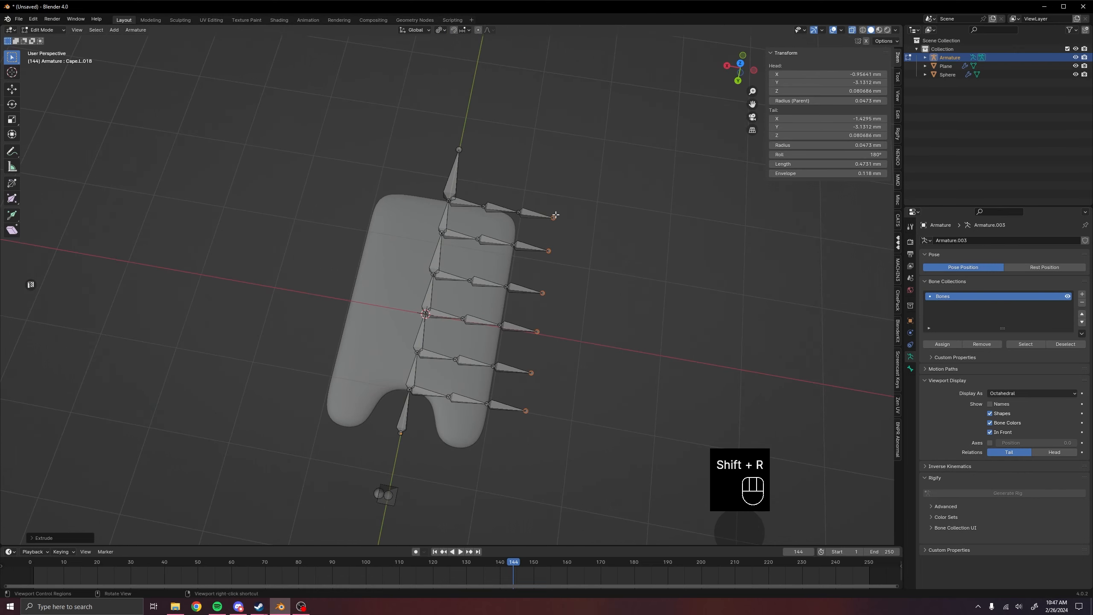
Select the cape's centre bones and the two inner bones of all six side chains, leaving out the bone ending each chain
{"action": "middle_click_drag", "start_coordinate": [520, 476], "coordinate": [513, 363]}
{"action": "middle_click_drag", "start_coordinate": [570, 415], "coordinate": [508, 381], "text": "shift"}
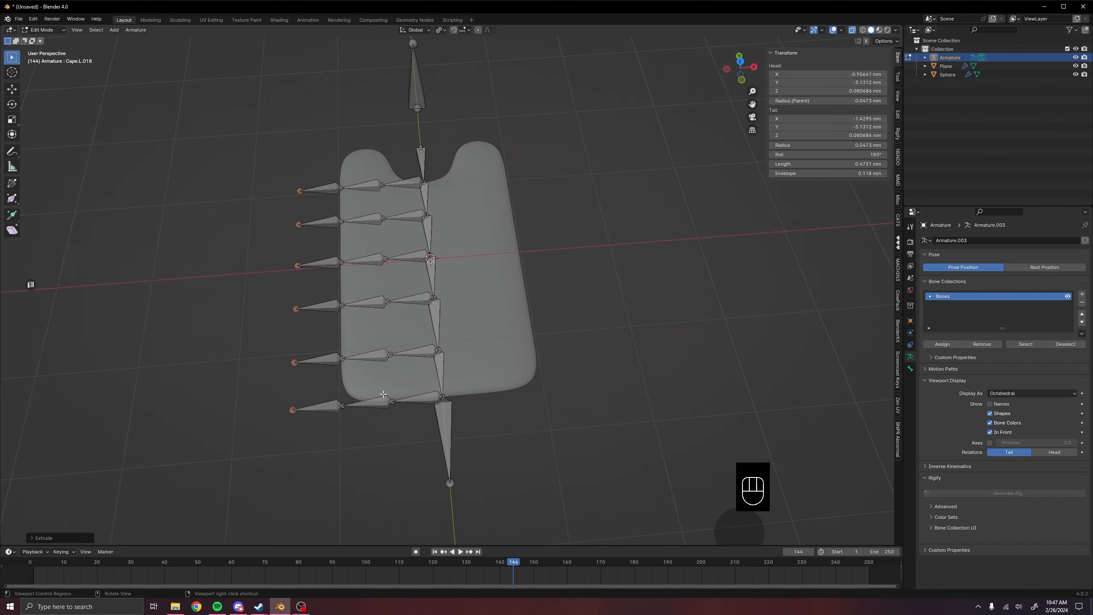
{"action": "left_click", "coordinate": [411, 401], "text": "shift"}
{"action": "left_click", "coordinate": [428, 387], "text": "shift"}
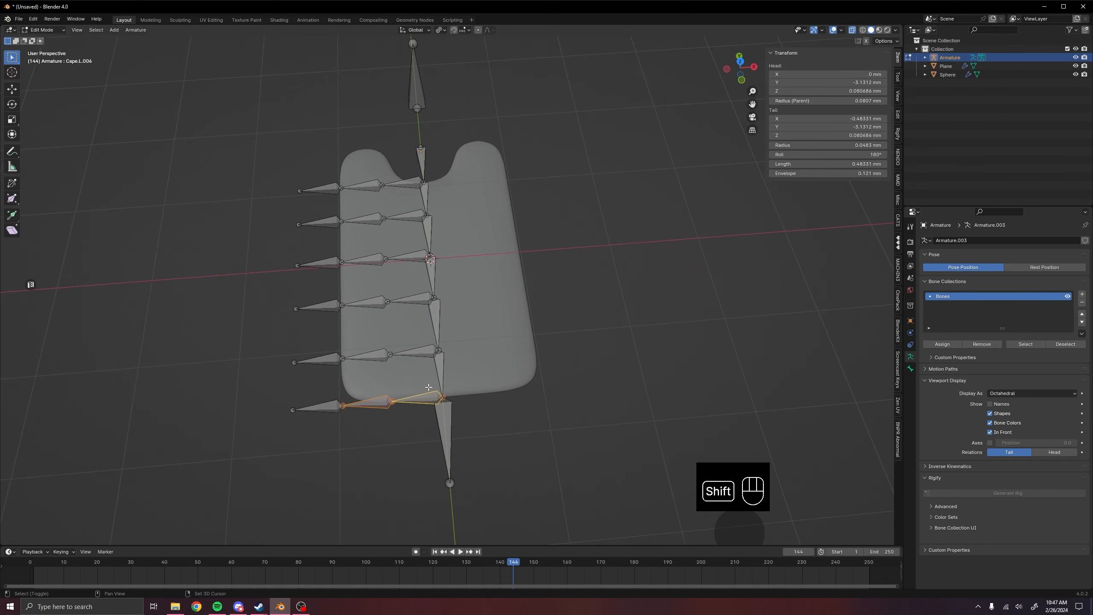
{"action": "left_click", "coordinate": [368, 357], "text": "shift"}
{"action": "left_click", "coordinate": [413, 353], "text": "shift"}
{"action": "left_click", "coordinate": [409, 300], "text": "shift"}
{"action": "left_click", "coordinate": [371, 301], "text": "shift"}
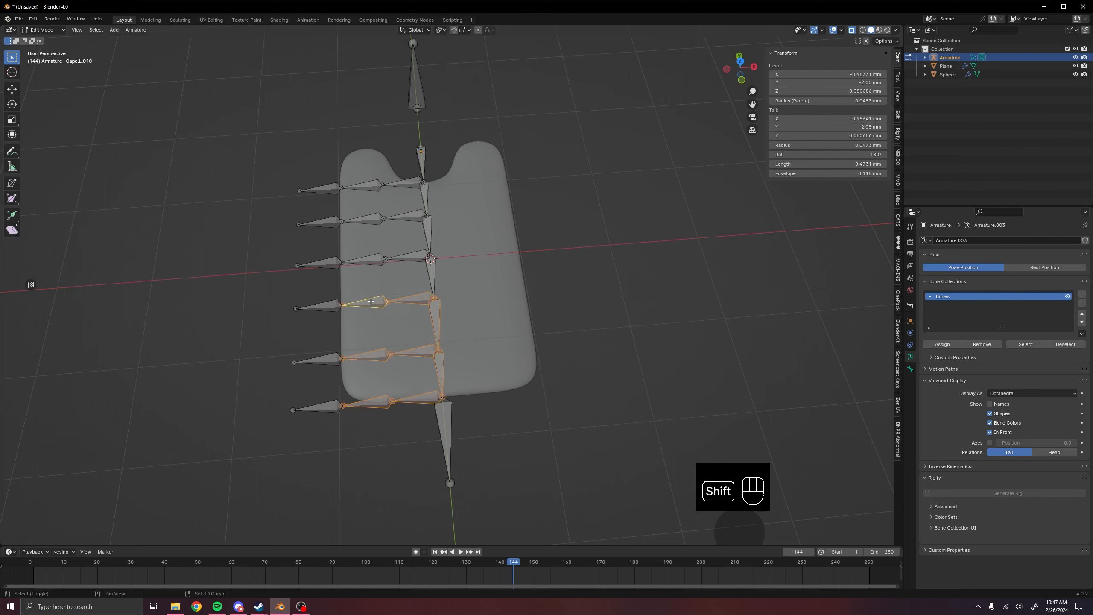
{"action": "left_click", "coordinate": [371, 259], "text": "shift"}
{"action": "left_click", "coordinate": [407, 257], "text": "shift"}
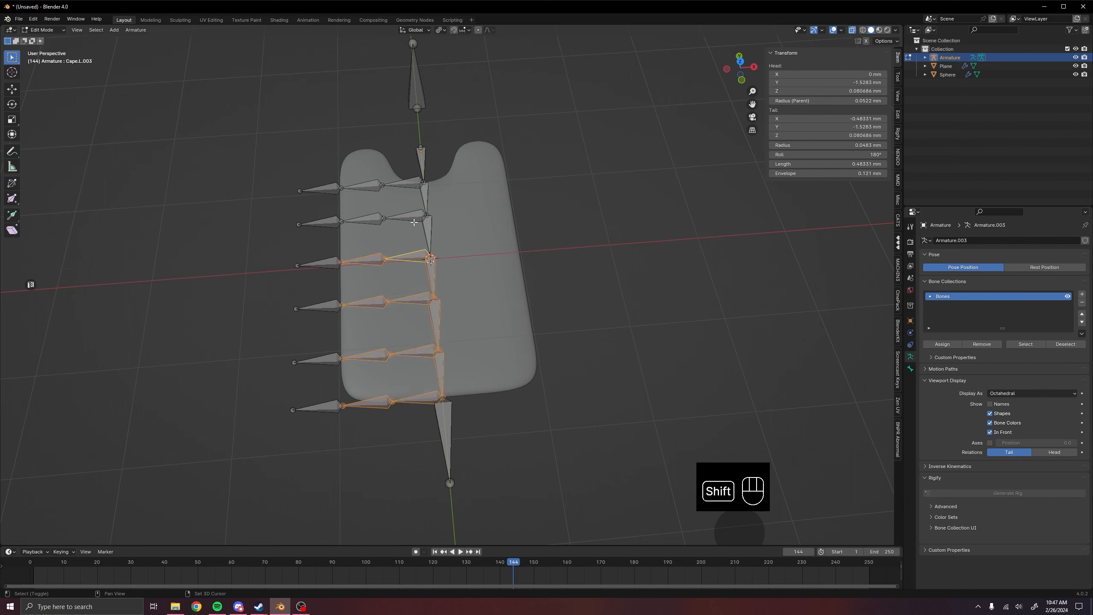
{"action": "left_click", "coordinate": [406, 218], "text": "shift"}
{"action": "left_click", "coordinate": [364, 220], "text": "shift"}
{"action": "left_click", "coordinate": [382, 189], "text": "shift"}
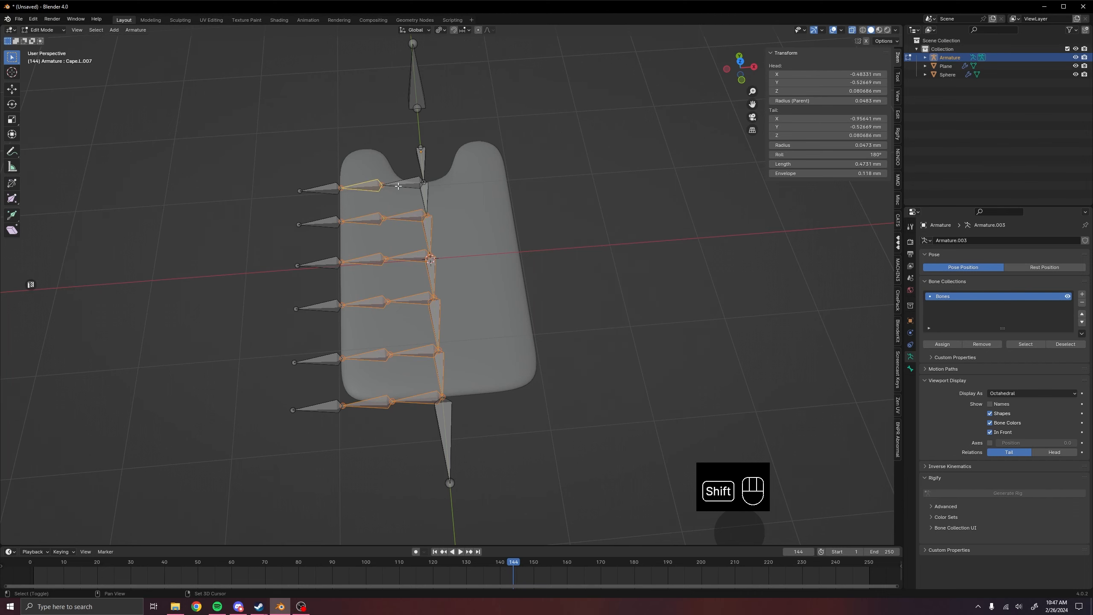
{"action": "left_click", "coordinate": [398, 186], "text": "shift"}
{"action": "middle_click_drag", "start_coordinate": [398, 186], "coordinate": [201, 328]}
{"action": "left_click", "coordinate": [356, 342], "text": "shift"}
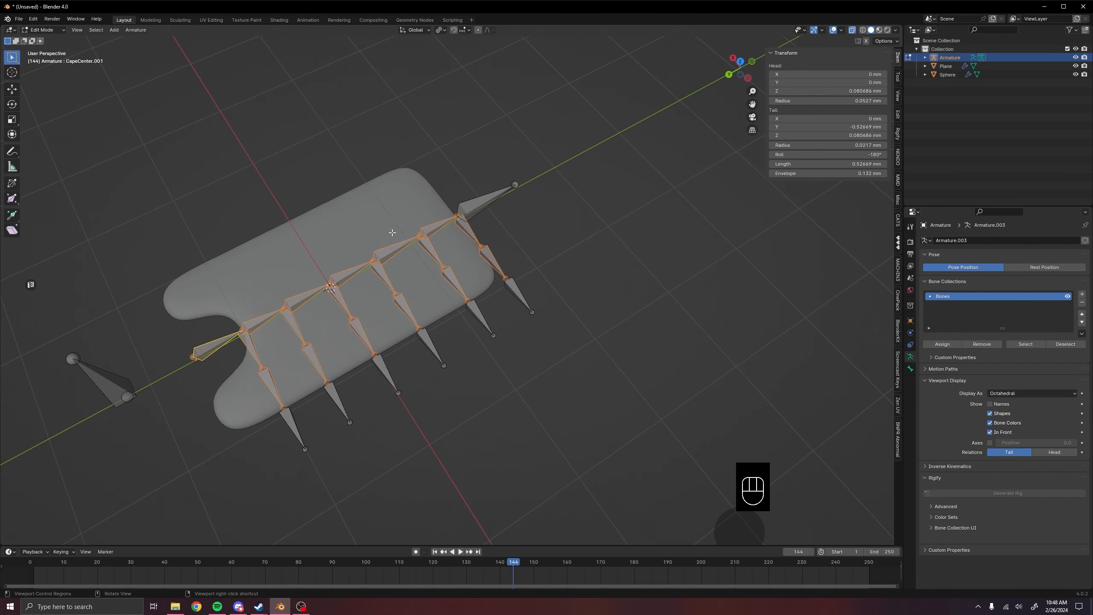
Duplicate the selected cape bones in place, without moving the copies
{"action": "middle_click_drag", "start_coordinate": [358, 402], "coordinate": [469, 393], "text": "shift"}
{"action": "middle_click_drag", "start_coordinate": [551, 305], "coordinate": [603, 374], "text": "shift"}
{"action": "key", "text": "shift+d"}
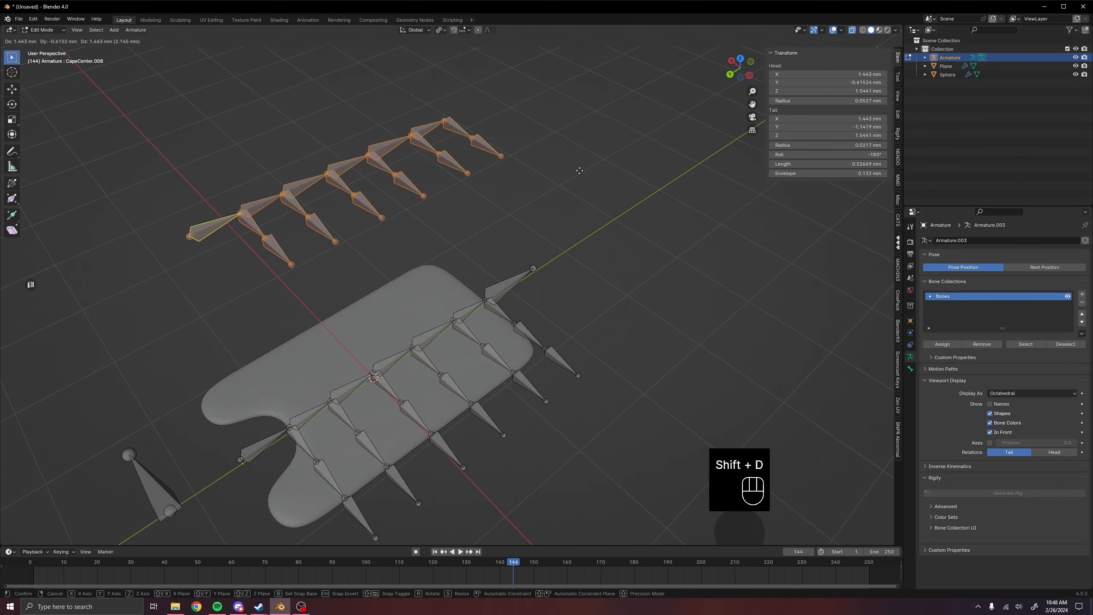
{"action": "right_click", "coordinate": [617, 245]}
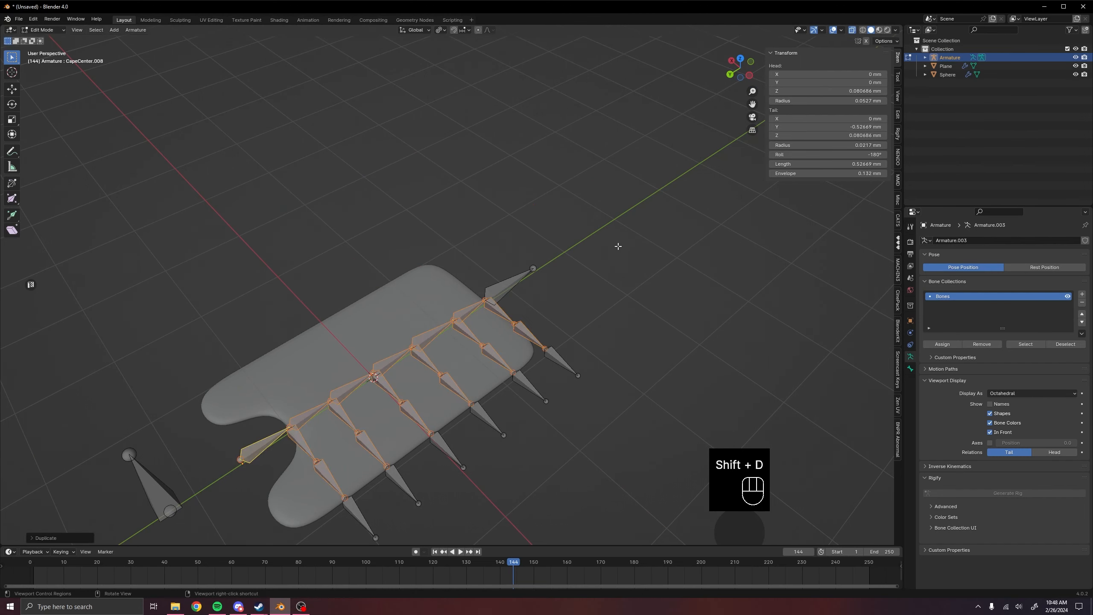
{"action": "middle_click_drag", "start_coordinate": [413, 246], "coordinate": [418, 215], "text": "shift"}
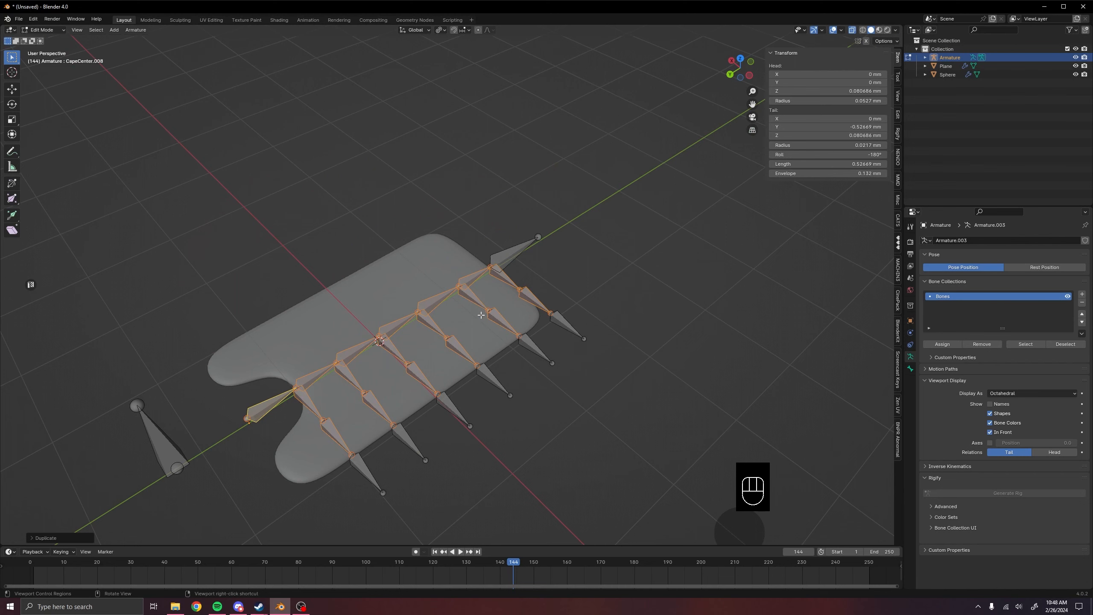
{"action": "middle_click_drag", "start_coordinate": [523, 364], "coordinate": [498, 371]}
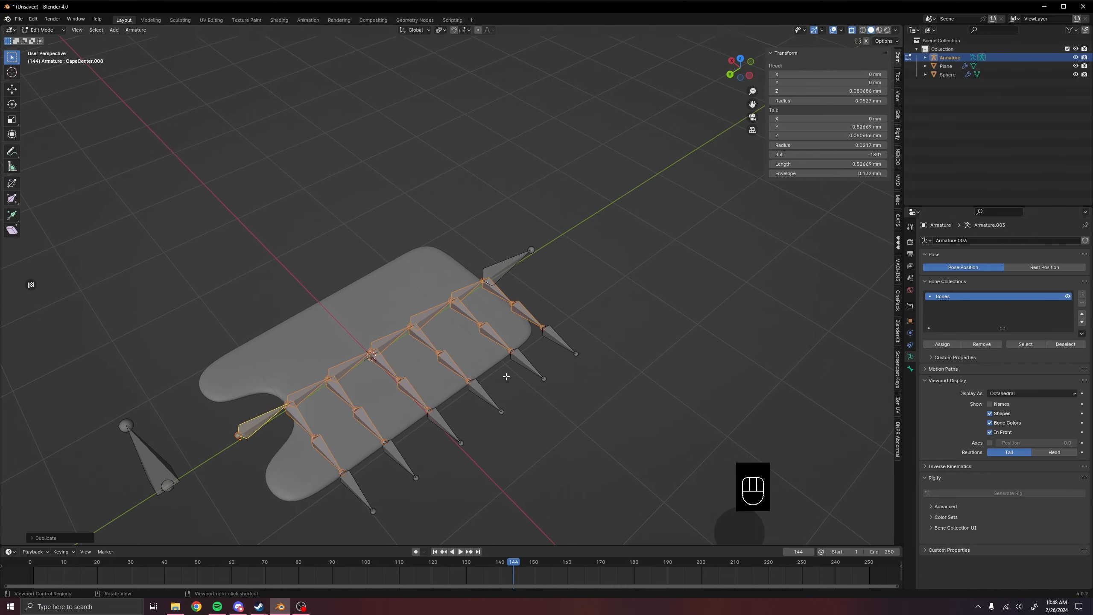
Clear the parents of the duplicated bones and reselect the whole duplicated set with Select Linked
{"action": "key", "text": "alt+p"}
{"action": "left_click", "coordinate": [459, 360]}
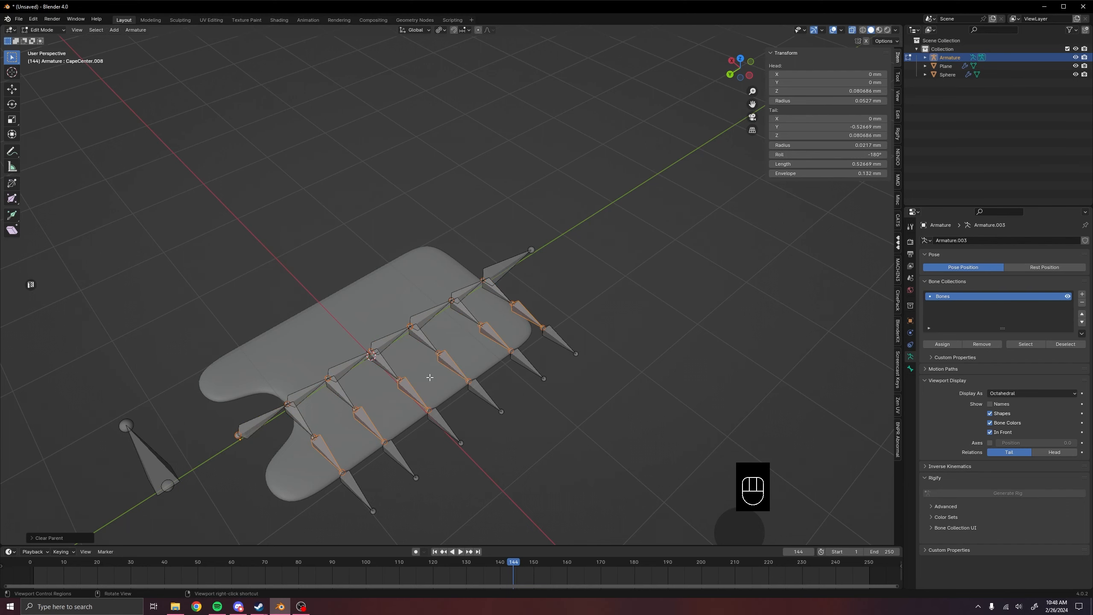
{"action": "middle_click_drag", "start_coordinate": [430, 377], "coordinate": [450, 357]}
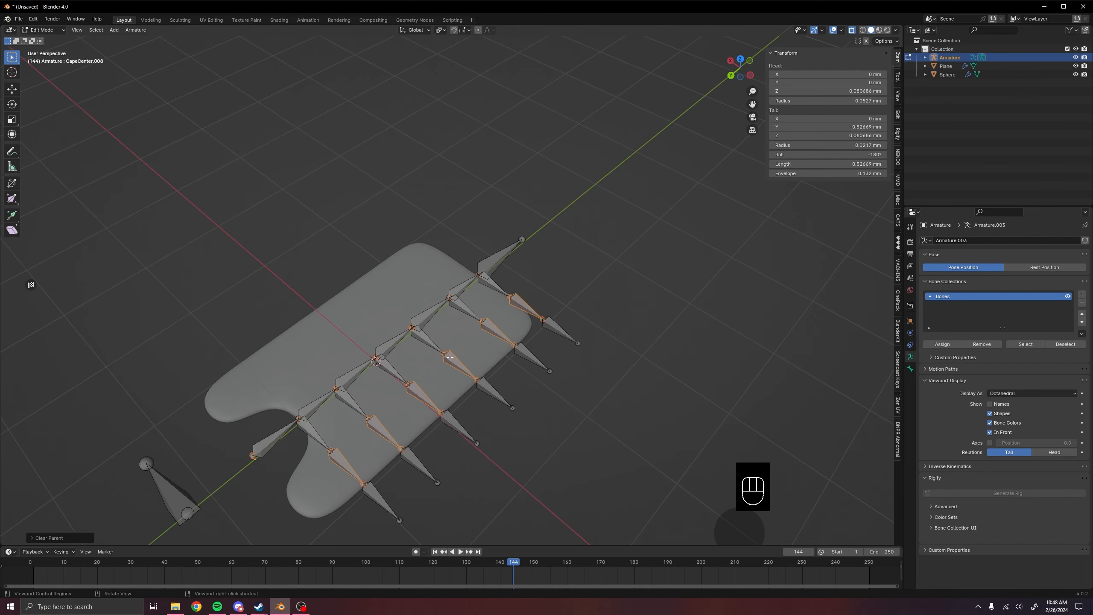
{"action": "key", "text": "ctrl+l"}
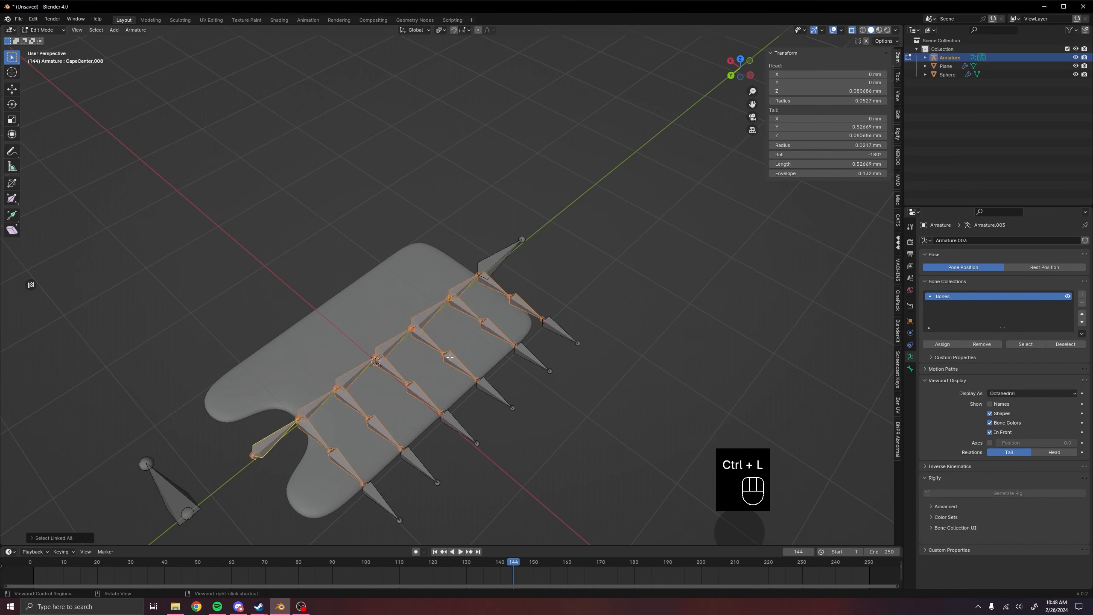
Scale the duplicated bones to about 0.52 of their size with the pivot set to Individual Origins
{"action": "key", "text": "period"}
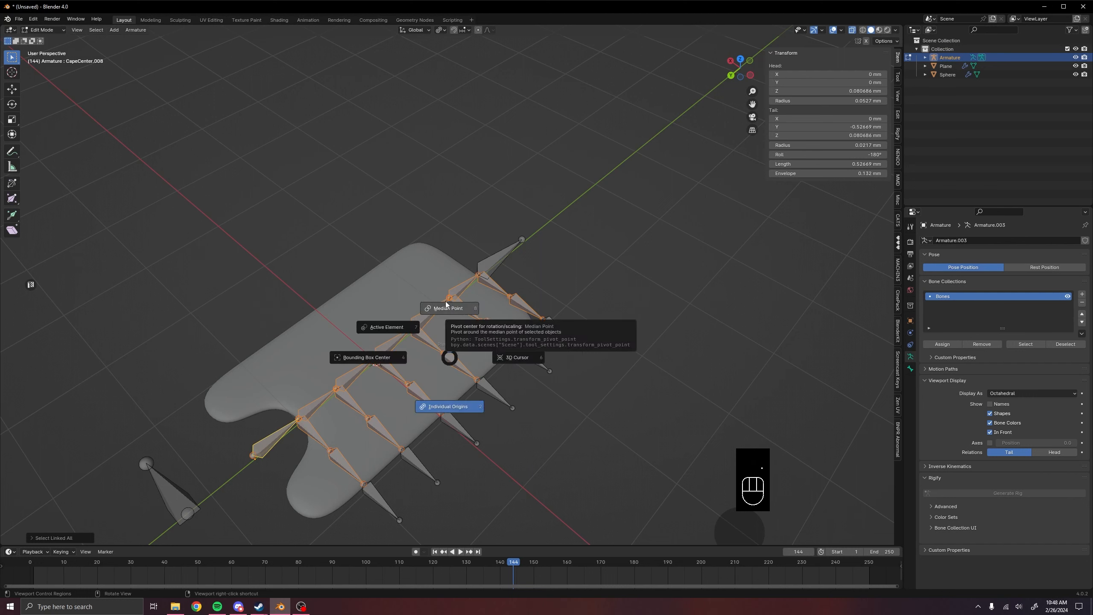
{"action": "left_click", "coordinate": [450, 406]}
{"action": "middle_click_drag", "start_coordinate": [449, 407], "coordinate": [611, 381]}
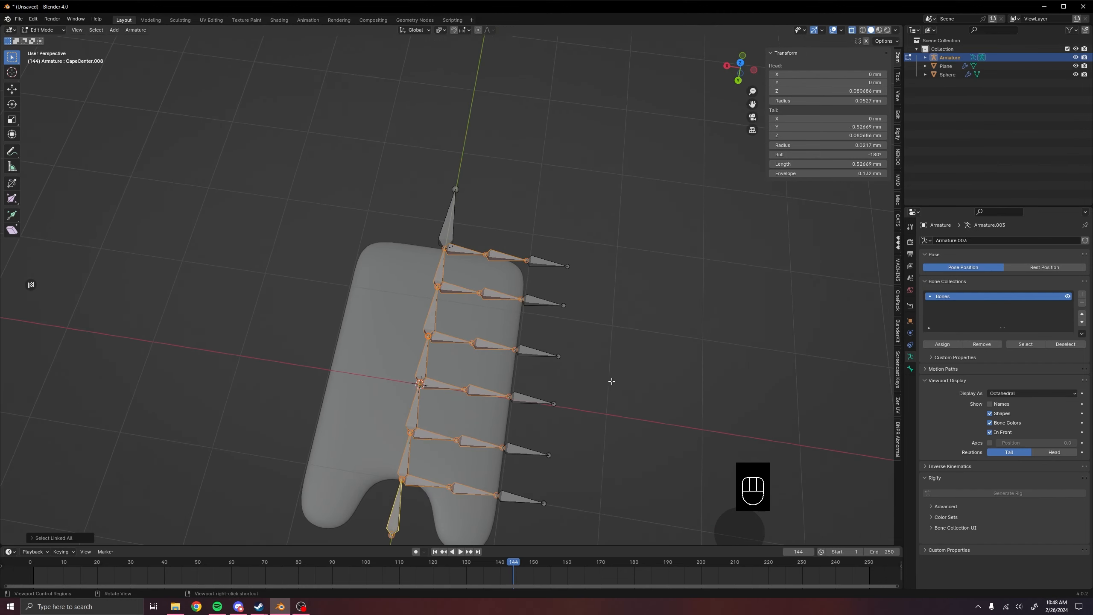
{"action": "key", "text": "s"}
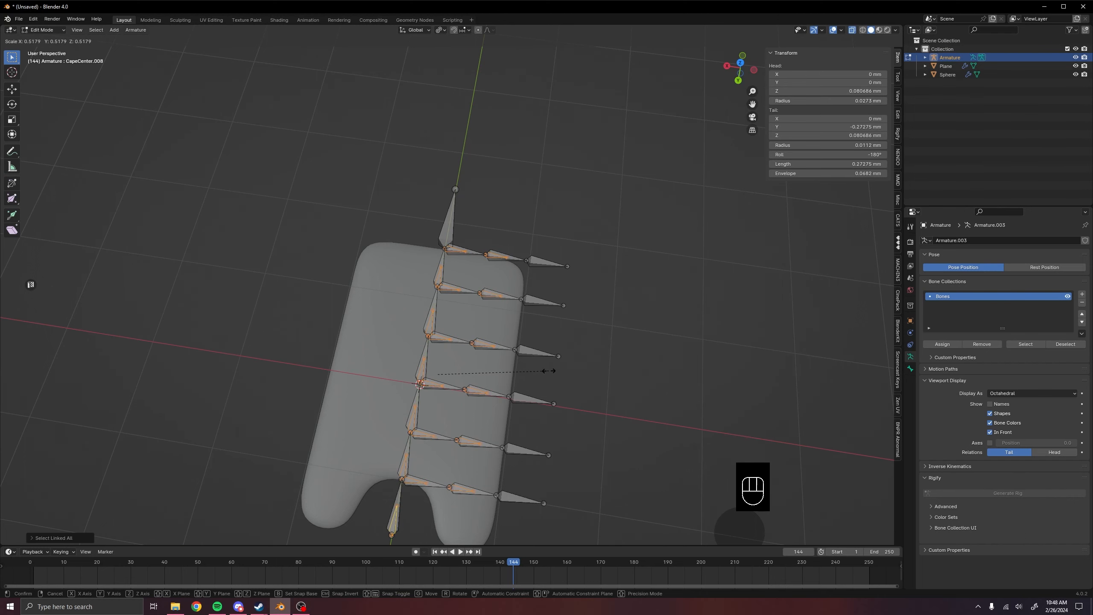
{"action": "left_click", "coordinate": [556, 373]}
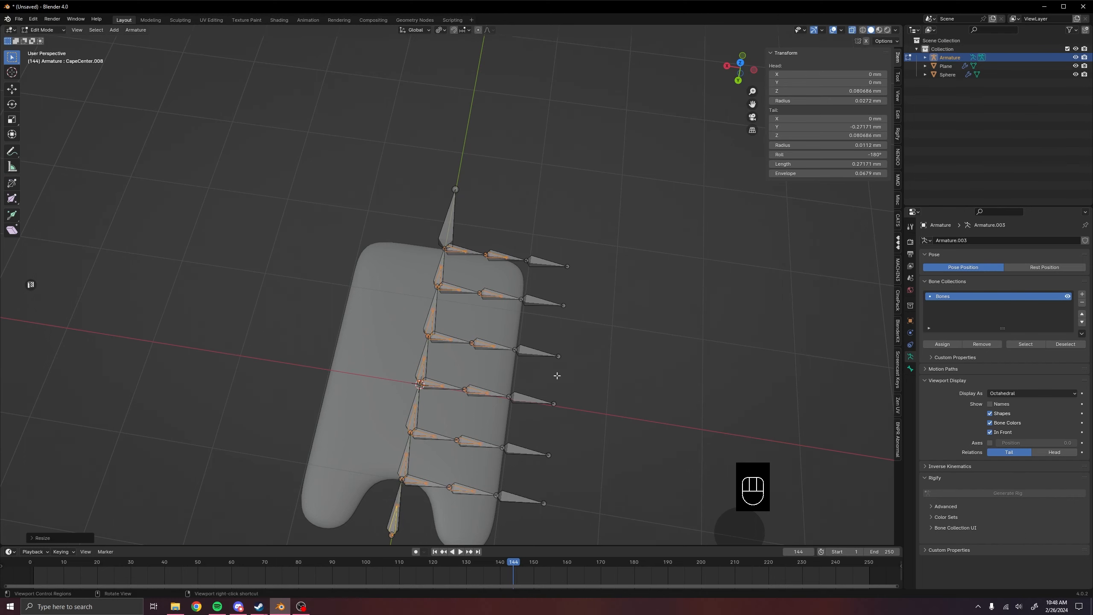
{"action": "scroll", "coordinate": [557, 376], "scroll_direction": "up", "scroll_amount": 4}
{"action": "middle_click_drag", "start_coordinate": [555, 375], "coordinate": [494, 308], "text": "shift"}
{"action": "scroll", "coordinate": [495, 403], "scroll_direction": "down", "scroll_amount": 6}
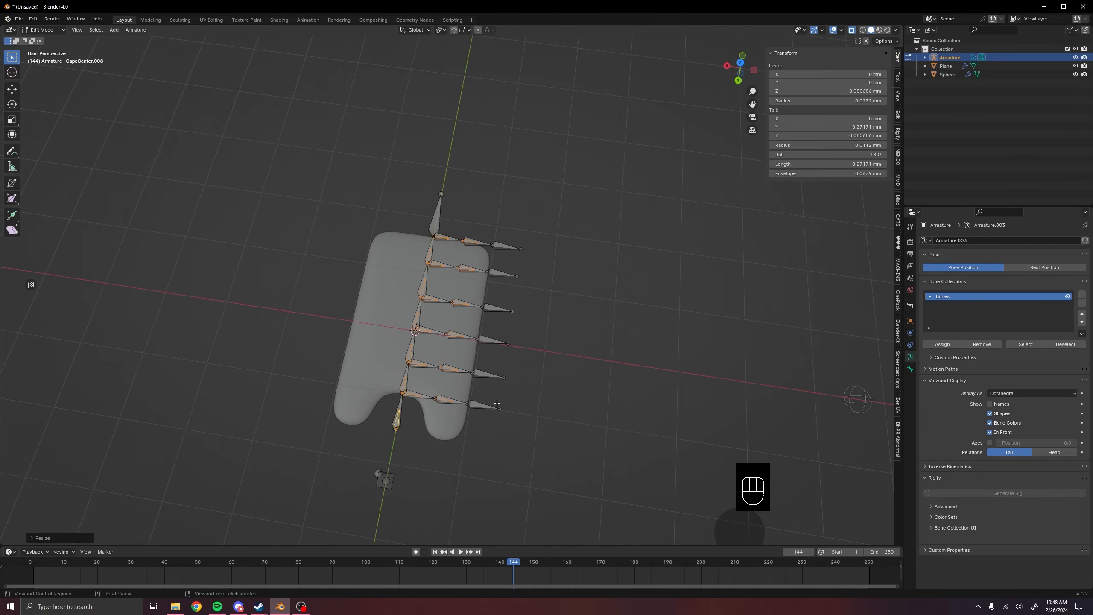
{"action": "middle_click_drag", "start_coordinate": [495, 403], "coordinate": [481, 381], "text": "shift"}
Switch the armature to Pose Mode and assign Sphere as the active duplicated bone's custom shape
{"action": "middle_click_drag", "start_coordinate": [609, 349], "coordinate": [538, 371]}
{"action": "scroll", "coordinate": [506, 324], "scroll_direction": "up", "scroll_amount": 3}
{"action": "key", "text": "ctrl+Tab"}
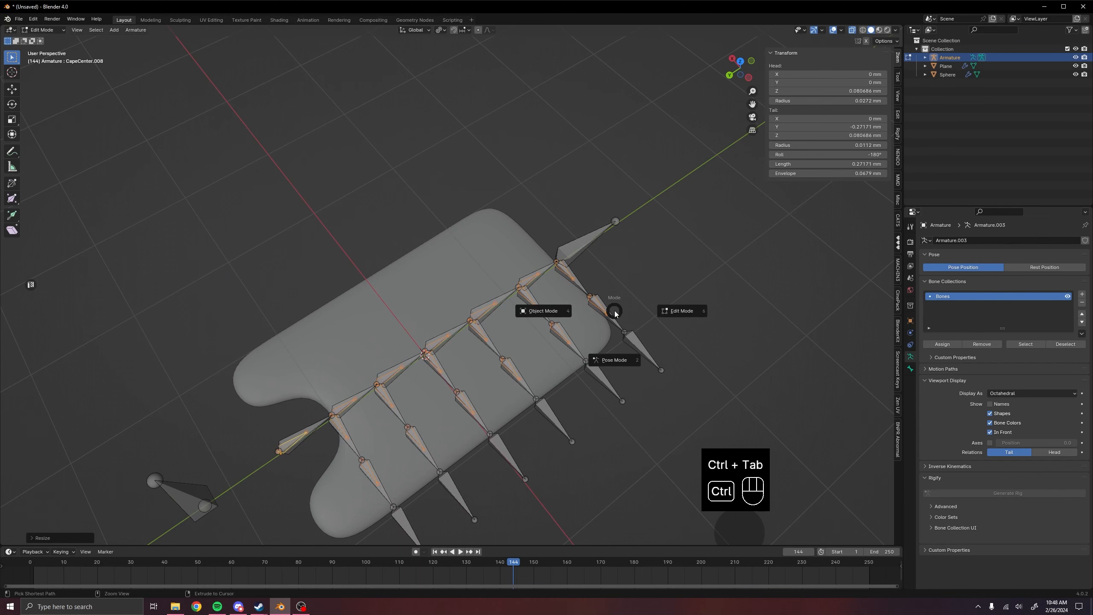
{"action": "left_click", "coordinate": [613, 360]}
{"action": "scroll", "coordinate": [625, 364], "scroll_direction": "down", "scroll_amount": 3}
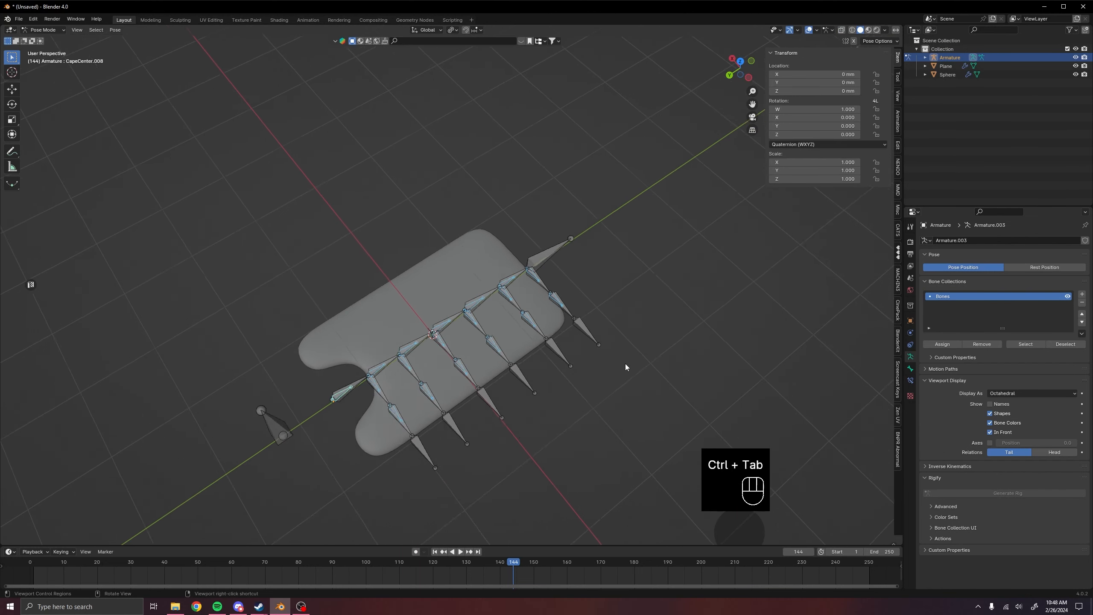
{"action": "middle_click_drag", "start_coordinate": [625, 363], "coordinate": [617, 357]}
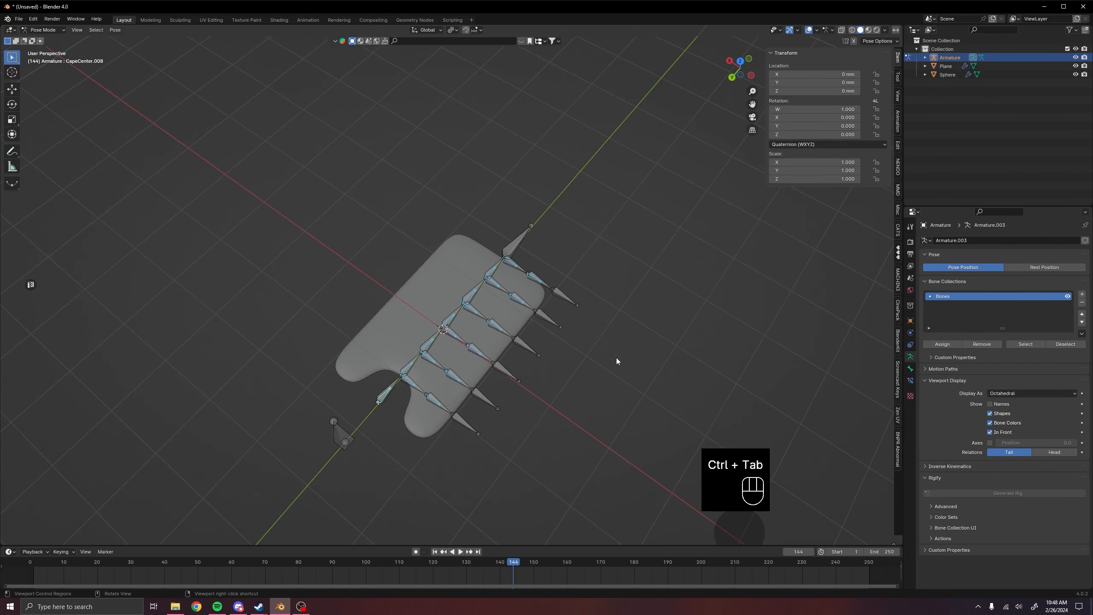
{"action": "left_click", "coordinate": [911, 369]}
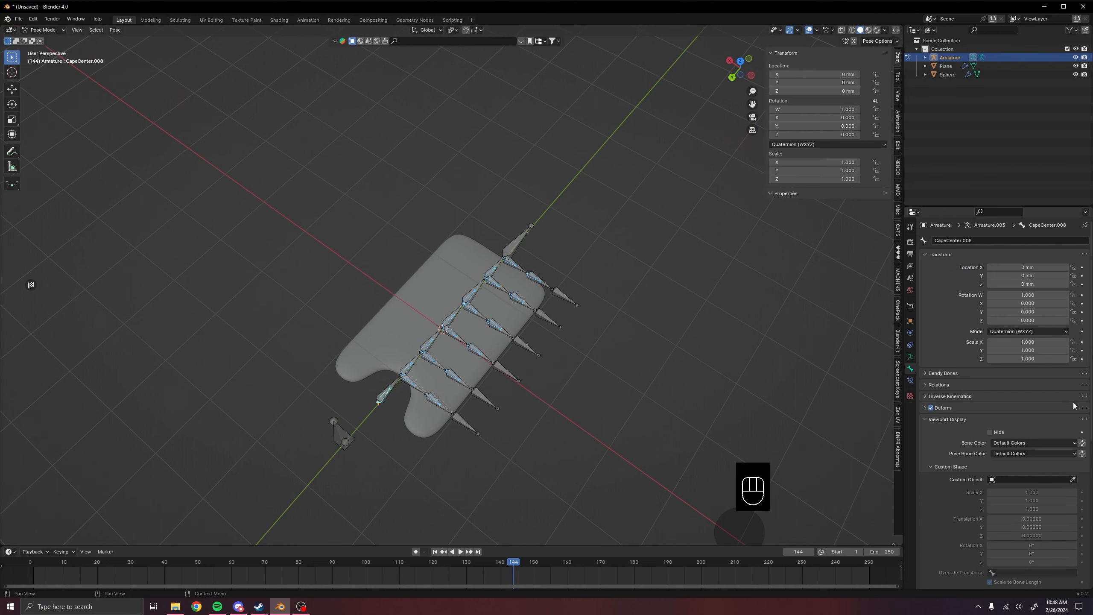
{"action": "scroll", "coordinate": [929, 381], "scroll_direction": "down", "scroll_amount": 4}
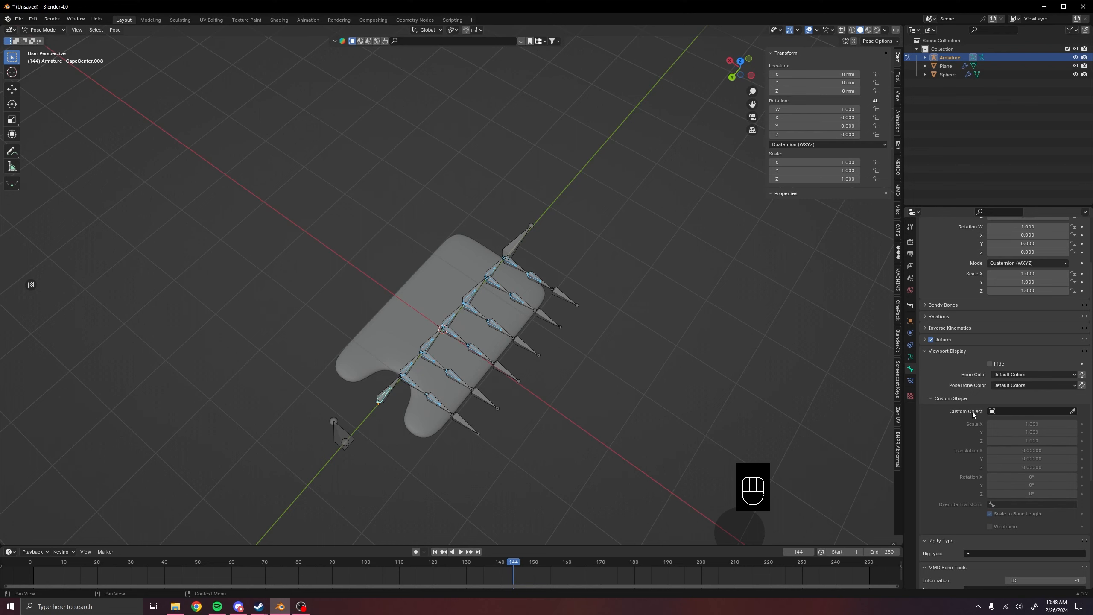
{"action": "left_click", "coordinate": [1010, 411]}
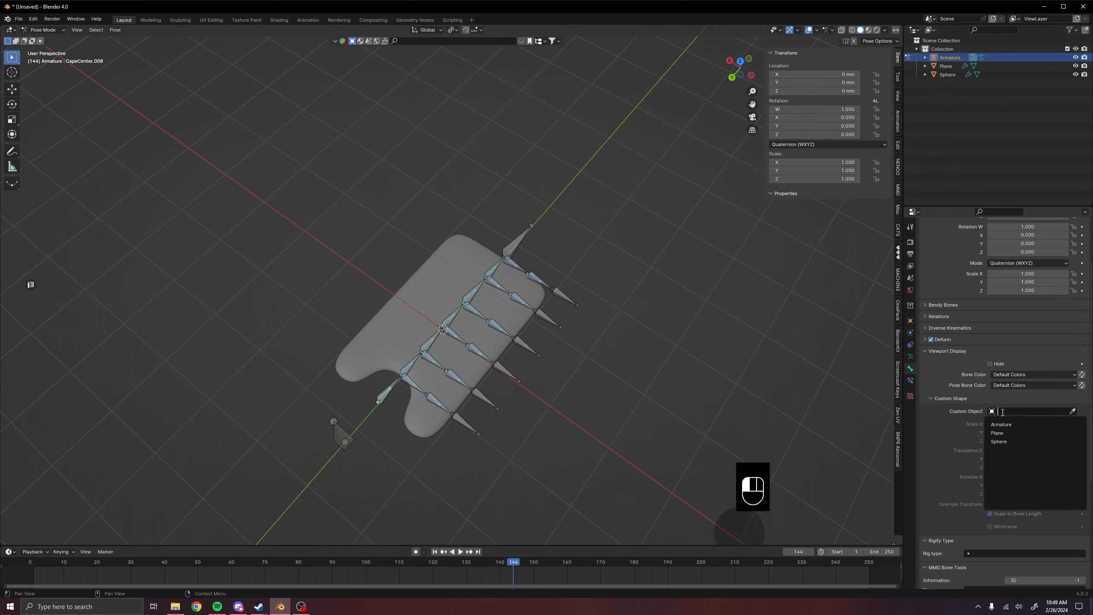
{"action": "left_click", "coordinate": [1001, 441]}
Set the active bone's custom shape scale to 1.5 on X, Y and Z
{"action": "middle_click_drag", "start_coordinate": [360, 397], "coordinate": [504, 355]}
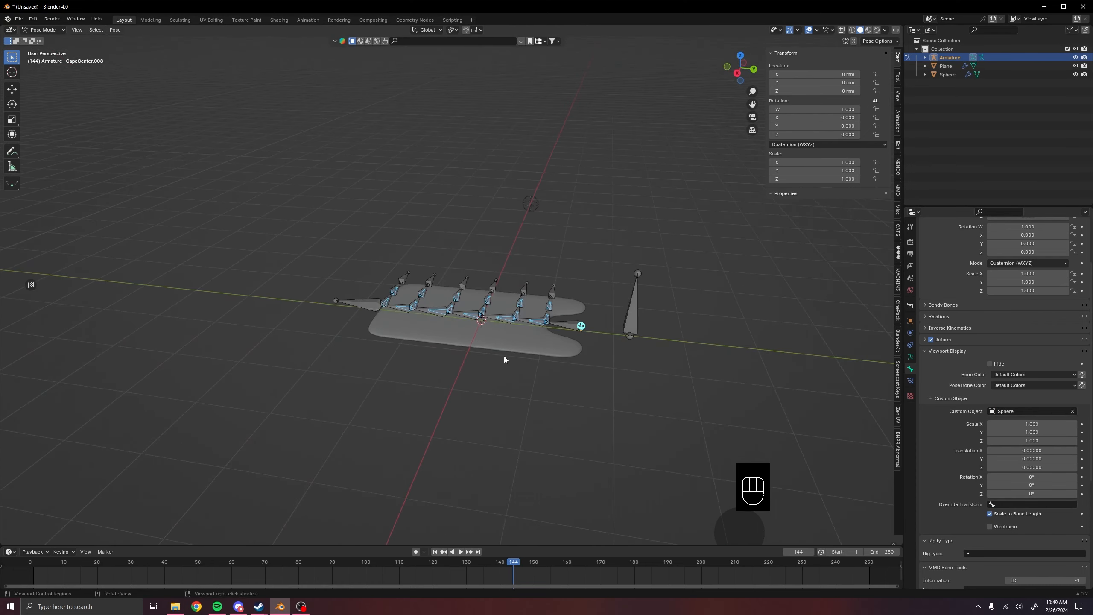
{"action": "scroll", "coordinate": [572, 351], "scroll_direction": "up", "scroll_amount": 6}
{"action": "middle_click_drag", "start_coordinate": [641, 348], "coordinate": [265, 216], "text": "shift"}
{"action": "scroll", "coordinate": [553, 324], "scroll_direction": "up", "scroll_amount": 3}
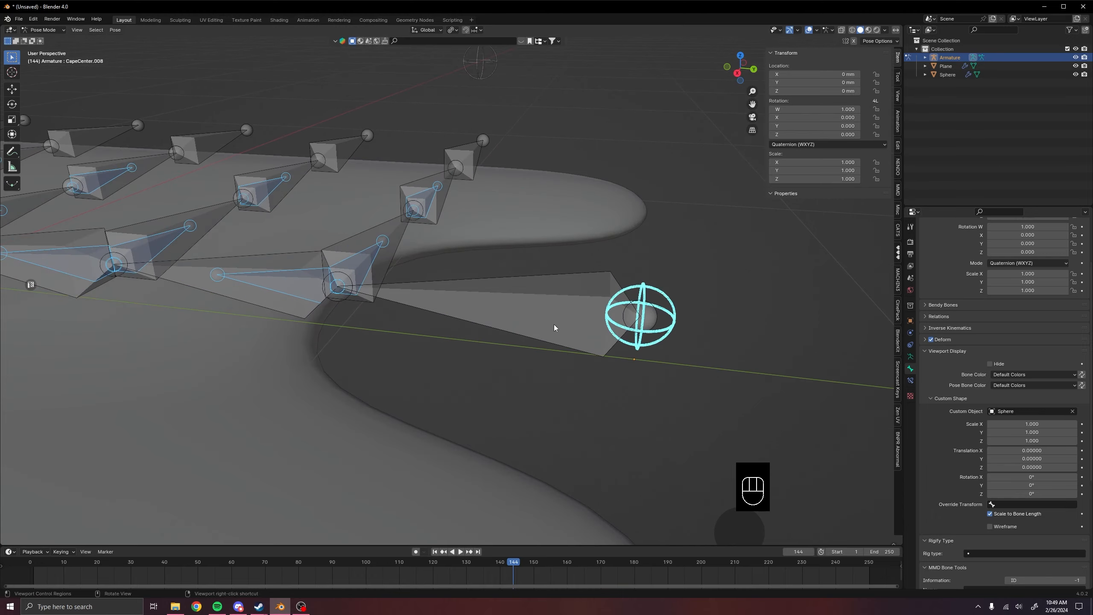
{"action": "middle_click_drag", "start_coordinate": [554, 324], "coordinate": [626, 336]}
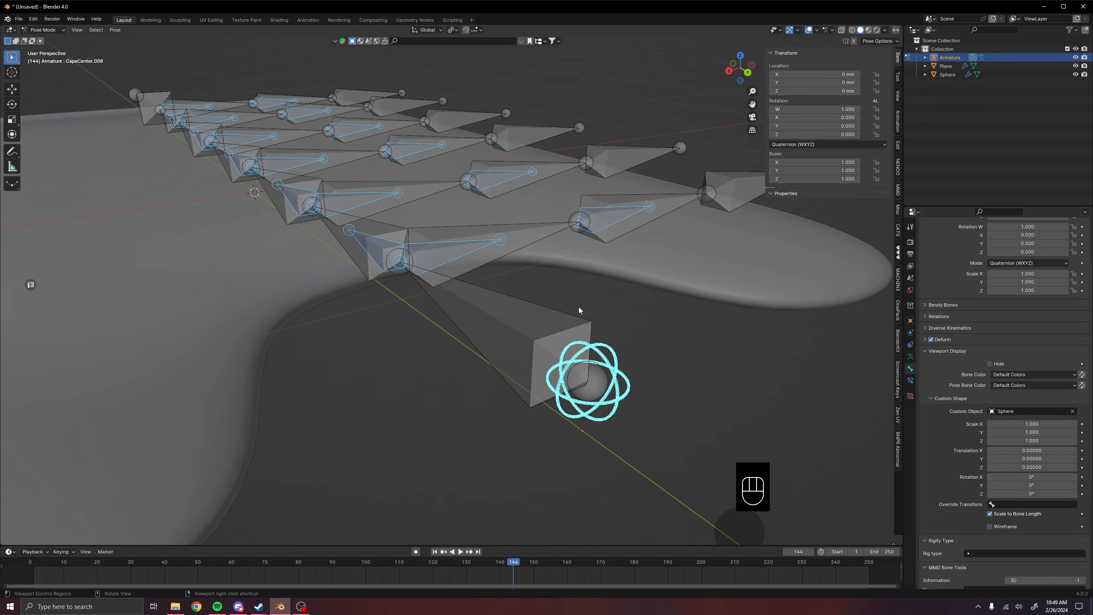
{"action": "scroll", "coordinate": [579, 307], "scroll_direction": "down", "scroll_amount": 8}
{"action": "middle_click_drag", "start_coordinate": [391, 298], "coordinate": [458, 346]}
{"action": "middle_click_drag", "start_coordinate": [515, 294], "coordinate": [513, 339], "text": "shift"}
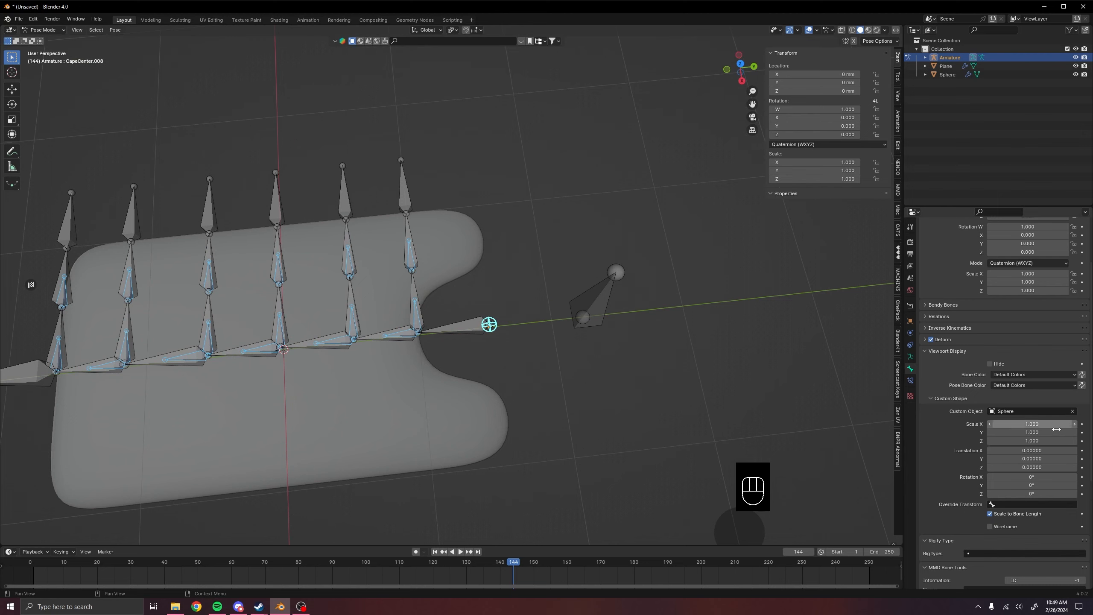
{"action": "left_click", "coordinate": [1028, 424]}
{"action": "key", "text": "Return"}
{"action": "left_click", "coordinate": [1025, 424]}
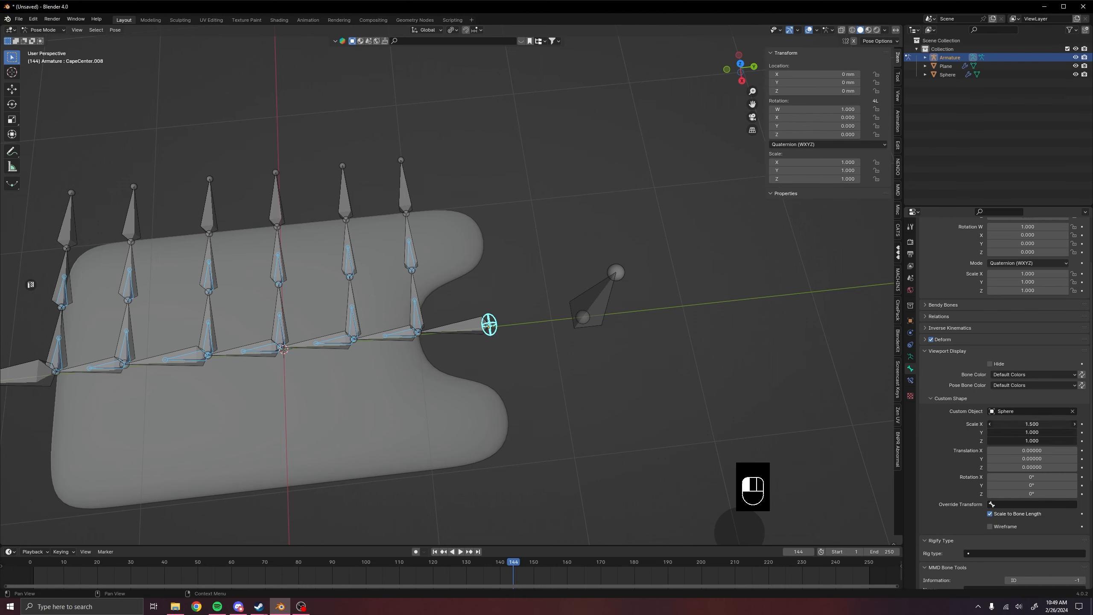
{"action": "left_click_drag", "start_coordinate": [1025, 424], "coordinate": [1025, 415]}
{"action": "type", "text": "1"}
{"action": "key", "text": "Return"}
{"action": "middle_click_drag", "start_coordinate": [758, 310], "coordinate": [654, 318]}
{"action": "middle_click_drag", "start_coordinate": [526, 323], "coordinate": [520, 347]}
Copy the active bone's custom object and all its custom shape scale values to the selected bones
{"action": "left_click", "coordinate": [1019, 411]}
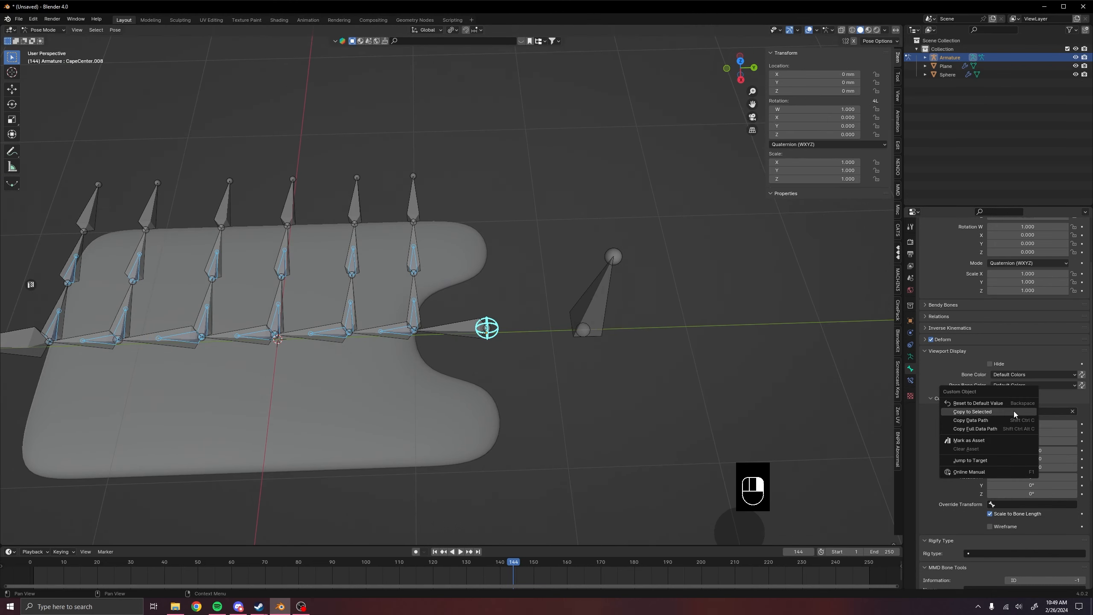
{"action": "left_click", "coordinate": [1008, 412], "text": "alt"}
{"action": "right_click", "coordinate": [1029, 440]}
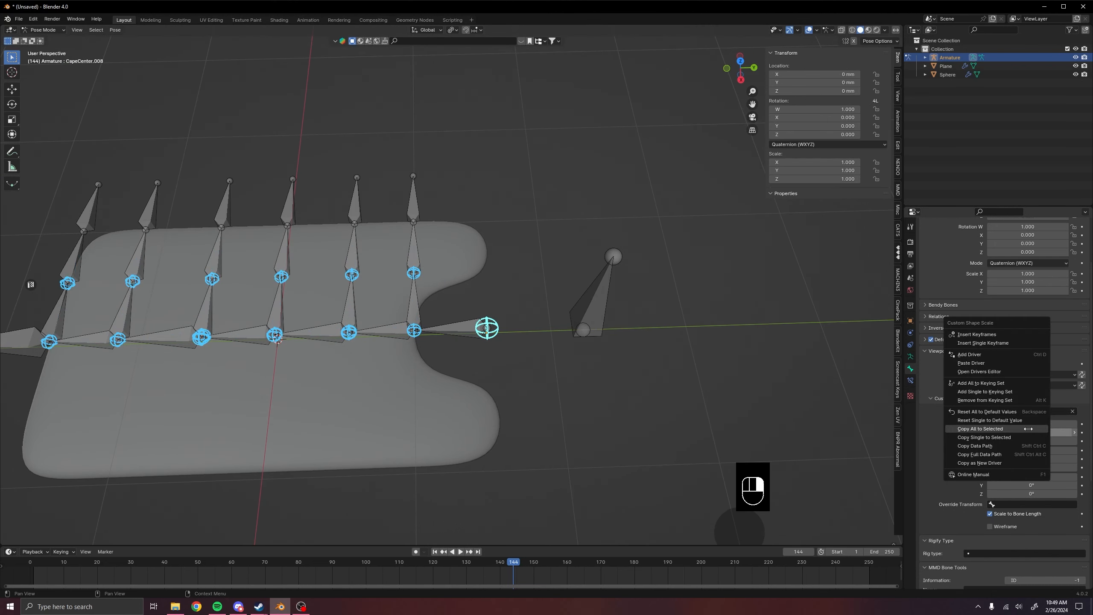
{"action": "left_click", "coordinate": [1028, 428]}
{"action": "middle_click_drag", "start_coordinate": [568, 456], "coordinate": [492, 407], "text": "shift"}
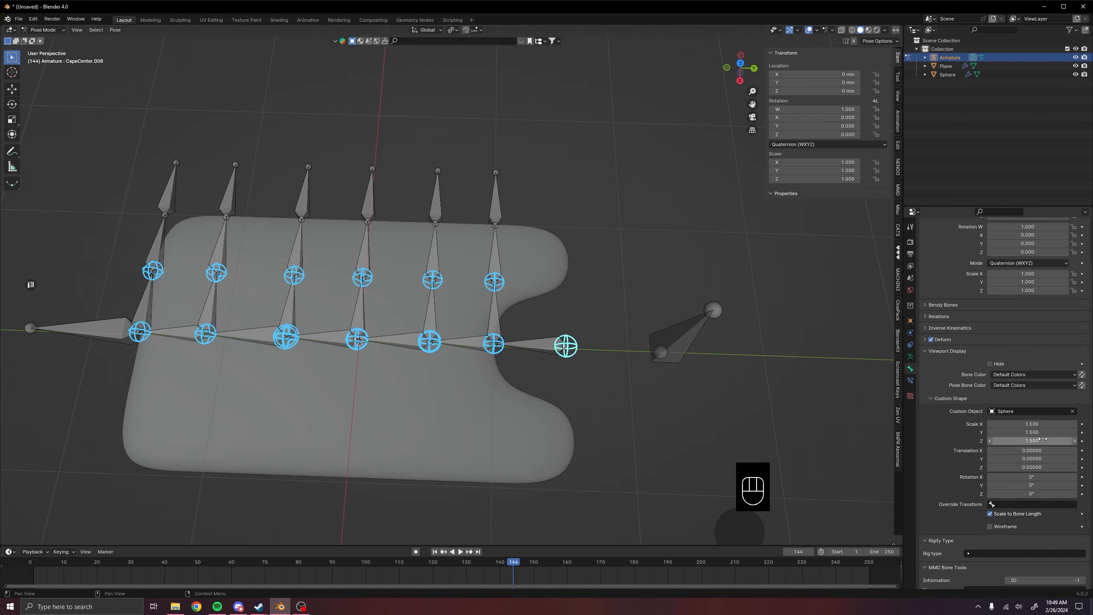
Set the active bone's custom shape Y translation to 0.48 and copy all translation values to the selected bones
{"action": "mouse_move", "coordinate": [1036, 457]}
{"action": "left_mouse_down"}
{"action": "mouse_move", "coordinate": [1026, 458]}
{"action": "mouse_move", "coordinate": [1060, 457]}
{"action": "mouse_move", "coordinate": [1037, 457]}
{"action": "left_mouse_up"}
{"action": "right_click", "coordinate": [1032, 459]}
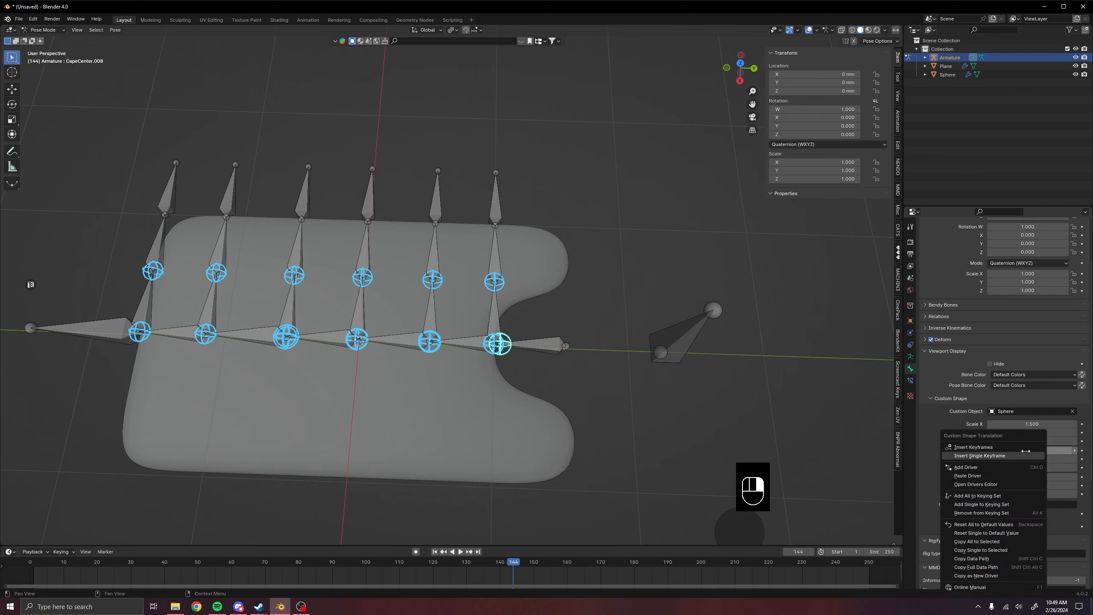
{"action": "left_click", "coordinate": [981, 542]}
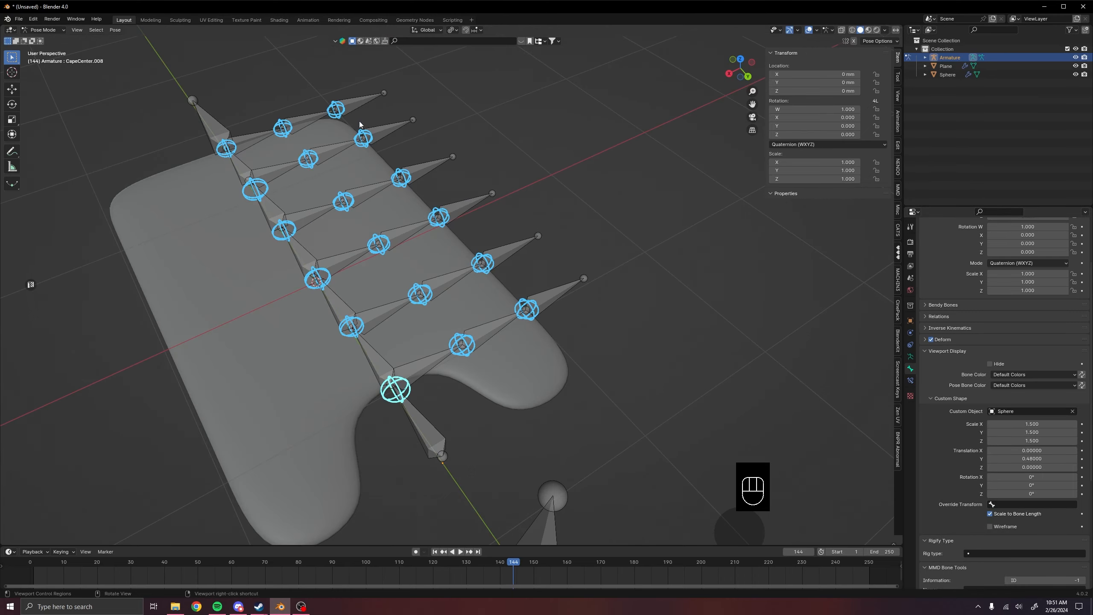
{"action": "middle_click_drag", "start_coordinate": [448, 431], "coordinate": [410, 354]}
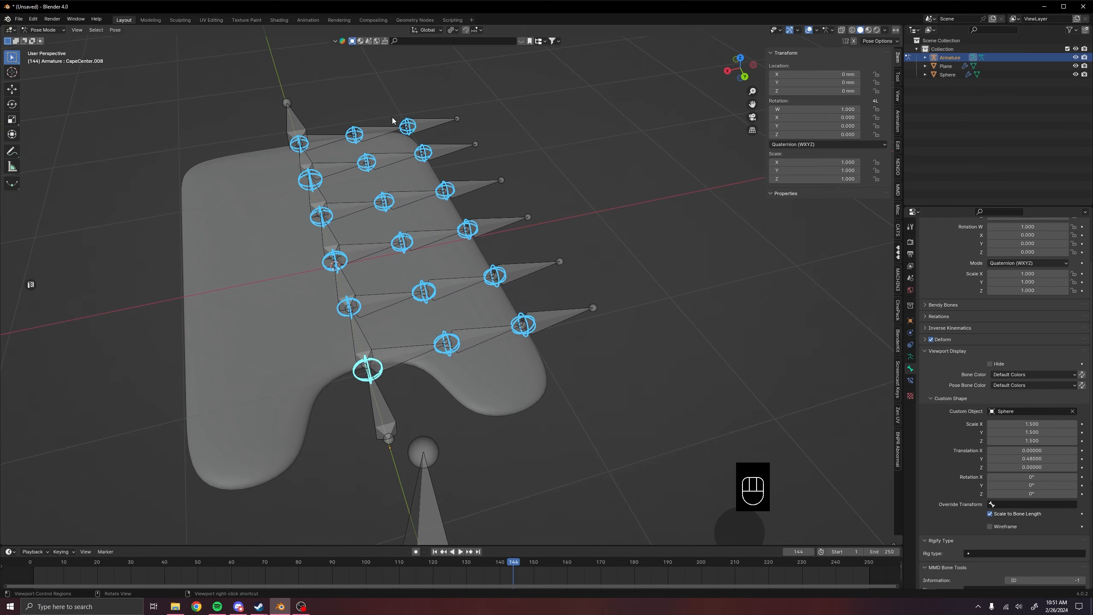
Switch the armature to Edit Mode and parent the small control bone inside Cape.L.012 to Cape.L.006 with Keep Offset
{"action": "middle_click_drag", "start_coordinate": [276, 247], "coordinate": [492, 331]}
{"action": "key", "text": "Tab"}
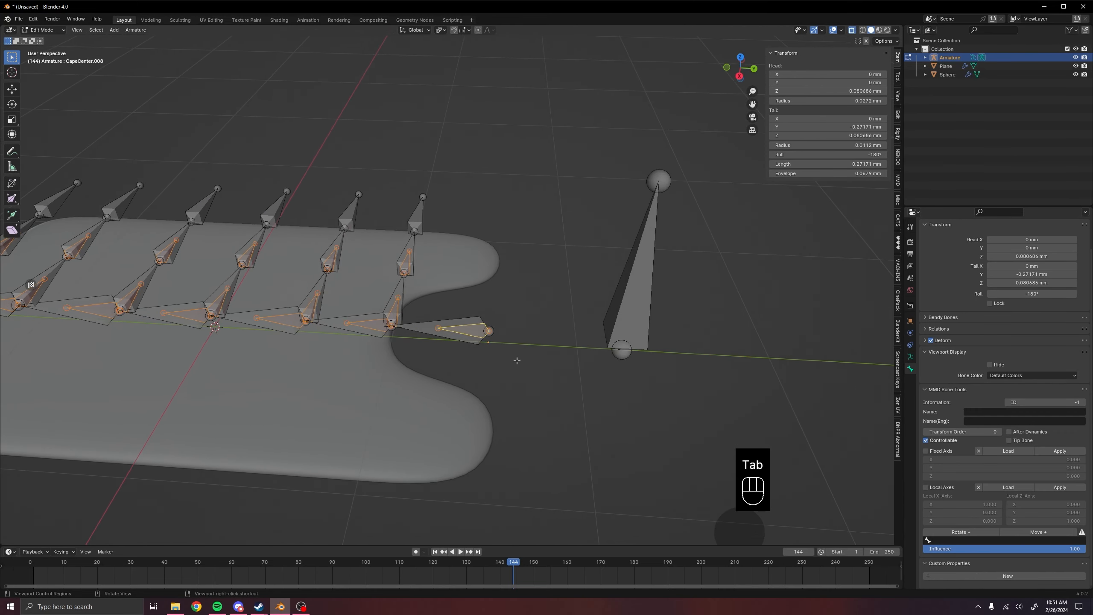
{"action": "middle_click_drag", "start_coordinate": [416, 275], "coordinate": [359, 507]}
{"action": "middle_click_drag", "start_coordinate": [483, 234], "coordinate": [551, 340]}
{"action": "scroll", "coordinate": [515, 282], "scroll_direction": "up", "scroll_amount": 4}
{"action": "left_click", "coordinate": [482, 297]}
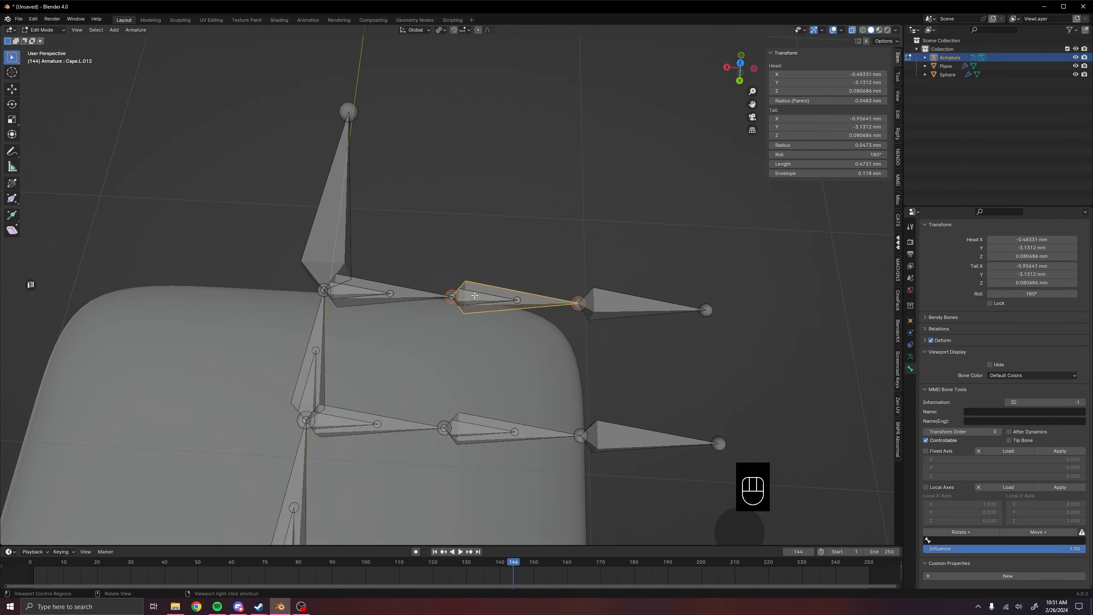
{"action": "left_click", "coordinate": [405, 292], "text": "shift"}
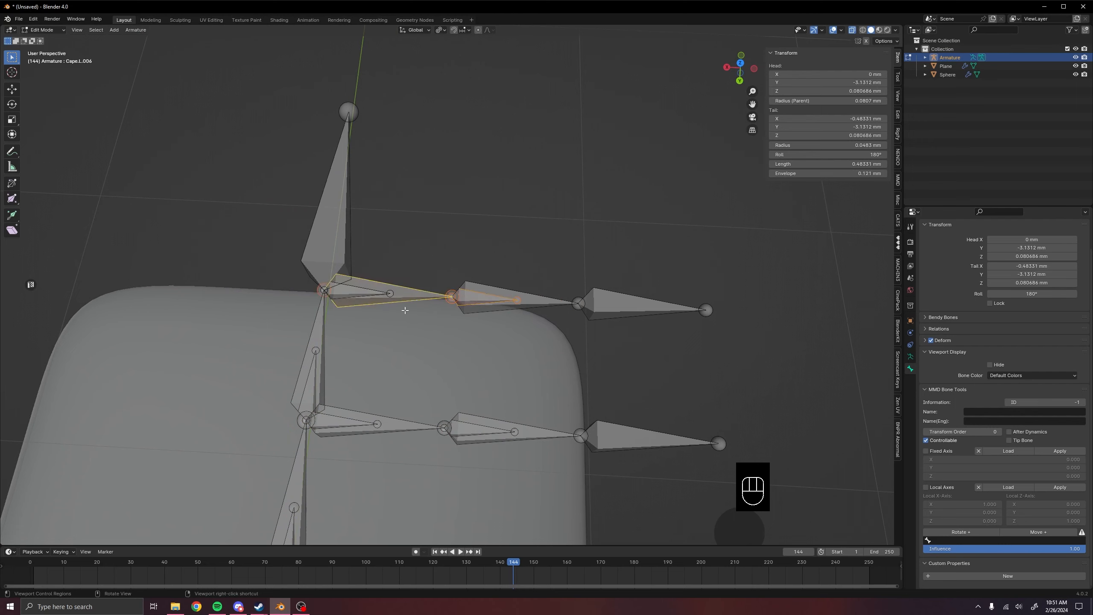
{"action": "key", "text": "ctrl+p"}
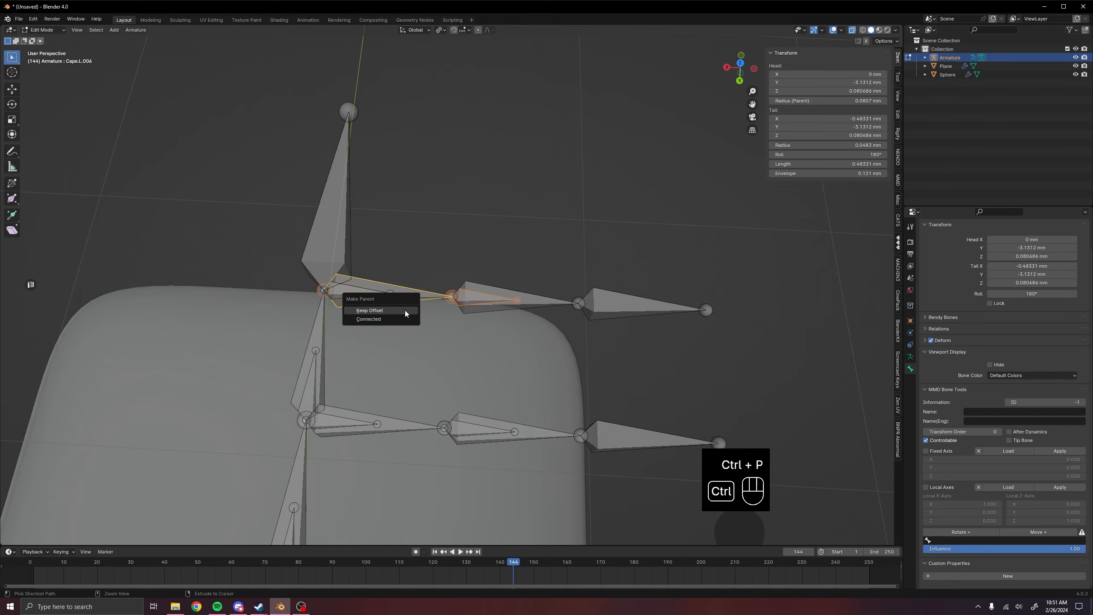
{"action": "left_click", "coordinate": [405, 310]}
{"action": "middle_click_drag", "start_coordinate": [405, 310], "coordinate": [461, 306], "text": "shift"}
Parent Cape.L.024 to the adjoining center bone and the neighbouring row's second control bone to Cape.L.005, keeping the offset
{"action": "left_click", "coordinate": [432, 301]}
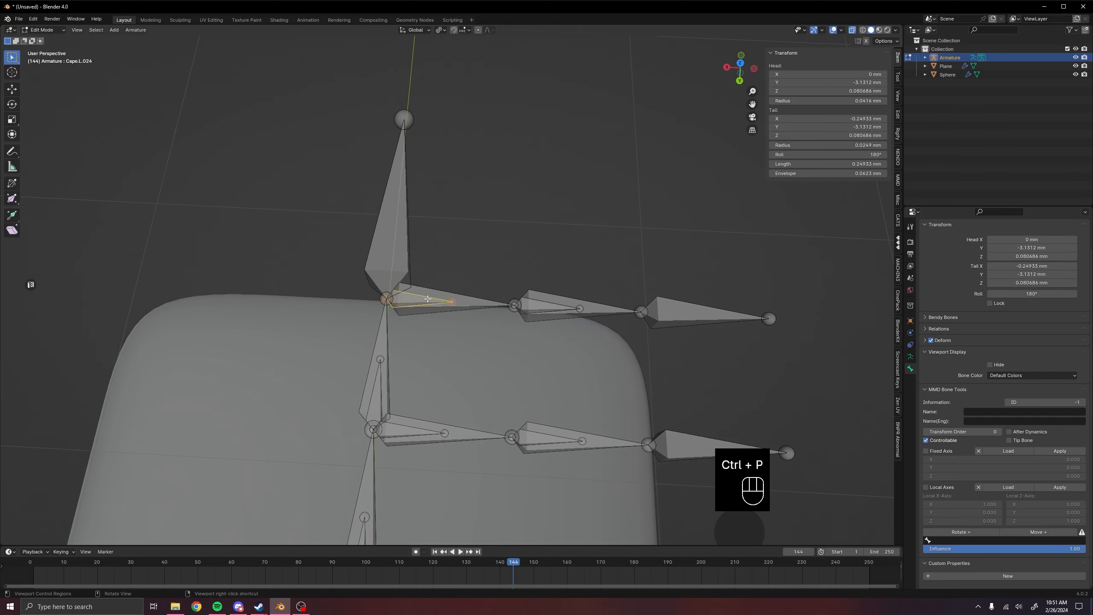
{"action": "middle_click_drag", "start_coordinate": [555, 315], "coordinate": [418, 325]}
{"action": "middle_click_drag", "start_coordinate": [608, 393], "coordinate": [565, 380], "text": "shift"}
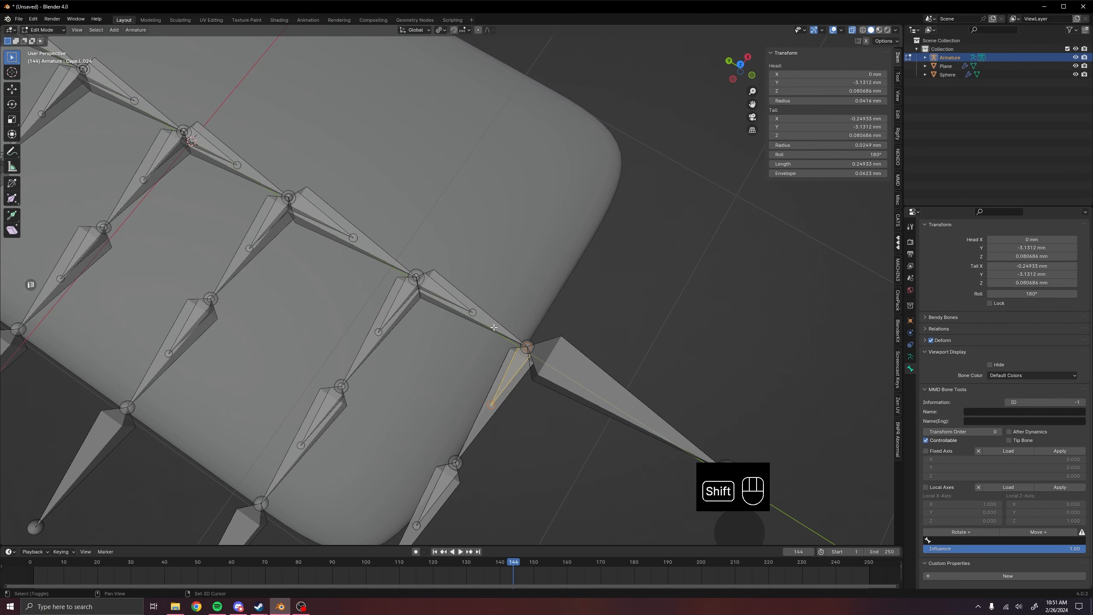
{"action": "left_click", "coordinate": [447, 306], "text": "shift"}
{"action": "key", "text": "ctrl+p"}
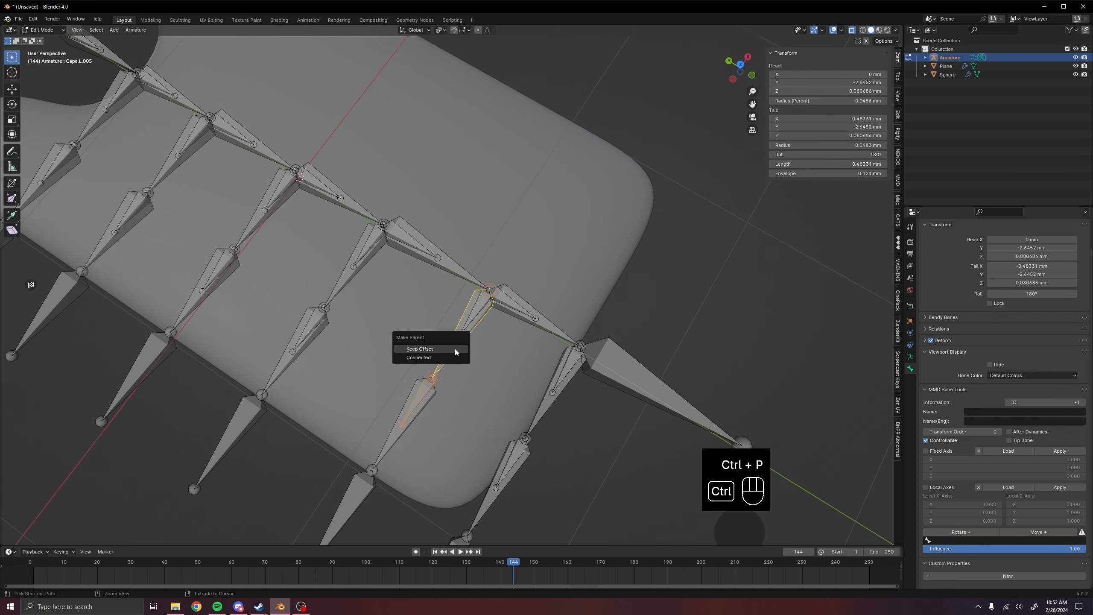
{"action": "left_click", "coordinate": [454, 348]}
Parent control bone Cape.L.023 to CapeCenter.005 with Keep Offset
{"action": "left_click", "coordinate": [435, 258], "text": "shift"}
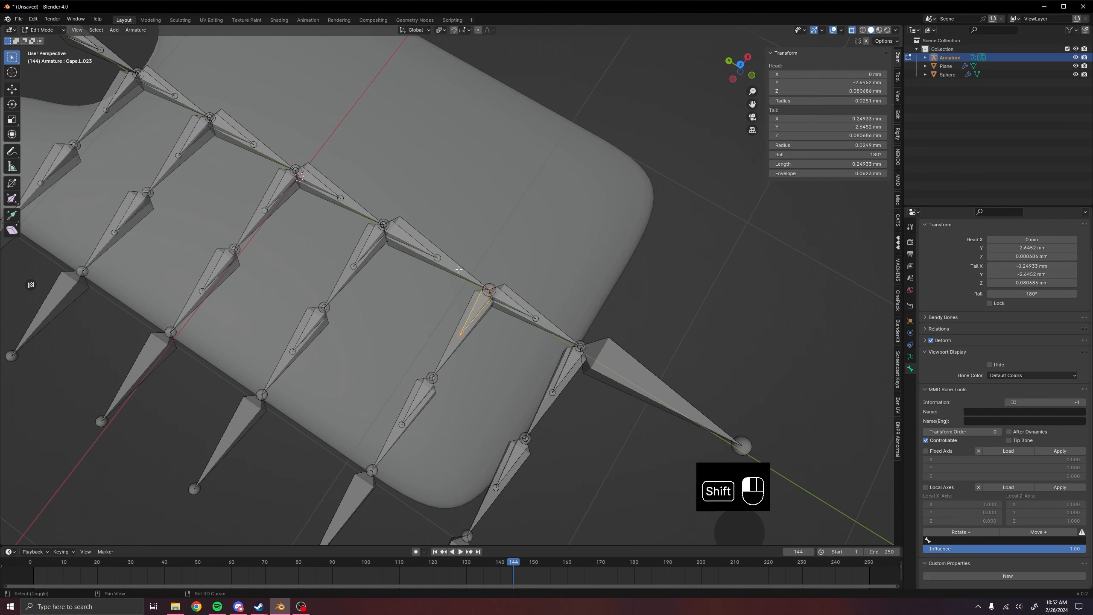
{"action": "key", "text": "ctrl+p"}
{"action": "left_click", "coordinate": [430, 277]}
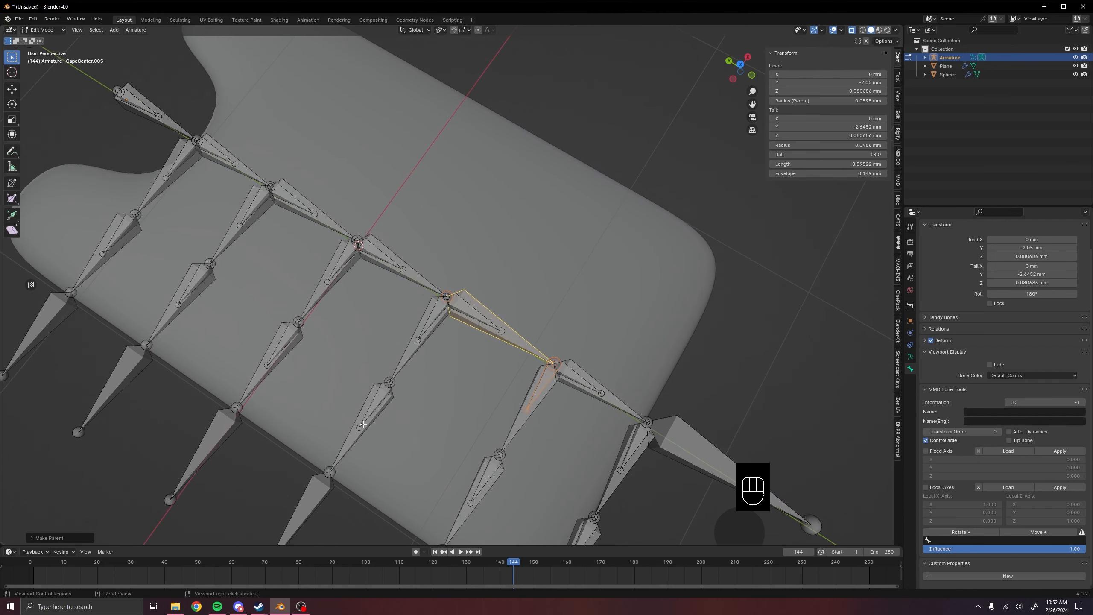
Parent Cape.L.028 to its row's first bone, and that row's first control bone to the preceding center bone, keeping the offset
{"action": "double_click", "coordinate": [363, 425]}
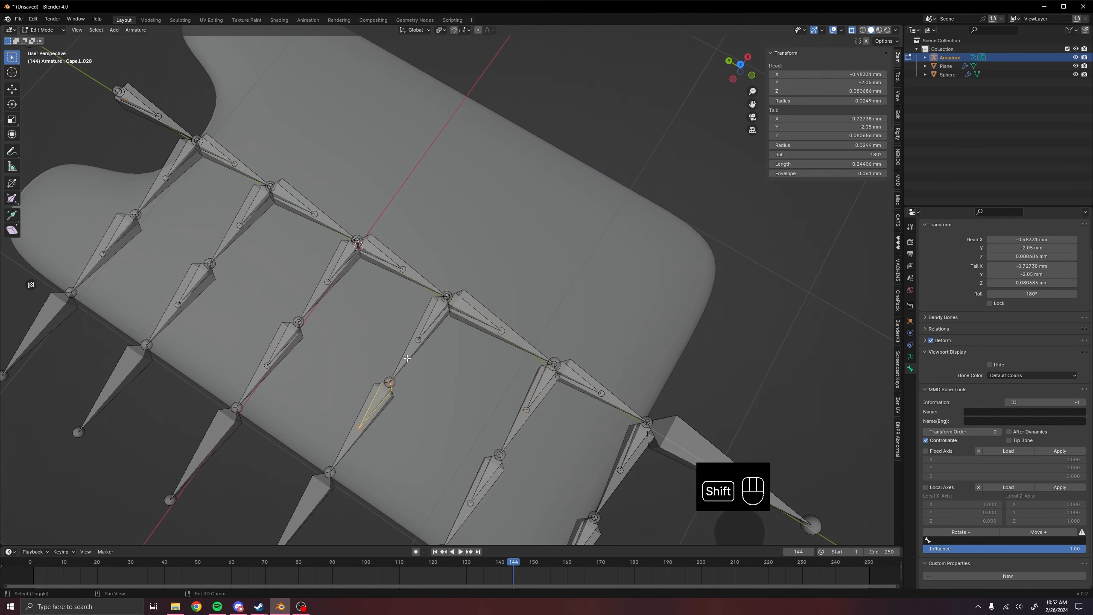
{"action": "left_click", "coordinate": [408, 361], "text": "shift"}
{"action": "key", "text": "ctrl+p"}
{"action": "left_click", "coordinate": [409, 360]}
{"action": "left_click", "coordinate": [421, 338]}
{"action": "left_click", "coordinate": [413, 275], "text": "shift"}
{"action": "key", "text": "ctrl+p"}
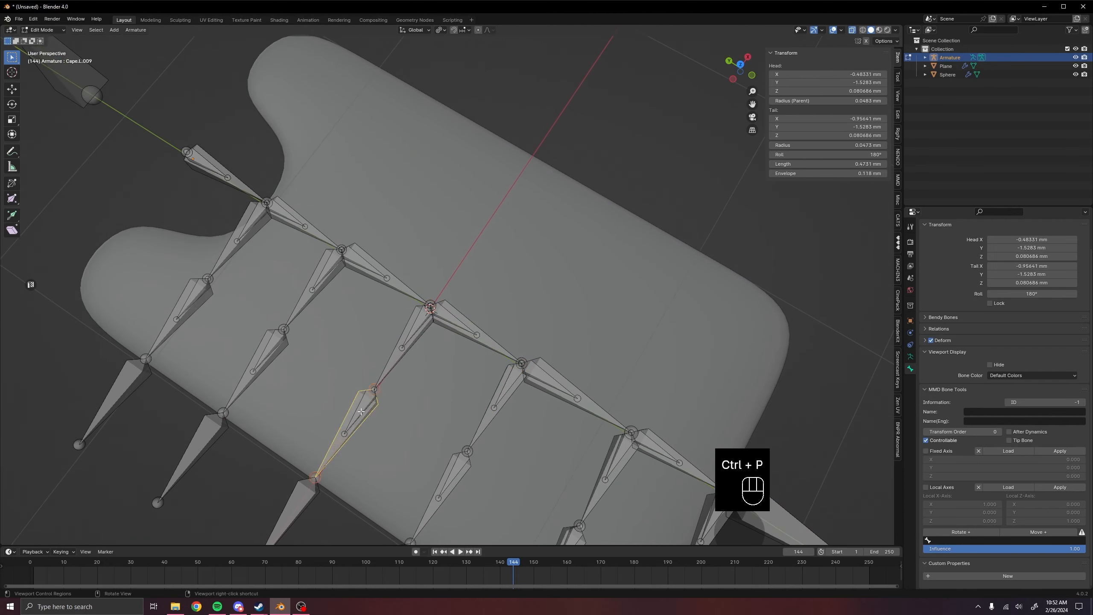
Parent the control bone inside Cape.L.009 to its row's first bone, and Cape.L.021 to the preceding center bone, keeping the offset
{"action": "left_click", "coordinate": [405, 344], "text": "shift"}
{"action": "key", "text": "ctrl+p"}
{"action": "left_click", "coordinate": [396, 377]}
{"action": "left_click", "coordinate": [407, 340]}
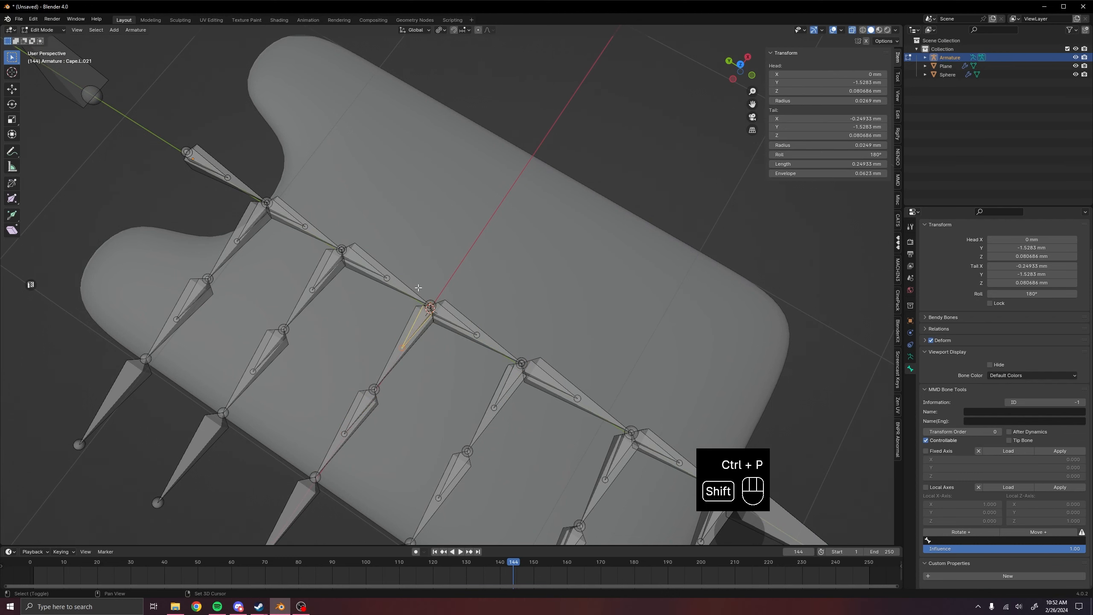
{"action": "left_click", "coordinate": [409, 292], "text": "shift"}
{"action": "key", "text": "ctrl+p"}
{"action": "left_click", "coordinate": [408, 292]}
Parent Cape.L.026 to its row's first bone, and that row's first control bone to the preceding center bone, with Keep Offset
{"action": "middle_click_drag", "start_coordinate": [408, 293], "coordinate": [448, 358], "text": "shift"}
{"action": "left_click", "coordinate": [309, 416]}
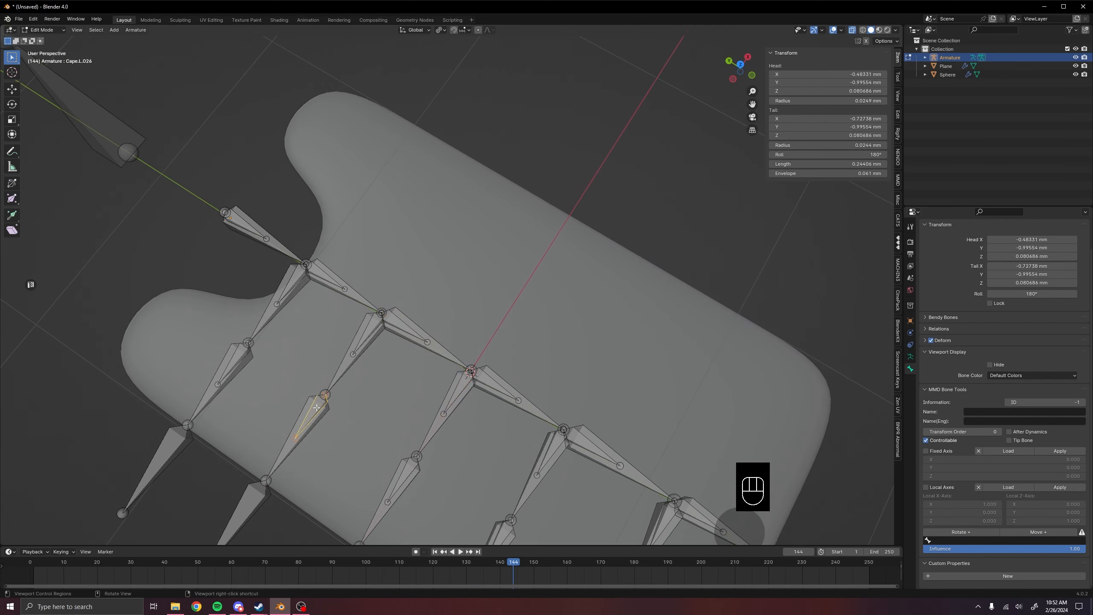
{"action": "left_click", "coordinate": [338, 376], "text": "shift"}
{"action": "key", "text": "ctrl+p"}
{"action": "left_click", "coordinate": [338, 375]}
{"action": "left_click", "coordinate": [365, 338]}
{"action": "left_click", "coordinate": [354, 296], "text": "shift"}
{"action": "key", "text": "ctrl+p"}
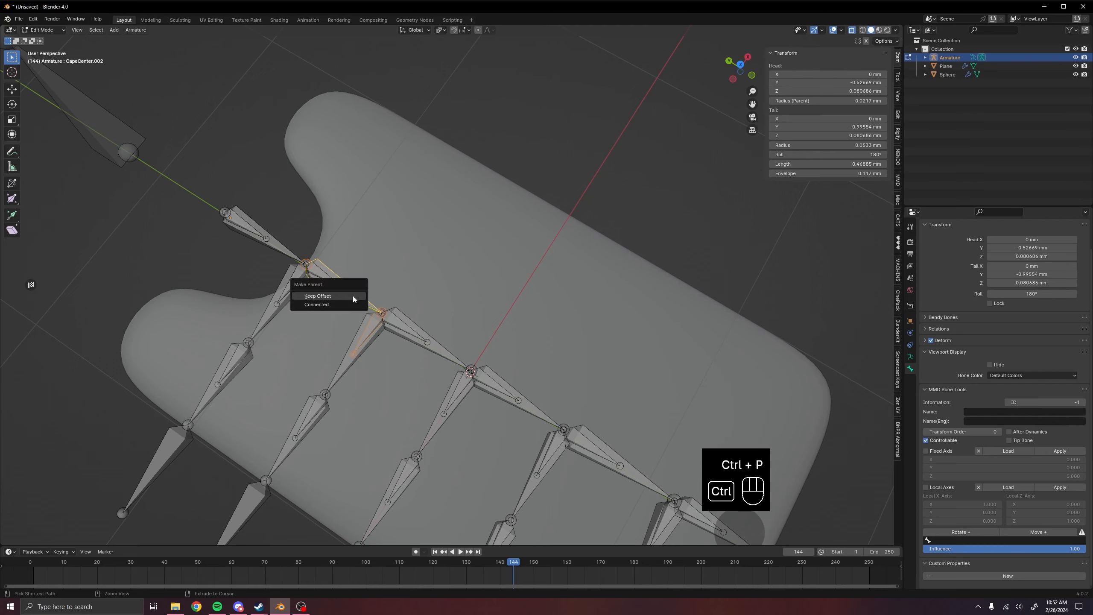
{"action": "left_click", "coordinate": [352, 296]}
Parent the last row's second control bone to Cape.L.001 and its first control bone to CapeCenter.001, keeping the offset
{"action": "middle_click_drag", "start_coordinate": [370, 347], "coordinate": [465, 375], "text": "shift"}
{"action": "left_click", "coordinate": [329, 394]}
{"action": "left_click", "coordinate": [330, 395]}
{"action": "left_click", "coordinate": [361, 353], "text": "shift"}
{"action": "key", "text": "ctrl+p"}
{"action": "left_click", "coordinate": [361, 353]}
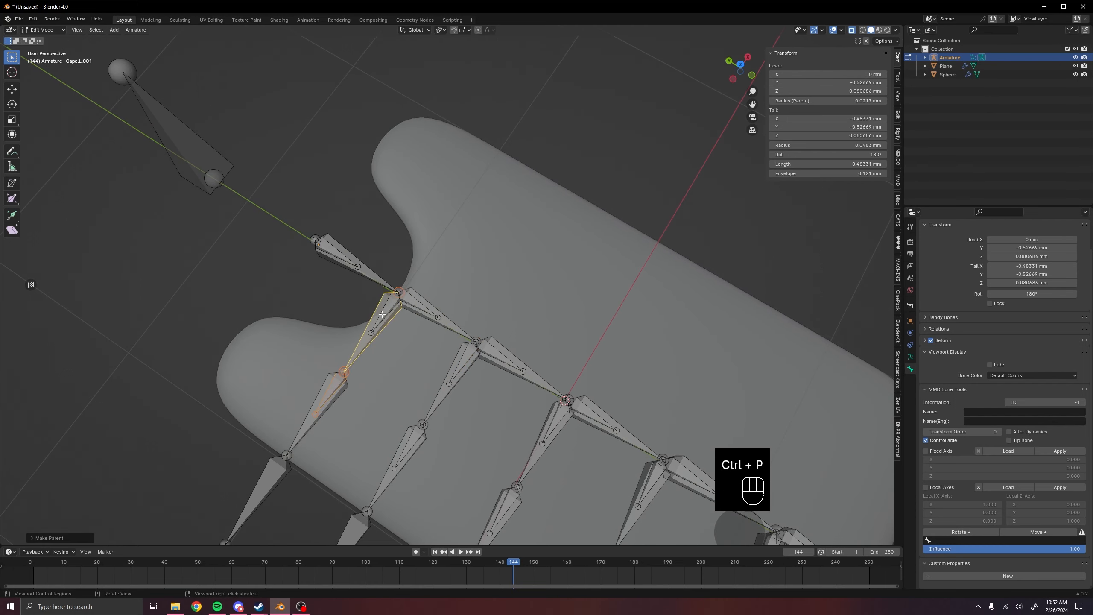
{"action": "left_click", "coordinate": [382, 314]}
{"action": "left_click", "coordinate": [376, 283], "text": "shift"}
{"action": "key", "text": "ctrl+p"}
{"action": "left_click", "coordinate": [376, 285]}
Parent the center chain's control bone CapeCenter.013 to CapeCenter.005 with Keep Offset
{"action": "scroll", "coordinate": [376, 284], "scroll_direction": "down", "scroll_amount": 1}
{"action": "middle_click_drag", "start_coordinate": [375, 284], "coordinate": [15, 63], "text": "shift"}
{"action": "scroll", "coordinate": [446, 356], "scroll_direction": "up", "scroll_amount": 2}
{"action": "left_click", "coordinate": [447, 355]}
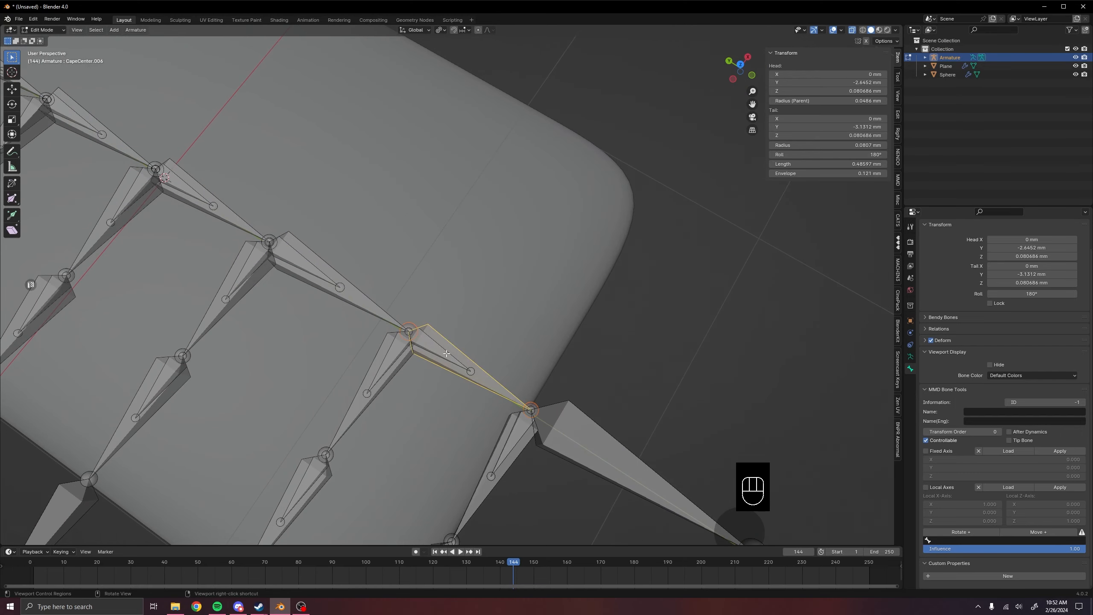
{"action": "left_click", "coordinate": [436, 346]}
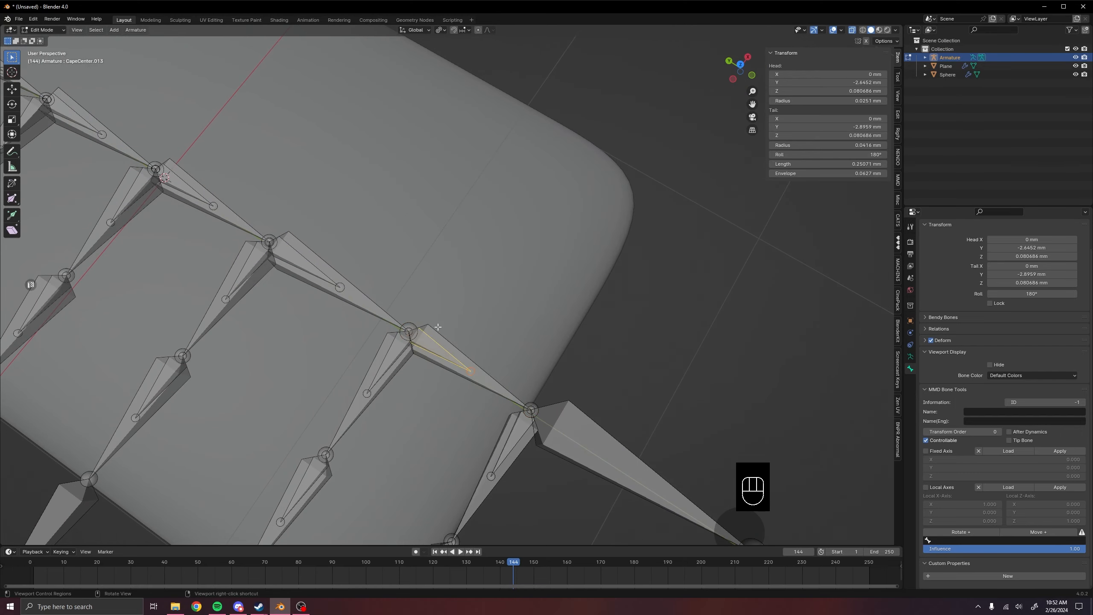
{"action": "middle_click_drag", "start_coordinate": [437, 327], "coordinate": [472, 368], "text": "shift"}
{"action": "left_click", "coordinate": [385, 344], "text": "shift"}
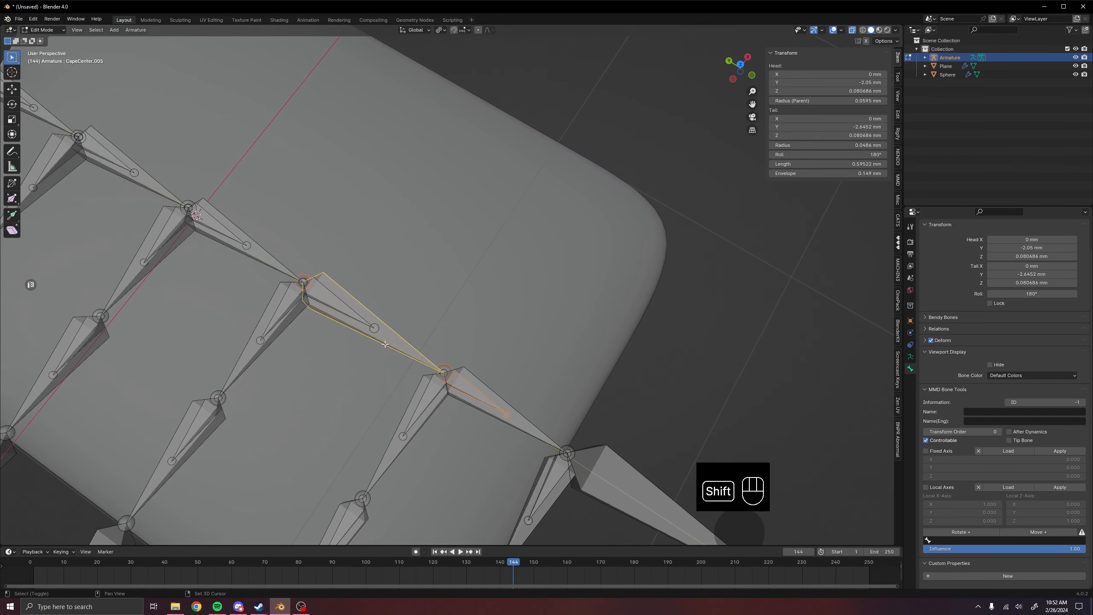
{"action": "key", "text": "ctrl+p"}
{"action": "left_click", "coordinate": [385, 345]}
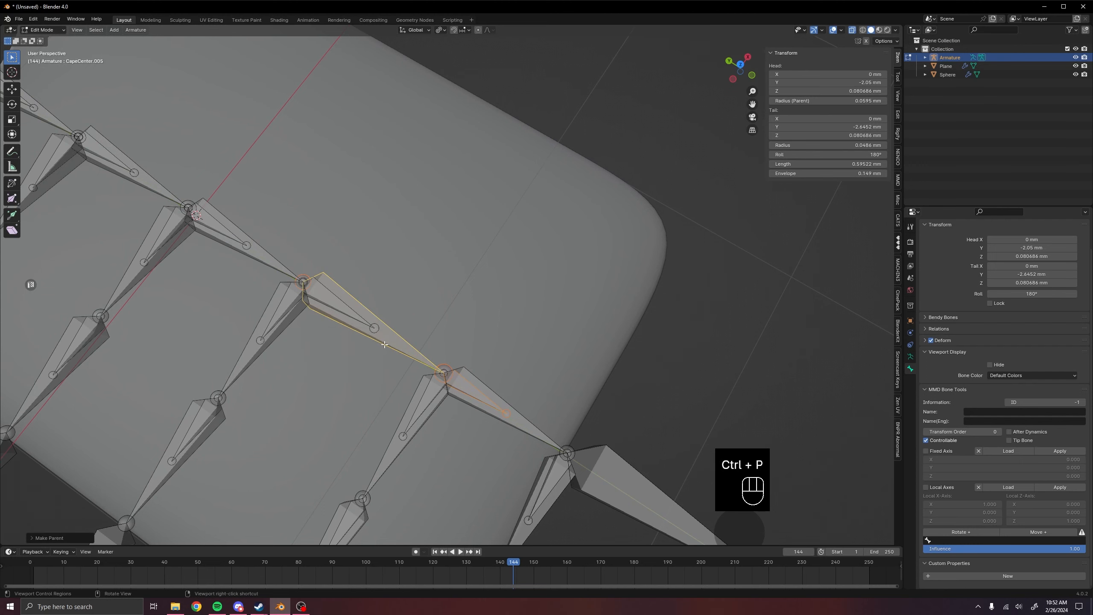
Parent the next two center control bones, up to CapeCenter.011, each to the center bone preceding it, keeping the offset
{"action": "middle_click_drag", "start_coordinate": [384, 345], "coordinate": [569, 488], "text": "shift"}
{"action": "left_click", "coordinate": [445, 407]}
{"action": "left_click", "coordinate": [368, 352], "text": "shift"}
{"action": "key", "text": "ctrl+p"}
{"action": "left_click", "coordinate": [368, 352]}
{"action": "left_click", "coordinate": [447, 408]}
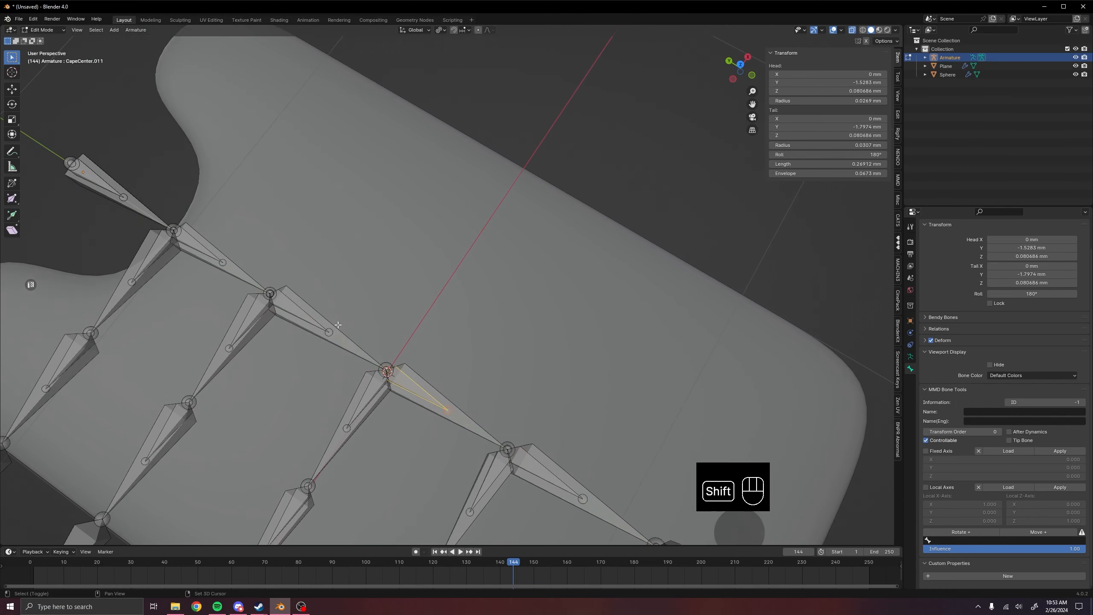
{"action": "left_click", "coordinate": [344, 342], "text": "shift"}
{"action": "key", "text": "ctrl+p"}
{"action": "left_click", "coordinate": [345, 343]}
Parent the following center control bone to its preceding center bone and the one after it to CapeCenter.001, keeping the offset
{"action": "middle_click_drag", "start_coordinate": [406, 323], "coordinate": [509, 392], "text": "shift"}
{"action": "left_click", "coordinate": [337, 334], "text": "shift"}
{"action": "key", "text": "ctrl+p"}
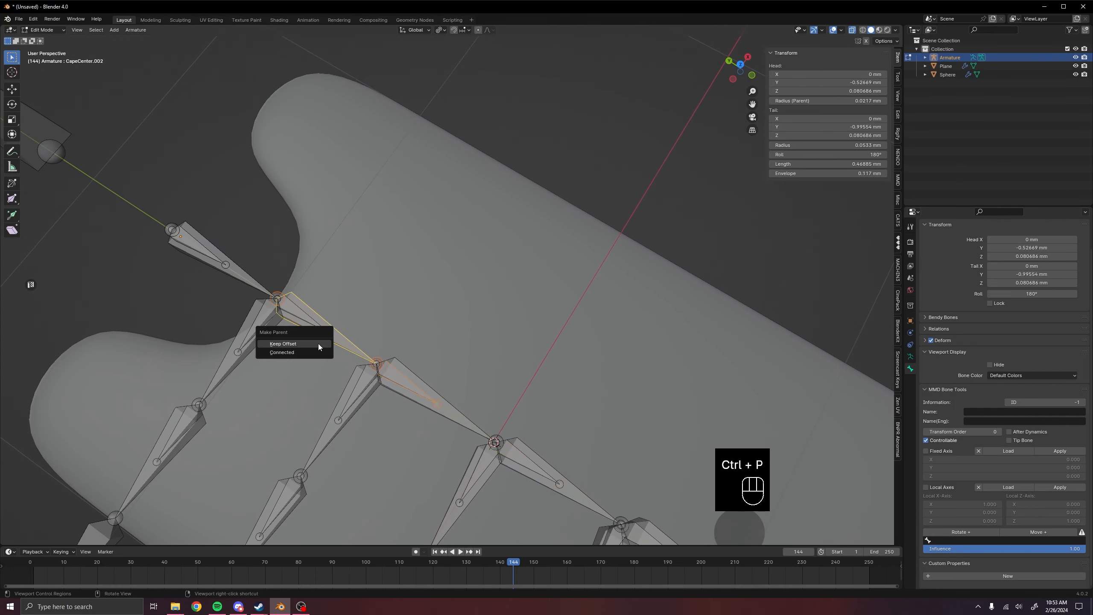
{"action": "left_click", "coordinate": [317, 343]}
{"action": "middle_click_drag", "start_coordinate": [319, 343], "coordinate": [448, 422], "text": "shift"}
{"action": "left_click", "coordinate": [446, 404]}
{"action": "left_click", "coordinate": [365, 354], "text": "shift"}
{"action": "key", "text": "ctrl+p"}
{"action": "left_click", "coordinate": [363, 353]}
{"action": "middle_click_drag", "start_coordinate": [364, 353], "coordinate": [398, 389], "text": "shift"}
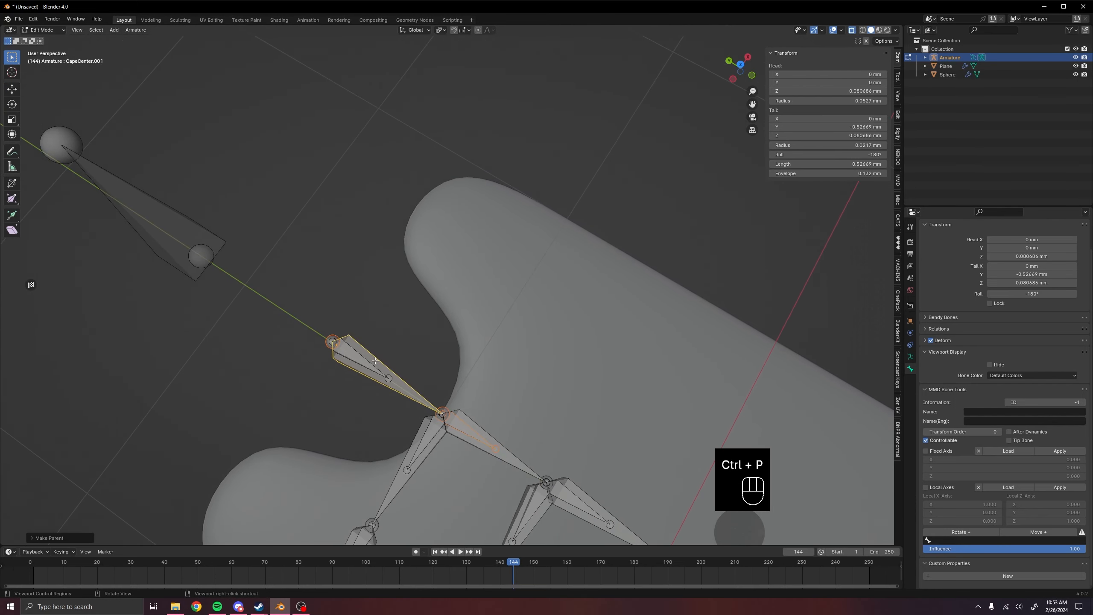
Parent CapeCenter.001 to its own control bone CapeCenter.008 with Keep Offset
{"action": "left_click", "coordinate": [369, 357]}
{"action": "left_click", "coordinate": [372, 355]}
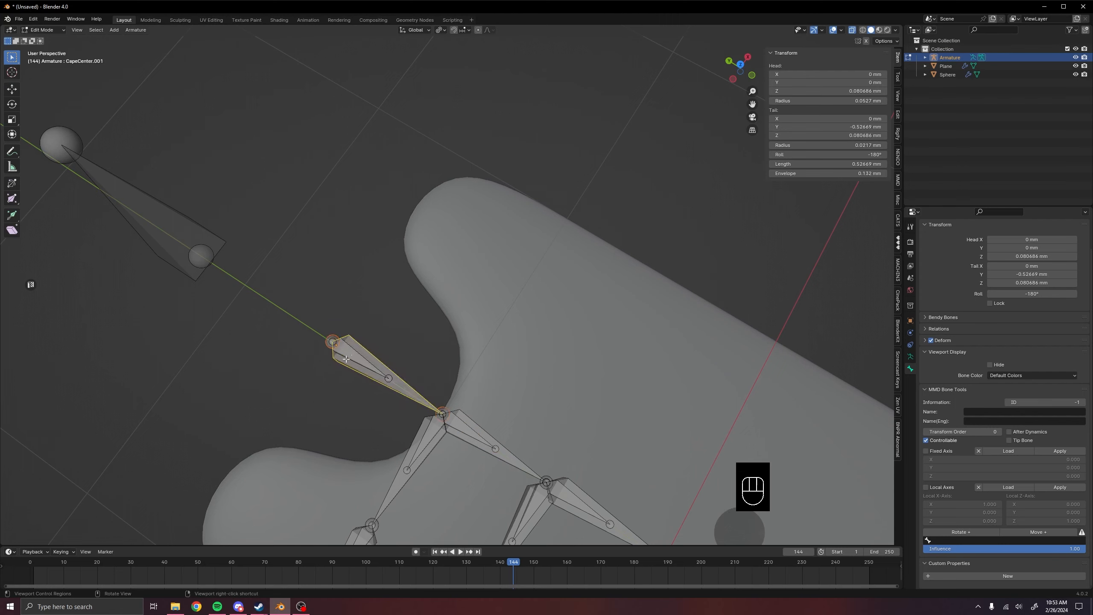
{"action": "left_click", "coordinate": [351, 355], "text": "shift"}
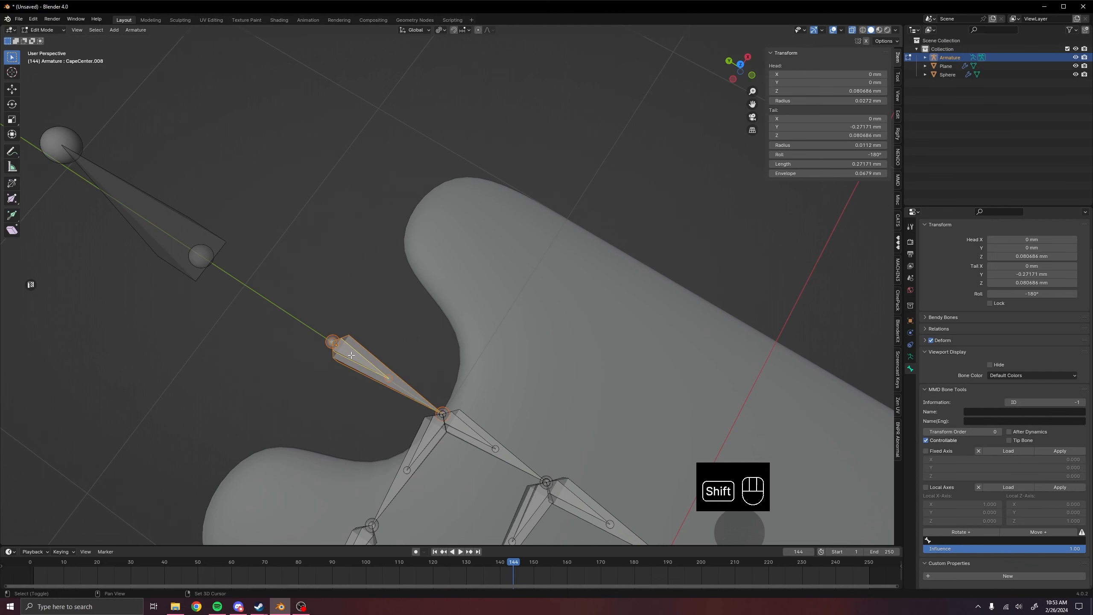
{"action": "key", "text": "ctrl+p"}
{"action": "left_click", "coordinate": [348, 383]}
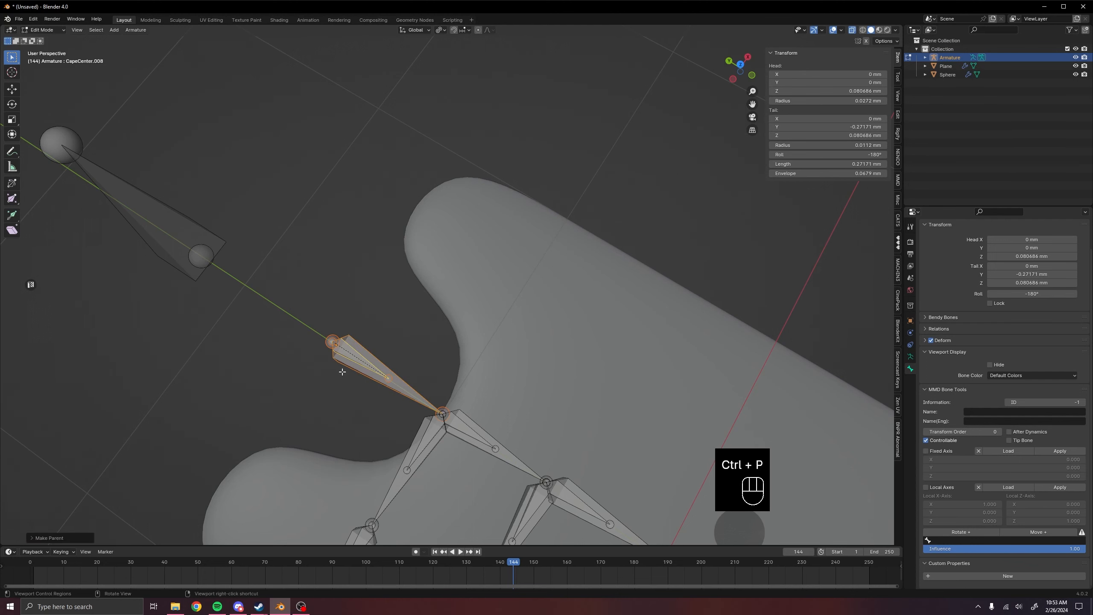
Parent control bone CapeCenter.008 to RootBone with Keep Offset
{"action": "middle_click_drag", "start_coordinate": [340, 366], "coordinate": [406, 346]}
{"action": "middle_click_drag", "start_coordinate": [468, 517], "coordinate": [436, 370], "text": "shift"}
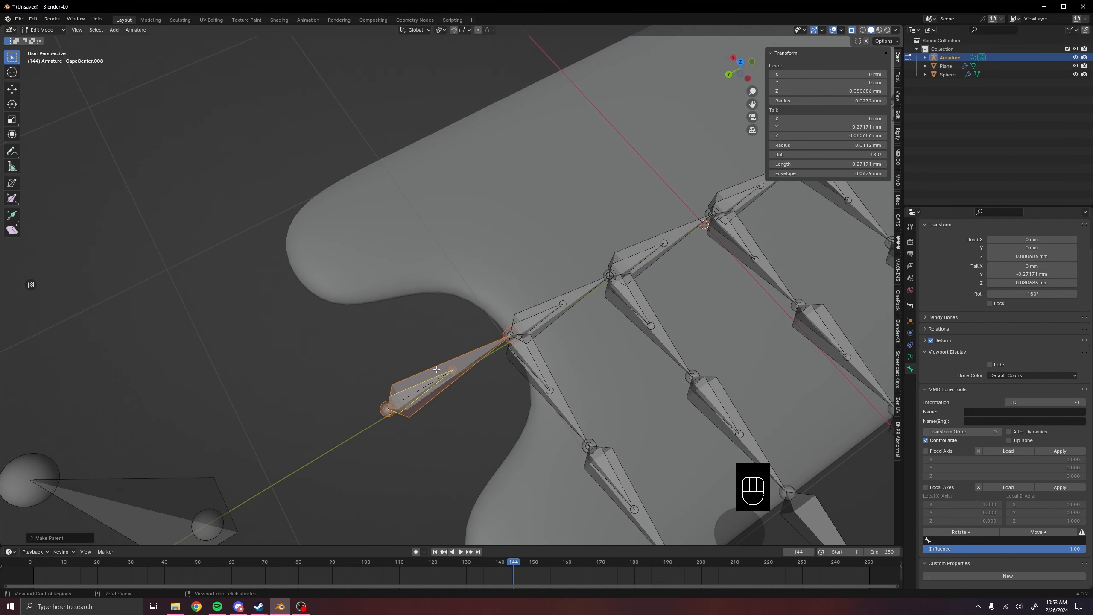
{"action": "left_click", "coordinate": [414, 406]}
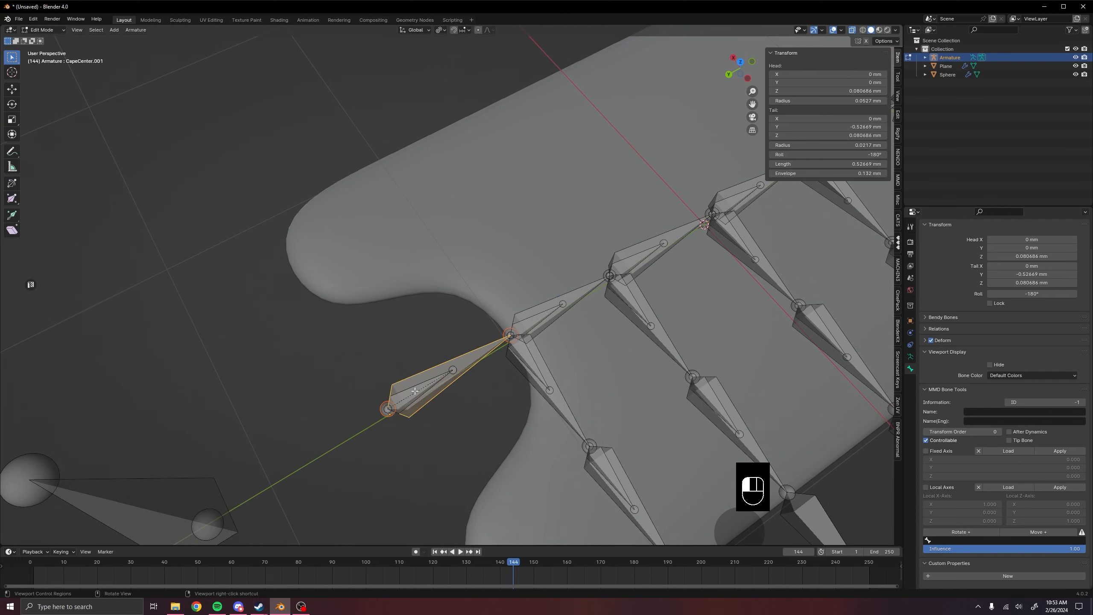
{"action": "left_click", "coordinate": [387, 400]}
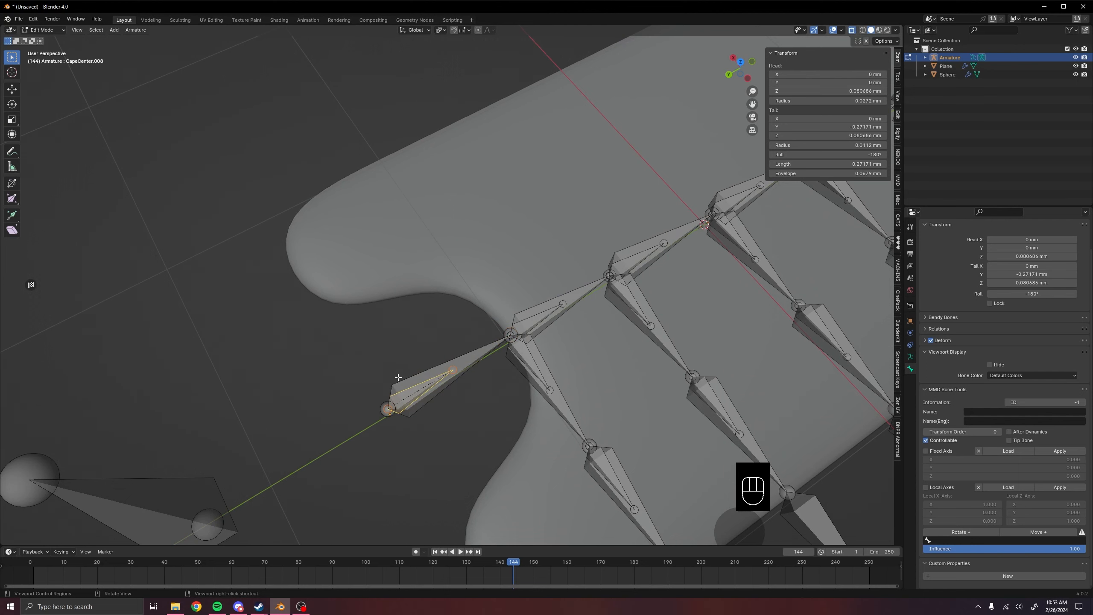
{"action": "scroll", "coordinate": [398, 377], "scroll_direction": "down", "scroll_amount": 5}
{"action": "middle_click_drag", "start_coordinate": [398, 377], "coordinate": [457, 410]}
{"action": "left_click", "coordinate": [463, 402]}
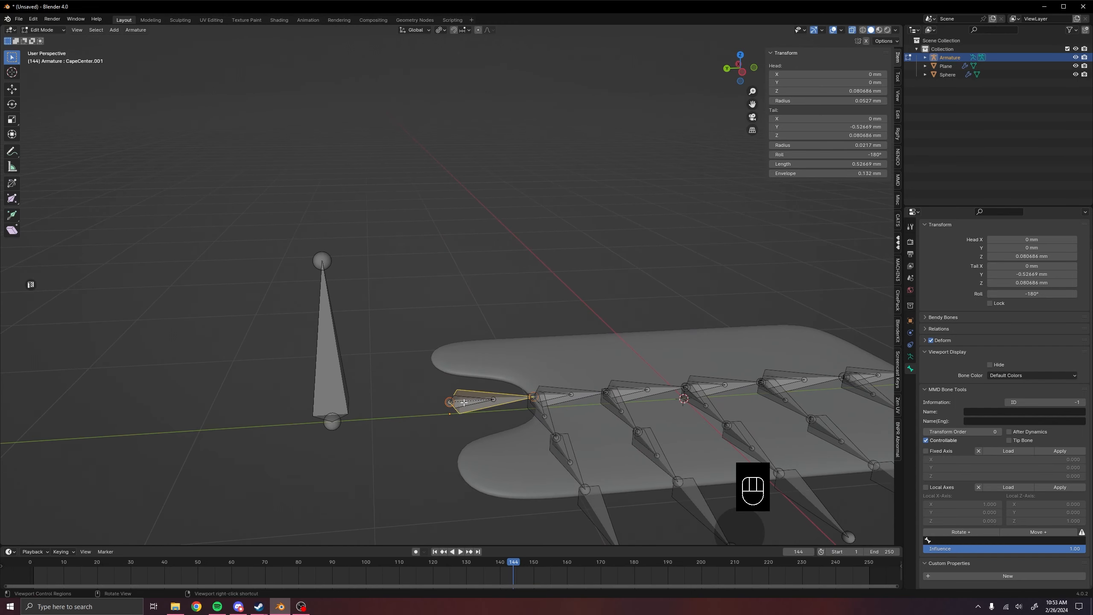
{"action": "left_click", "coordinate": [438, 398]}
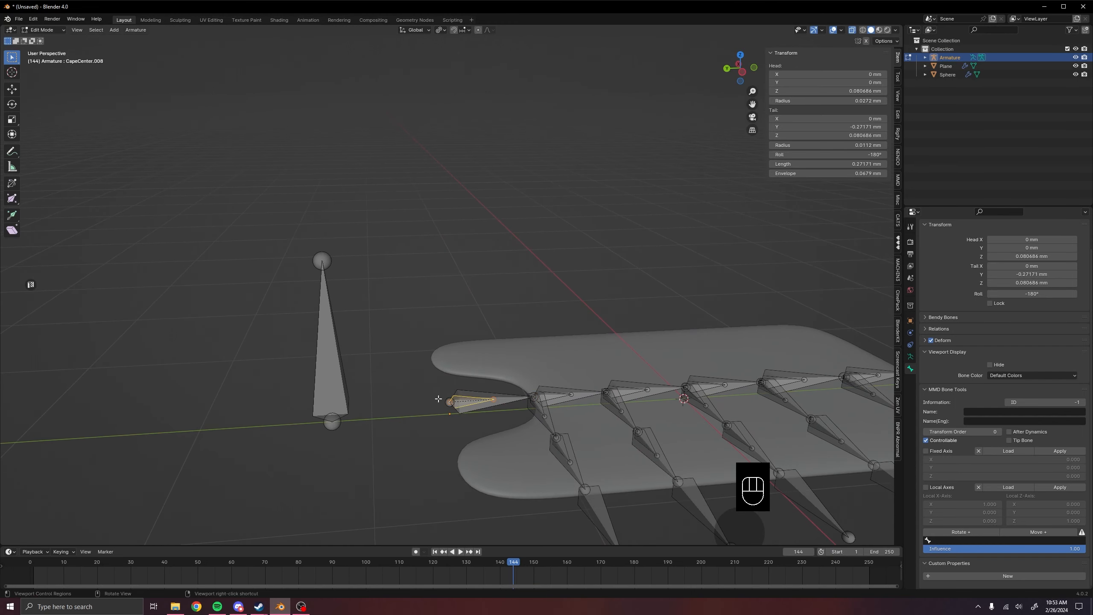
{"action": "left_click", "coordinate": [338, 403], "text": "shift"}
{"action": "key", "text": "ctrl+p"}
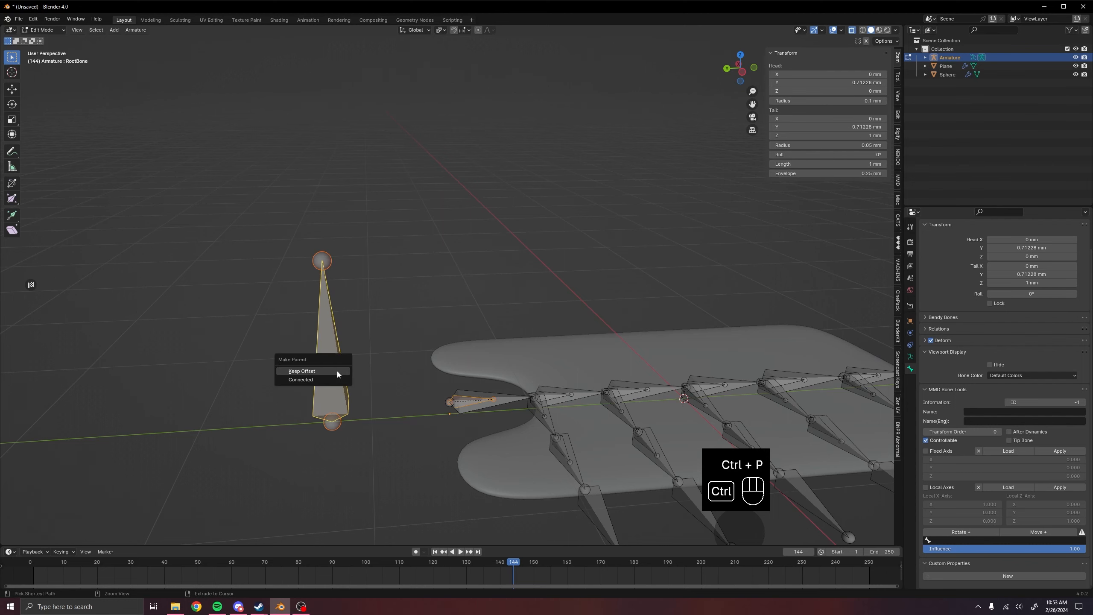
{"action": "left_click", "coordinate": [338, 373]}
Switch the armature back to Pose Mode with the whole cape rig in view
{"action": "middle_click_drag", "start_coordinate": [549, 349], "coordinate": [308, 209], "text": "shift"}
{"action": "scroll", "coordinate": [324, 266], "scroll_direction": "down", "scroll_amount": 4}
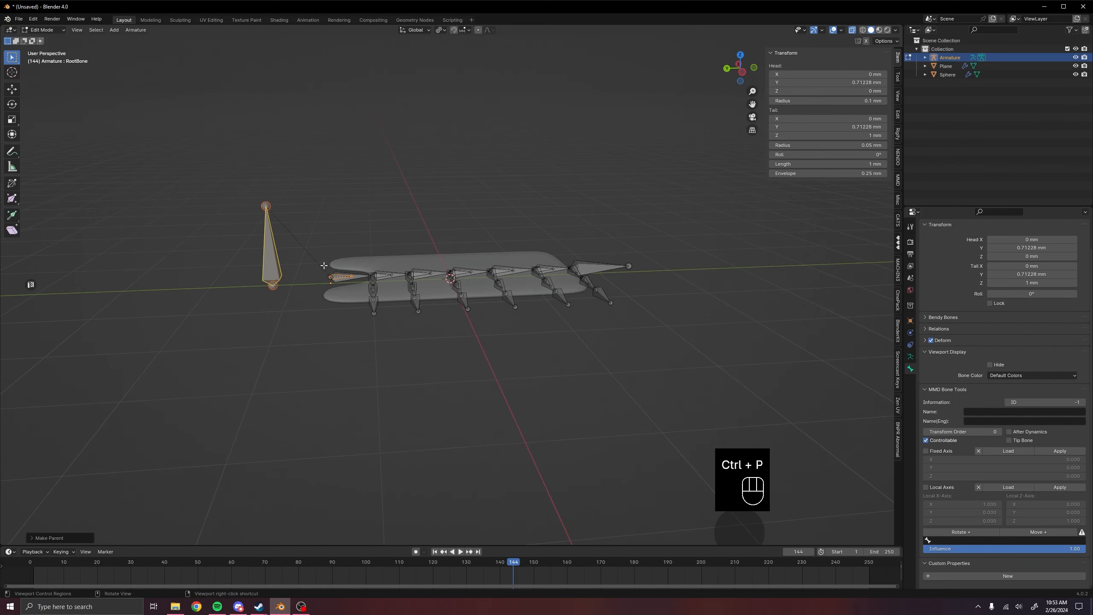
{"action": "middle_click_drag", "start_coordinate": [324, 266], "coordinate": [447, 408]}
{"action": "key", "text": "ctrl+Tab"}
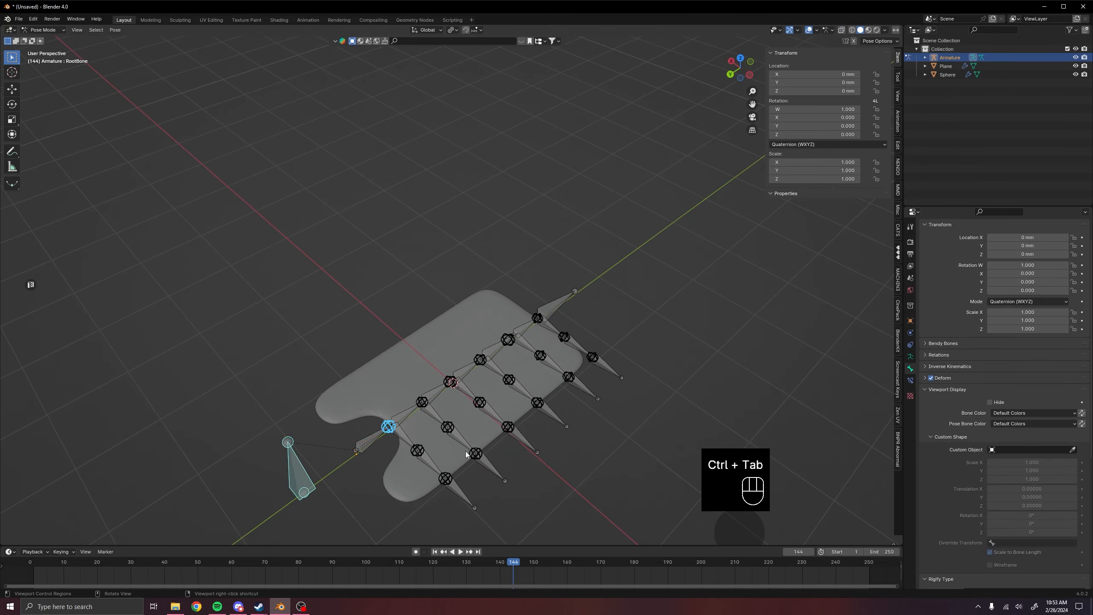
{"action": "middle_click_drag", "start_coordinate": [466, 451], "coordinate": [481, 392]}
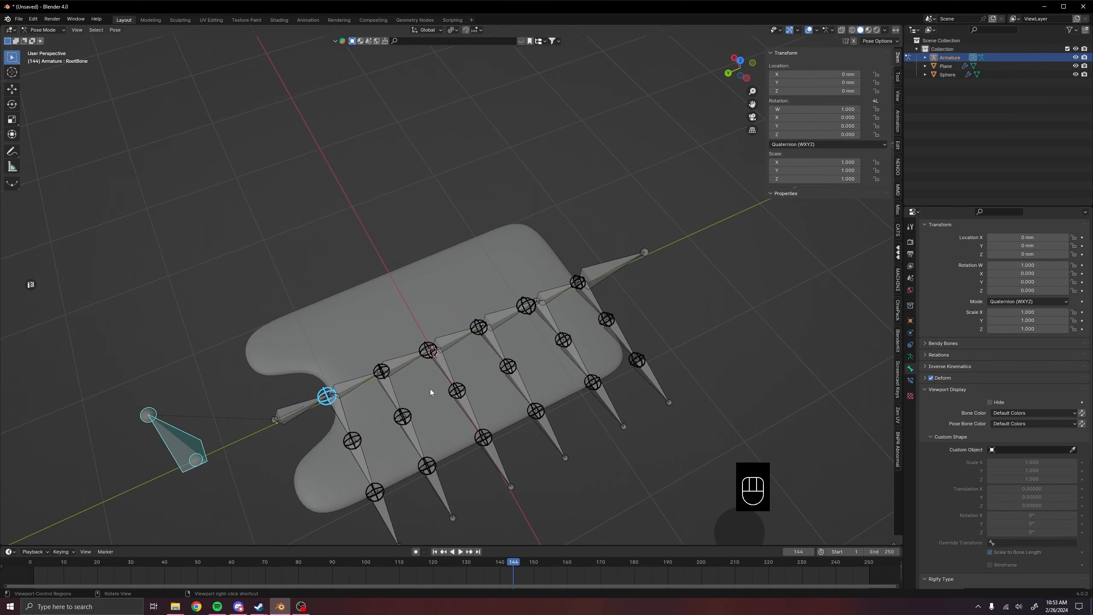
{"action": "middle_click_drag", "start_coordinate": [662, 332], "coordinate": [588, 331]}
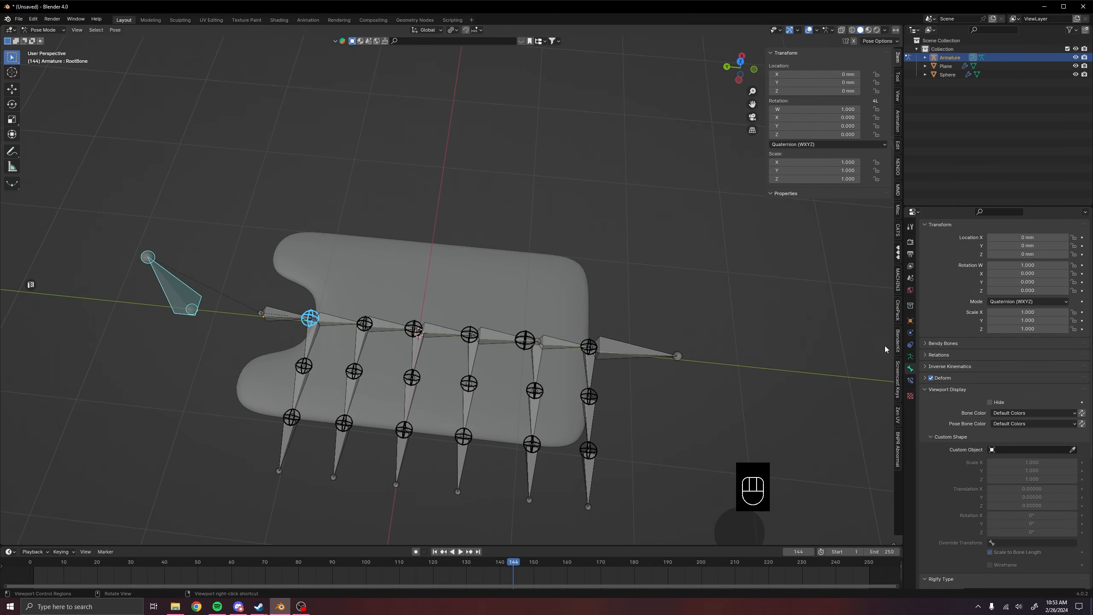
Show the bone constraints and add a Copy Rotation constraint to CapeCenter.006 targeting its control bone CapeCenter.013
{"action": "left_click", "coordinate": [910, 380]}
{"action": "middle_click_drag", "start_coordinate": [738, 383], "coordinate": [449, 323], "text": "shift"}
{"action": "scroll", "coordinate": [528, 318], "scroll_direction": "up", "scroll_amount": 3}
{"action": "middle_click_drag", "start_coordinate": [527, 318], "coordinate": [550, 302], "text": "shift"}
{"action": "left_click", "coordinate": [438, 289]}
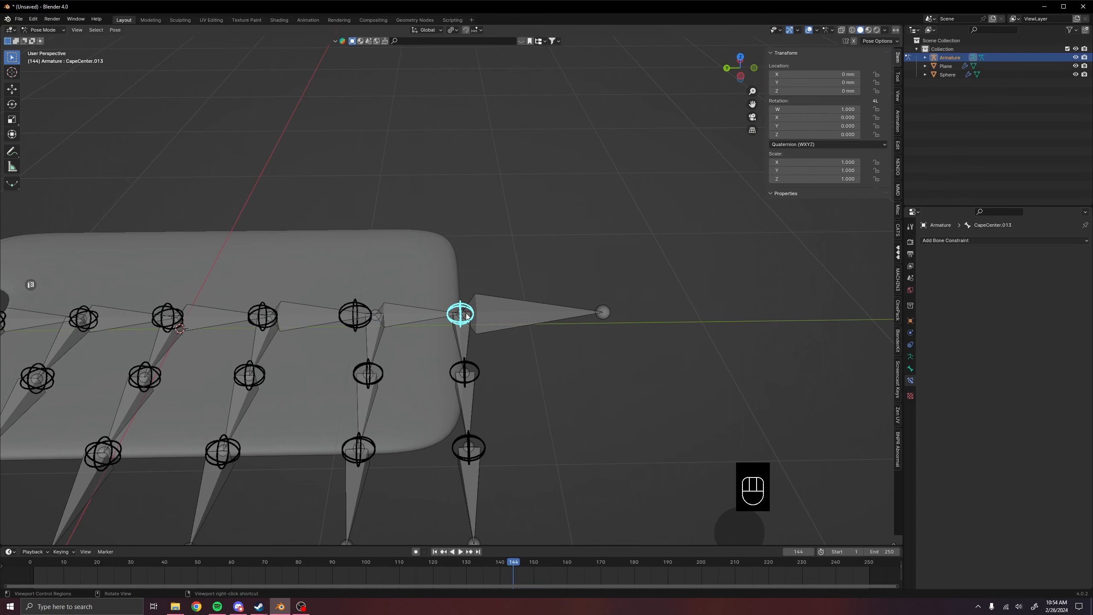
{"action": "middle_click_drag", "start_coordinate": [467, 316], "coordinate": [490, 346], "text": "shift"}
{"action": "scroll", "coordinate": [487, 360], "scroll_direction": "up", "scroll_amount": 2}
{"action": "middle_click_drag", "start_coordinate": [475, 403], "coordinate": [467, 343], "text": "shift"}
{"action": "middle_click_drag", "start_coordinate": [460, 343], "coordinate": [471, 378]}
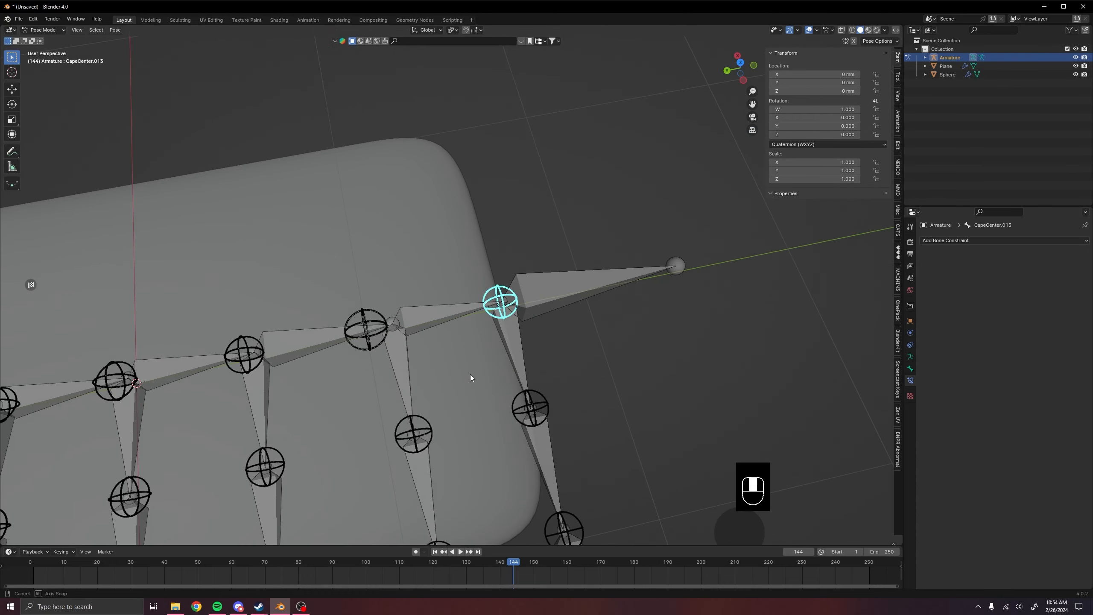
{"action": "left_click", "coordinate": [441, 316], "text": "shift"}
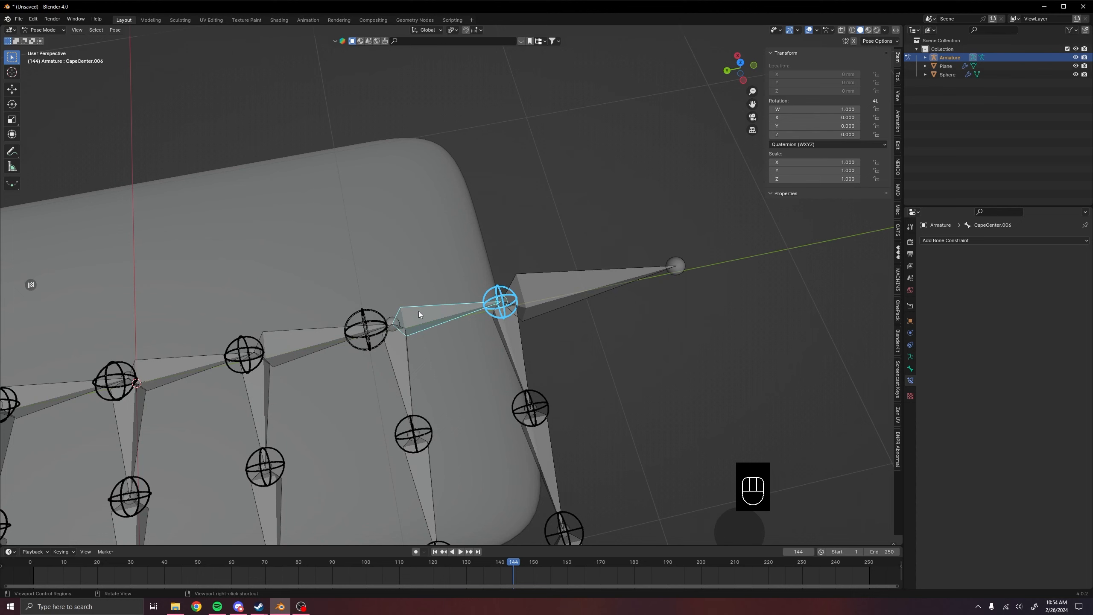
{"action": "key", "text": "ctrl+z"}
{"action": "key", "text": "ctrl+shift+c"}
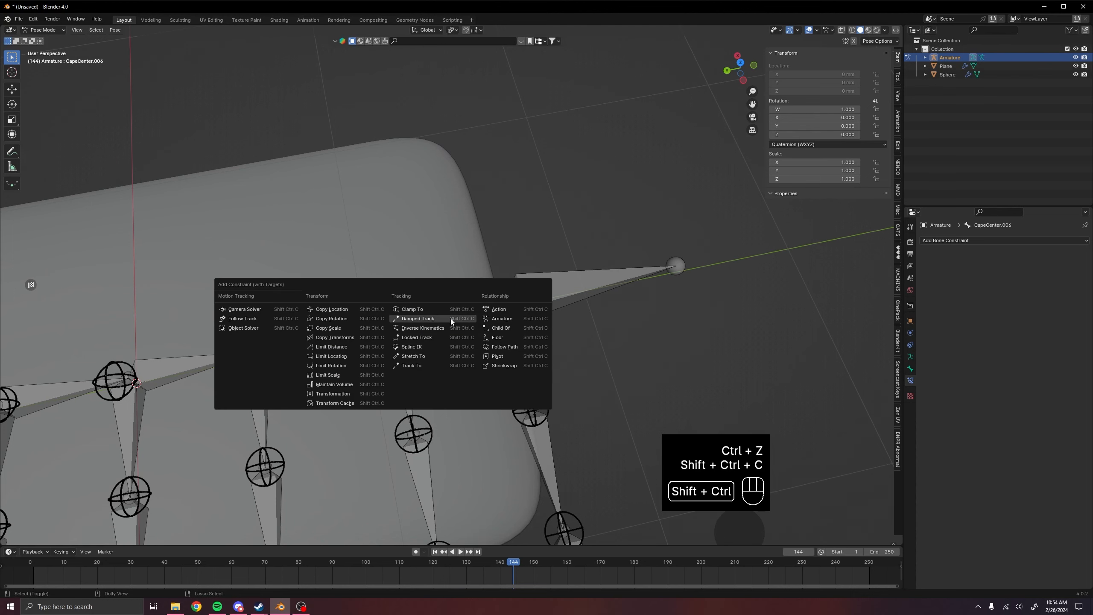
{"action": "left_click", "coordinate": [334, 319]}
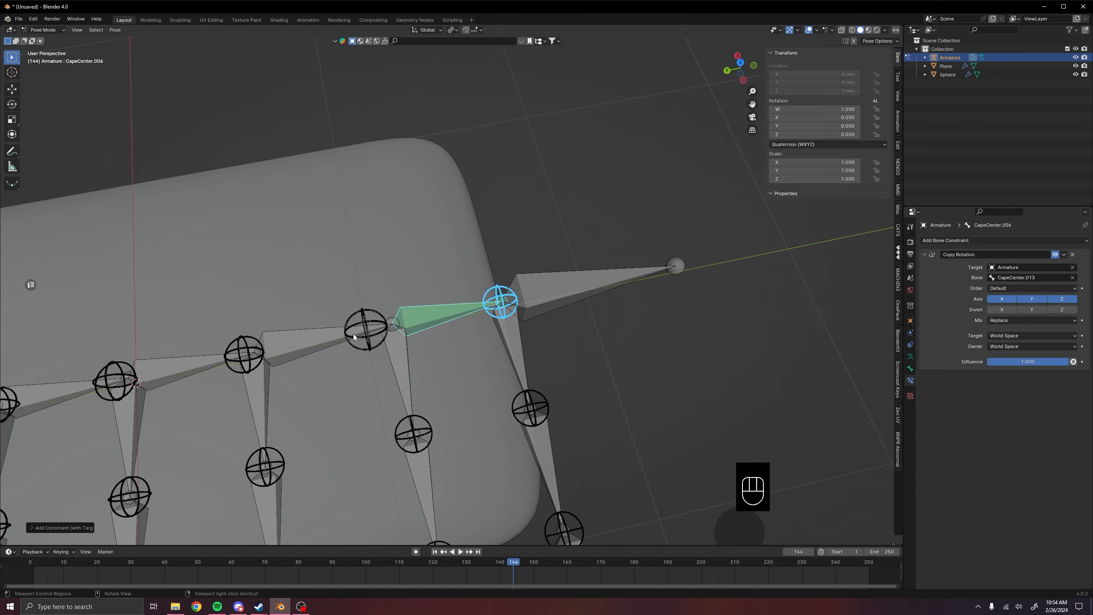
Add a Copy Rotation constraint to the center bone just before CapeCenter.006, targeting that bone's own sphere control
{"action": "middle_click_drag", "start_coordinate": [344, 392], "coordinate": [512, 297], "text": "shift"}
{"action": "scroll", "coordinate": [540, 296], "scroll_direction": "down", "scroll_amount": 3}
{"action": "middle_click_drag", "start_coordinate": [601, 264], "coordinate": [567, 259]}
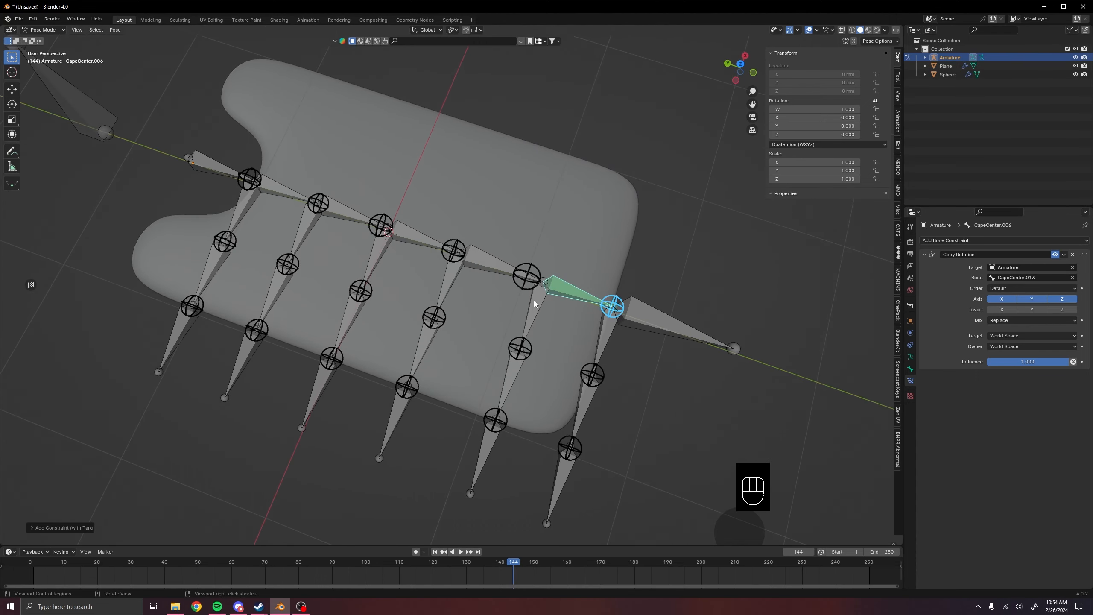
{"action": "middle_click_drag", "start_coordinate": [572, 276], "coordinate": [600, 357], "text": "shift"}
{"action": "left_click", "coordinate": [553, 363]}
{"action": "left_click", "coordinate": [512, 371], "text": "shift"}
{"action": "key", "text": "ctrl+shift+c"}
{"action": "left_click", "coordinate": [512, 371]}
Add Copy Rotation constraints to CapeCenter.004, targeting CapeCenter.011, and to the center bone before it, targeting its own control
{"action": "left_click", "coordinate": [518, 360]}
{"action": "left_click", "coordinate": [426, 378], "text": "shift"}
{"action": "key", "text": "ctrl+shift+c"}
{"action": "left_click", "coordinate": [428, 378]}
{"action": "middle_click_drag", "start_coordinate": [435, 388], "coordinate": [571, 361], "text": "shift"}
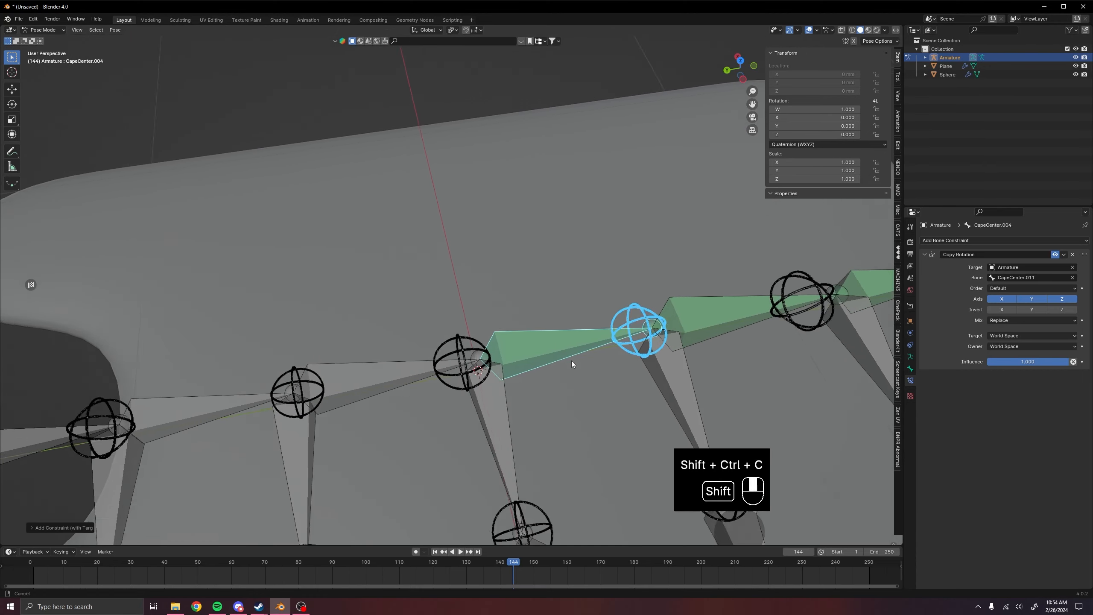
{"action": "left_click", "coordinate": [506, 363]}
{"action": "left_click", "coordinate": [398, 387], "text": "shift"}
{"action": "key", "text": "ctrl+shift+c"}
{"action": "left_click", "coordinate": [398, 386]}
Add Copy Rotation constraints to CapeCenter.002, targeting its sphere control, and to CapeCenter.001, targeting CapeCenter.008
{"action": "left_click", "coordinate": [501, 351]}
{"action": "left_click", "coordinate": [501, 355]}
{"action": "left_click", "coordinate": [422, 375], "text": "shift"}
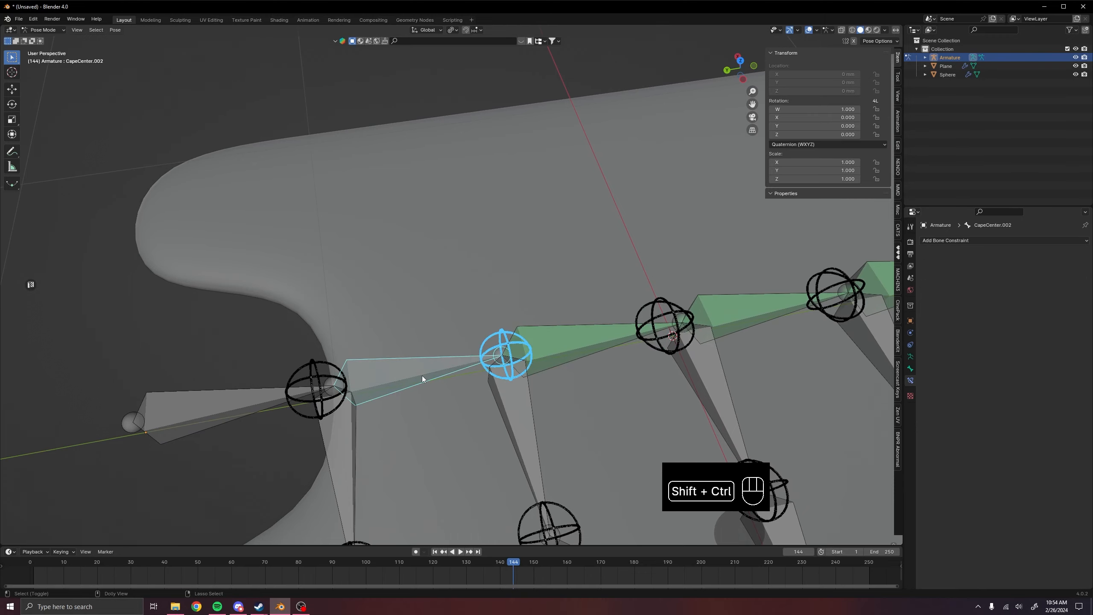
{"action": "key", "text": "ctrl+shift+c"}
{"action": "left_click", "coordinate": [422, 374]}
{"action": "middle_click_drag", "start_coordinate": [424, 375], "coordinate": [569, 348], "text": "shift"}
{"action": "left_click", "coordinate": [457, 360]}
{"action": "left_click", "coordinate": [393, 373], "text": "shift"}
{"action": "key", "text": "ctrl+shift+c"}
In the side row beside CapeCenter.007, make the middle bone and Cape.L.006 copy the rotation of their own sphere controls
{"action": "middle_click_drag", "start_coordinate": [727, 362], "coordinate": [818, 349]}
{"action": "middle_click_drag", "start_coordinate": [706, 327], "coordinate": [538, 352], "text": "shift"}
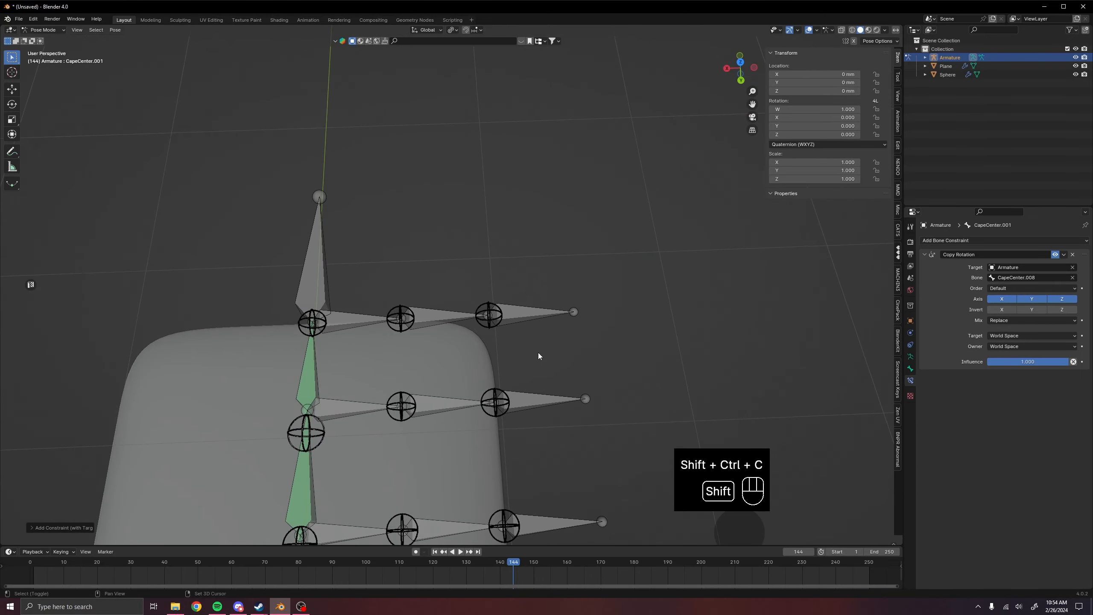
{"action": "scroll", "coordinate": [572, 332], "scroll_direction": "up", "scroll_amount": 3}
{"action": "left_click", "coordinate": [576, 317]}
{"action": "left_click", "coordinate": [495, 325], "text": "shift"}
{"action": "key", "text": "ctrl+shift+c"}
{"action": "left_click", "coordinate": [494, 325]}
{"action": "left_click", "coordinate": [432, 336]}
{"action": "left_click", "coordinate": [431, 335]}
{"action": "left_click", "coordinate": [375, 326], "text": "shift"}
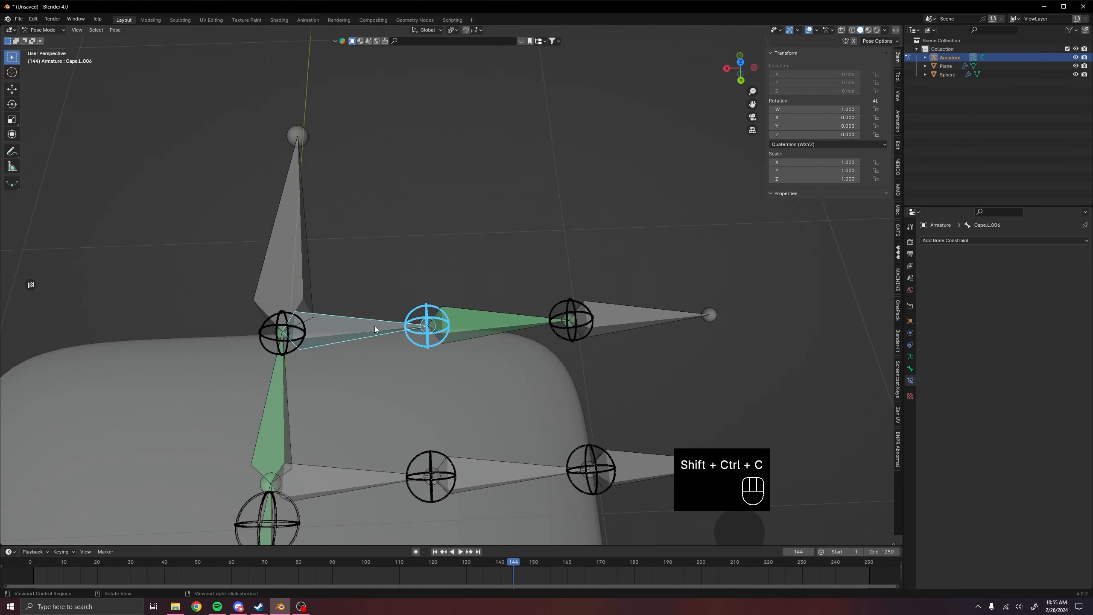
{"action": "key", "text": "ctrl+shift+c"}
{"action": "left_click", "coordinate": [375, 325]}
In the second side row, add Copy Rotation constraints to the middle bone and the inner bone, the inner one targeting Cape.L.023
{"action": "middle_click_drag", "start_coordinate": [563, 424], "coordinate": [536, 313], "text": "shift"}
{"action": "left_click", "coordinate": [555, 343]}
{"action": "left_click", "coordinate": [464, 358], "text": "shift"}
{"action": "key", "text": "ctrl+shift+c"}
{"action": "left_click", "coordinate": [464, 358]}
{"action": "left_click", "coordinate": [451, 348]}
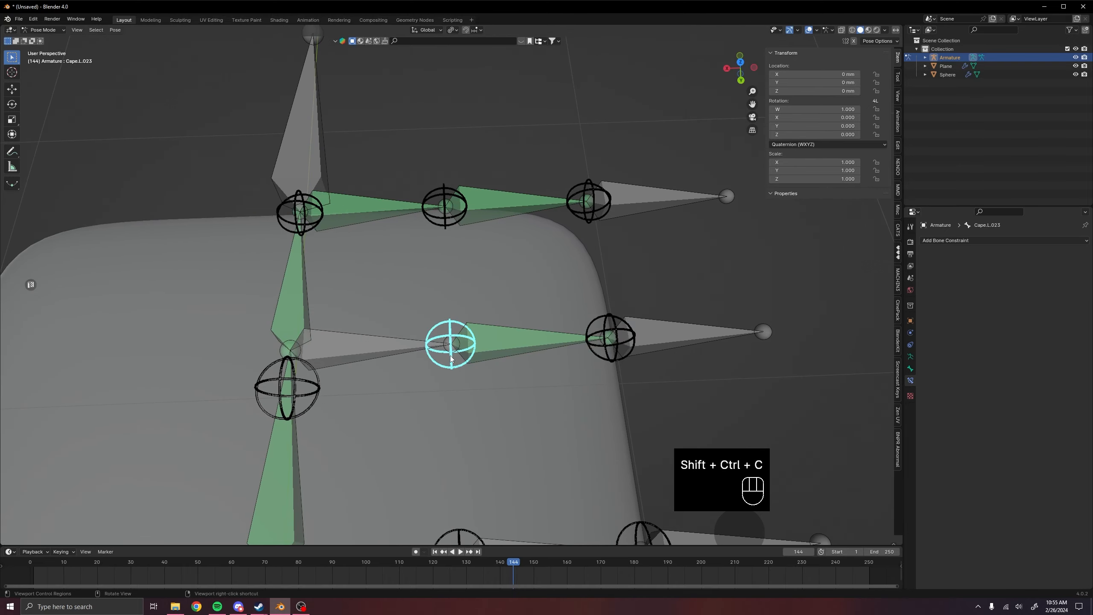
{"action": "left_click", "coordinate": [383, 344], "text": "shift"}
{"action": "key", "text": "ctrl+shift+c"}
{"action": "left_click", "coordinate": [382, 344]}
In the third side row, add Copy Rotation to Cape.L.010, targeting Cape.L.028, and to the inner bone, targeting its own control
{"action": "middle_click_drag", "start_coordinate": [620, 528], "coordinate": [548, 357], "text": "shift"}
{"action": "left_click", "coordinate": [548, 356]}
{"action": "left_click", "coordinate": [478, 343], "text": "shift"}
{"action": "key", "text": "ctrl+shift+c"}
{"action": "left_click", "coordinate": [477, 343]}
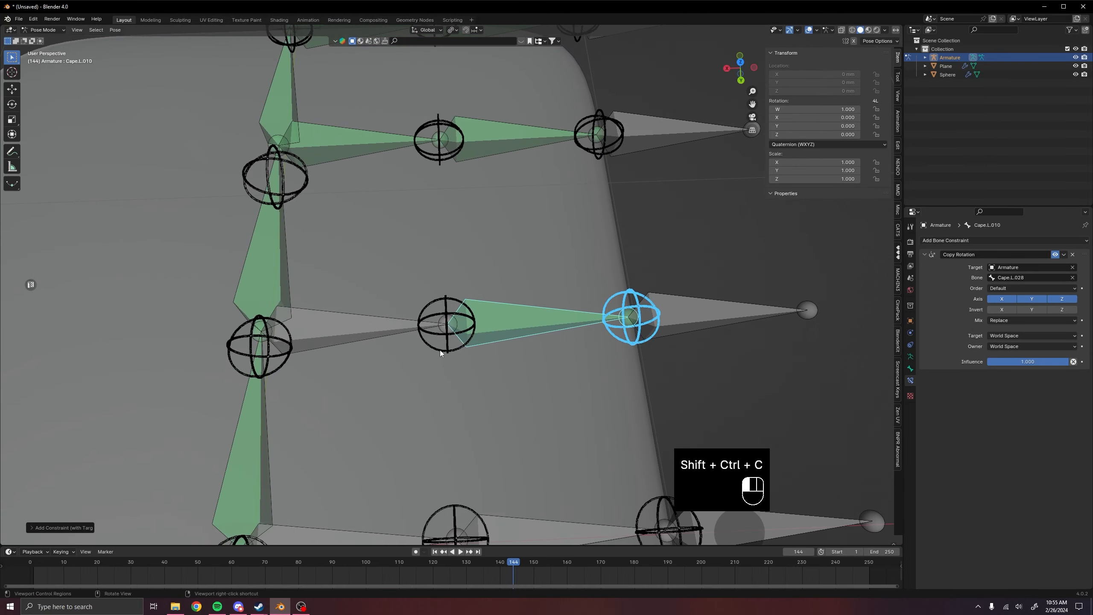
{"action": "left_click", "coordinate": [439, 351]}
{"action": "left_click", "coordinate": [379, 341], "text": "shift"}
{"action": "key", "text": "ctrl+shift+c"}
{"action": "left_click", "coordinate": [379, 340]}
In the fourth side row, add Copy Rotation to Cape.L.009, targeting Cape.L.027, and to the inner bone, targeting its own control
{"action": "left_click", "coordinate": [507, 337]}
{"action": "left_click", "coordinate": [431, 313], "text": "shift"}
{"action": "key", "text": "ctrl+shift+c"}
{"action": "left_click", "coordinate": [431, 314]}
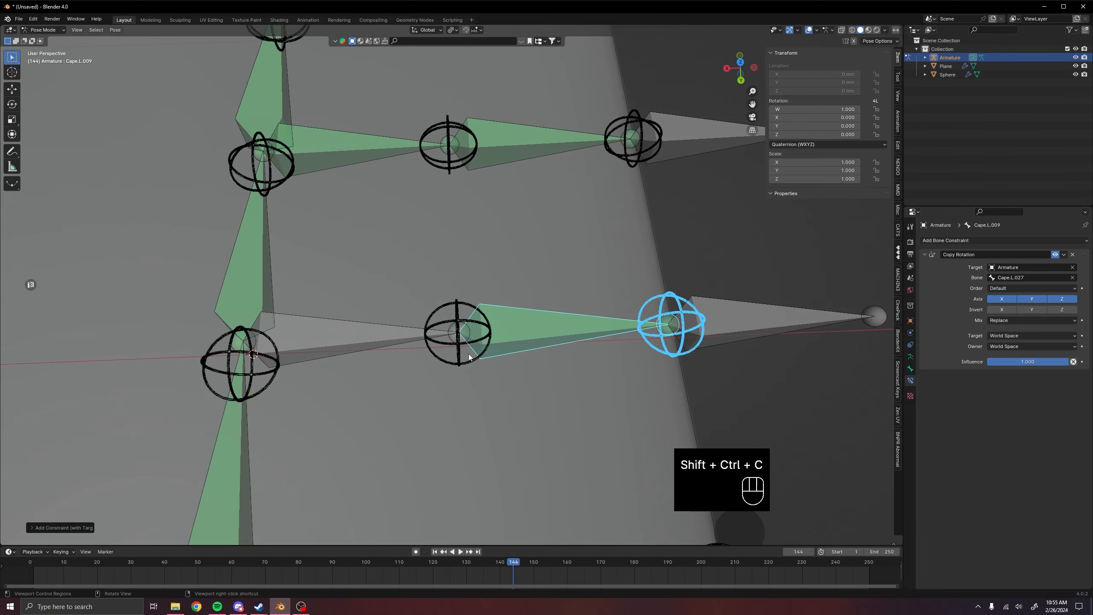
{"action": "left_click", "coordinate": [468, 354]}
{"action": "left_click", "coordinate": [364, 347], "text": "shift"}
{"action": "key", "text": "ctrl+shift+c"}
{"action": "left_click", "coordinate": [364, 348]}
In the fifth side row, add Copy Rotation to Cape.L.008, targeting Cape.L.026, and to the inner bone, targeting its own control
{"action": "left_click", "coordinate": [486, 278]}
{"action": "left_click", "coordinate": [448, 275], "text": "shift"}
{"action": "key", "text": "ctrl+shift+c"}
{"action": "left_click", "coordinate": [448, 275]}
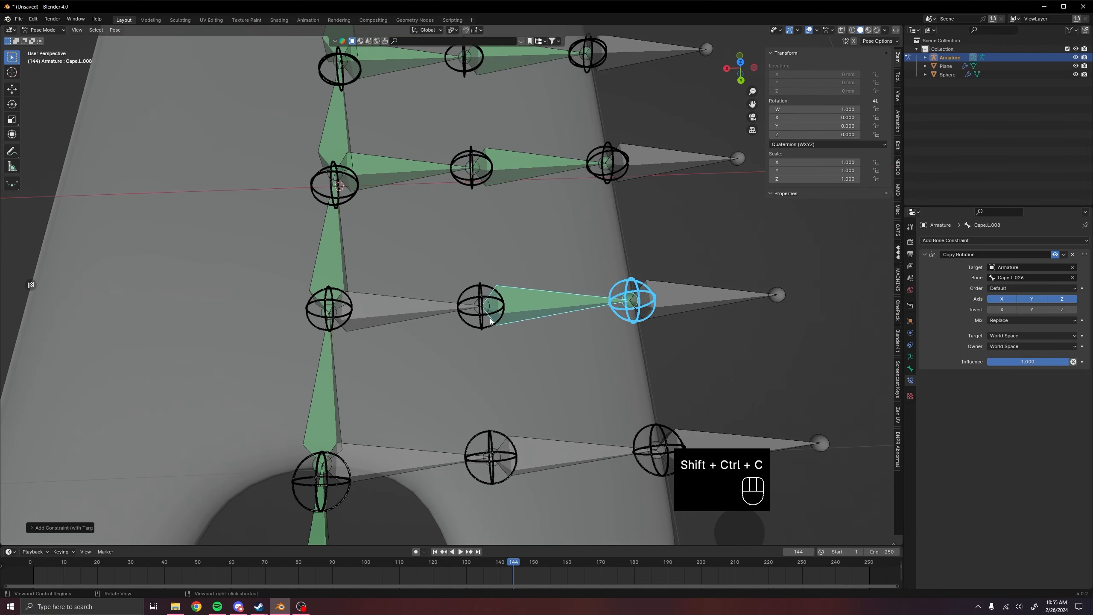
{"action": "left_click", "coordinate": [490, 317]}
{"action": "left_click", "coordinate": [395, 313], "text": "shift"}
{"action": "key", "text": "ctrl+shift+c"}
{"action": "left_click", "coordinate": [395, 312]}
In the last side row, add Copy Rotation to Cape.L.007, targeting its sphere control, and to Cape.L.001, targeting Cape.L.019
{"action": "left_click", "coordinate": [535, 317]}
{"action": "left_click", "coordinate": [535, 316]}
{"action": "left_click", "coordinate": [534, 316]}
{"action": "left_click", "coordinate": [473, 307], "text": "shift"}
{"action": "key", "text": "ctrl+shift+c"}
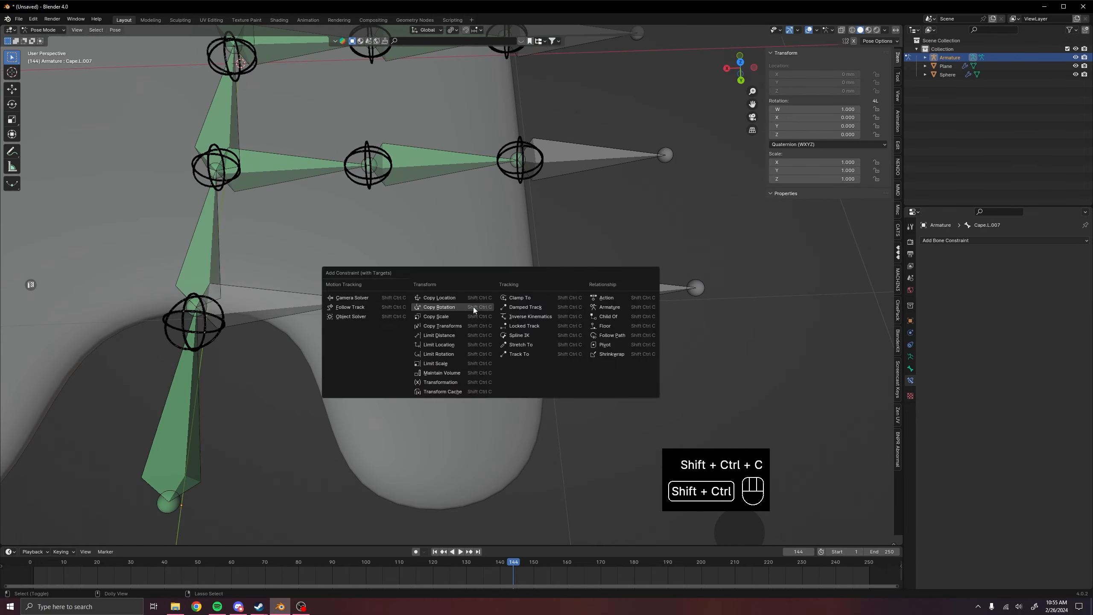
{"action": "left_click", "coordinate": [473, 306]}
{"action": "left_click", "coordinate": [495, 354]}
{"action": "left_click", "coordinate": [420, 348], "text": "shift"}
{"action": "key", "text": "ctrl+shift+c"}
{"action": "left_click", "coordinate": [421, 348]}
Add a Damped Track constraint to CapeCenter.006 targeting the end bone CapeCenter.007
{"action": "middle_click_drag", "start_coordinate": [685, 290], "coordinate": [570, 319]}
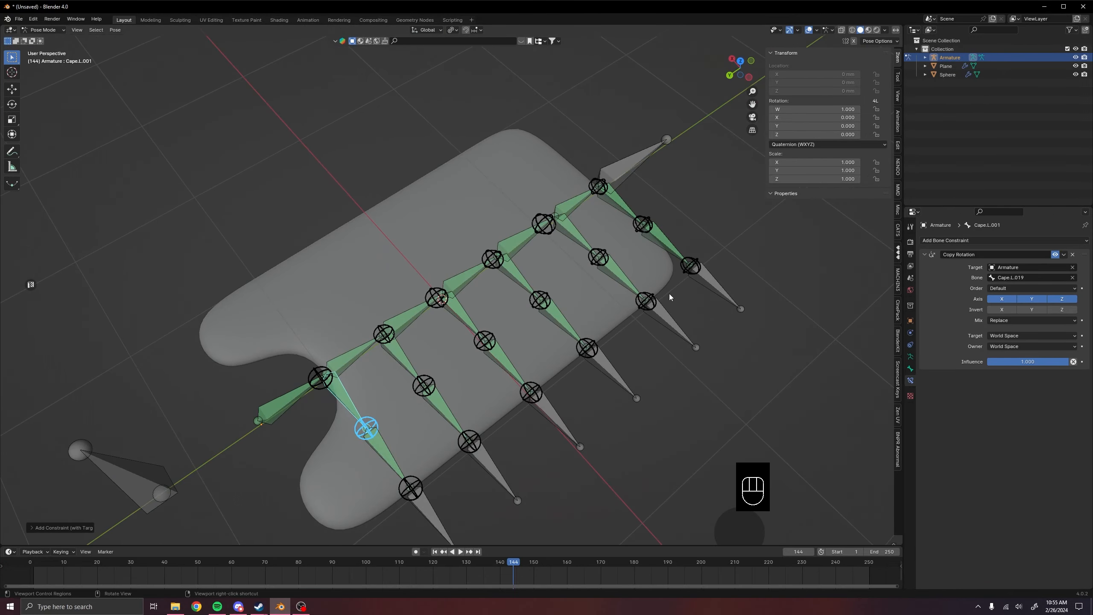
{"action": "middle_click_drag", "start_coordinate": [670, 294], "coordinate": [532, 293]}
{"action": "scroll", "coordinate": [627, 288], "scroll_direction": "up", "scroll_amount": 3}
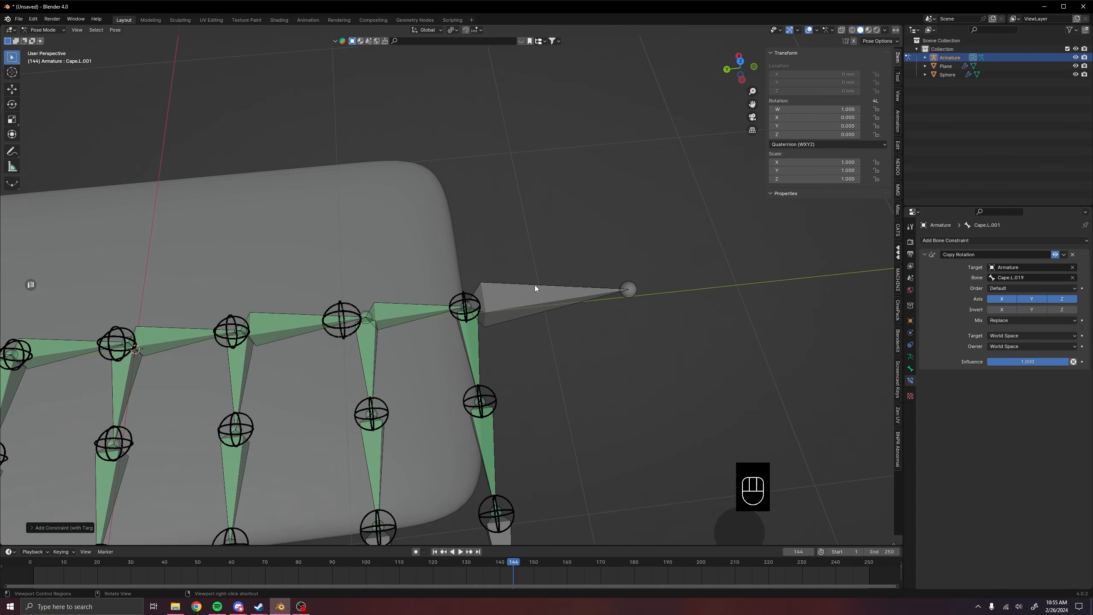
{"action": "scroll", "coordinate": [523, 337], "scroll_direction": "down", "scroll_amount": 2}
{"action": "scroll", "coordinate": [555, 362], "scroll_direction": "up", "scroll_amount": 4}
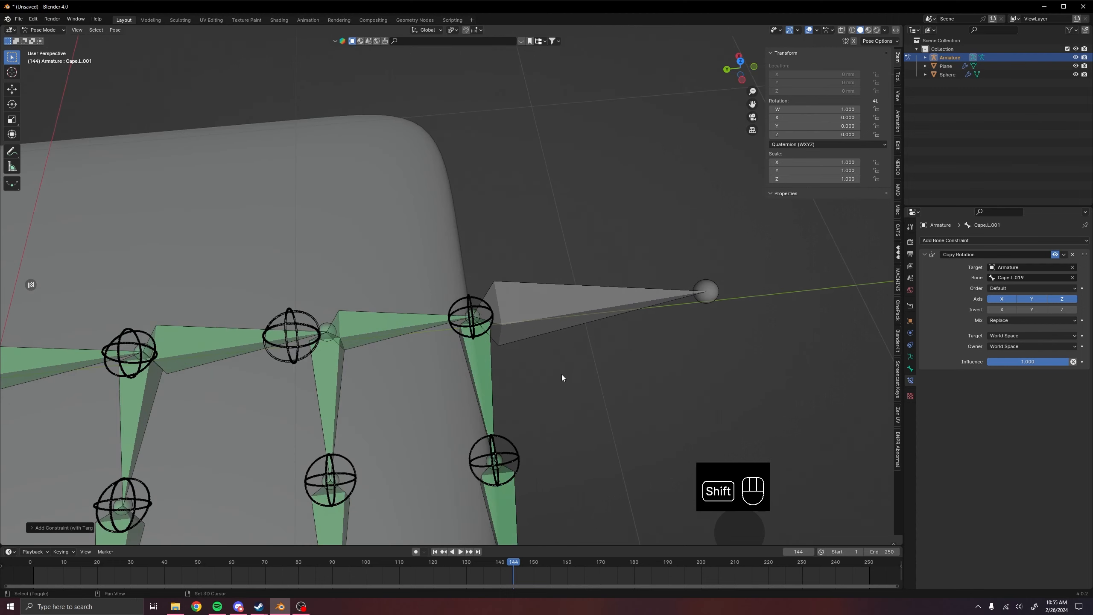
{"action": "middle_click_drag", "start_coordinate": [562, 374], "coordinate": [581, 370], "text": "shift"}
{"action": "middle_click_drag", "start_coordinate": [543, 338], "coordinate": [566, 345]}
{"action": "left_click", "coordinate": [589, 298]}
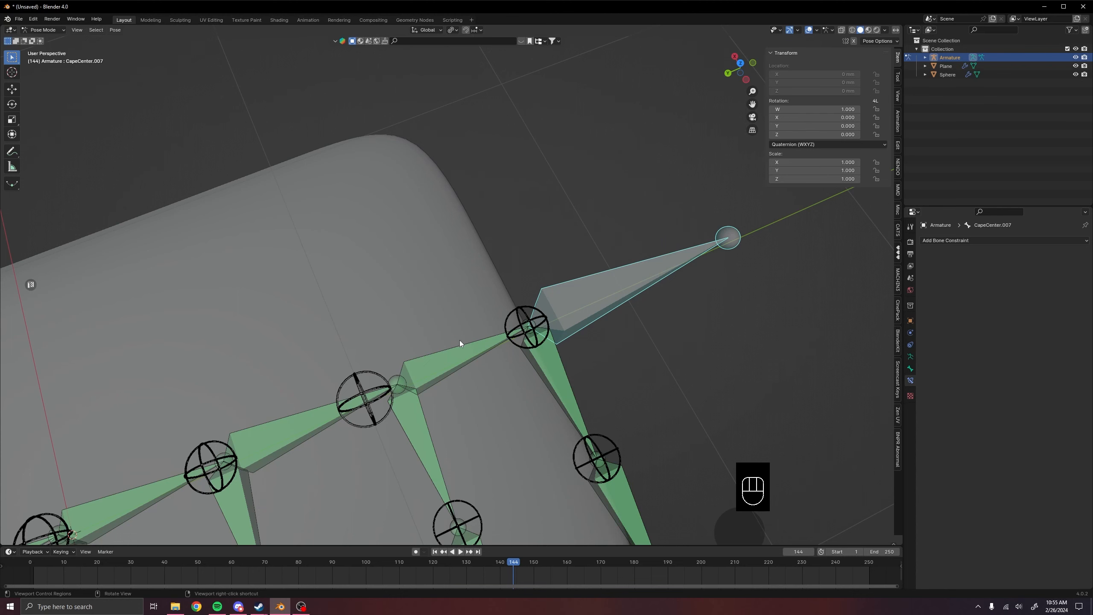
{"action": "left_click", "coordinate": [467, 352], "text": "shift"}
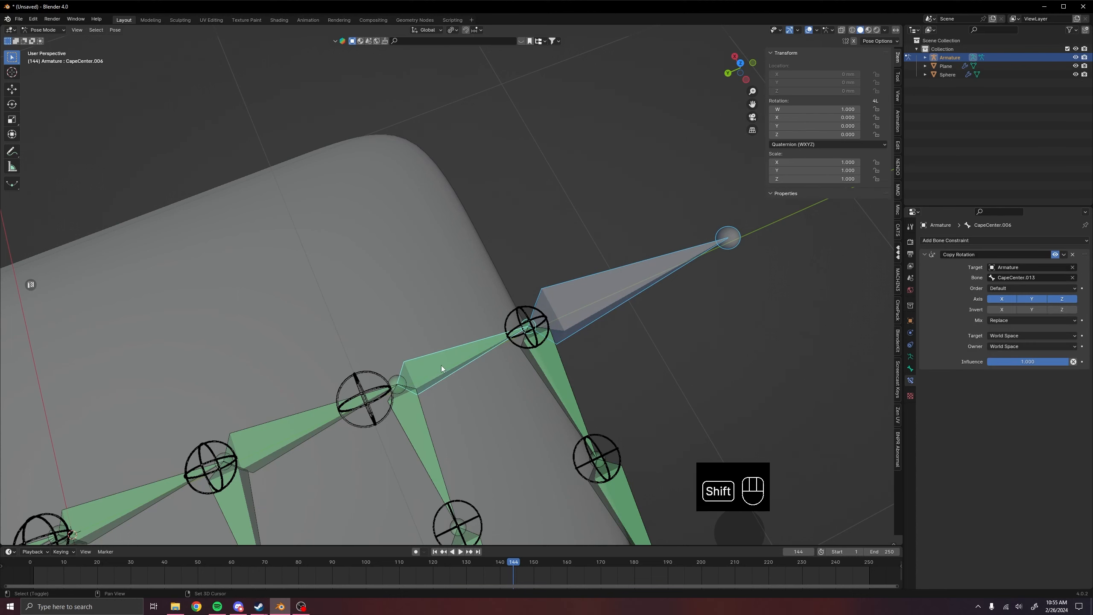
{"action": "middle_click_drag", "start_coordinate": [441, 368], "coordinate": [545, 324]}
{"action": "key", "text": "ctrl+shift+c"}
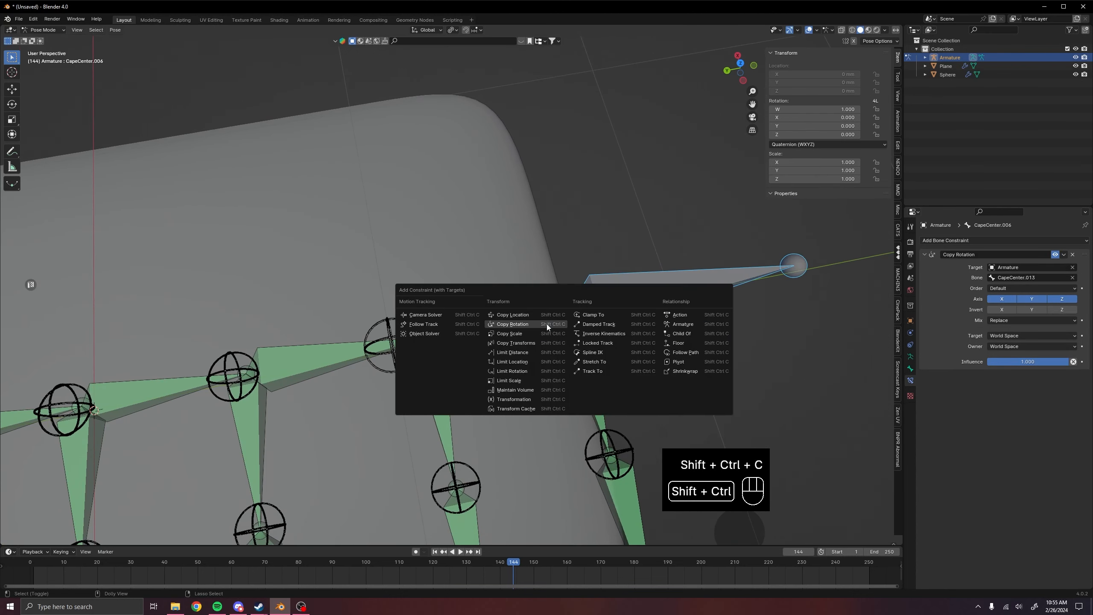
{"action": "left_click", "coordinate": [599, 324]}
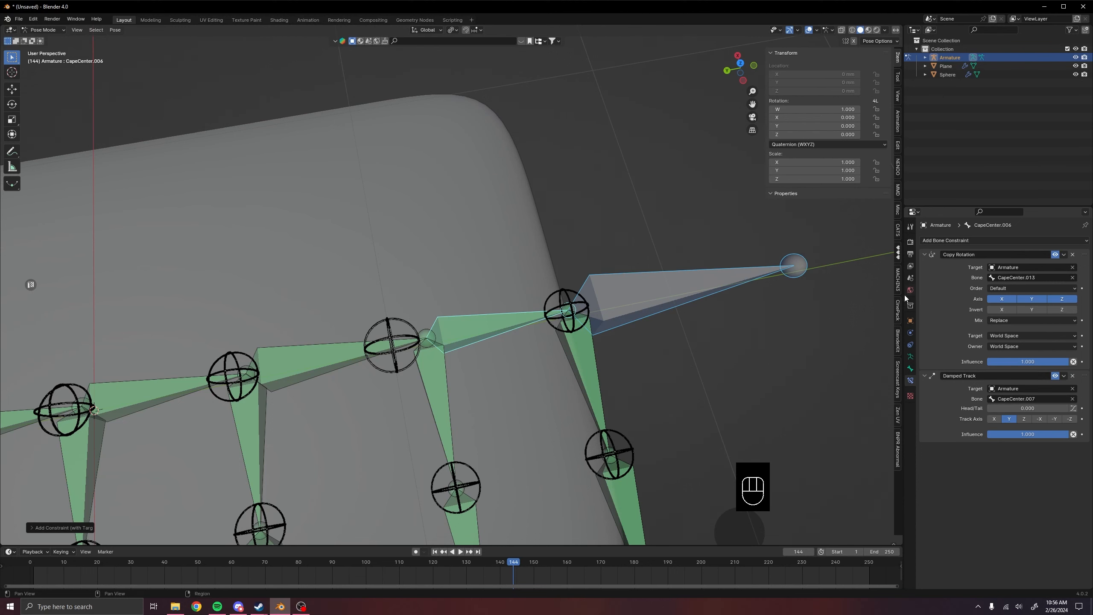
Continue adding Damped Track constraints along the center chain up to CapeCenter.003, which targets CapeCenter.004
{"action": "scroll", "coordinate": [441, 351], "scroll_direction": "down", "scroll_amount": 2}
{"action": "middle_click_drag", "start_coordinate": [441, 351], "coordinate": [664, 303], "text": "shift"}
{"action": "left_click", "coordinate": [422, 351], "text": "shift"}
{"action": "key", "text": "ctrl+shift+c"}
{"action": "left_click", "coordinate": [441, 357]}
{"action": "left_click", "coordinate": [360, 385], "text": "shift"}
{"action": "key", "text": "ctrl+shift+c"}
{"action": "left_click", "coordinate": [361, 385]}
Add Damped Track constraints to CapeCenter.002, targeting CapeCenter.003, and to CapeCenter.001, targeting CapeCenter.002
{"action": "middle_click_drag", "start_coordinate": [309, 398], "coordinate": [488, 383], "text": "shift"}
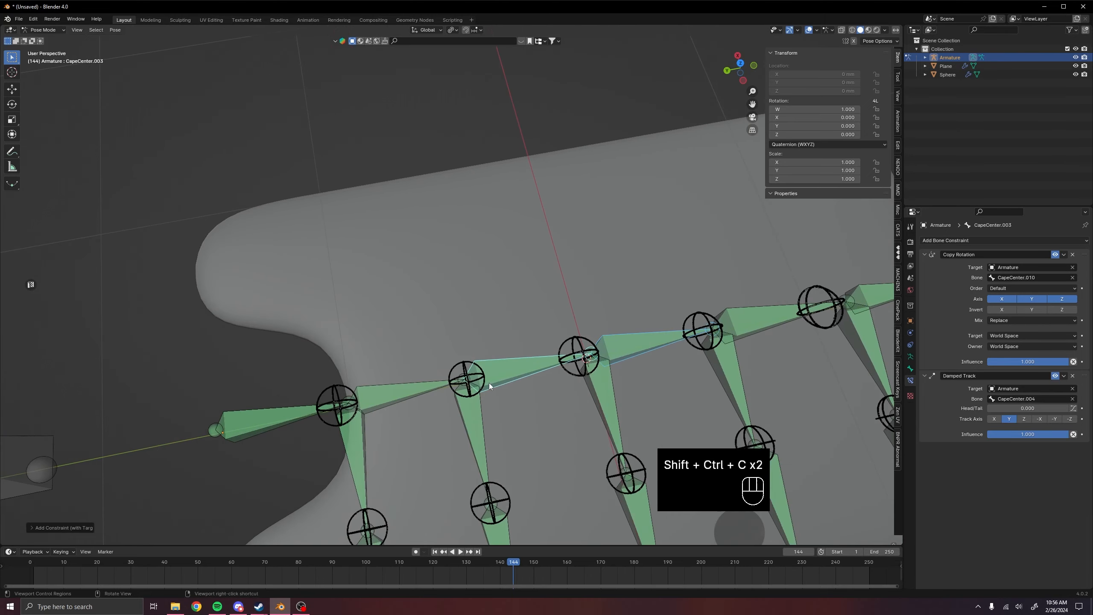
{"action": "left_click", "coordinate": [393, 390], "text": "shift"}
{"action": "key", "text": "ctrl+shift+c"}
{"action": "left_click", "coordinate": [393, 389]}
{"action": "middle_click_drag", "start_coordinate": [393, 390], "coordinate": [452, 364], "text": "shift"}
{"action": "left_click", "coordinate": [347, 388], "text": "shift"}
{"action": "key", "text": "ctrl+shift+c"}
{"action": "left_click", "coordinate": [347, 388]}
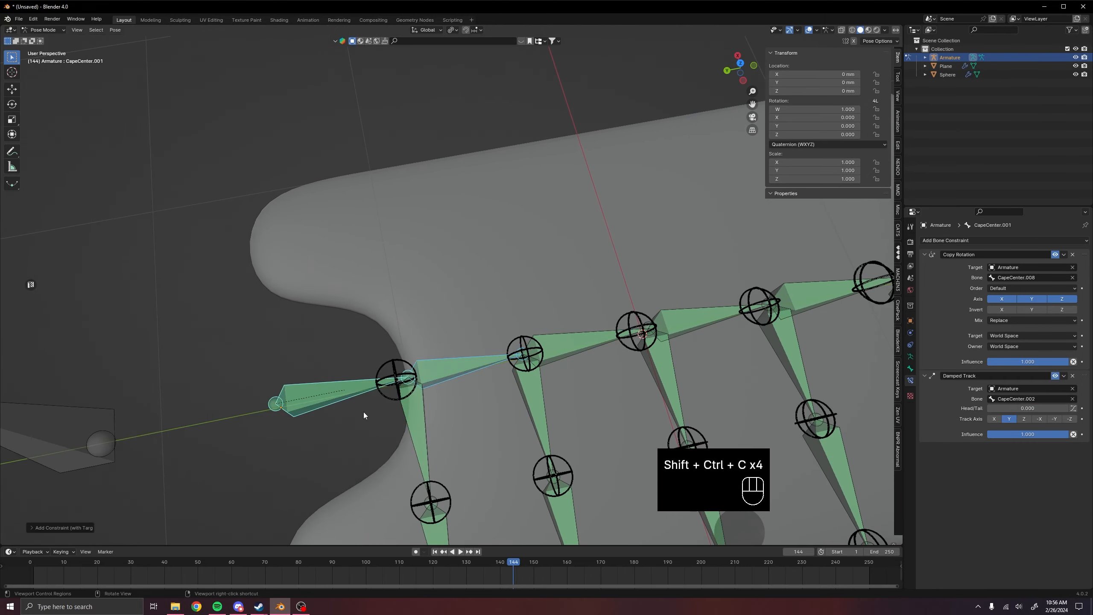
In the side row beside CapeCenter.007, add Damped Track to Cape.L.012, targeting the row's tip bone, and to Cape.L.006, targeting Cape.L.012
{"action": "middle_click_drag", "start_coordinate": [364, 411], "coordinate": [359, 369], "text": "shift"}
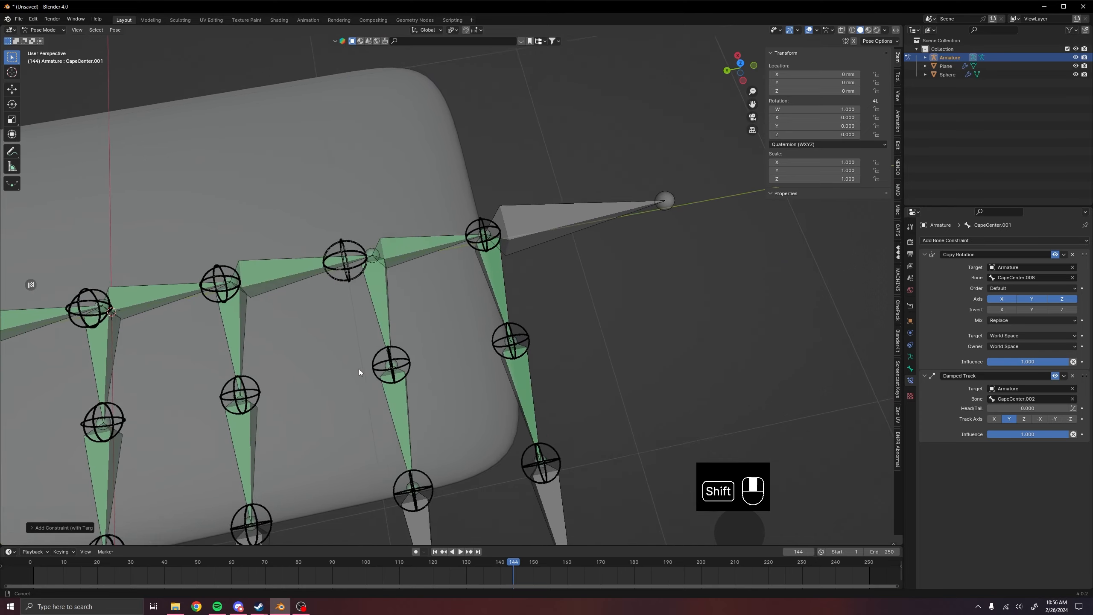
{"action": "left_click", "coordinate": [478, 396]}
{"action": "left_click", "coordinate": [461, 304], "text": "shift"}
{"action": "key", "text": "ctrl+shift+c"}
{"action": "left_click", "coordinate": [465, 308]}
{"action": "left_click", "coordinate": [463, 307]}
{"action": "left_click", "coordinate": [441, 226], "text": "shift"}
{"action": "key", "text": "ctrl+shift+c"}
{"action": "left_click", "coordinate": [441, 225]}
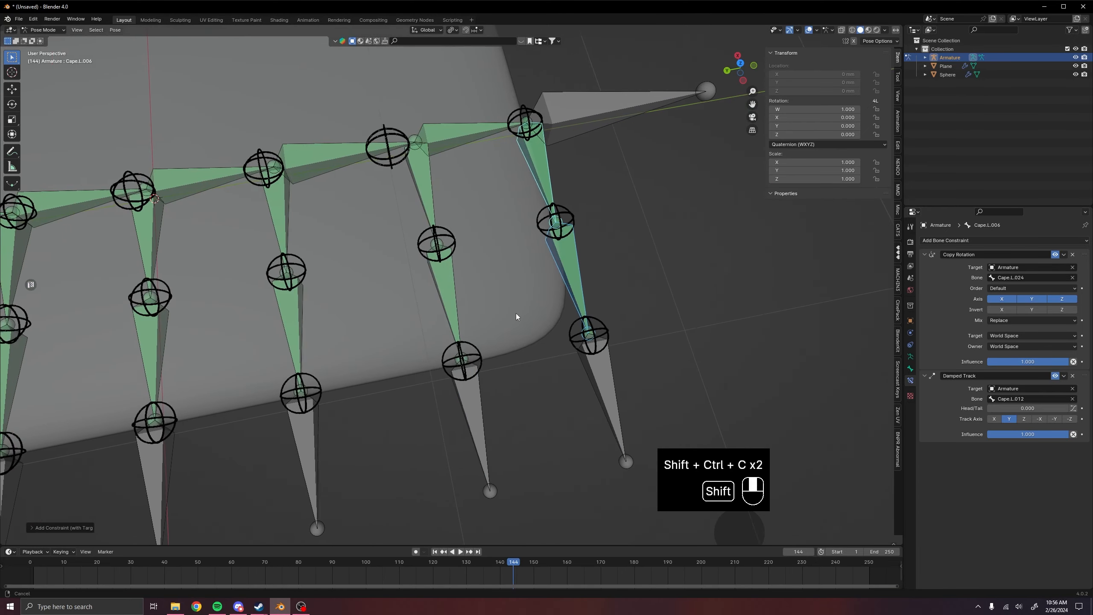
In the second side row, add Damped Track to Cape.L.011, targeting the row's tip bone, and to Cape.L.005, targeting Cape.L.011
{"action": "left_click", "coordinate": [473, 400]}
{"action": "left_click", "coordinate": [454, 313], "text": "shift"}
{"action": "key", "text": "ctrl+shift+c"}
{"action": "left_click", "coordinate": [453, 311]}
{"action": "left_click", "coordinate": [448, 294]}
{"action": "left_click", "coordinate": [428, 204], "text": "shift"}
{"action": "key", "text": "ctrl+shift+c"}
{"action": "left_click", "coordinate": [473, 234]}
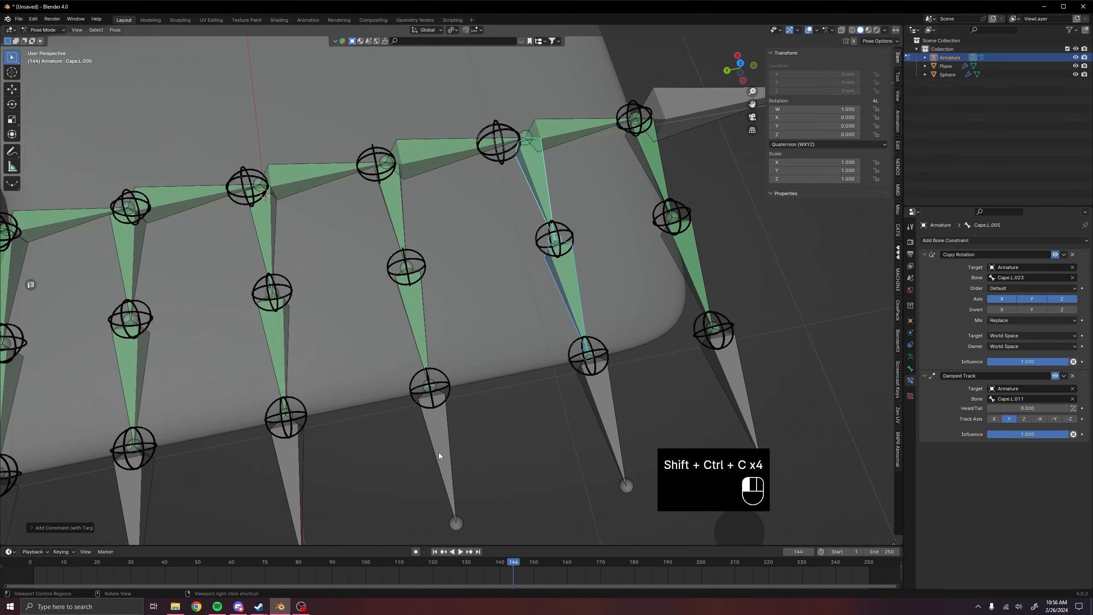
In the third side row, add Damped Track to Cape.L.010, targeting the row's tip bone, and to the inner bone, targeting Cape.L.010
{"action": "left_click", "coordinate": [439, 453]}
{"action": "left_click", "coordinate": [427, 328], "text": "shift"}
{"action": "key", "text": "ctrl+shift+c"}
{"action": "left_click", "coordinate": [427, 328]}
{"action": "left_click", "coordinate": [444, 354]}
{"action": "left_click", "coordinate": [432, 263], "text": "shift"}
{"action": "key", "text": "ctrl+shift+c"}
{"action": "left_click", "coordinate": [455, 287]}
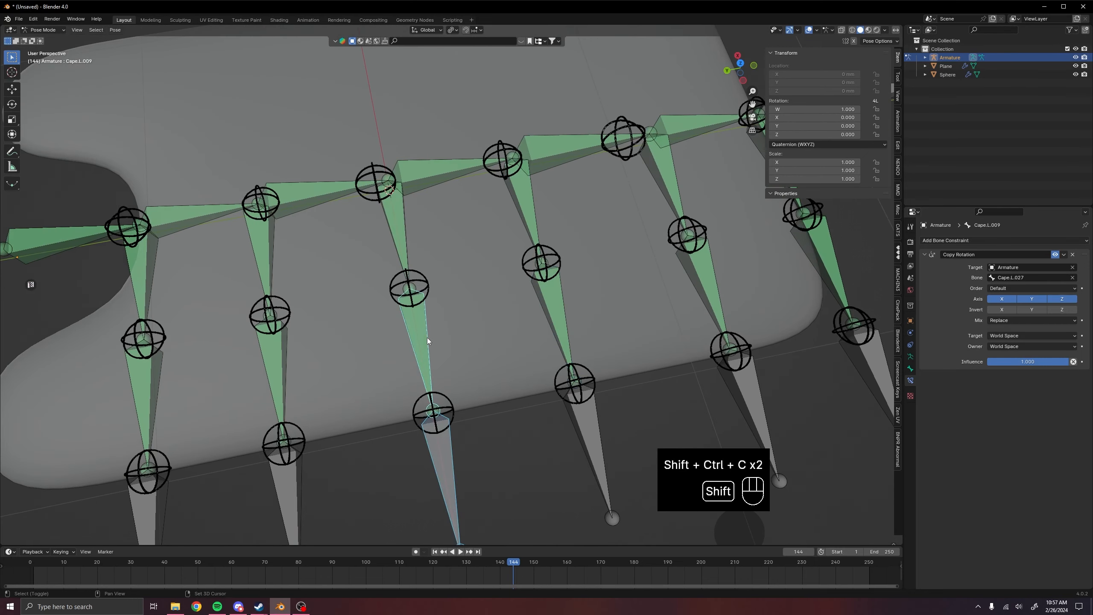
In the fourth side row, add Damped Track to Cape.L.009, targeting the row's tip bone, and to the inner bone, targeting Cape.L.009
{"action": "key", "text": "ctrl+shift+c"}
{"action": "left_click", "coordinate": [428, 335]}
{"action": "left_click", "coordinate": [453, 379]}
{"action": "left_click", "coordinate": [441, 301], "text": "shift"}
{"action": "key", "text": "ctrl+shift+c"}
{"action": "left_click", "coordinate": [442, 300]}
In the fifth side row, add Damped Track to Cape.L.008, targeting the row's tip bone, and to the inner bone, targeting Cape.L.008
{"action": "left_click", "coordinate": [410, 521]}
{"action": "left_click", "coordinate": [400, 390], "text": "shift"}
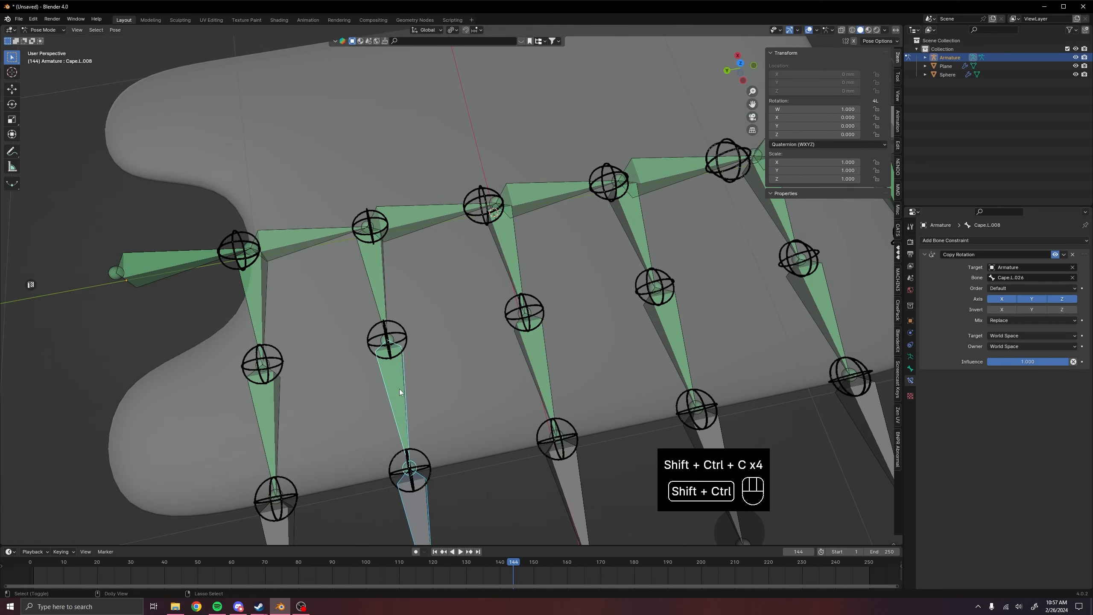
{"action": "key", "text": "ctrl+shift+c"}
{"action": "left_click", "coordinate": [400, 388]}
{"action": "left_click", "coordinate": [416, 415]}
{"action": "left_click", "coordinate": [406, 335], "text": "shift"}
{"action": "key", "text": "ctrl+shift+c"}
In the last side row, add Damped Track to Cape.L.007, targeting Cape.L.013, and to Cape.L.001, targeting Cape.L.007
{"action": "left_click", "coordinate": [407, 336]}
{"action": "left_click", "coordinate": [380, 360], "text": "shift"}
{"action": "key", "text": "ctrl+shift+c"}
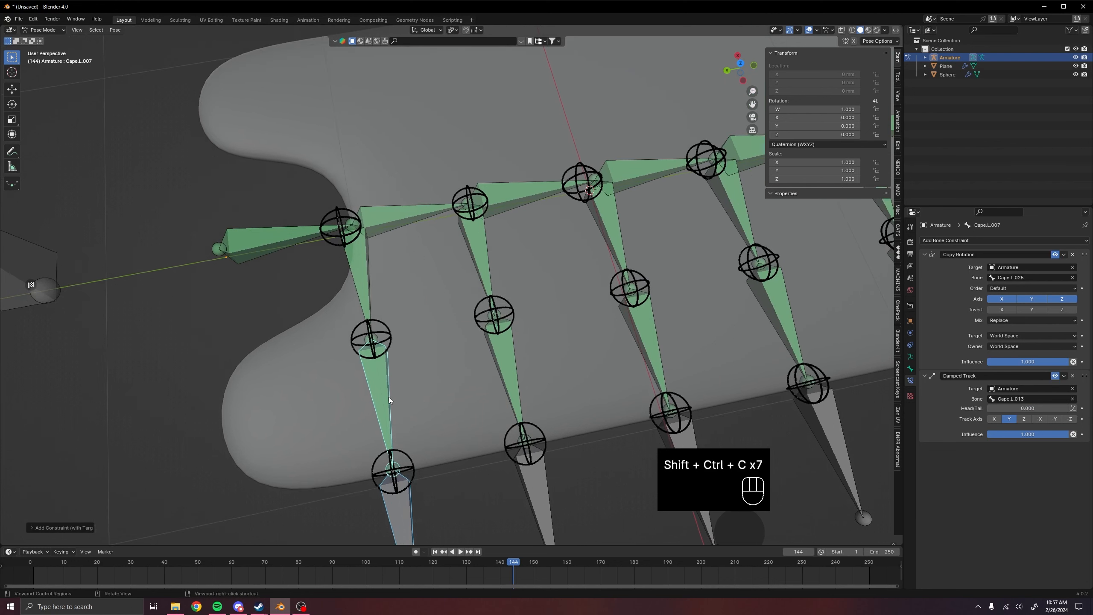
{"action": "left_click", "coordinate": [389, 396]}
{"action": "left_click", "coordinate": [385, 319], "text": "shift"}
{"action": "key", "text": "ctrl+shift+c"}
{"action": "left_click", "coordinate": [386, 319]}
Remove the Copy Rotation constraint from the first center bone, CapeCenter.001, keeping its Damped Track
{"action": "middle_click_drag", "start_coordinate": [386, 318], "coordinate": [402, 388], "text": "shift"}
{"action": "scroll", "coordinate": [402, 389], "scroll_direction": "down", "scroll_amount": 1}
{"action": "middle_click_drag", "start_coordinate": [514, 381], "coordinate": [484, 378], "text": "shift"}
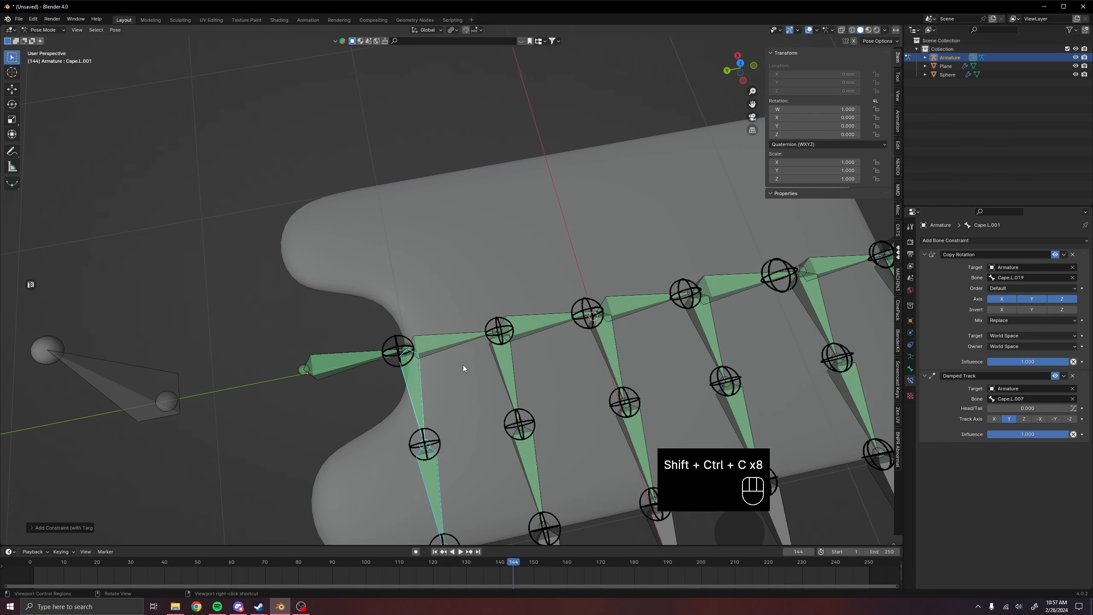
{"action": "left_click", "coordinate": [337, 363]}
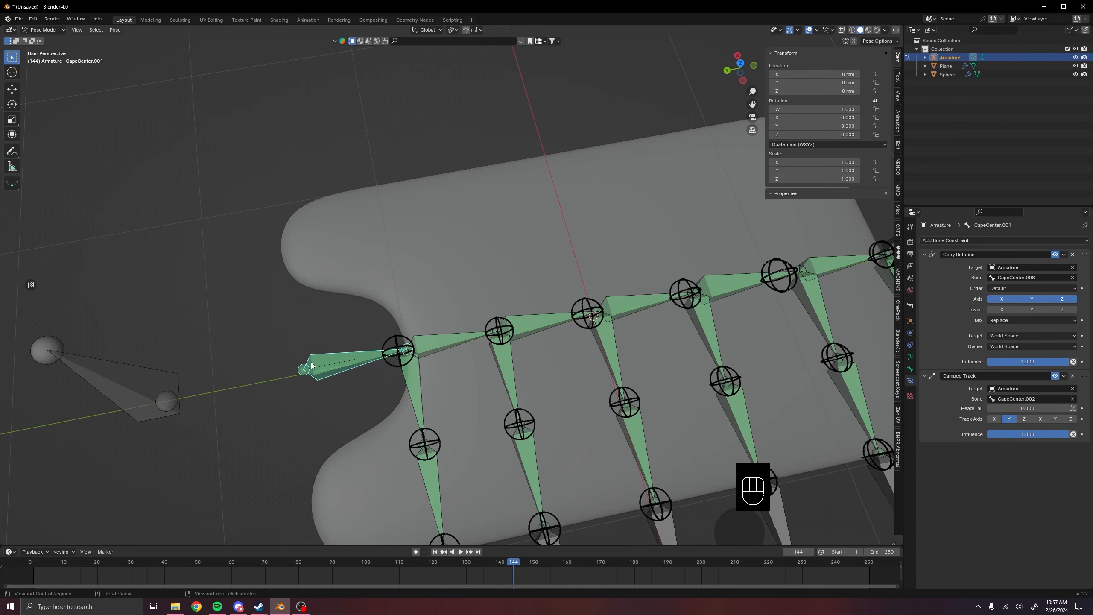
{"action": "left_click", "coordinate": [1073, 254]}
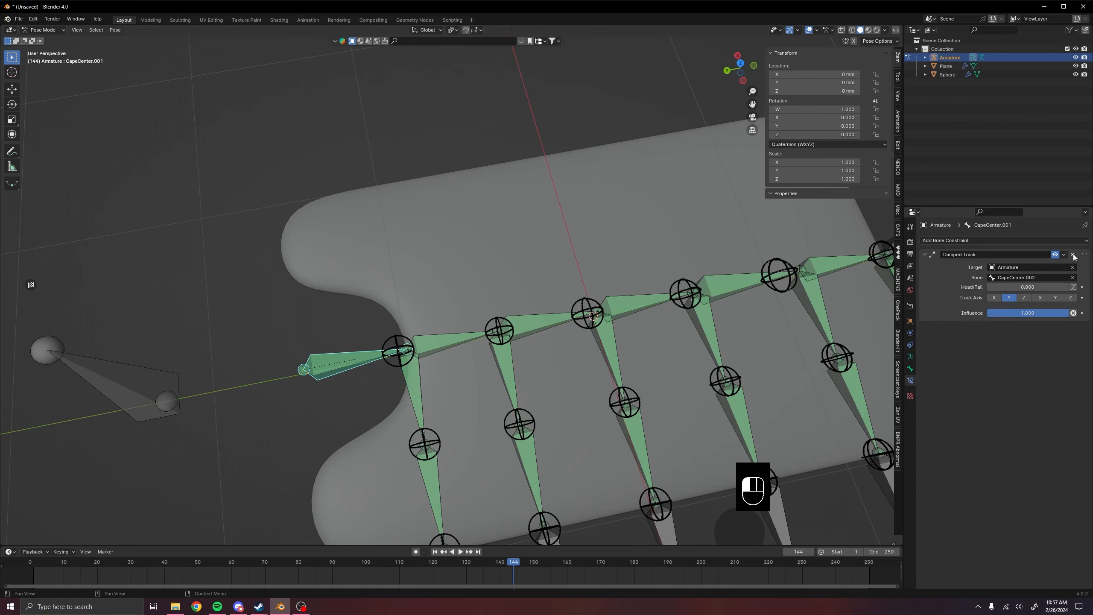
{"action": "left_click", "coordinate": [392, 347]}
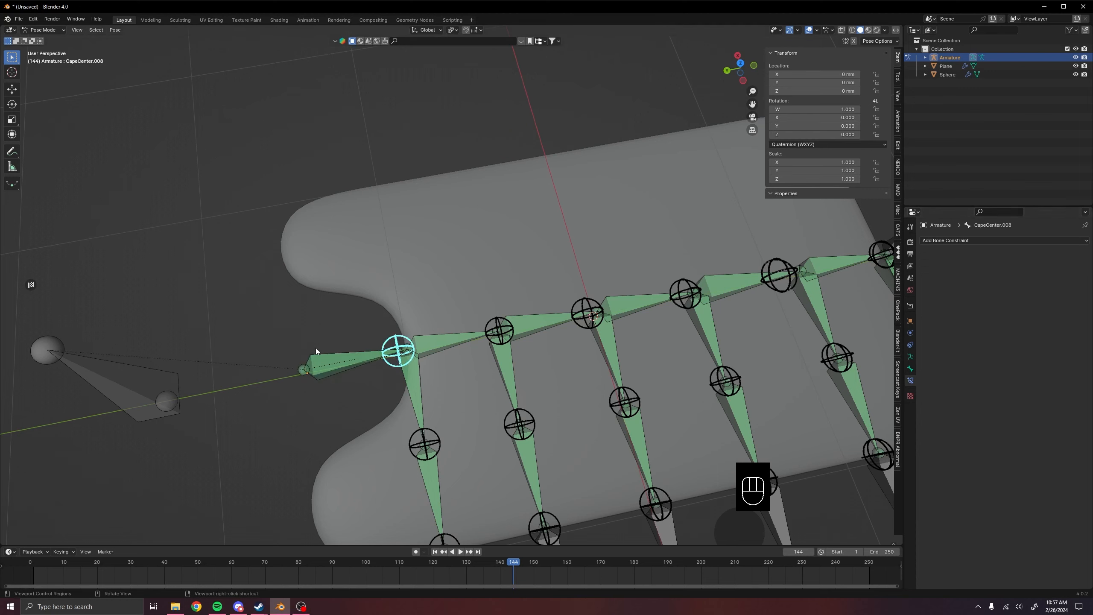
{"action": "left_click", "coordinate": [340, 362]}
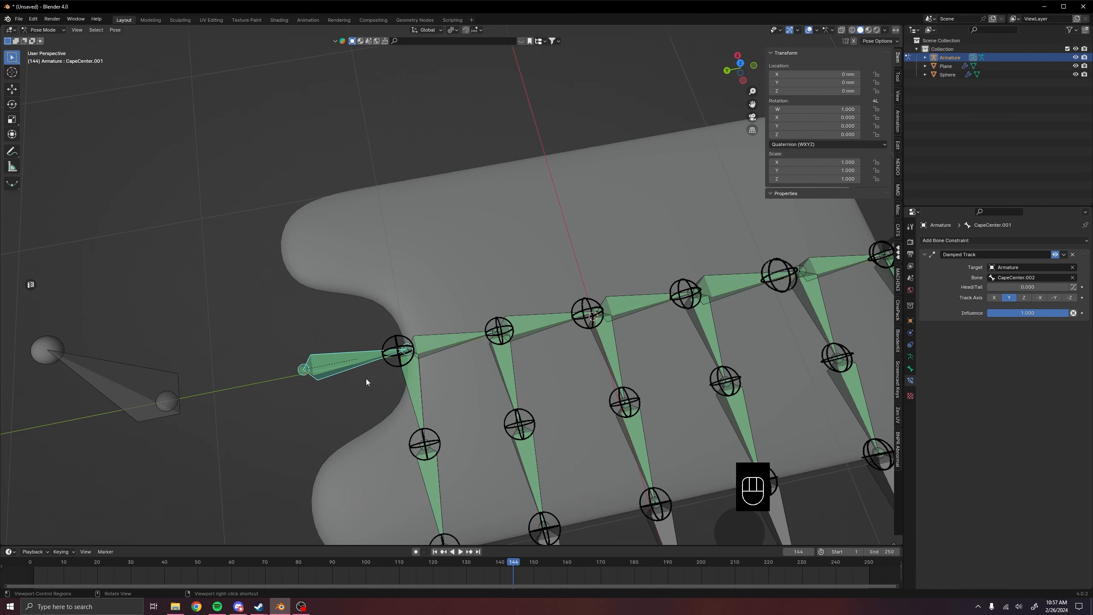
{"action": "middle_click_drag", "start_coordinate": [365, 379], "coordinate": [580, 300]}
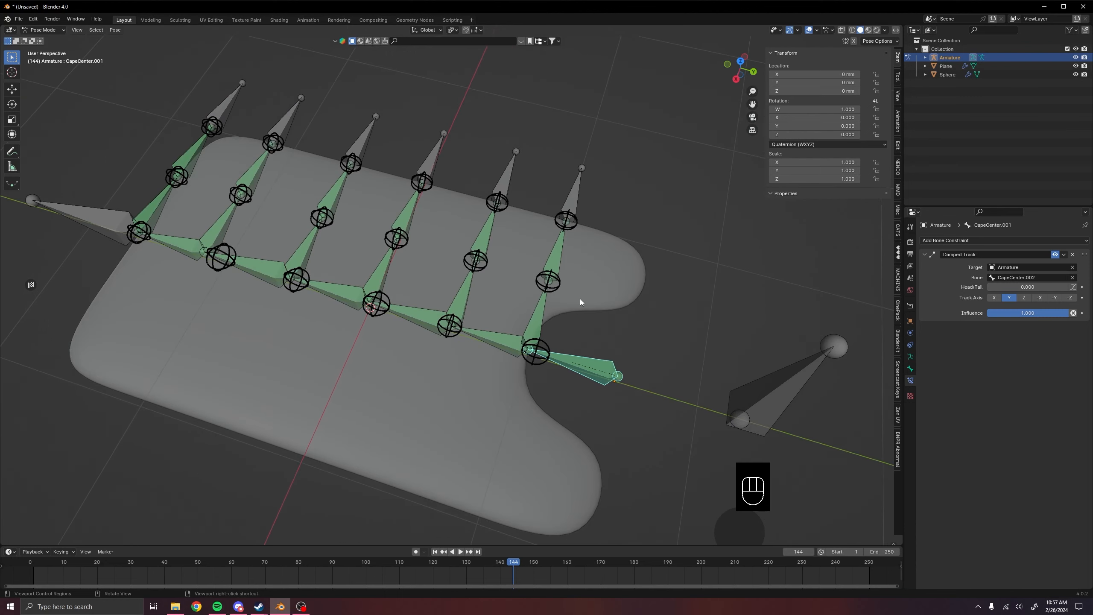
Select all bones with CapeCenter.002 active and set its Copy Rotation target and owner spaces to Local Space
{"action": "left_click", "coordinate": [493, 341]}
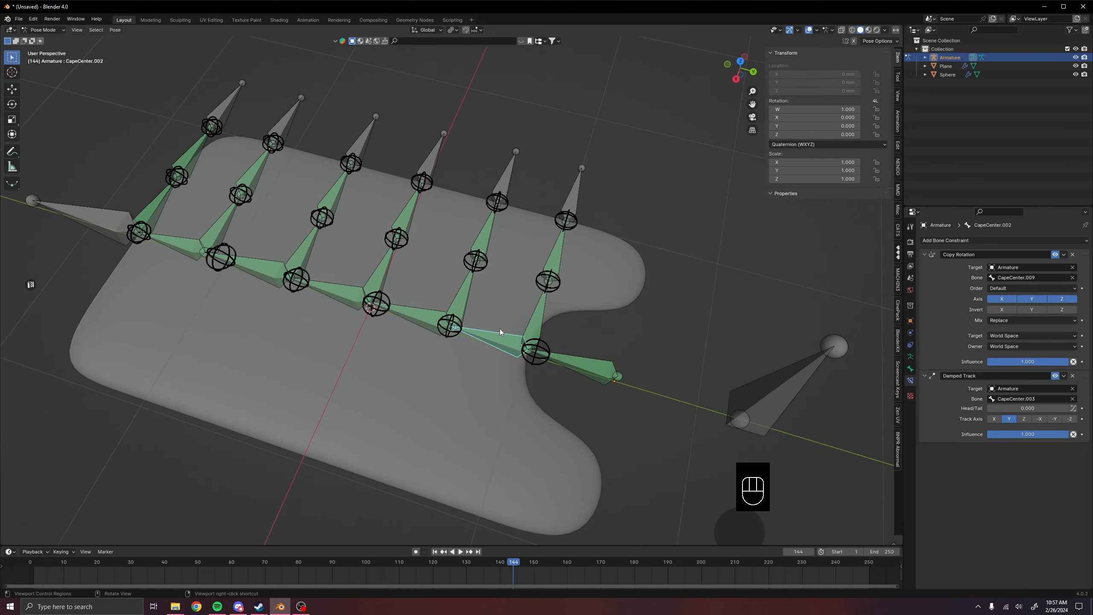
{"action": "key", "text": "a"}
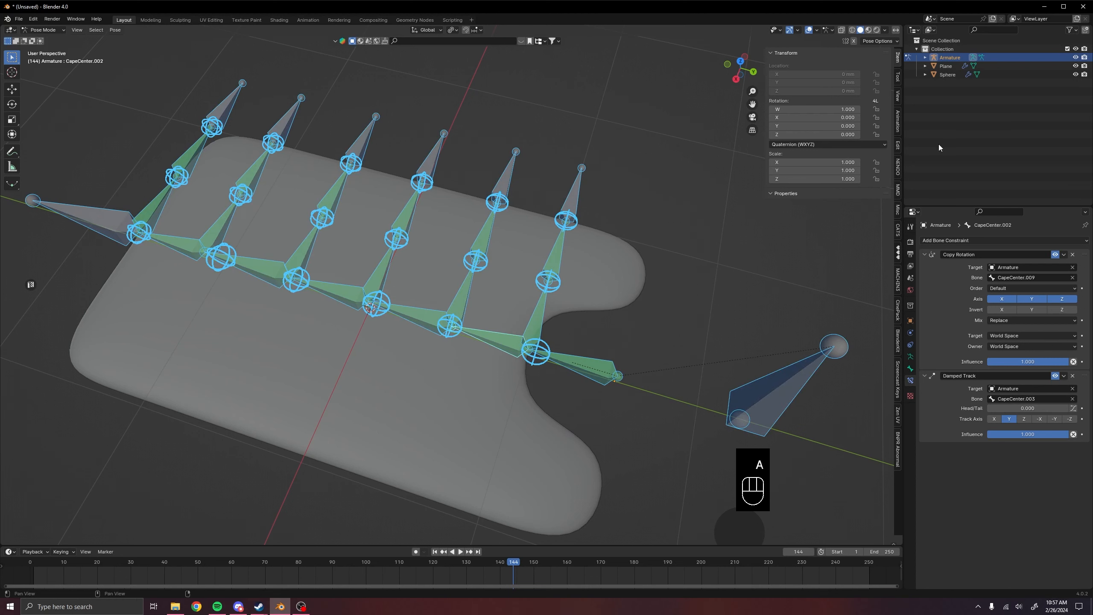
{"action": "left_click", "coordinate": [1009, 336]}
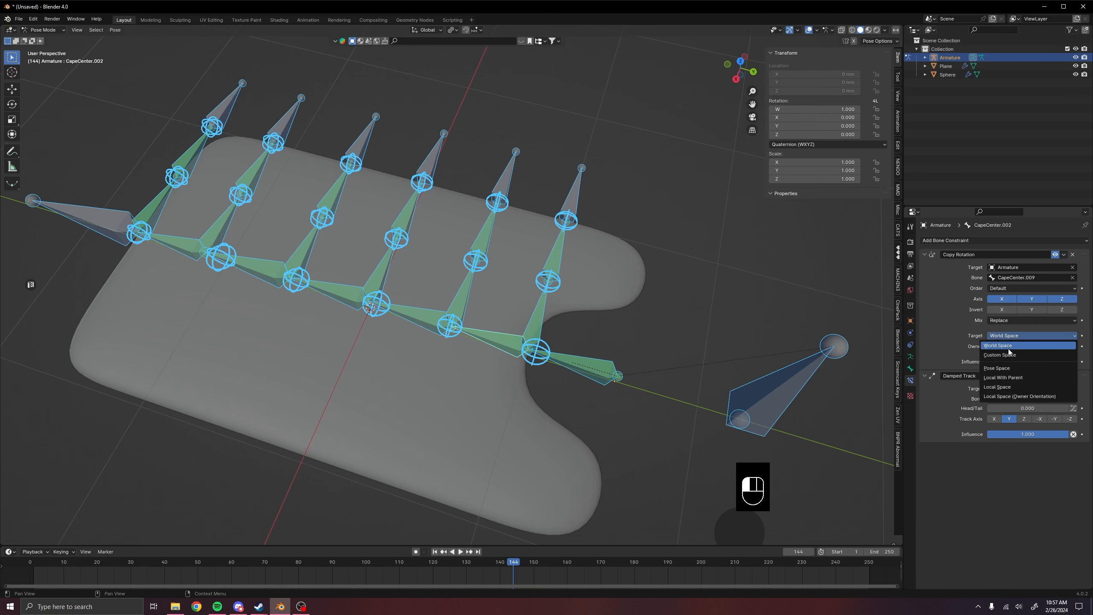
{"action": "left_click", "coordinate": [997, 387]}
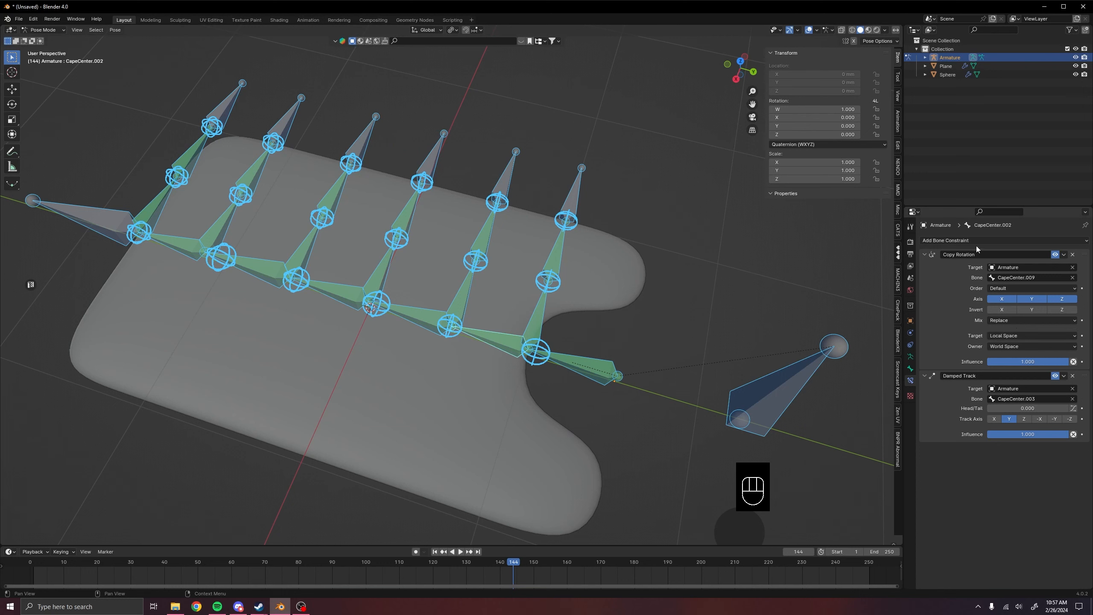
{"action": "left_click", "coordinate": [1010, 347]}
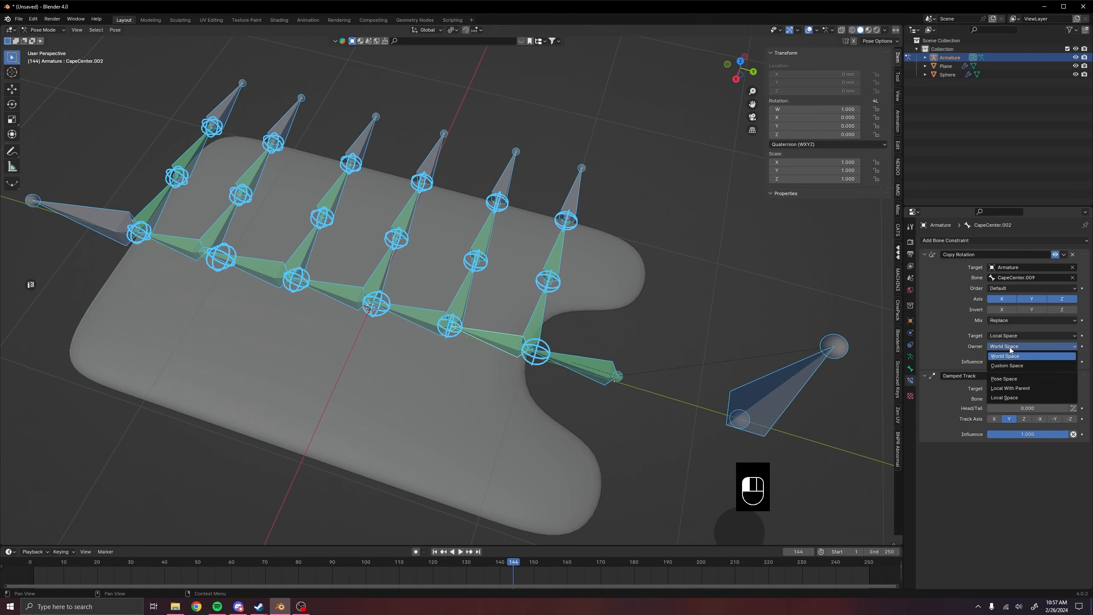
{"action": "left_click", "coordinate": [1009, 398]}
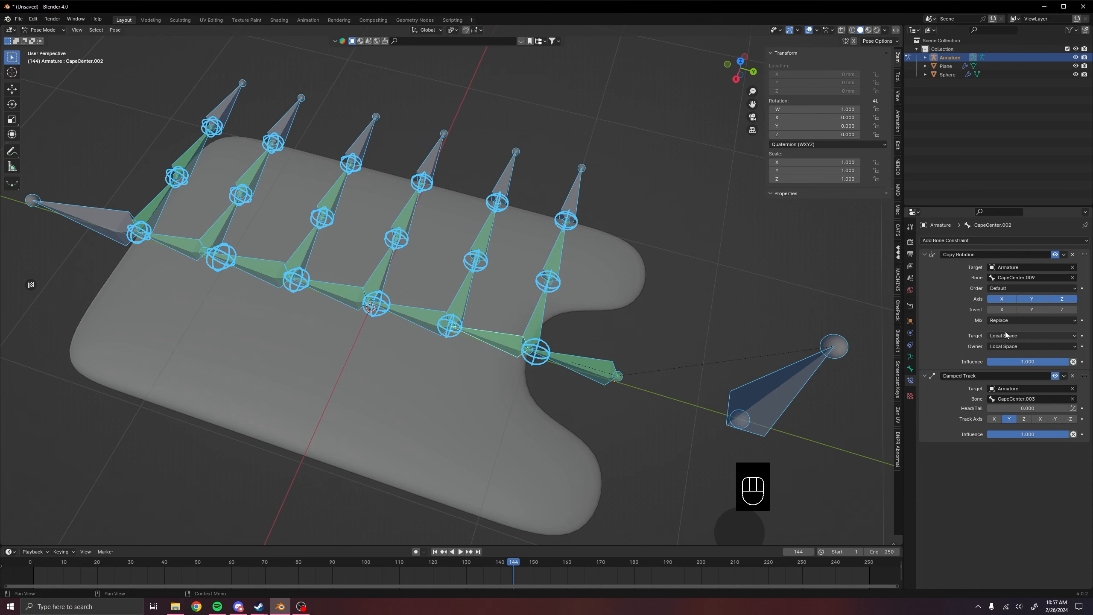
Copy the Copy Rotation target and owner space settings from CapeCenter.002 to all selected bones
{"action": "right_click", "coordinate": [1004, 332]}
{"action": "left_click", "coordinate": [996, 335]}
{"action": "right_click", "coordinate": [1012, 347]}
{"action": "left_click", "coordinate": [988, 347]}
Set the Damped Track influence on CapeCenter.002 to 0.7 and copy it to all selected bones
{"action": "left_click", "coordinate": [1032, 434]}
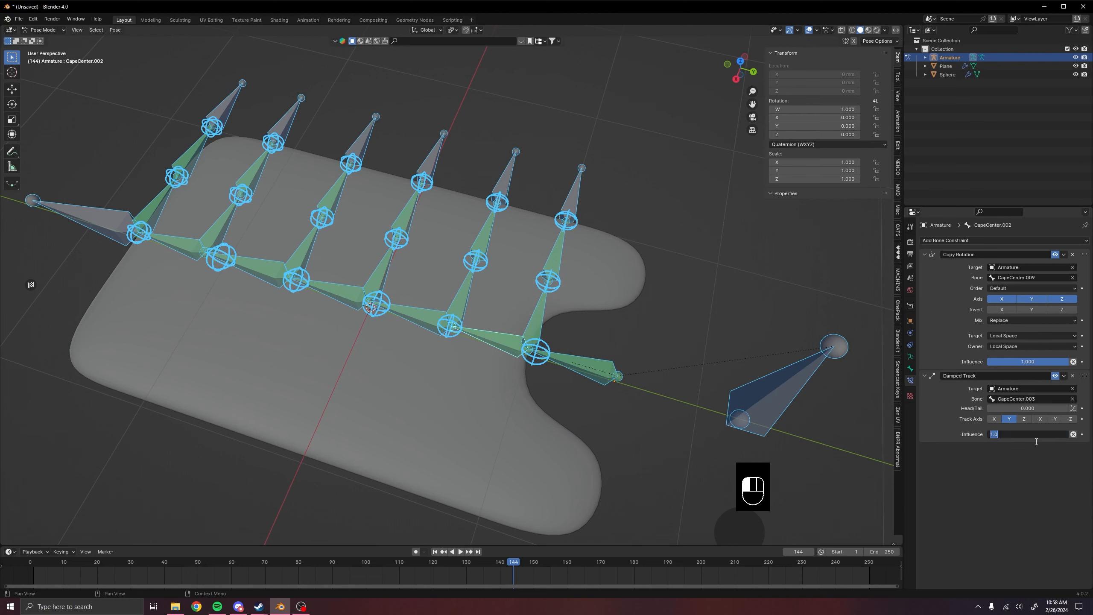
{"action": "type", "text": ".7"}
{"action": "key", "text": "Return"}
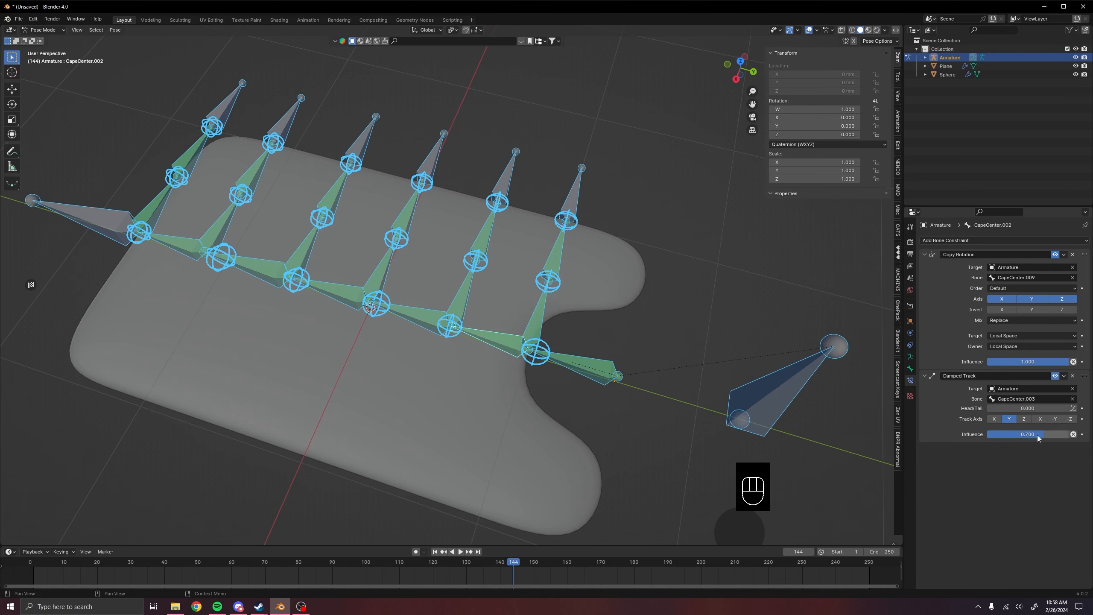
{"action": "right_click", "coordinate": [1027, 437]}
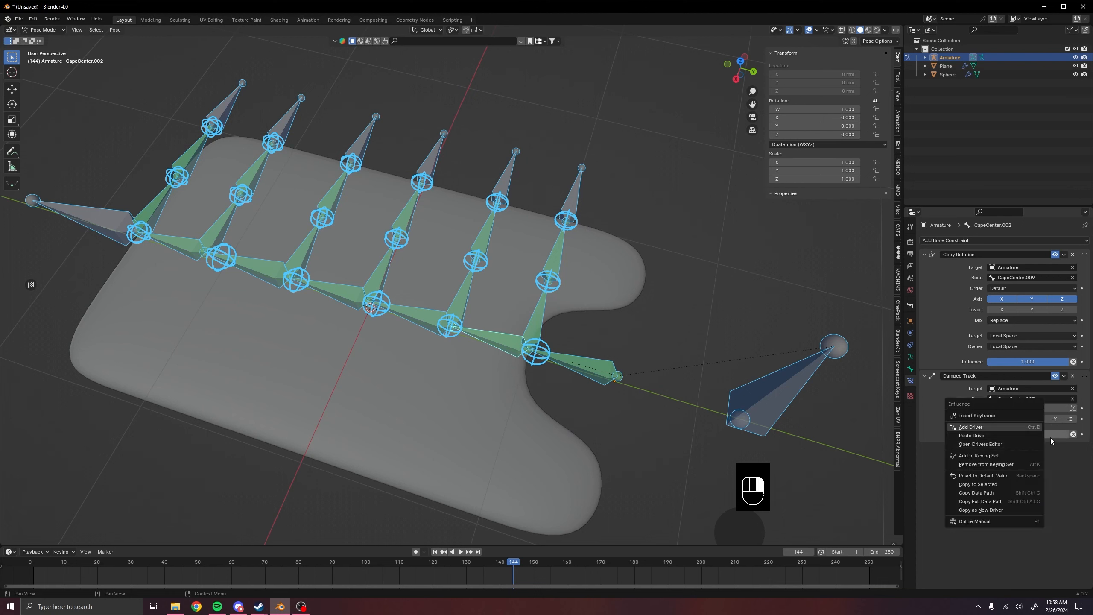
{"action": "left_click", "coordinate": [978, 484]}
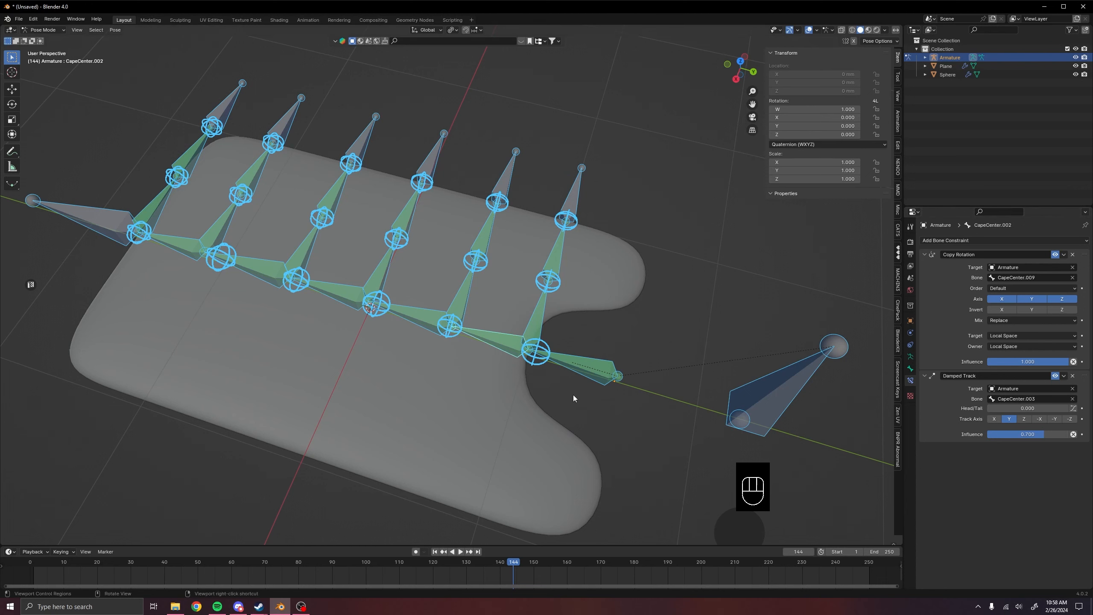
Check the copied constraint settings on CapeCenter.002 and the bones of the side row beside the neck opening
{"action": "left_click", "coordinate": [497, 337]}
{"action": "left_click", "coordinate": [541, 325]}
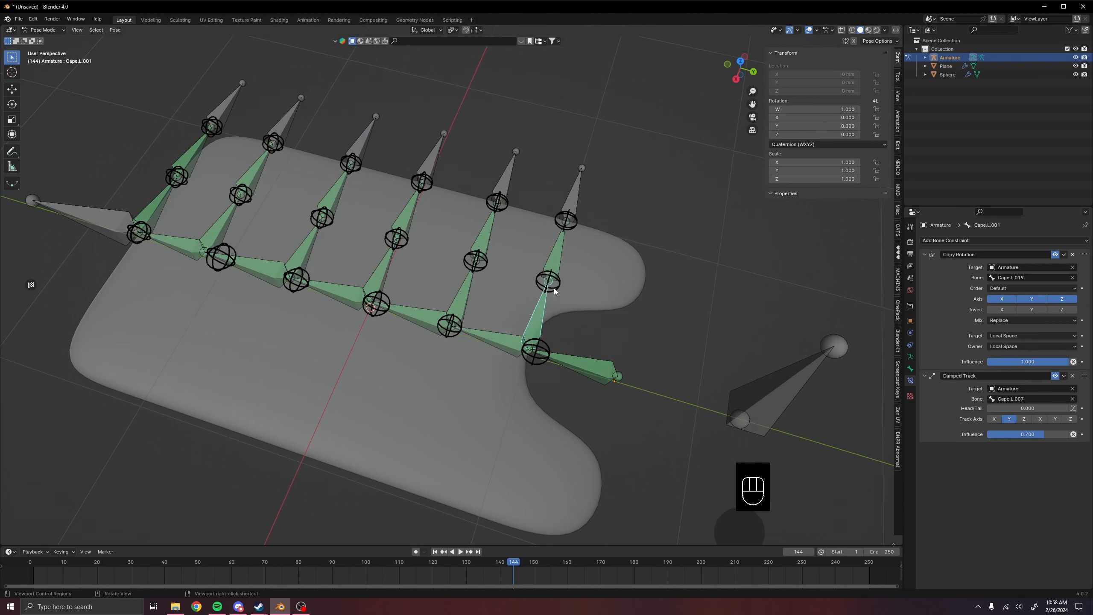
{"action": "left_click", "coordinate": [558, 255]}
{"action": "left_click", "coordinate": [491, 342]}
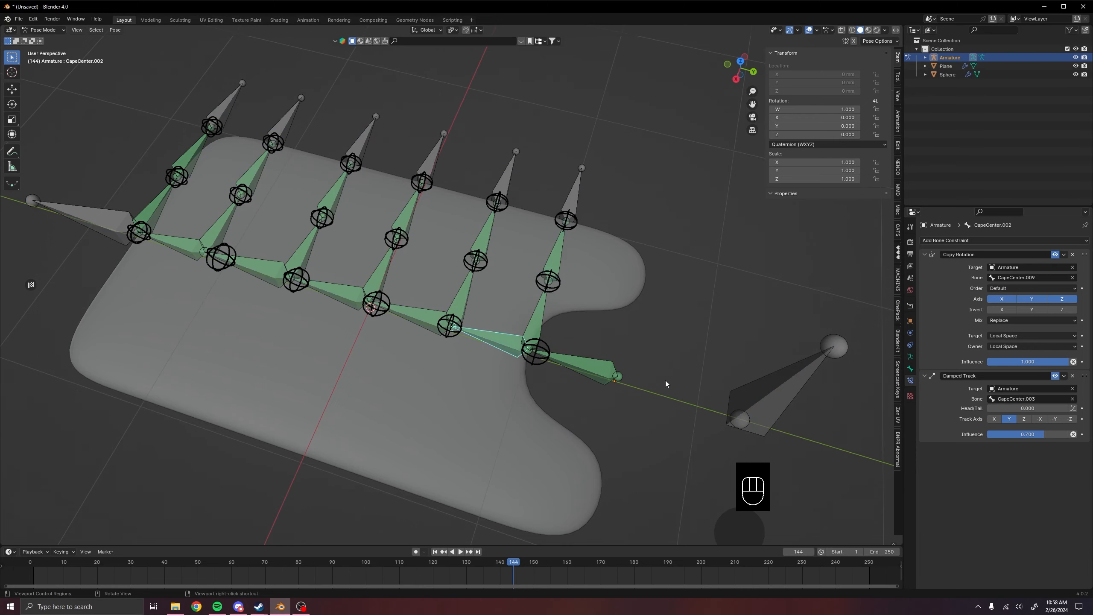
Test-move the CapeCenter.008 sphere control to try the chain's reaction, and cancel the move
{"action": "middle_click_drag", "start_coordinate": [665, 380], "coordinate": [556, 406]}
{"action": "left_click", "coordinate": [565, 386], "text": "shift"}
{"action": "middle_click_drag", "start_coordinate": [555, 406], "coordinate": [558, 384]}
{"action": "key", "text": "g"}
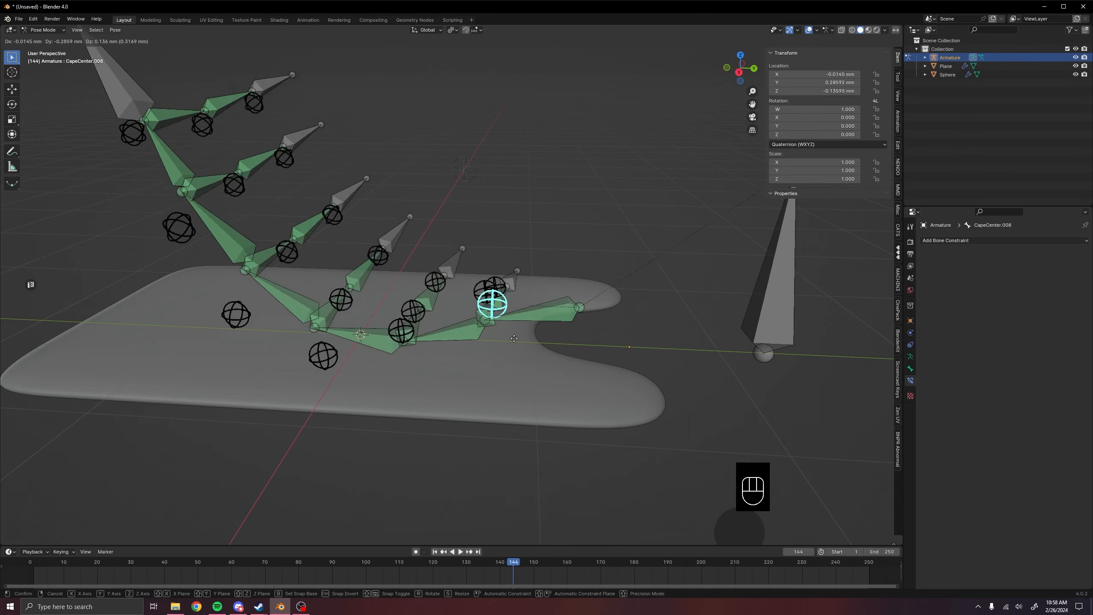
{"action": "right_click", "coordinate": [660, 303]}
Play the animation to examine how the bone chains settle, and stop playback
{"action": "middle_click_drag", "start_coordinate": [660, 303], "coordinate": [456, 152]}
{"action": "key", "text": "shift+space"}
{"action": "key", "text": "shift+space"}
{"action": "key", "text": "shift+space"}
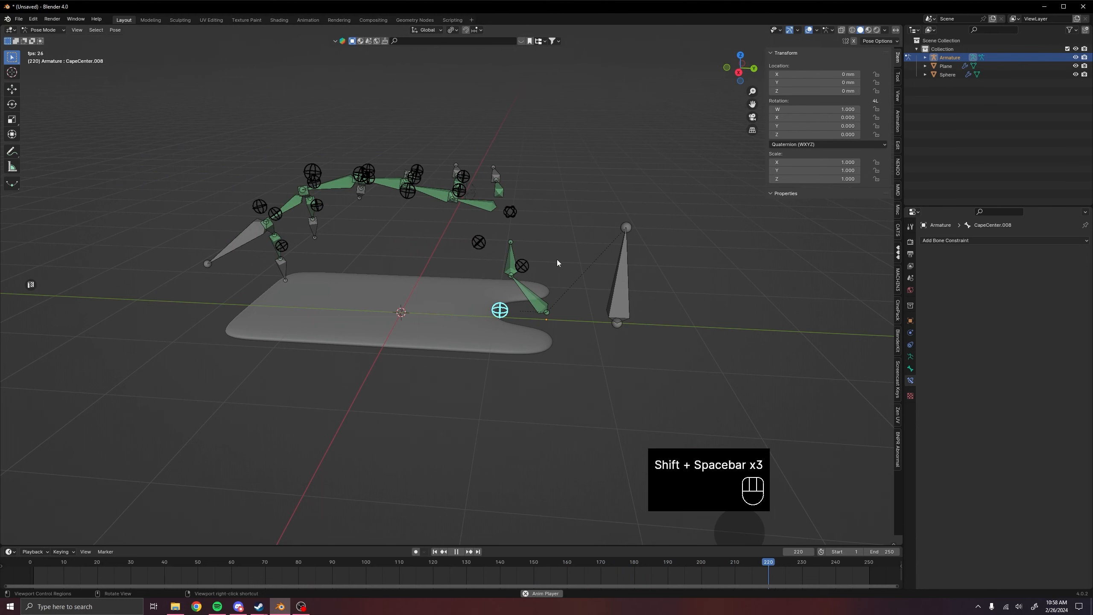
{"action": "middle_click_drag", "start_coordinate": [566, 260], "coordinate": [442, 340], "text": "shift"}
{"action": "key", "text": "shift+space"}
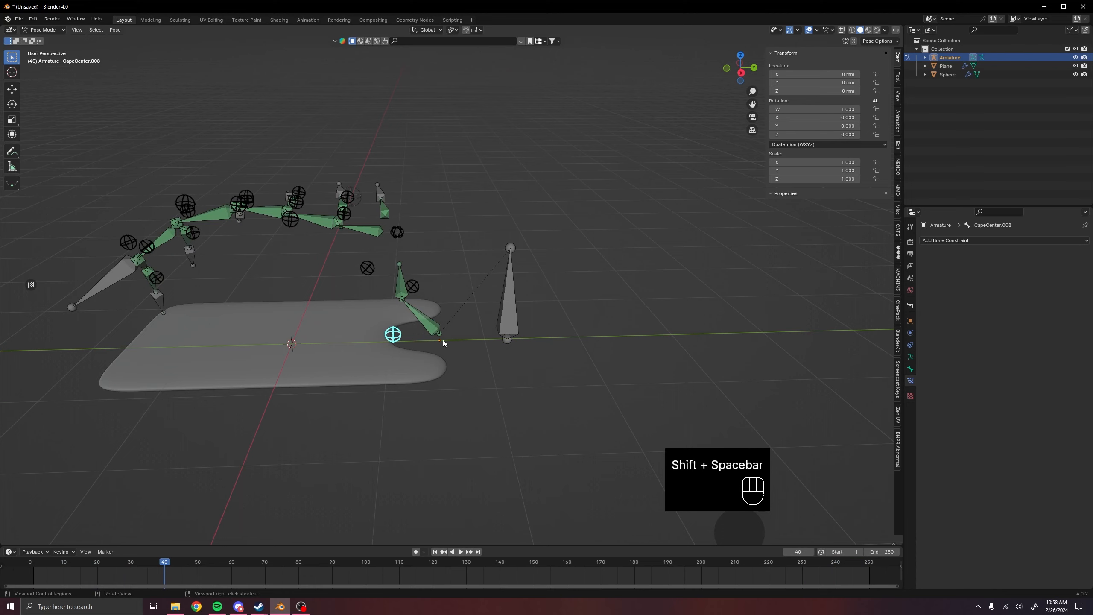
Insert a Scale keyframe on RootBone at frame 0
{"action": "scroll", "coordinate": [473, 349], "scroll_direction": "up", "scroll_amount": 3}
{"action": "left_click", "coordinate": [529, 360]}
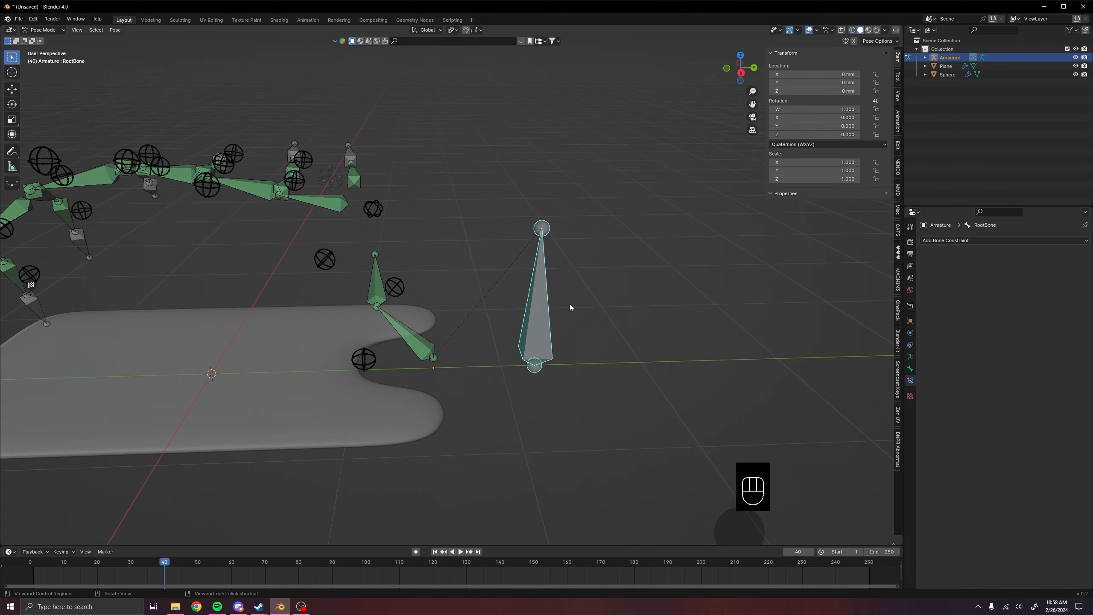
{"action": "left_click_drag", "start_coordinate": [131, 571], "coordinate": [16, 567]}
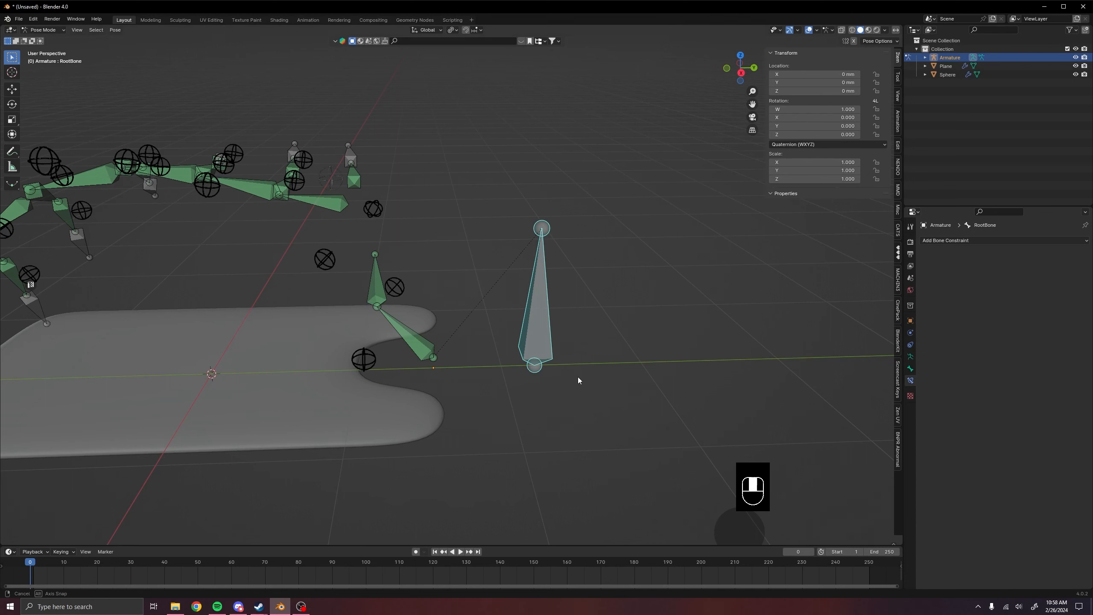
{"action": "key", "text": "i"}
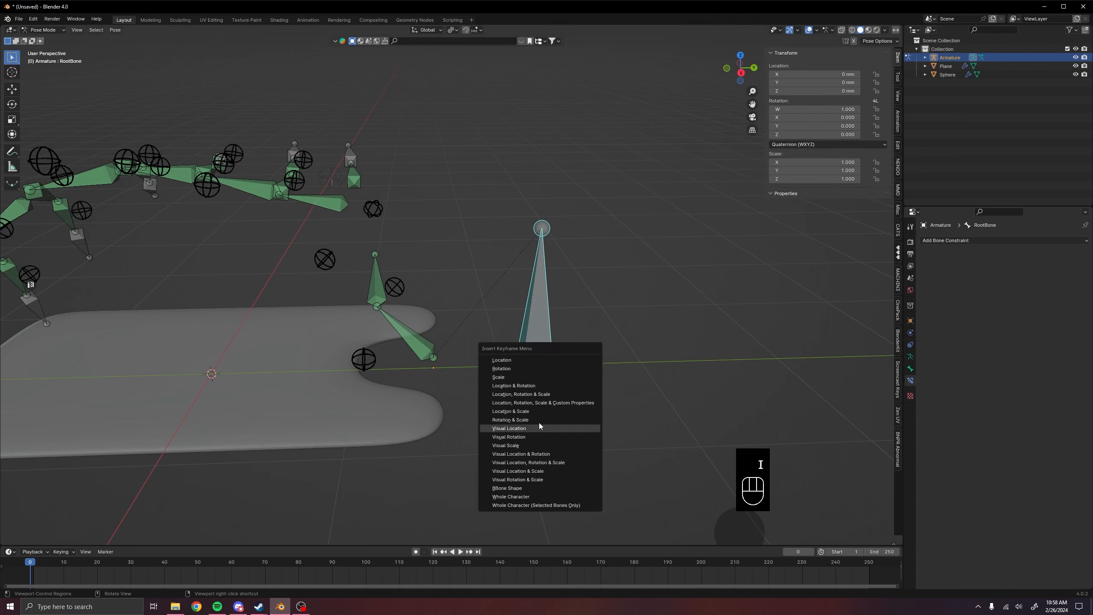
{"action": "left_click", "coordinate": [499, 377]}
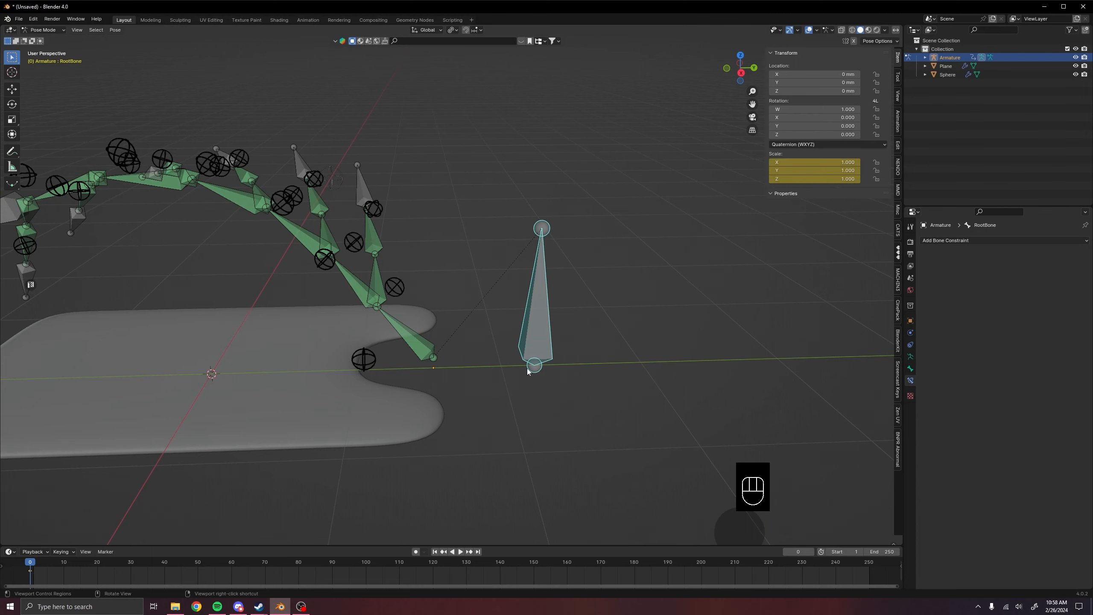
Play the animation while test-moving the CapeCenter.008 control, cancel the move, and stop playback
{"action": "middle_click_drag", "start_coordinate": [504, 404], "coordinate": [552, 400], "text": "shift"}
{"action": "middle_click_drag", "start_coordinate": [579, 379], "coordinate": [623, 358]}
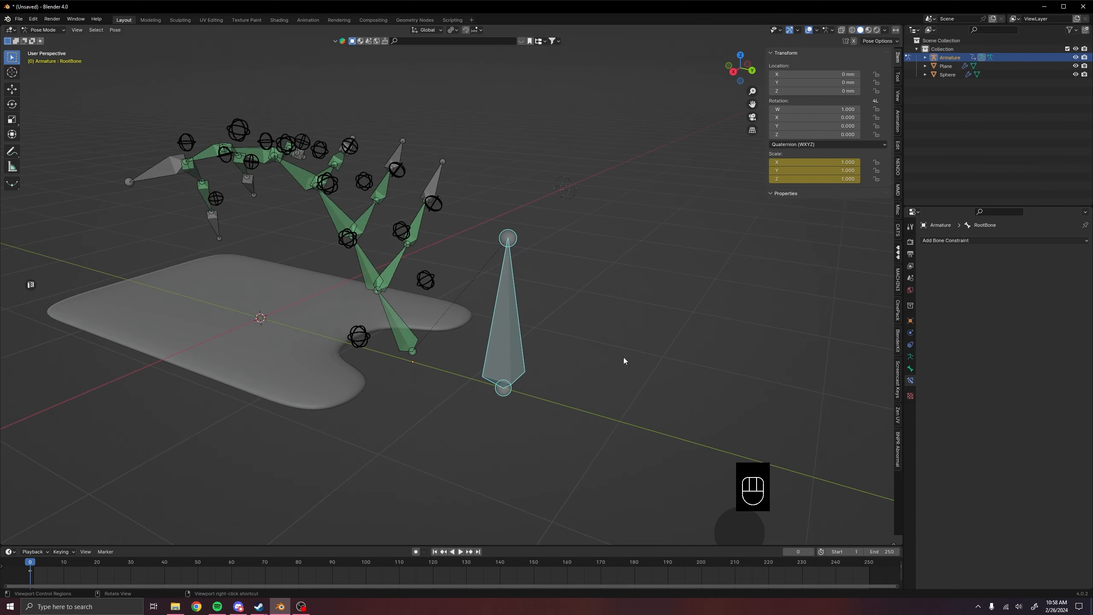
{"action": "middle_click_drag", "start_coordinate": [504, 401], "coordinate": [544, 409]}
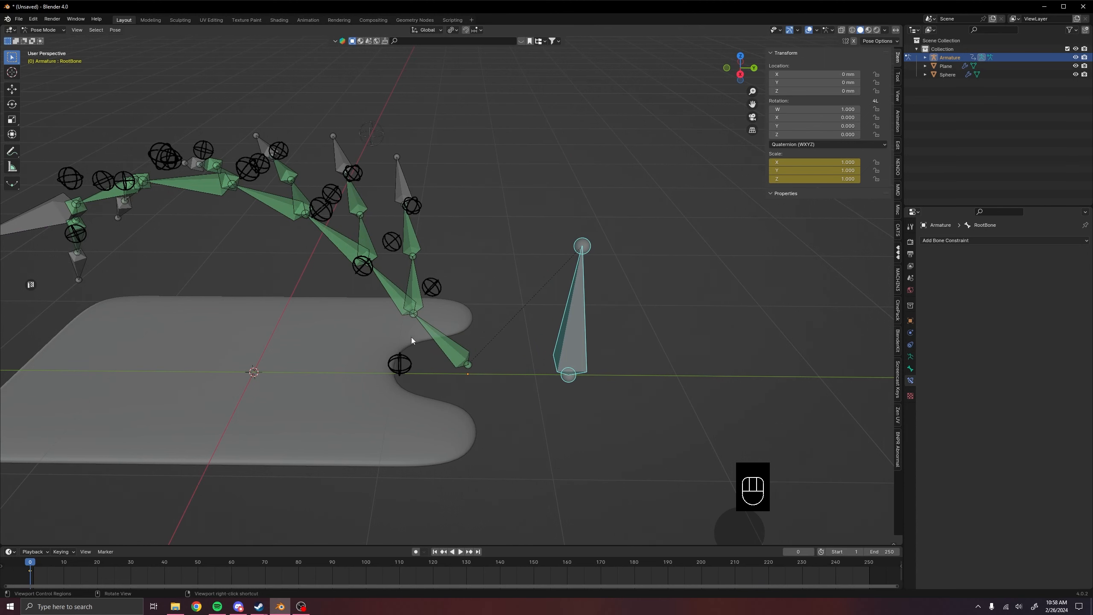
{"action": "middle_click_drag", "start_coordinate": [461, 319], "coordinate": [400, 319]}
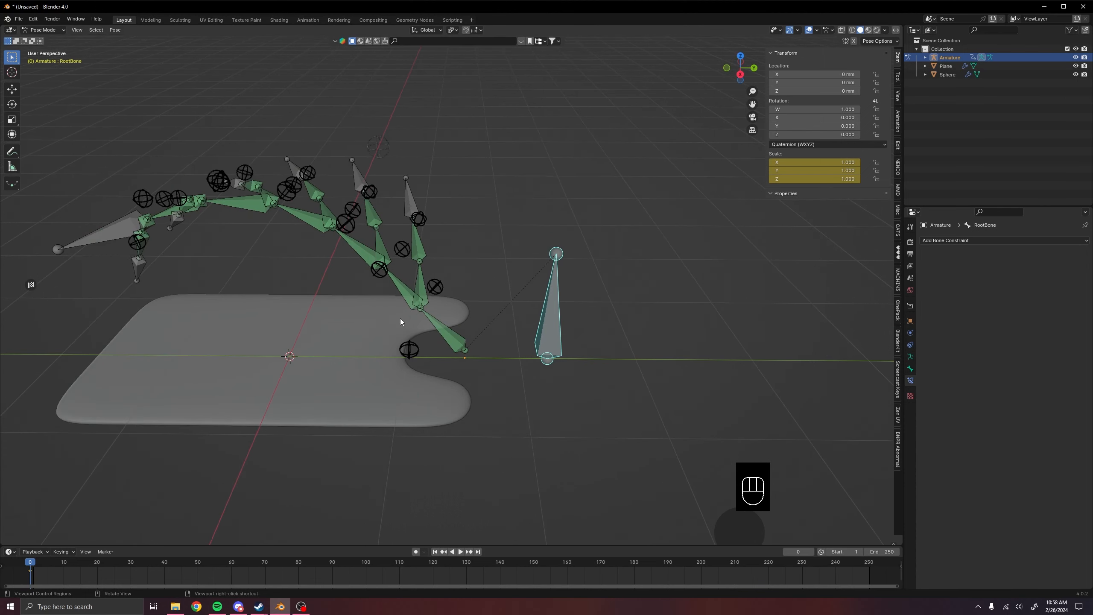
{"action": "left_click", "coordinate": [411, 349]}
{"action": "key", "text": "shift+space"}
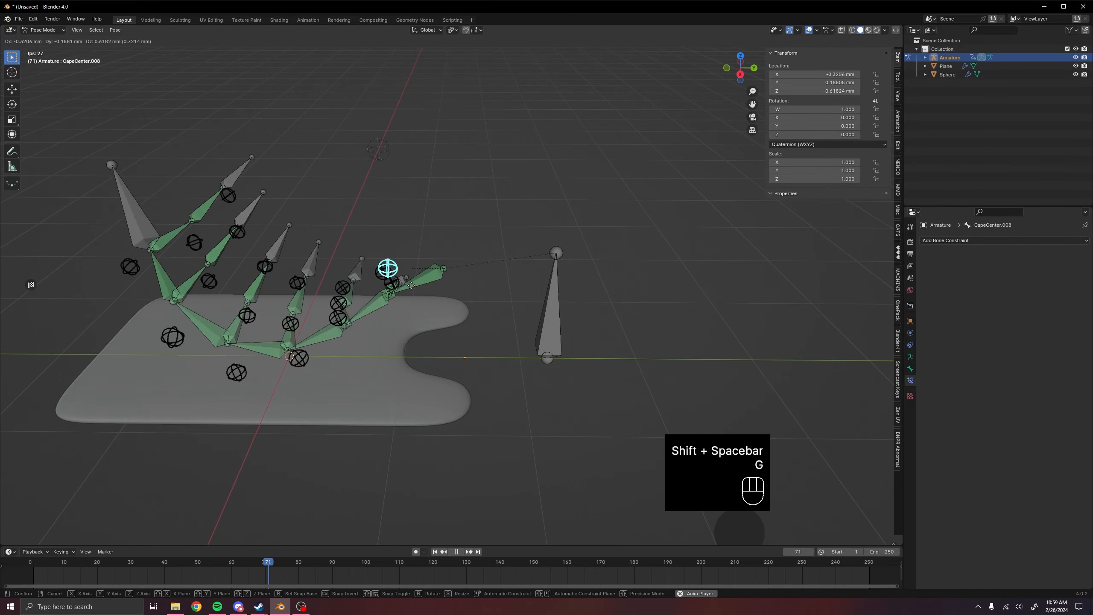
{"action": "key", "text": "g"}
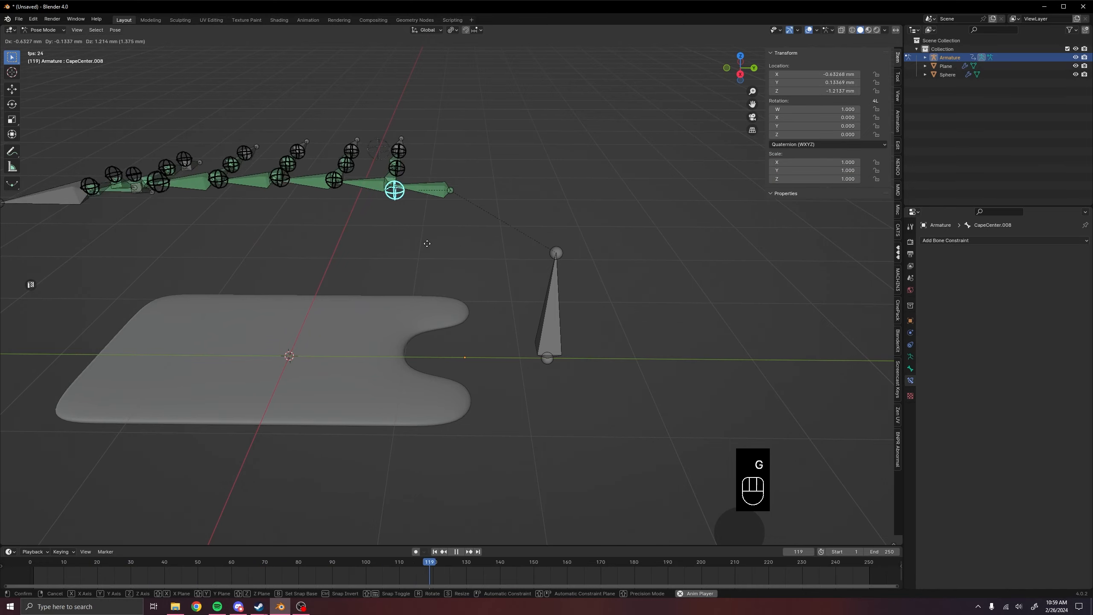
{"action": "right_click", "coordinate": [386, 114]}
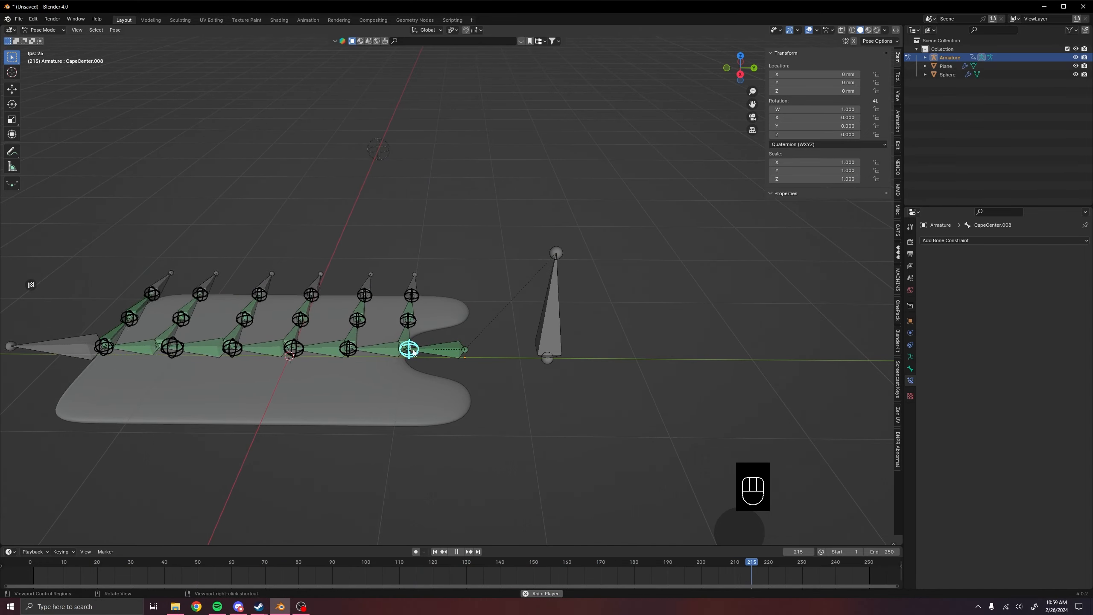
{"action": "middle_click_drag", "start_coordinate": [380, 326], "coordinate": [517, 319]}
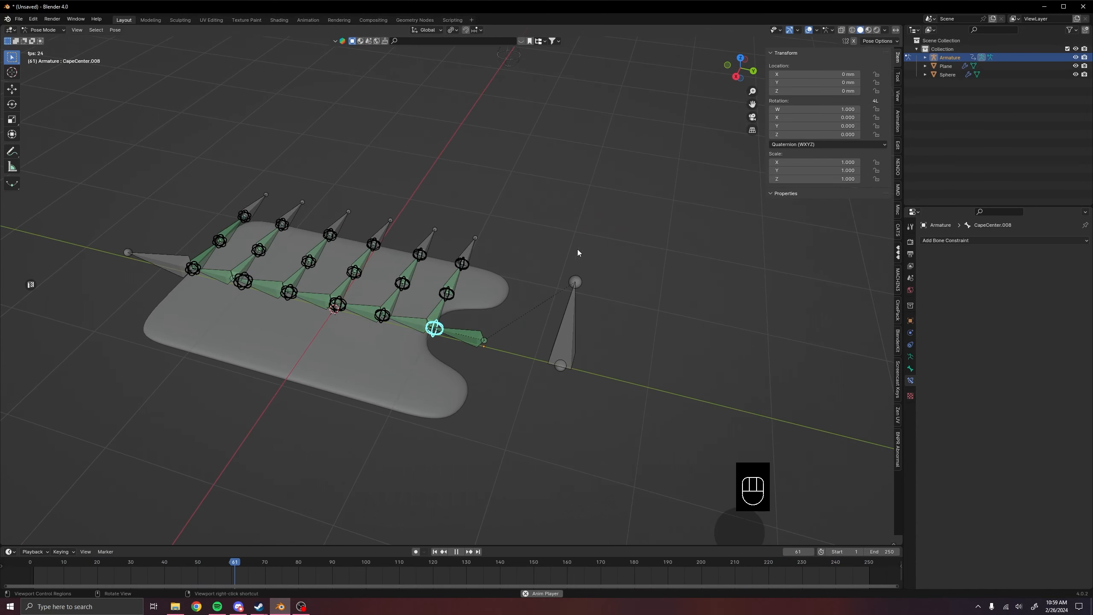
{"action": "middle_click_drag", "start_coordinate": [577, 249], "coordinate": [543, 286]}
{"action": "key", "text": "shift+space"}
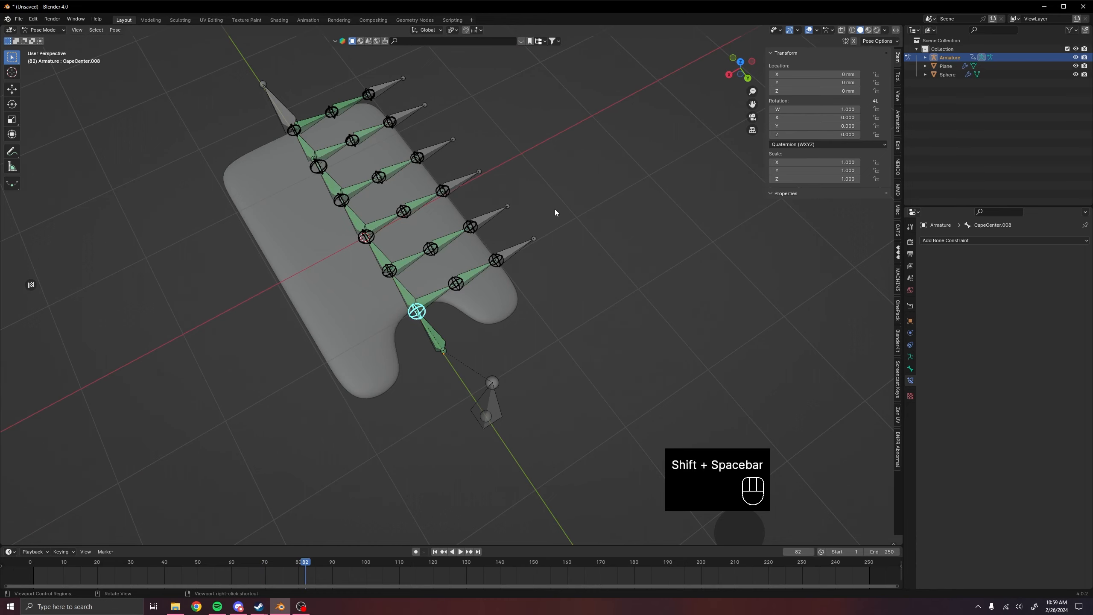
Enter Edit Mode on the armature and check the name of the inner side bone in the row nearest the cape's notch
{"action": "middle_click_drag", "start_coordinate": [235, 329], "coordinate": [488, 353]}
{"action": "key", "text": "Tab"}
{"action": "scroll", "coordinate": [438, 315], "scroll_direction": "up", "scroll_amount": 4}
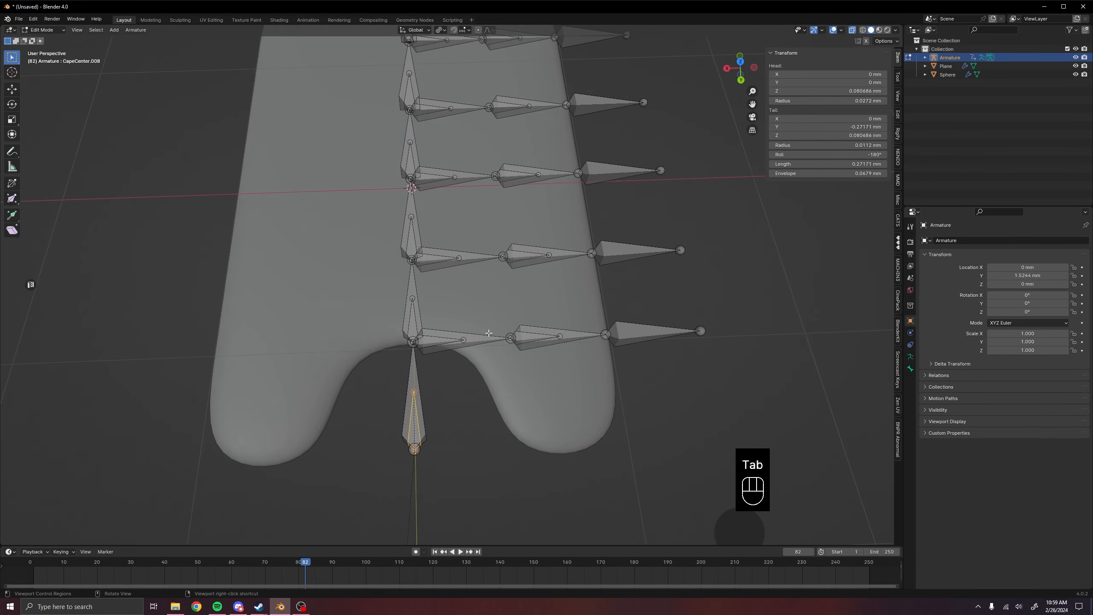
{"action": "left_click", "coordinate": [482, 339]}
{"action": "key", "text": "F2"}
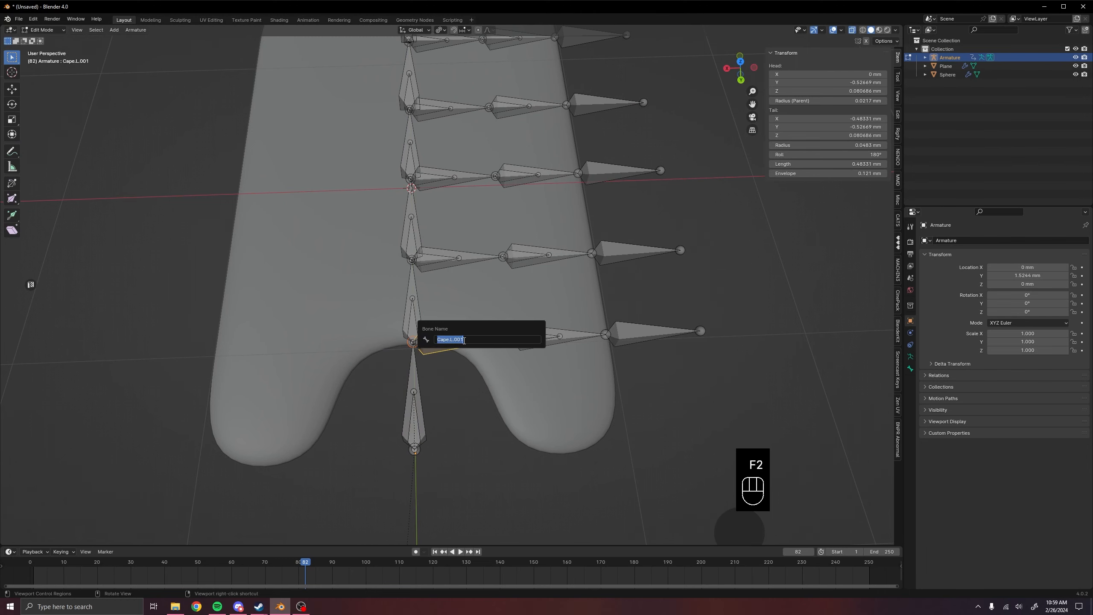
{"action": "left_click", "coordinate": [461, 353]}
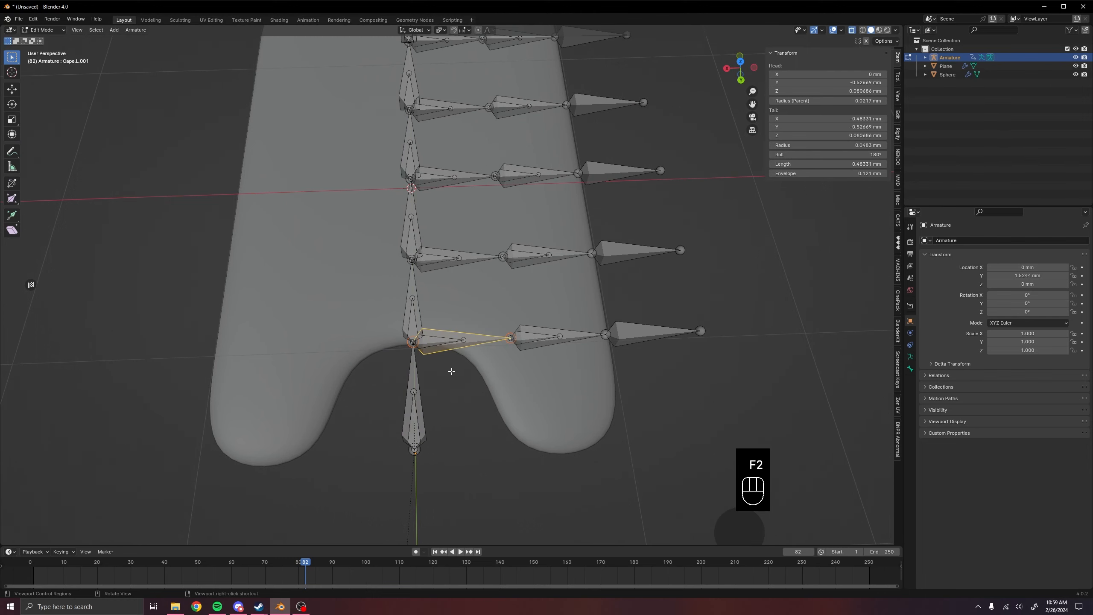
Symmetrize all of the armature's bones to mirror the side chains onto the other half of the cape
{"action": "scroll", "coordinate": [452, 371], "scroll_direction": "down", "scroll_amount": 4}
{"action": "middle_click_drag", "start_coordinate": [508, 345], "coordinate": [446, 387]}
{"action": "key", "text": "a"}
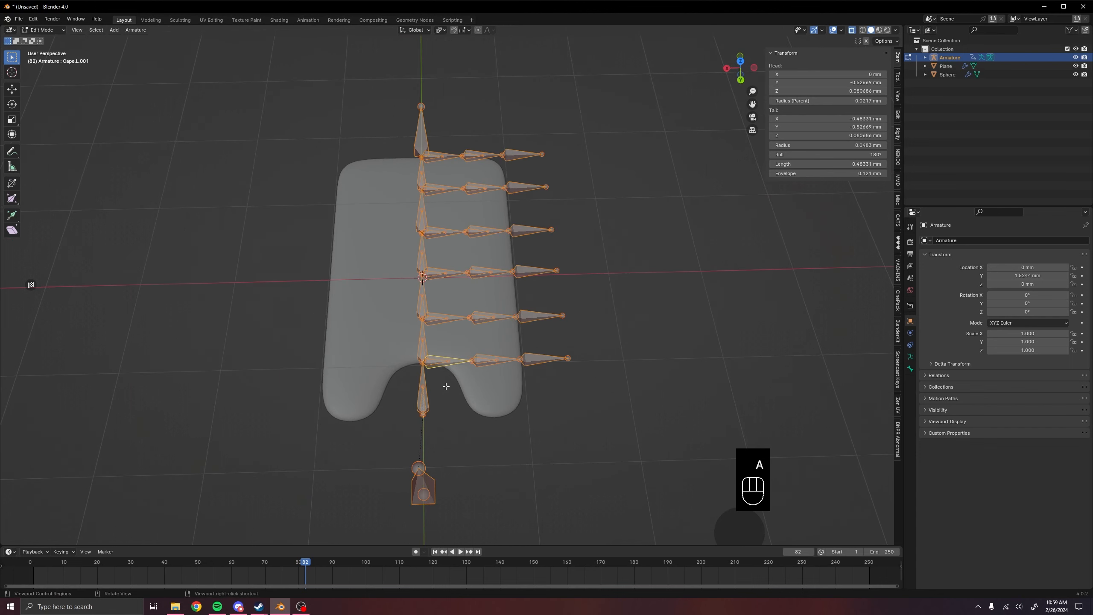
{"action": "right_click", "coordinate": [462, 291]}
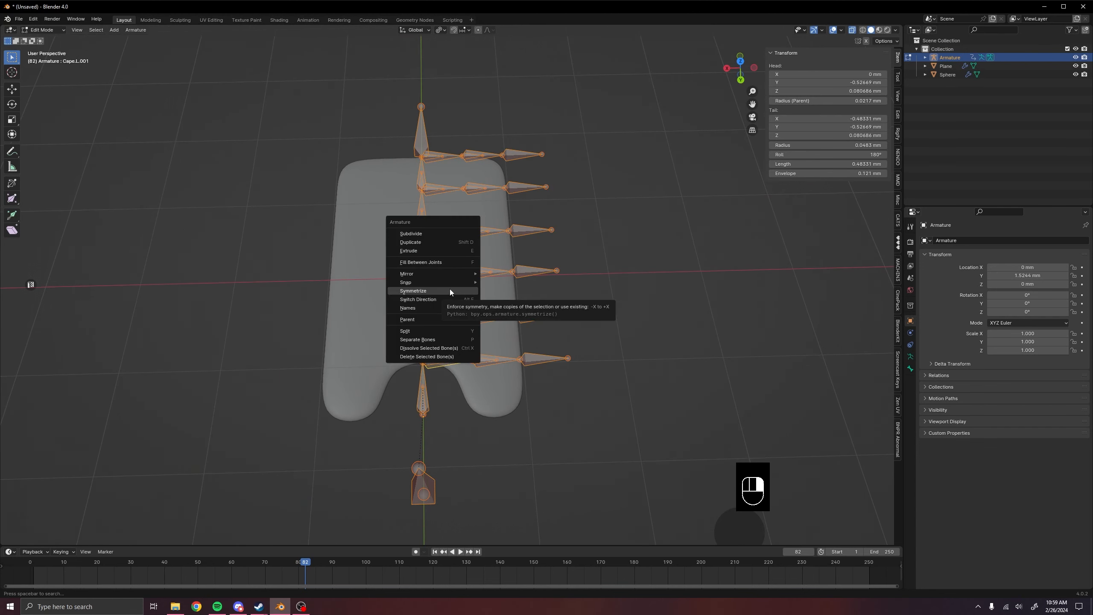
{"action": "left_click", "coordinate": [432, 290]}
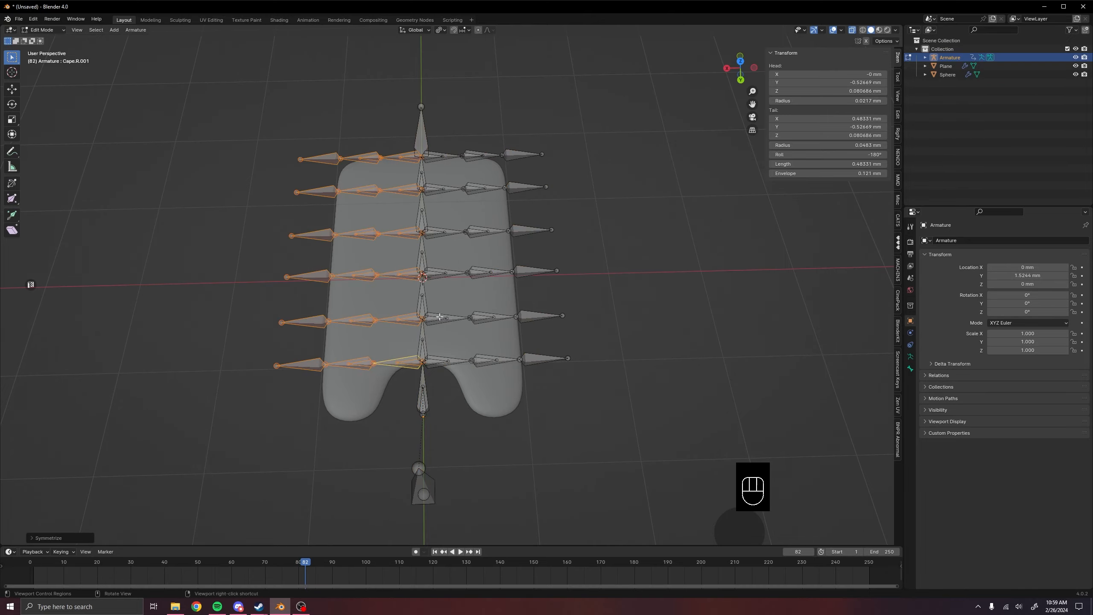
Return to Pose Mode, play the animation while test-moving the CapeCenter.008 control, cancel the move, and stop playback
{"action": "middle_click_drag", "start_coordinate": [412, 359], "coordinate": [462, 351]}
{"action": "key", "text": "Tab"}
{"action": "key", "text": "shift+space"}
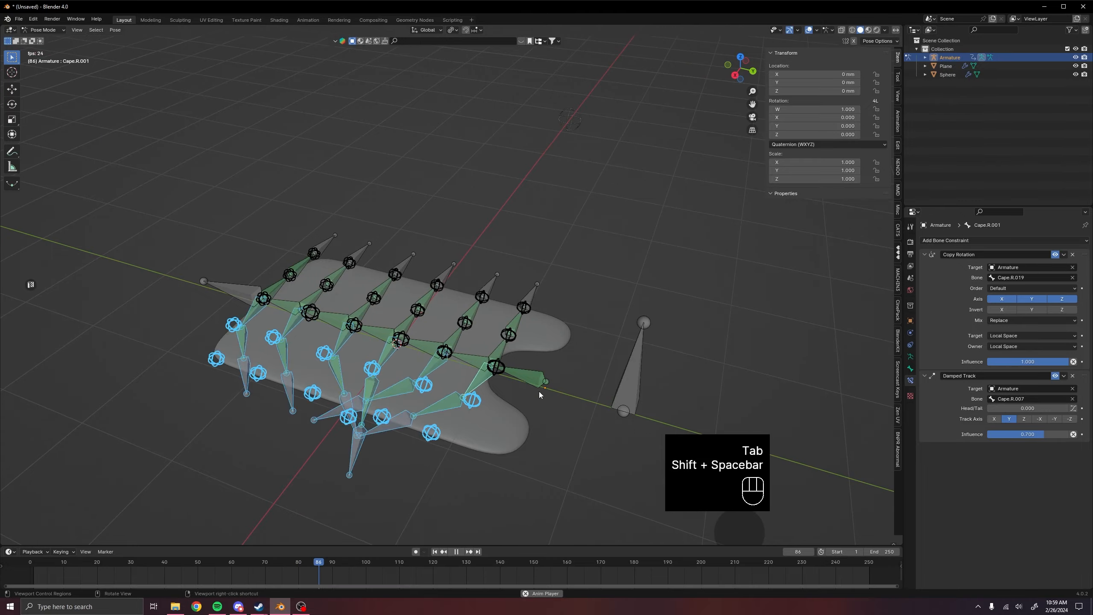
{"action": "left_click", "coordinate": [475, 390]}
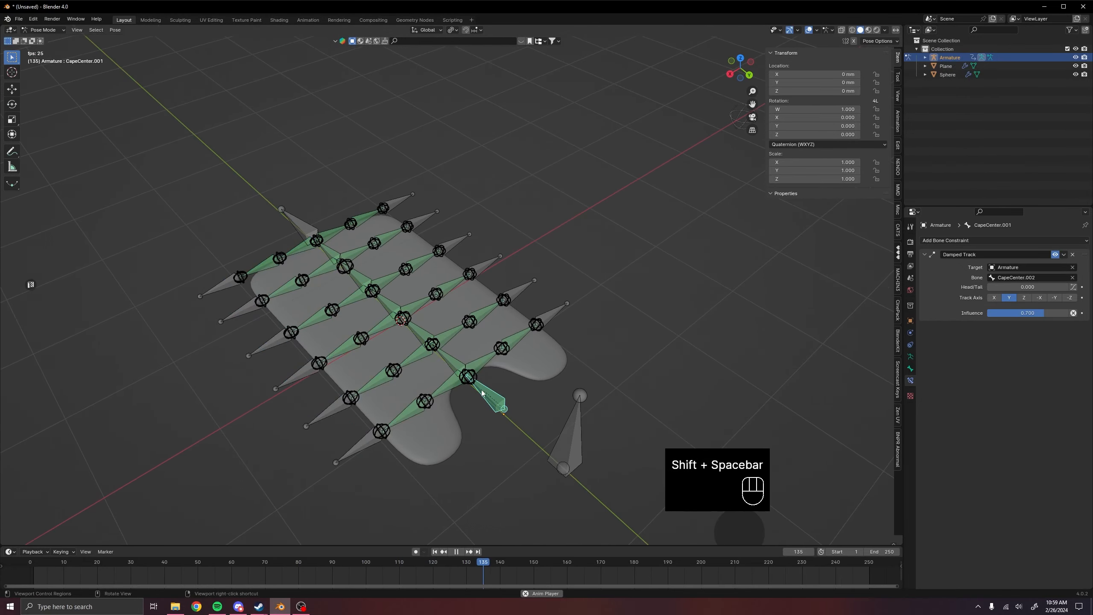
{"action": "key", "text": "g"}
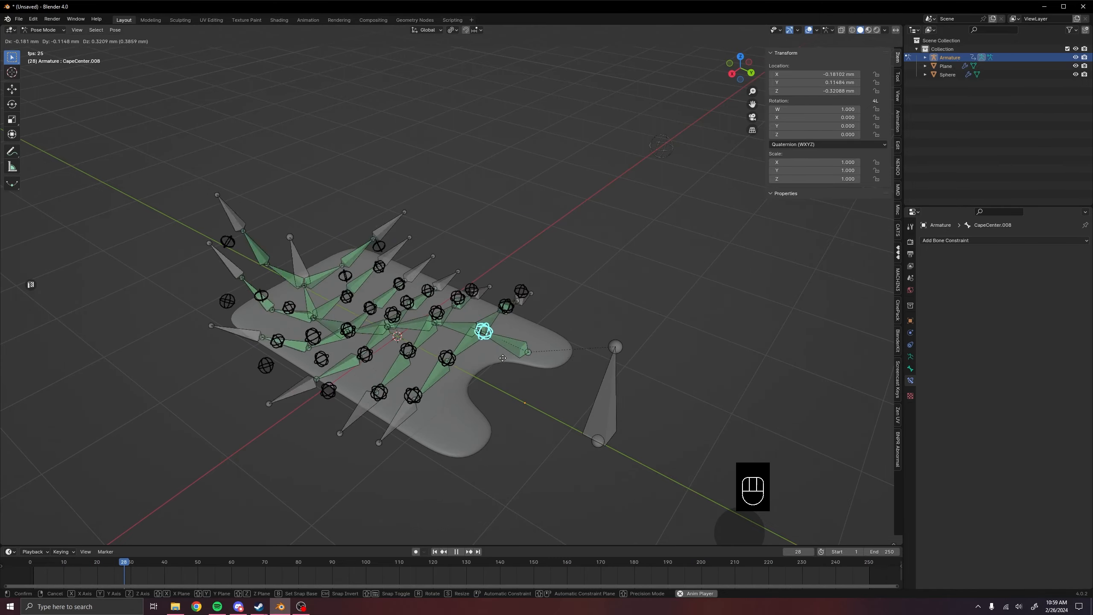
{"action": "right_click", "coordinate": [449, 410]}
{"action": "middle_click_drag", "start_coordinate": [449, 409], "coordinate": [582, 376]}
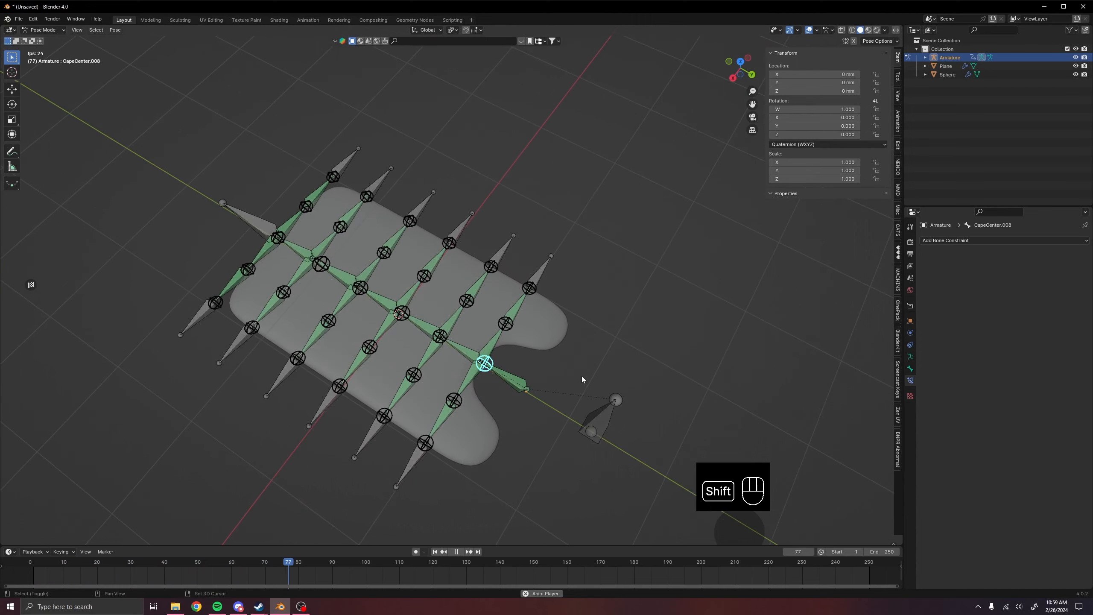
{"action": "middle_click_drag", "start_coordinate": [600, 415], "coordinate": [521, 409]}
{"action": "key", "text": "shift+space"}
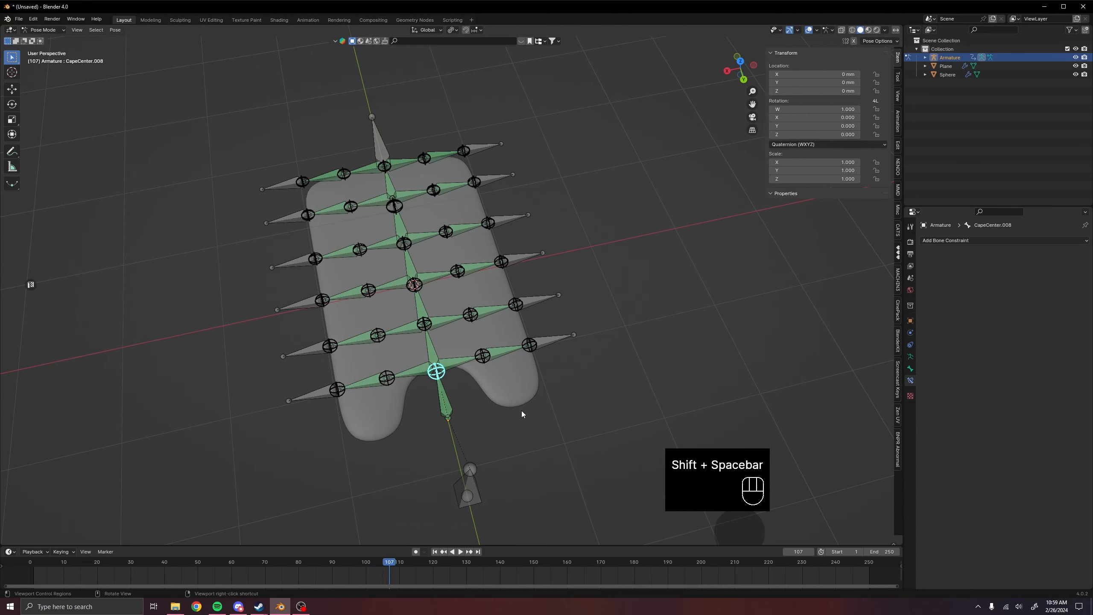
Add a new custom property to RootBone
{"action": "left_click", "coordinate": [449, 367]}
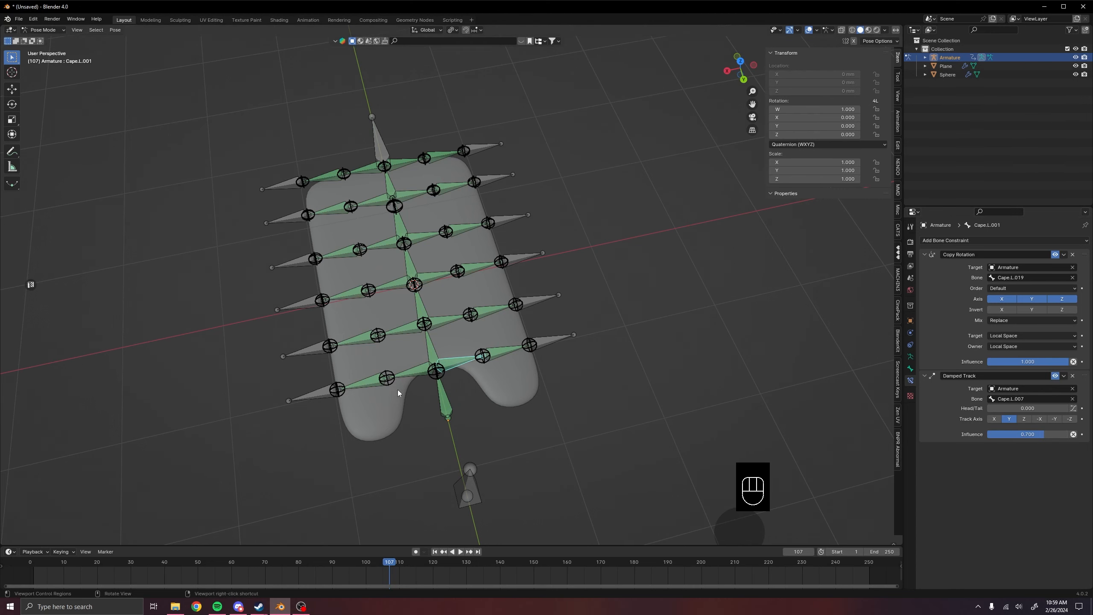
{"action": "middle_click_drag", "start_coordinate": [430, 372], "coordinate": [616, 310]}
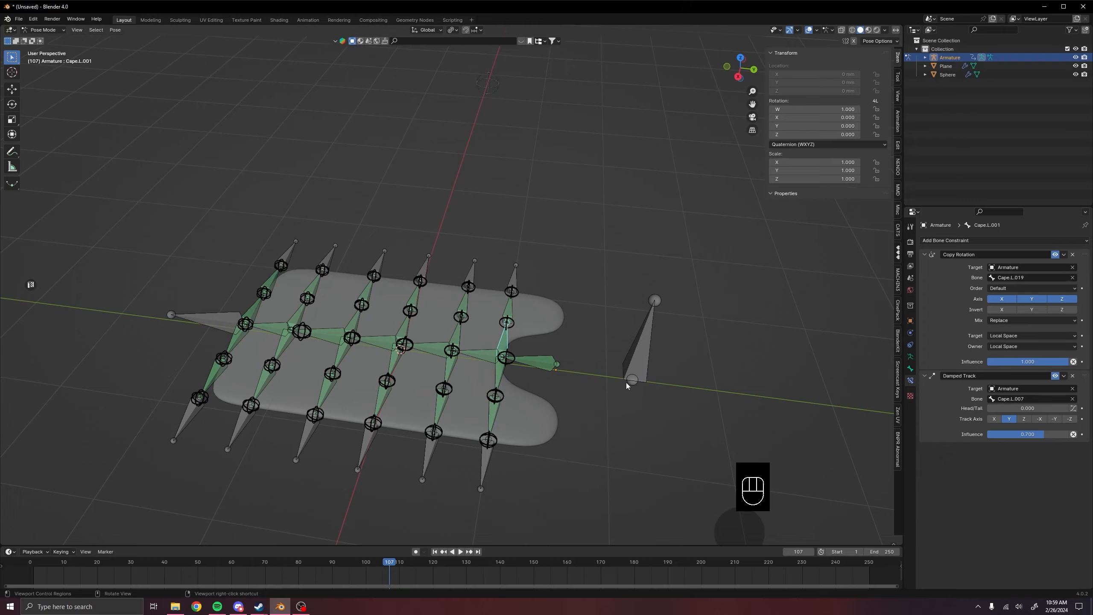
{"action": "scroll", "coordinate": [626, 382], "scroll_direction": "up", "scroll_amount": 2}
{"action": "middle_click_drag", "start_coordinate": [626, 383], "coordinate": [654, 360], "text": "shift"}
{"action": "left_click", "coordinate": [582, 330]}
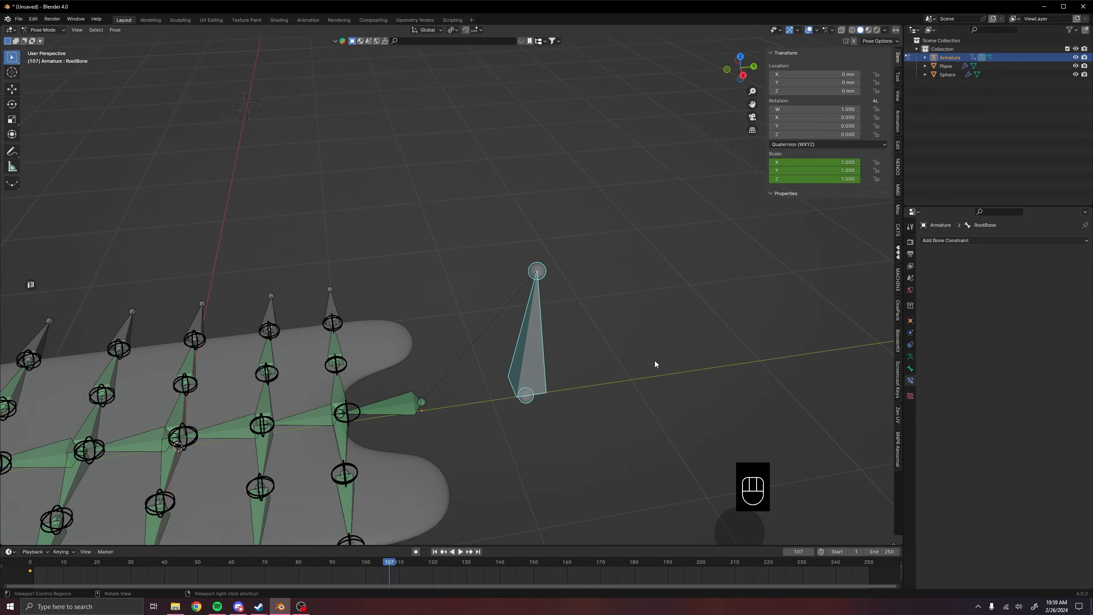
{"action": "left_click", "coordinate": [911, 370]}
{"action": "scroll", "coordinate": [1017, 441], "scroll_direction": "down", "scroll_amount": 4}
{"action": "scroll", "coordinate": [964, 417], "scroll_direction": "down", "scroll_amount": 2}
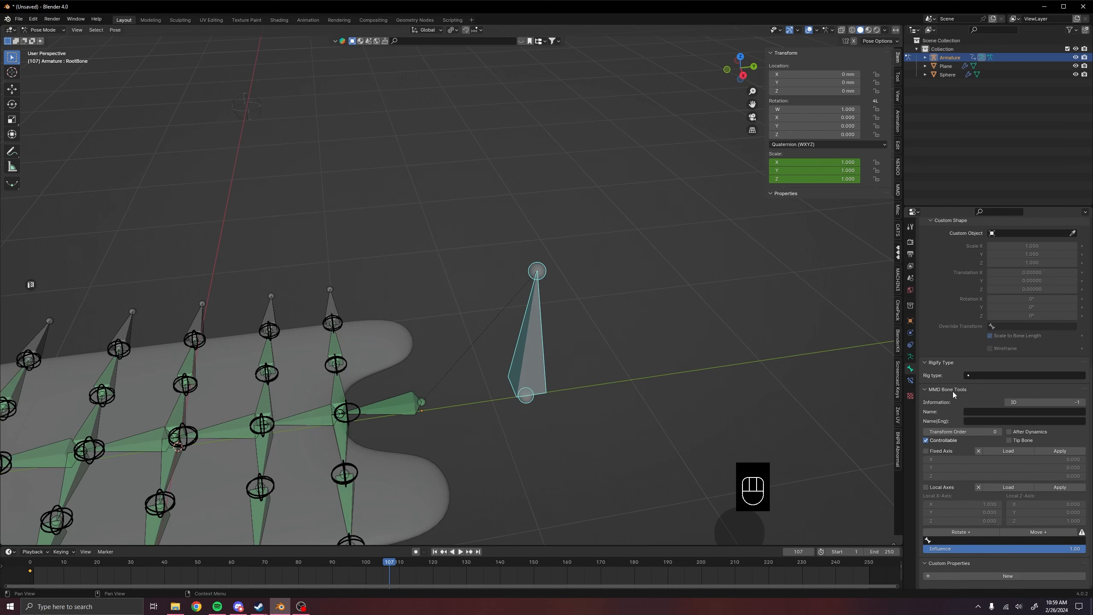
{"action": "left_click", "coordinate": [937, 562]}
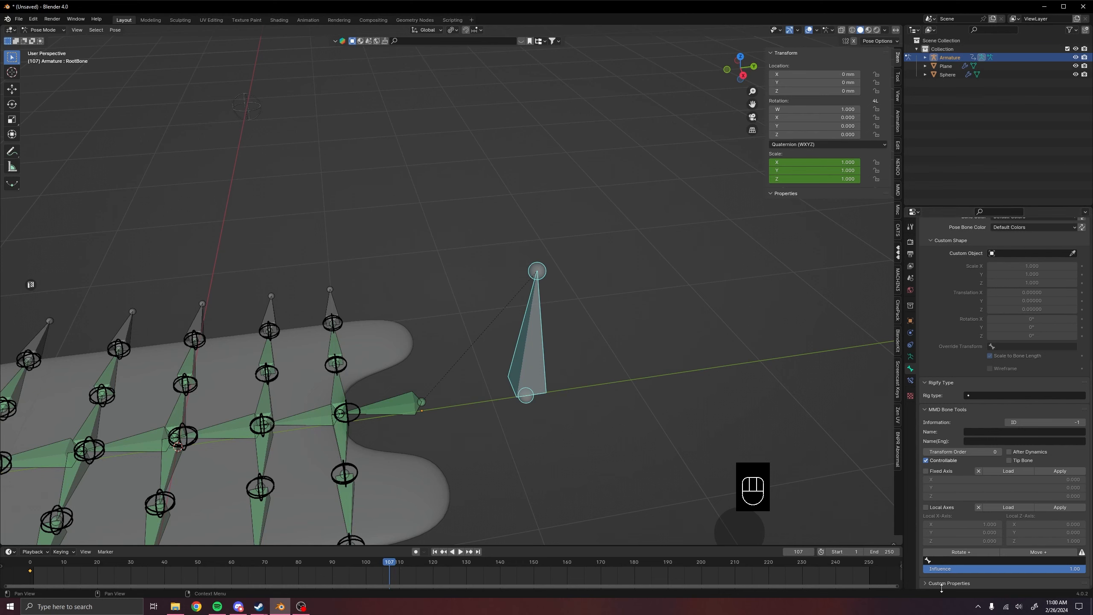
{"action": "scroll", "coordinate": [945, 565], "scroll_direction": "down", "scroll_amount": 1}
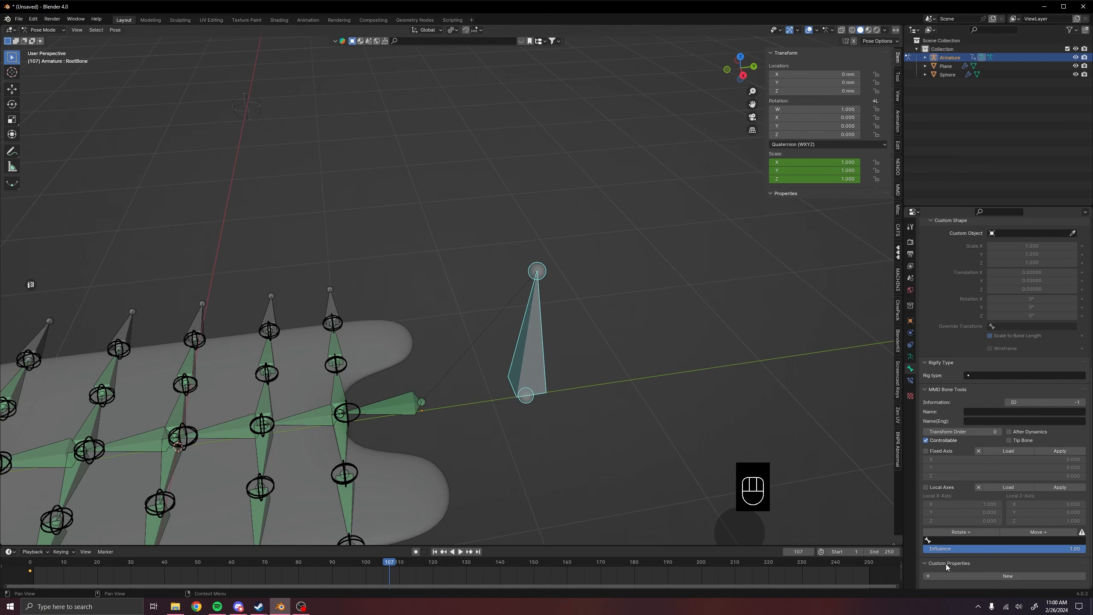
{"action": "left_click", "coordinate": [947, 564]}
{"action": "left_click", "coordinate": [994, 573]}
{"action": "scroll", "coordinate": [994, 562], "scroll_direction": "down", "scroll_amount": 1}
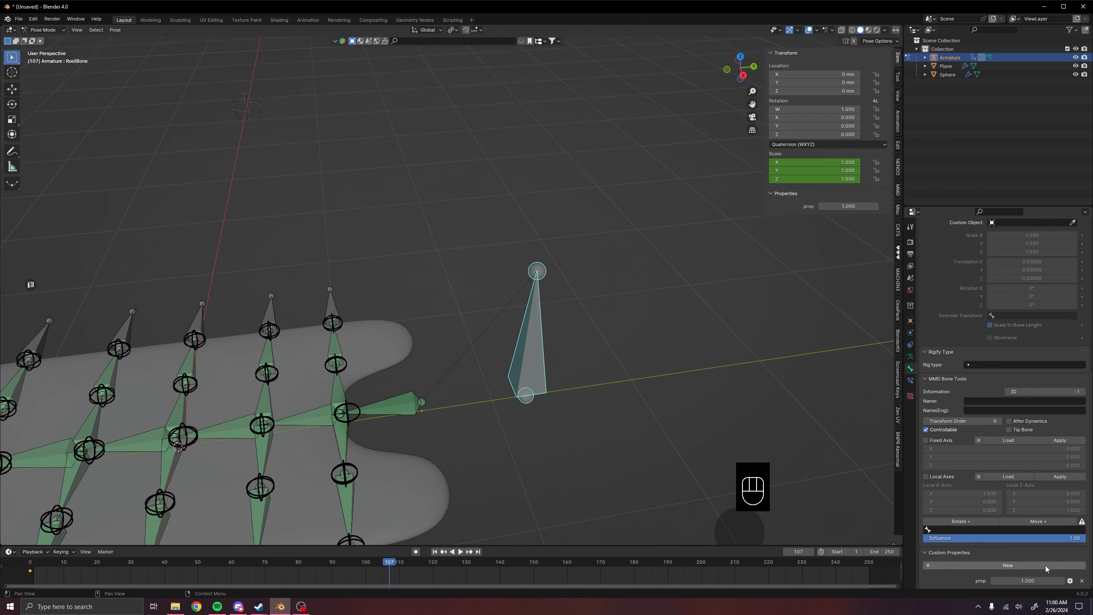
Name RootBone's custom property Cape Physics, give it a default value of 0.7, and reset its current value to the default
{"action": "left_click", "coordinate": [1070, 581]}
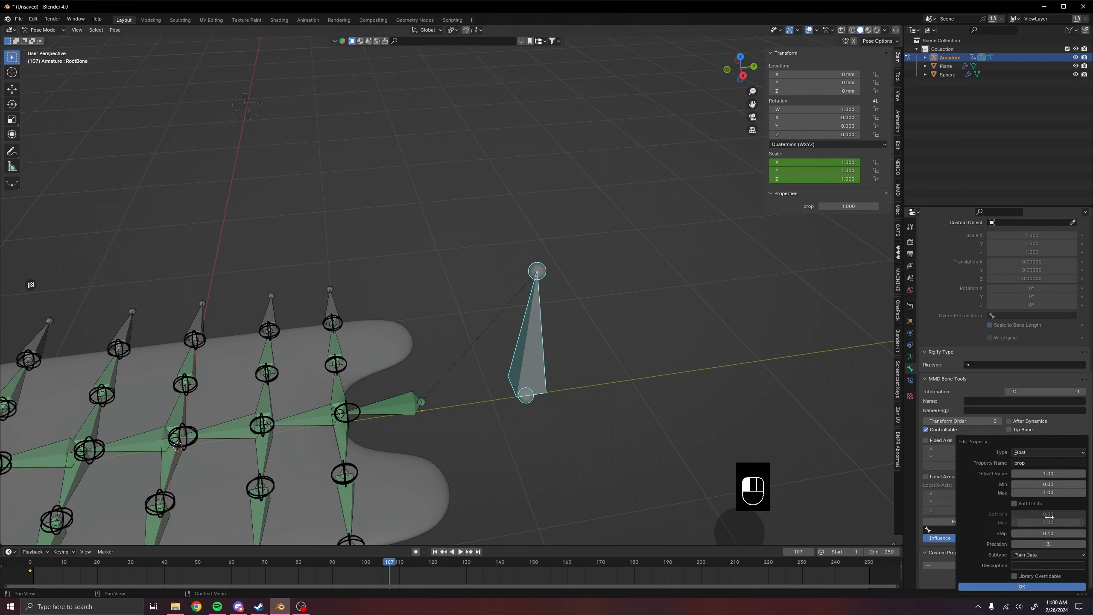
{"action": "left_click", "coordinate": [1040, 461]}
{"action": "type", "text": "Cape Physics"}
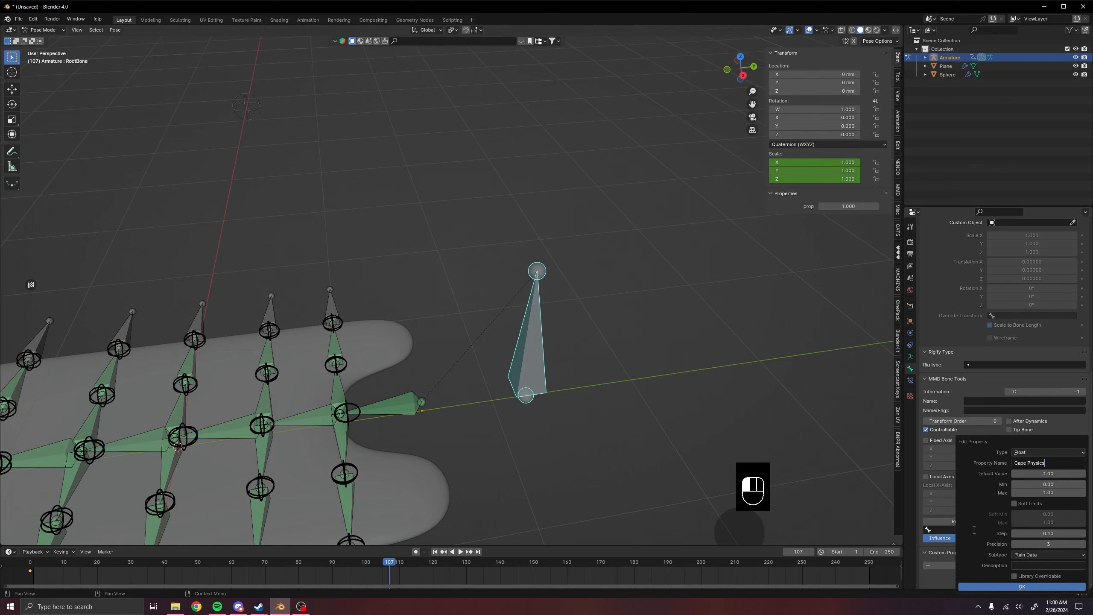
{"action": "left_click", "coordinate": [1045, 475]}
{"action": "key", "text": "Return"}
{"action": "left_click", "coordinate": [1031, 586]}
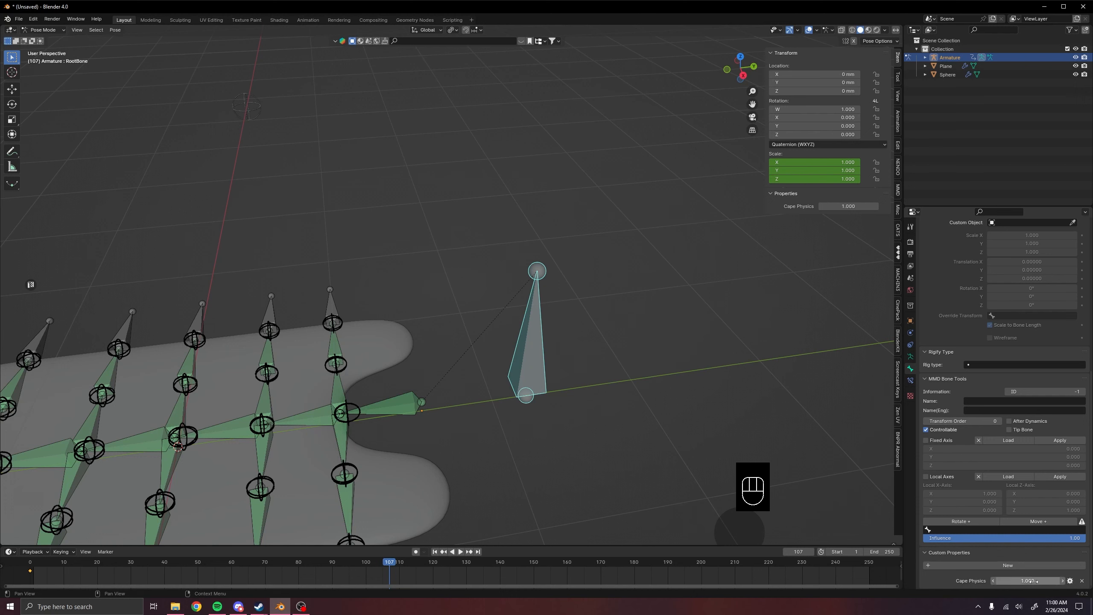
{"action": "right_click", "coordinate": [1032, 580]}
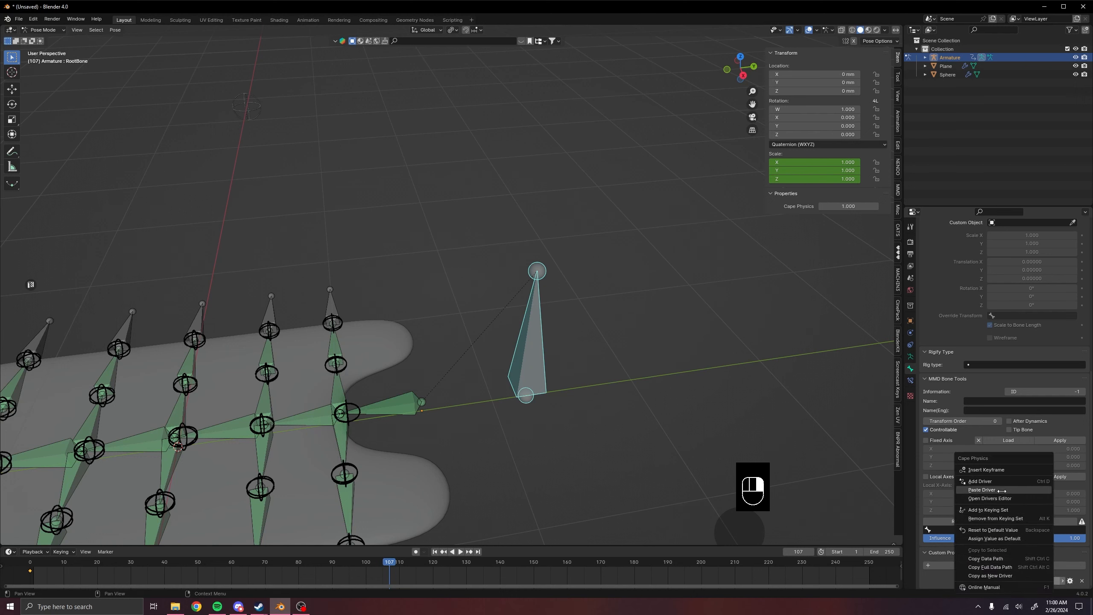
{"action": "left_click", "coordinate": [997, 530]}
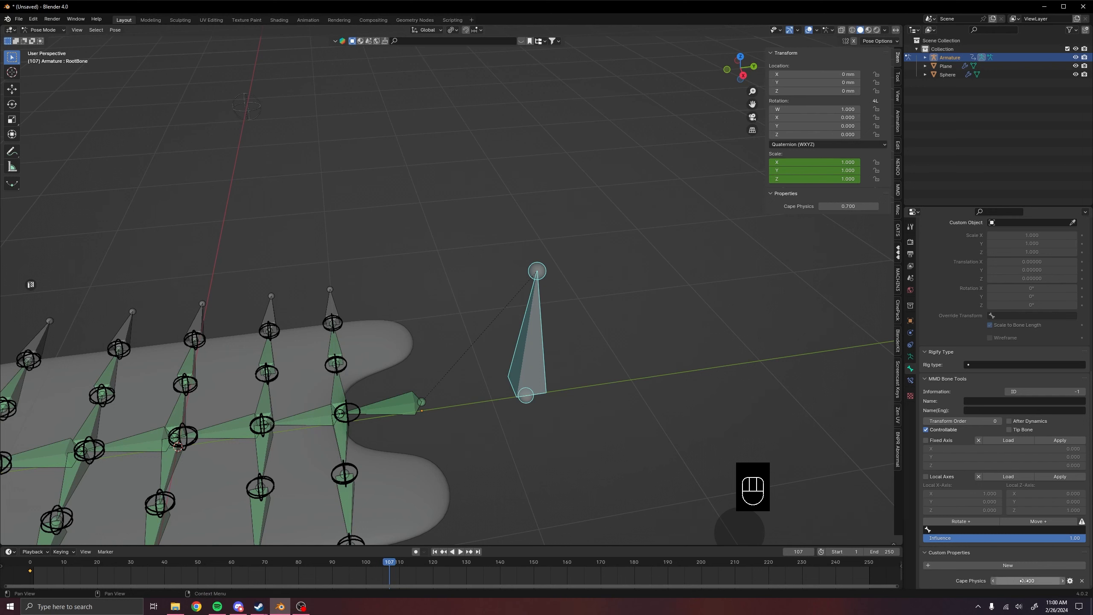
Copy the Cape Physics property as a new driver and paste it onto the Damped Track influence of CapeCenter.001
{"action": "right_click", "coordinate": [1026, 580]}
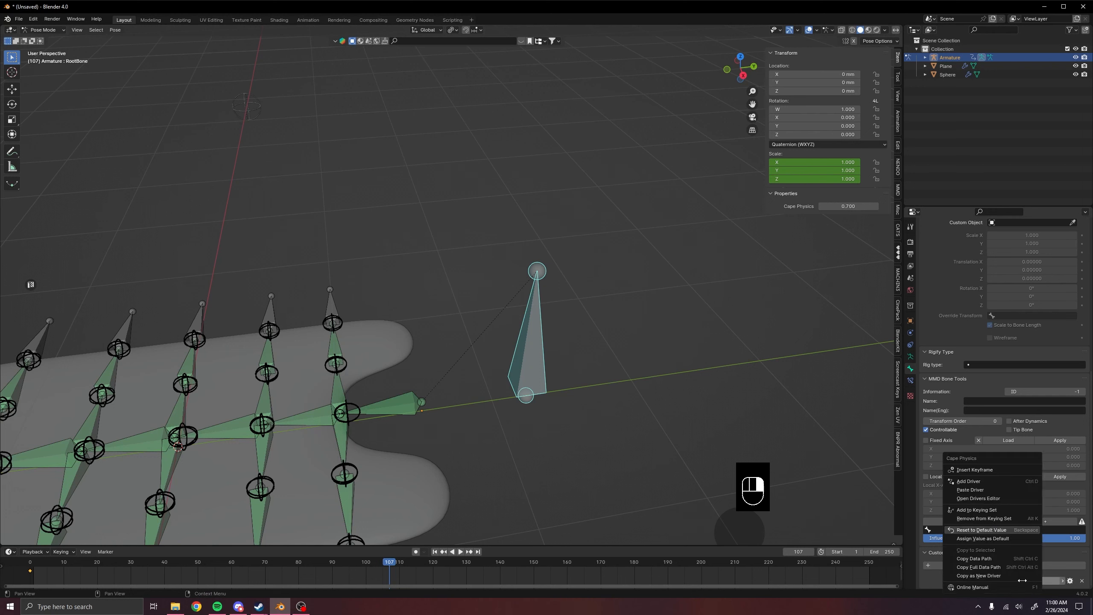
{"action": "left_click", "coordinate": [981, 576]}
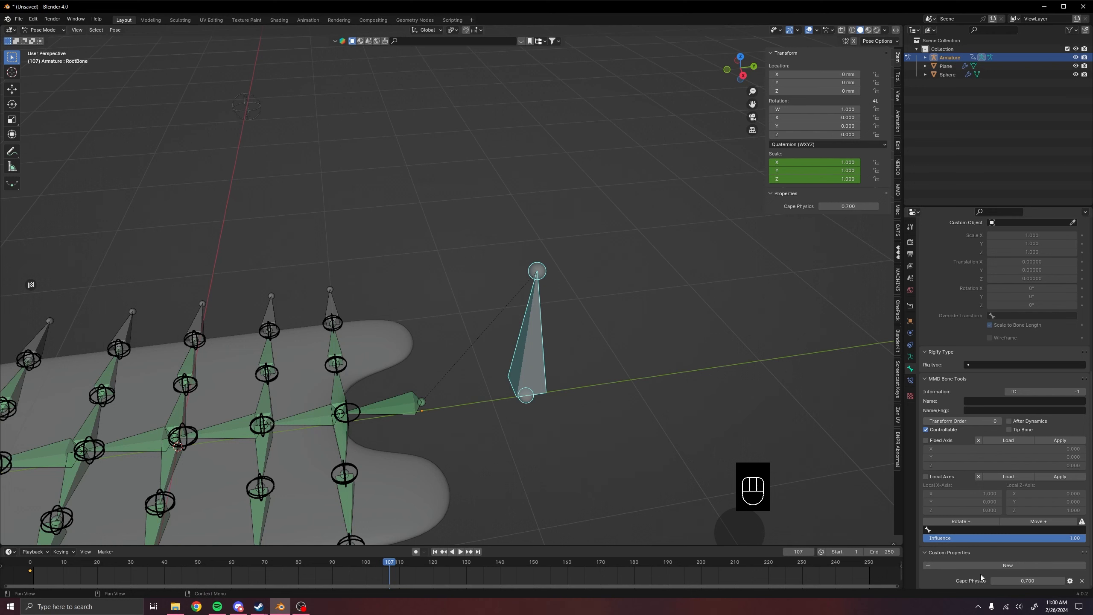
{"action": "middle_click_drag", "start_coordinate": [649, 451], "coordinate": [435, 443]}
{"action": "left_click", "coordinate": [491, 412]}
{"action": "middle_click_drag", "start_coordinate": [496, 428], "coordinate": [934, 351]}
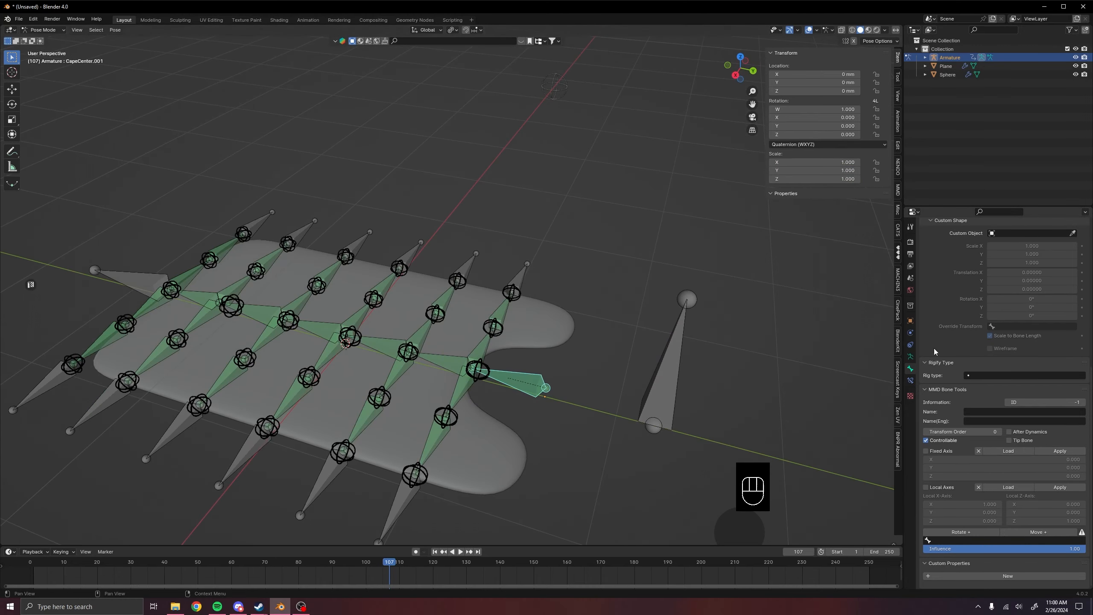
{"action": "left_click", "coordinate": [911, 380]}
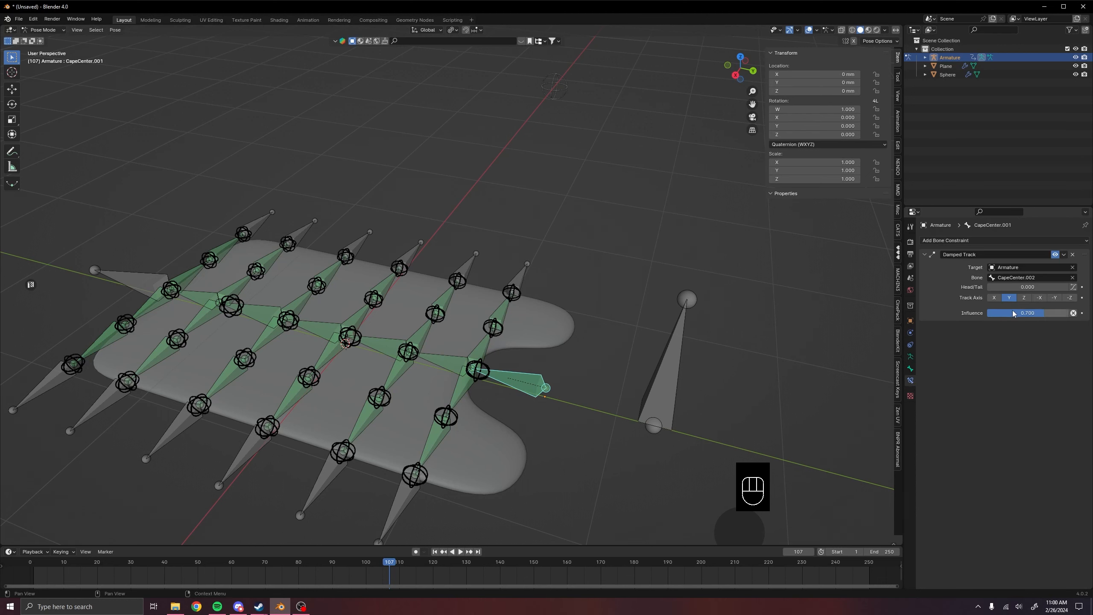
{"action": "right_click", "coordinate": [1028, 313]}
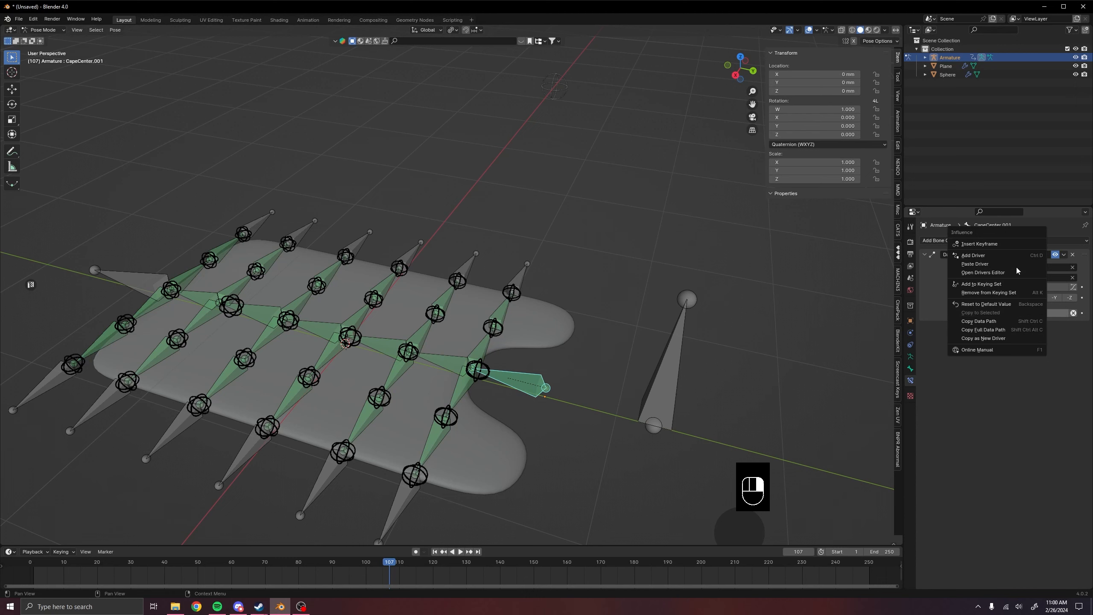
{"action": "left_click", "coordinate": [991, 263]}
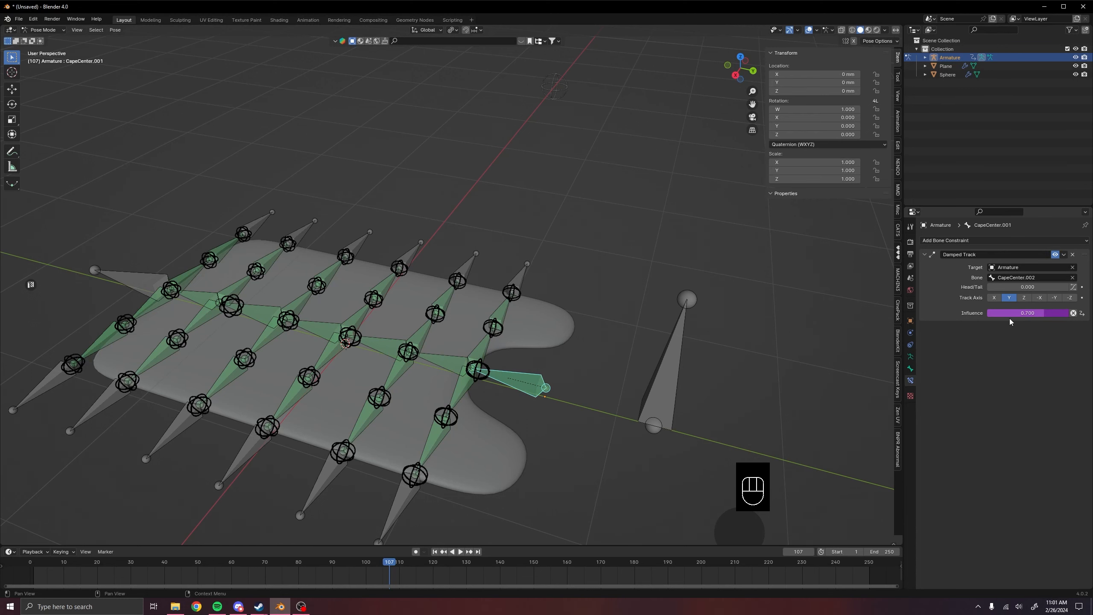
Paste the Cape Physics driver onto the Damped Track influence of Cape.R.001, Cape.R.007 and Cape.R.002
{"action": "middle_click_drag", "start_coordinate": [477, 375], "coordinate": [598, 367], "text": "shift"}
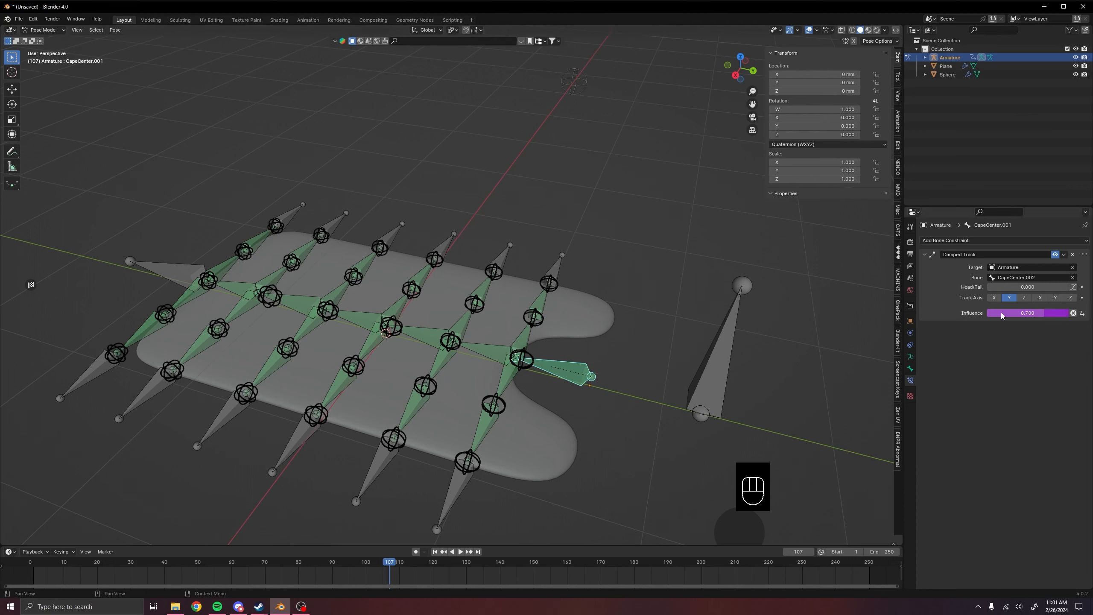
{"action": "left_click", "coordinate": [511, 378]}
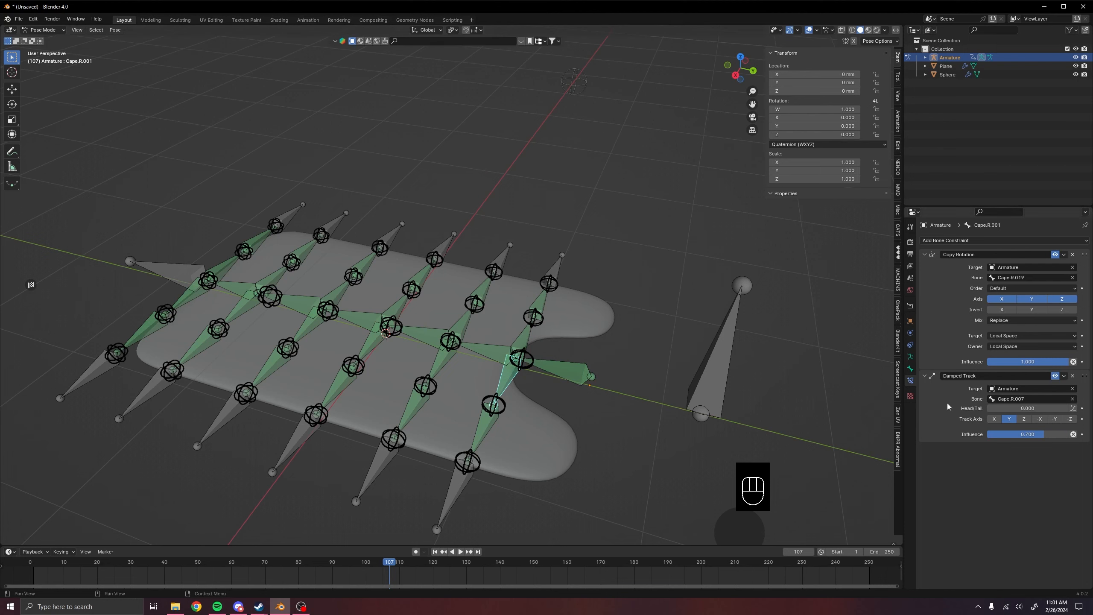
{"action": "left_click", "coordinate": [413, 408]}
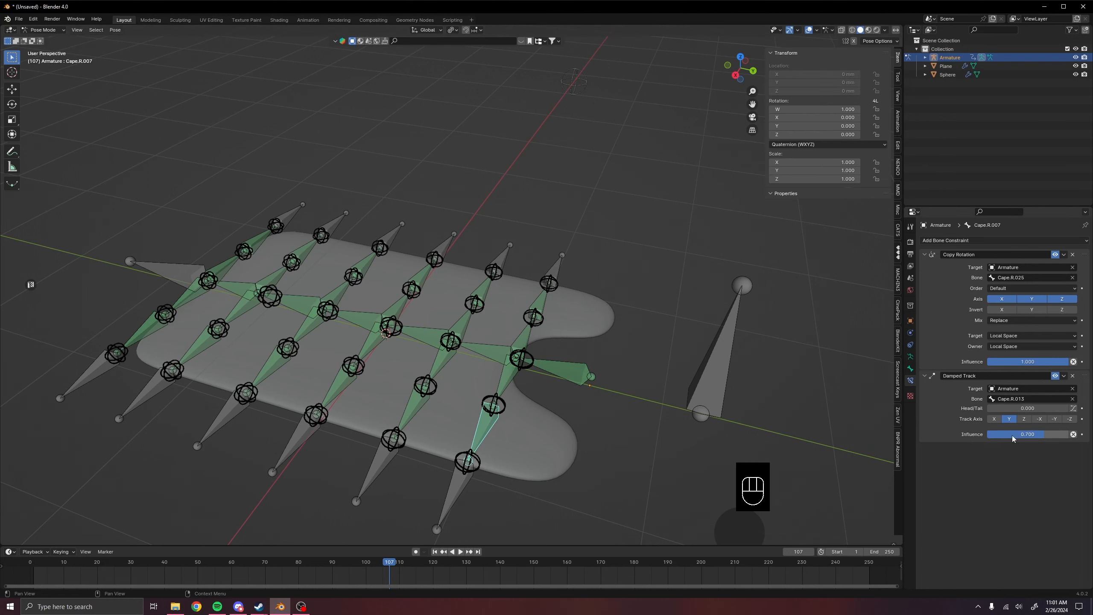
{"action": "right_click", "coordinate": [1013, 434]}
{"action": "left_click", "coordinate": [1013, 434]}
{"action": "left_click", "coordinate": [440, 364]}
{"action": "right_click", "coordinate": [1013, 434]}
{"action": "left_click", "coordinate": [1014, 434]}
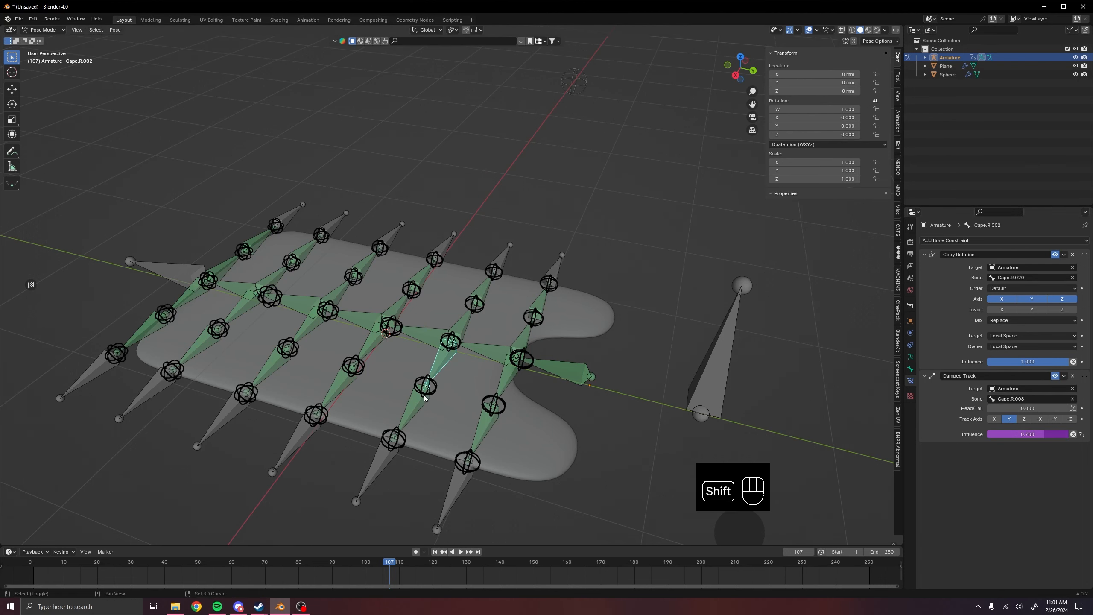
Paste the Cape Physics driver onto the Damped Track influence of both Cape.R bones in the third row from the notch
{"action": "middle_click_drag", "start_coordinate": [353, 371], "coordinate": [482, 381], "text": "shift"}
{"action": "middle_click_drag", "start_coordinate": [482, 380], "coordinate": [463, 394]}
{"action": "left_click", "coordinate": [454, 397]}
{"action": "right_click", "coordinate": [1010, 435]}
{"action": "left_click", "coordinate": [1011, 435]}
{"action": "left_click", "coordinate": [492, 359]}
{"action": "right_click", "coordinate": [1030, 434]}
{"action": "left_click", "coordinate": [1030, 433]}
Paste the Cape Physics driver onto the Damped Track influence of Cape.R.010, the inner bone of its row, and Cape.R.011
{"action": "left_click", "coordinate": [392, 365]}
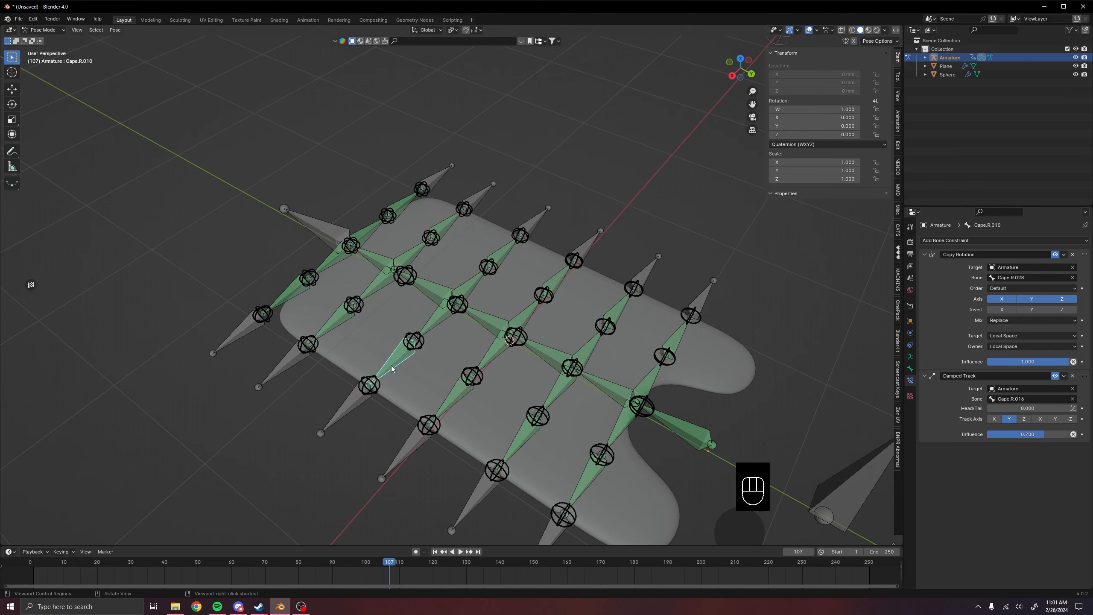
{"action": "right_click", "coordinate": [1015, 434]}
{"action": "left_click", "coordinate": [1016, 434]}
{"action": "left_click", "coordinate": [433, 326]}
{"action": "right_click", "coordinate": [1018, 437]}
{"action": "left_click", "coordinate": [1018, 437]}
{"action": "left_click", "coordinate": [338, 318]}
{"action": "right_click", "coordinate": [1016, 434]}
{"action": "left_click", "coordinate": [1017, 434]}
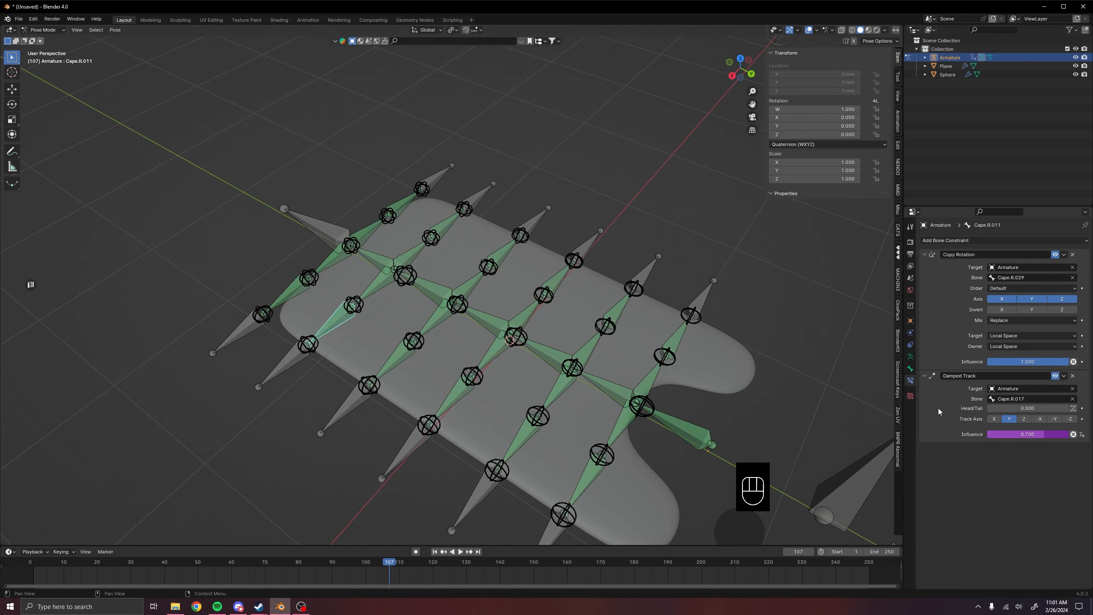
Paste the Cape Physics driver onto the Damped Track influence of Cape.R.005, the outer right bone of the last row, and Cape.R.006
{"action": "left_click", "coordinate": [376, 287]}
{"action": "right_click", "coordinate": [1018, 435]}
{"action": "left_click", "coordinate": [1018, 435]}
{"action": "left_click", "coordinate": [292, 299]}
{"action": "right_click", "coordinate": [1024, 434]}
{"action": "left_click", "coordinate": [1024, 435]}
{"action": "left_click", "coordinate": [332, 262]}
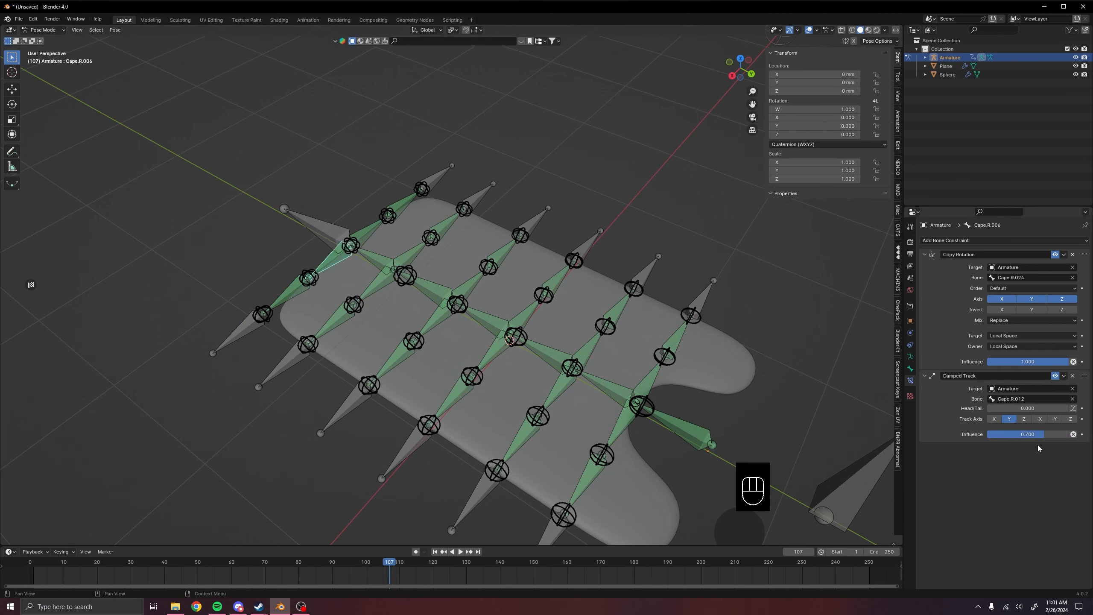
{"action": "right_click", "coordinate": [1026, 434]}
{"action": "left_click", "coordinate": [1027, 434]}
Paste the Cape Physics driver onto the Damped Track influence of the inner left bone beside the notch and Cape.L.007
{"action": "middle_click_drag", "start_coordinate": [735, 341], "coordinate": [699, 343]}
{"action": "left_click", "coordinate": [556, 440]}
{"action": "right_click", "coordinate": [1026, 435]}
{"action": "left_click", "coordinate": [1027, 435]}
{"action": "left_click", "coordinate": [622, 408]}
{"action": "right_click", "coordinate": [1030, 437]}
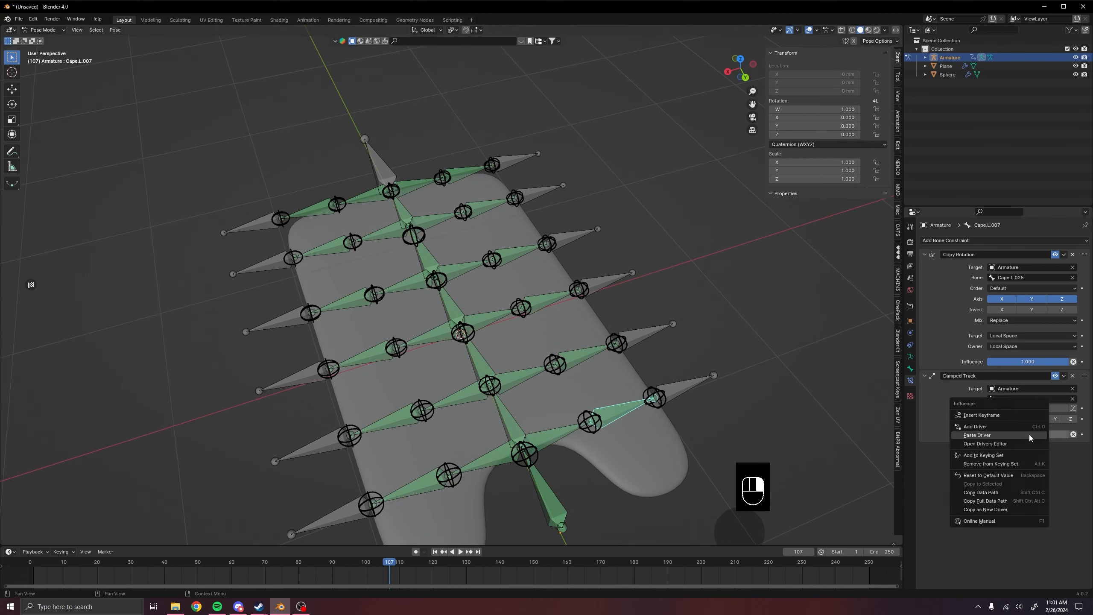
{"action": "left_click", "coordinate": [1029, 437]}
Paste the Cape Physics driver onto the Damped Track influence of Cape.L.008 and the inner left bone of its row
{"action": "left_click", "coordinate": [528, 375]}
{"action": "right_click", "coordinate": [1016, 434]}
{"action": "left_click", "coordinate": [1016, 434]}
{"action": "left_click", "coordinate": [591, 355]}
{"action": "right_click", "coordinate": [1020, 435]}
{"action": "left_click", "coordinate": [1020, 435]}
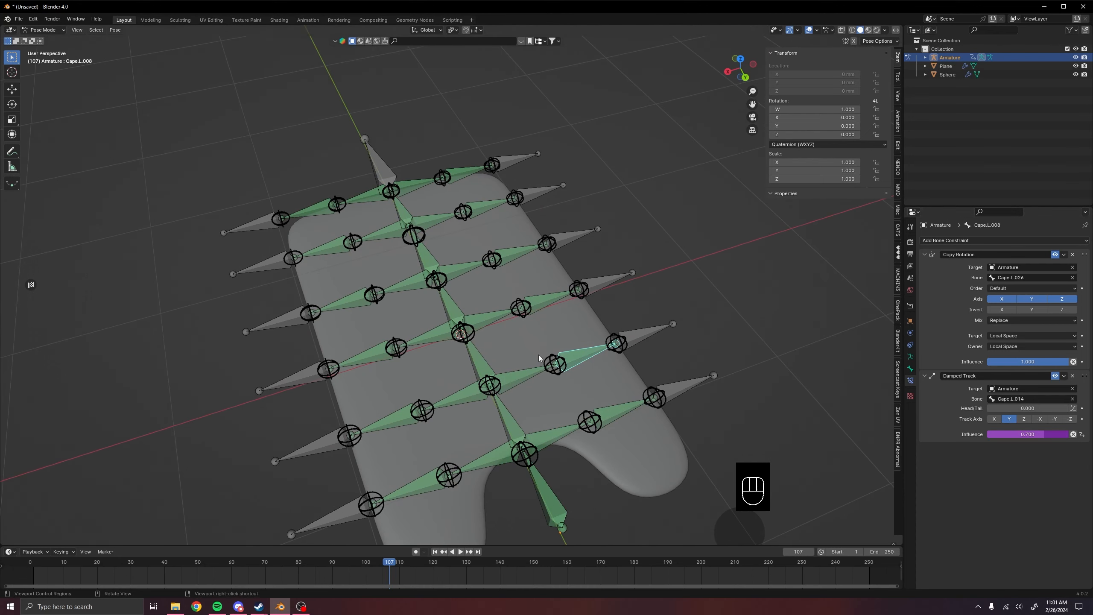
Paste the Cape Physics driver onto the Damped Track influence of both Cape.L bones in the third row from the notch
{"action": "left_click", "coordinate": [497, 322]}
{"action": "right_click", "coordinate": [1019, 436]}
{"action": "left_click", "coordinate": [1019, 437]}
{"action": "left_click", "coordinate": [549, 299]}
{"action": "right_click", "coordinate": [1015, 434]}
{"action": "left_click", "coordinate": [1015, 434]}
Paste the Cape Physics driver onto the Damped Track influence of Cape.L.004 and Cape.L.010
{"action": "left_click", "coordinate": [466, 266]}
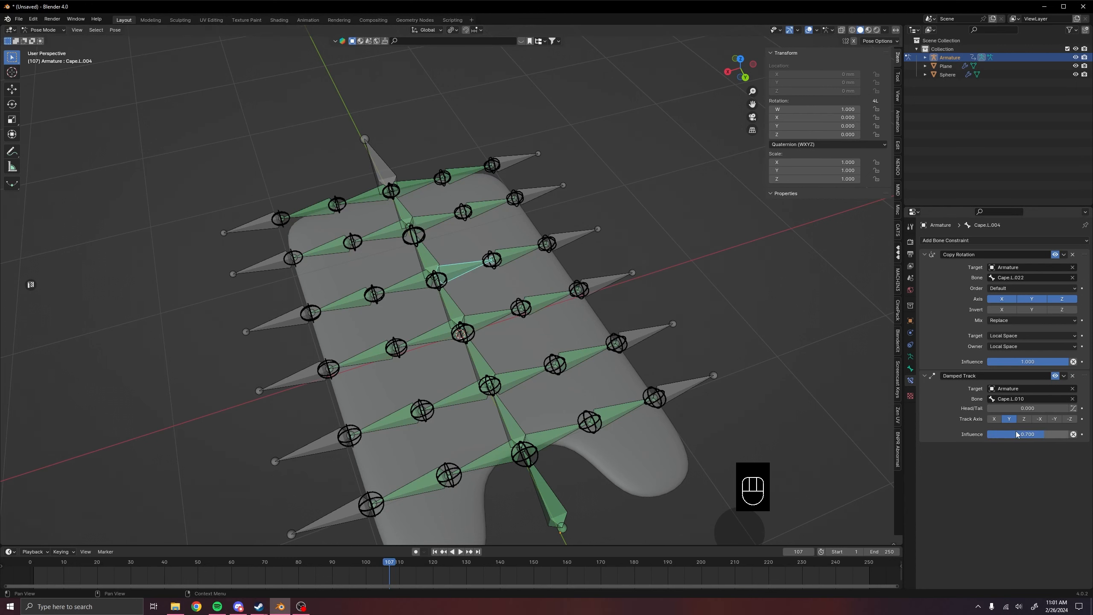
{"action": "right_click", "coordinate": [1019, 435]}
{"action": "left_click", "coordinate": [1020, 435]}
{"action": "left_click", "coordinate": [517, 249]}
{"action": "right_click", "coordinate": [1020, 435]}
{"action": "left_click", "coordinate": [1020, 435]}
Paste the Cape Physics driver onto the Damped Track influence of Cape.L.005 and Cape.L.011
{"action": "middle_click_drag", "start_coordinate": [571, 283], "coordinate": [568, 319], "text": "shift"}
{"action": "left_click", "coordinate": [434, 256]}
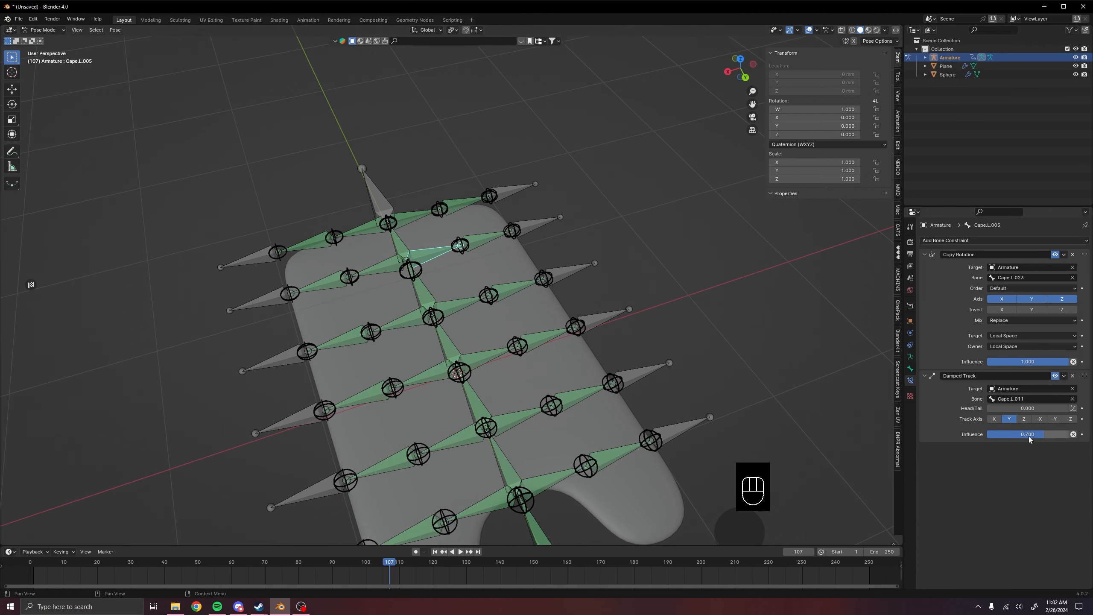
{"action": "right_click", "coordinate": [1029, 436]}
{"action": "left_click", "coordinate": [1028, 436]}
{"action": "left_click", "coordinate": [488, 241]}
{"action": "right_click", "coordinate": [1015, 434]}
{"action": "left_click", "coordinate": [1015, 434]}
Paste the Cape Physics driver onto the Damped Track influence of Cape.L.006 and Cape.L.012
{"action": "left_click", "coordinate": [410, 217]}
{"action": "right_click", "coordinate": [1012, 433]}
{"action": "left_click", "coordinate": [1012, 433]}
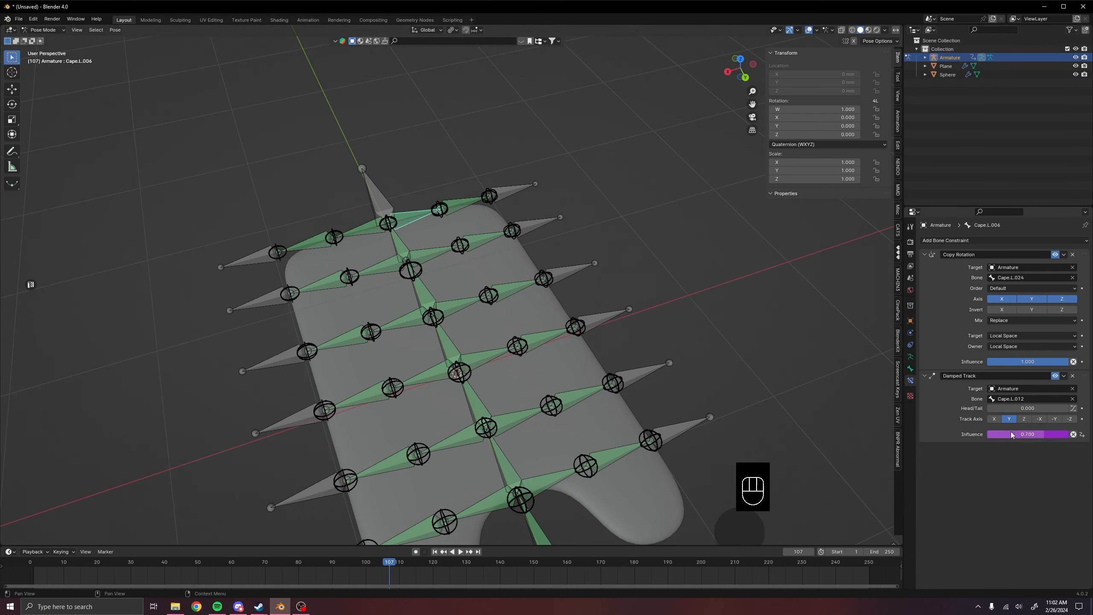
{"action": "left_click", "coordinate": [466, 206]}
{"action": "right_click", "coordinate": [1018, 433]}
{"action": "left_click", "coordinate": [1018, 433]}
Paste the Cape Physics driver onto the Damped Track influence of CapeCenter.002 and CapeCenter.003
{"action": "middle_click_drag", "start_coordinate": [375, 377], "coordinate": [448, 374]}
{"action": "left_click", "coordinate": [582, 348]}
{"action": "right_click", "coordinate": [1022, 438]}
{"action": "left_click", "coordinate": [1023, 437]}
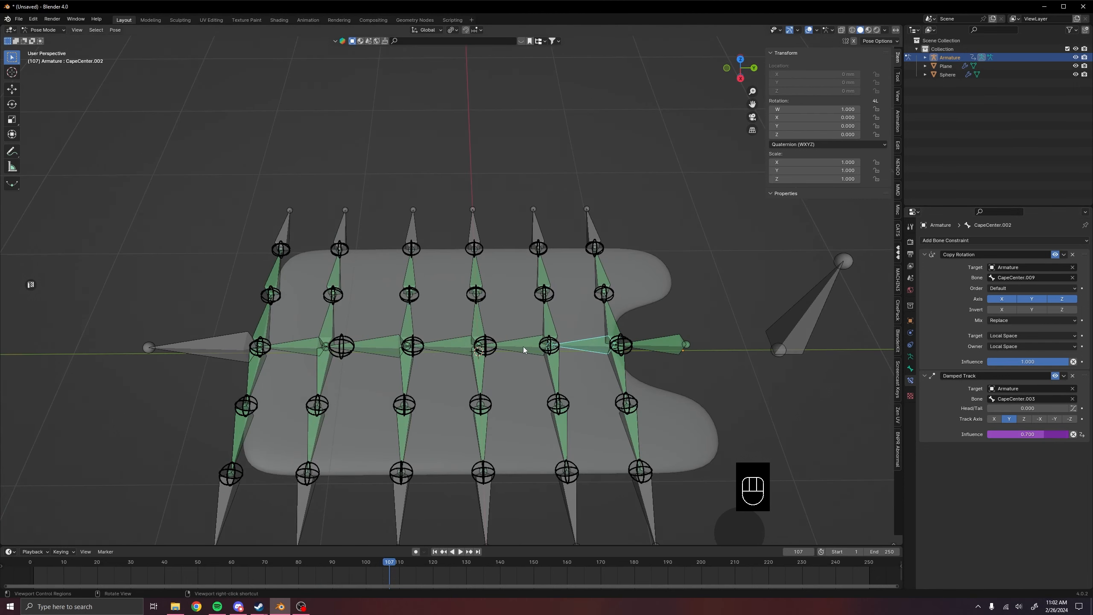
{"action": "left_click", "coordinate": [524, 348]}
{"action": "right_click", "coordinate": [1036, 431]}
{"action": "left_click", "coordinate": [1035, 430]}
Paste the Cape Physics driver onto the Damped Track influence of the remaining three center bones up to CapeCenter.006
{"action": "left_click", "coordinate": [443, 346]}
{"action": "right_click", "coordinate": [1027, 435]}
{"action": "left_click", "coordinate": [1026, 434]}
{"action": "left_click", "coordinate": [370, 347]}
{"action": "right_click", "coordinate": [1024, 436]}
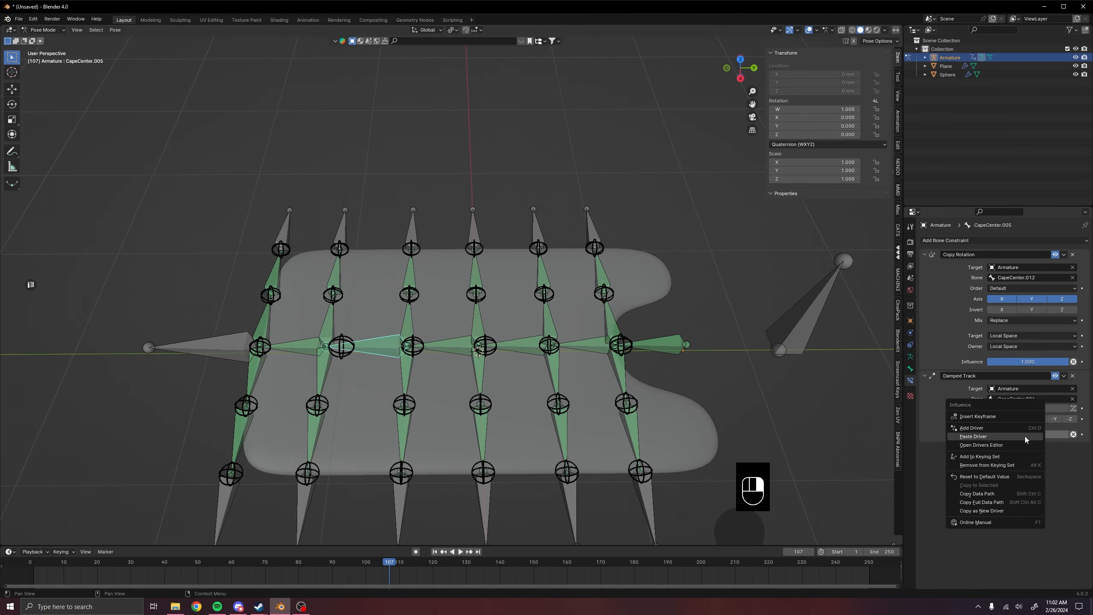
{"action": "left_click", "coordinate": [1025, 434]}
{"action": "left_click", "coordinate": [293, 339]}
{"action": "right_click", "coordinate": [1029, 434]}
{"action": "left_click", "coordinate": [1029, 433]}
Check the Damped Track influence drivers on Cape.R.001, Cape.R.008, the inner bone of its row, and CapeCenter.002
{"action": "middle_click_drag", "start_coordinate": [557, 357], "coordinate": [501, 349]}
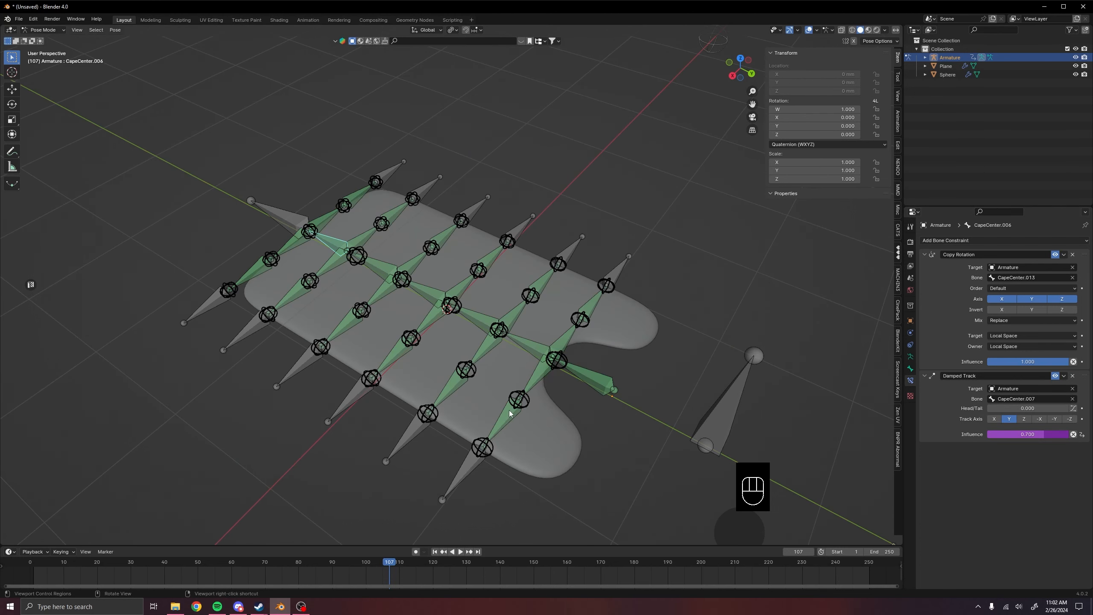
{"action": "left_click", "coordinate": [537, 377]}
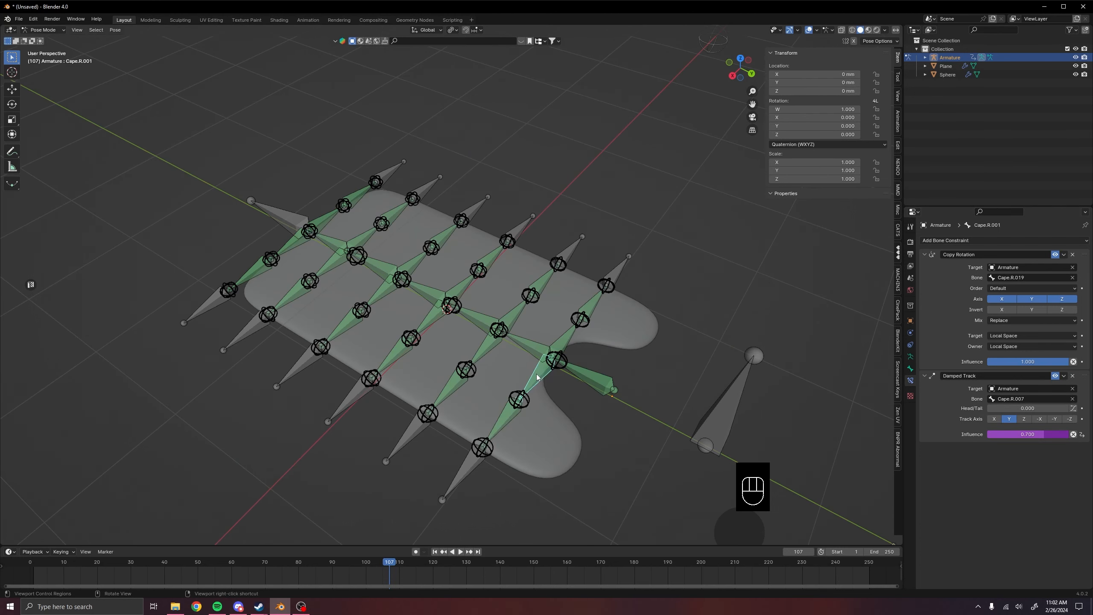
{"action": "left_click", "coordinate": [483, 348]}
{"action": "left_click", "coordinate": [450, 390]}
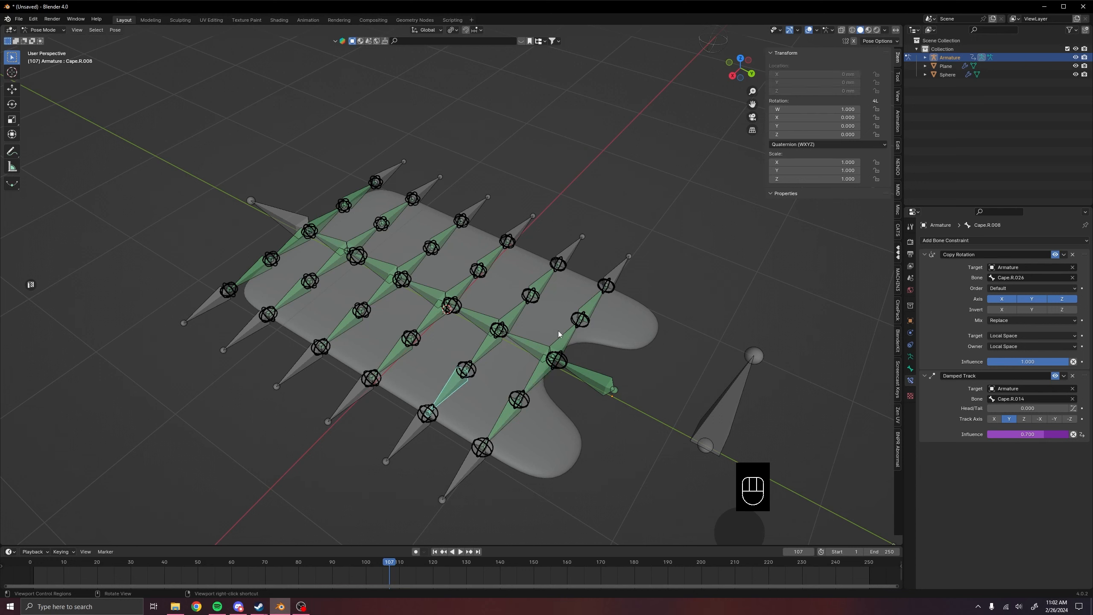
{"action": "left_click", "coordinate": [531, 343]}
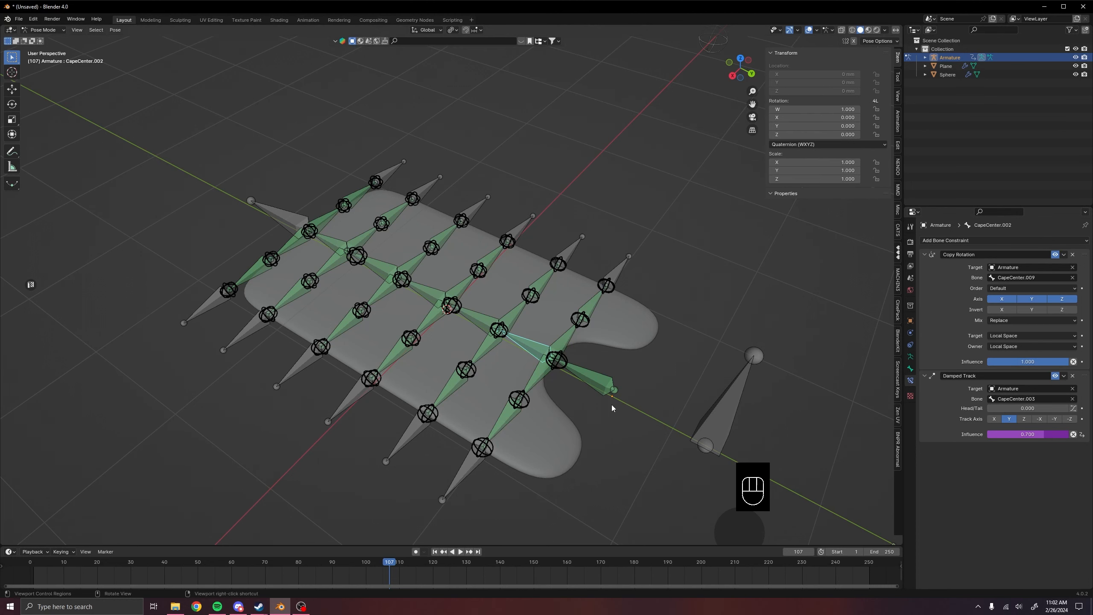
Test the cape's motion by moving the CapeCenter.008 control bone, and cancel the move
{"action": "middle_click_drag", "start_coordinate": [598, 416], "coordinate": [572, 399]}
{"action": "left_click", "coordinate": [570, 376]}
{"action": "left_click", "coordinate": [559, 355]}
{"action": "key", "text": "g"}
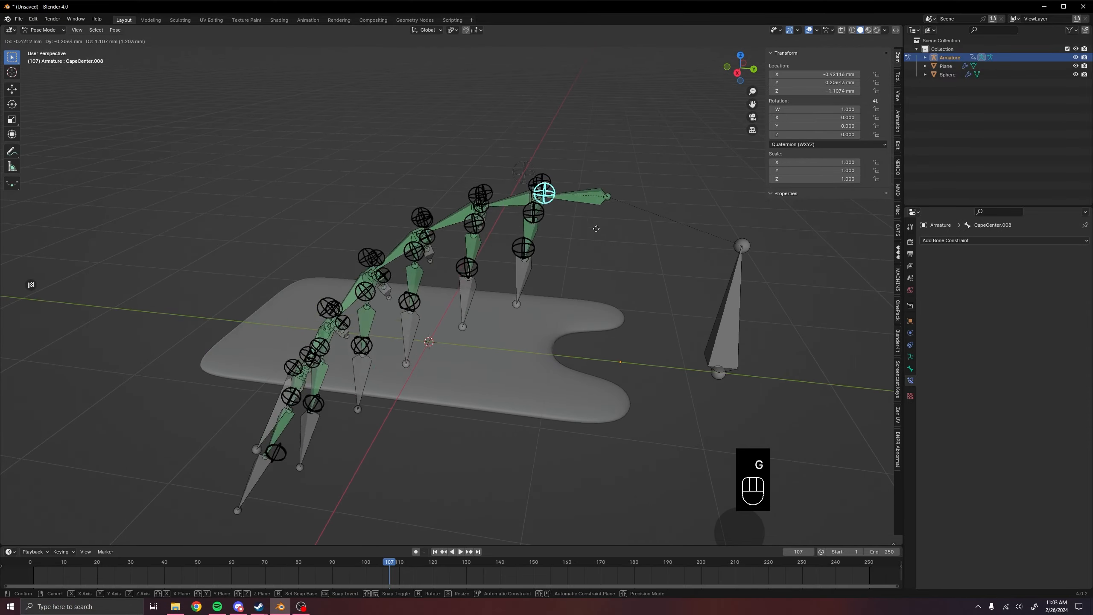
{"action": "right_click", "coordinate": [598, 381]}
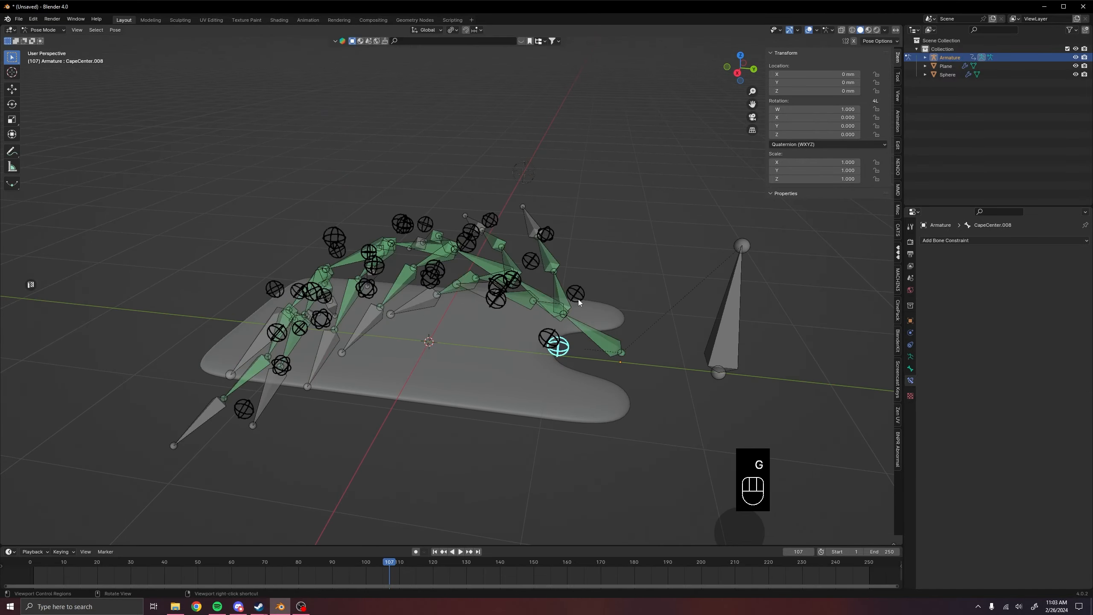
Set RootBone's Cape Physics property to 0.854 and check the driven Damped Track influence on CapeCenter.001, CapeCenter.002 and CapeCenter.006
{"action": "left_click", "coordinate": [739, 317]}
{"action": "left_click_drag", "start_coordinate": [848, 206], "coordinate": [838, 206]}
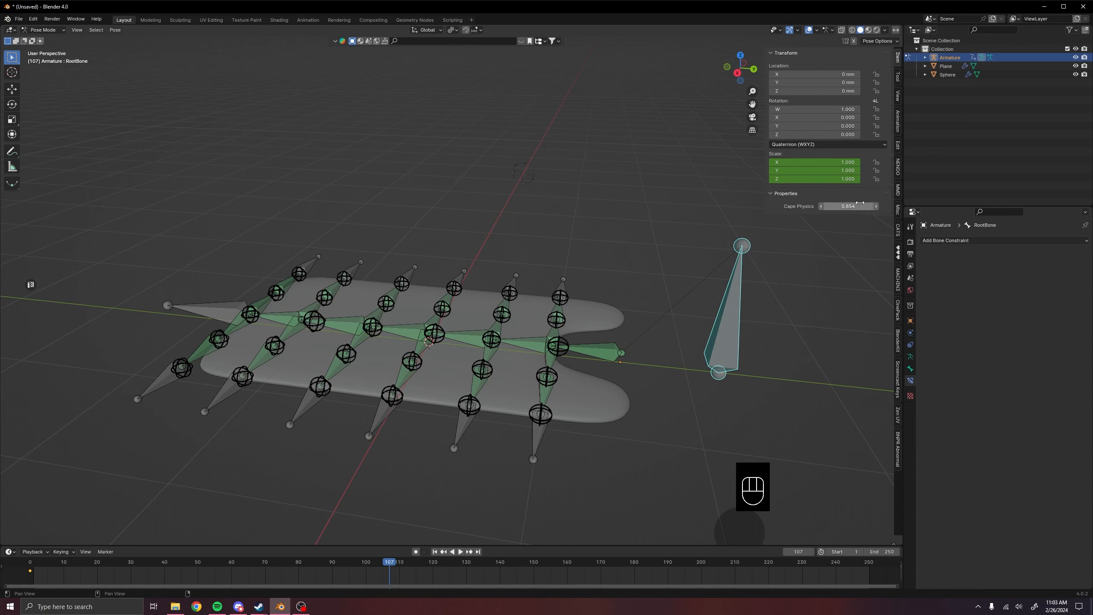
{"action": "left_click", "coordinate": [592, 347]}
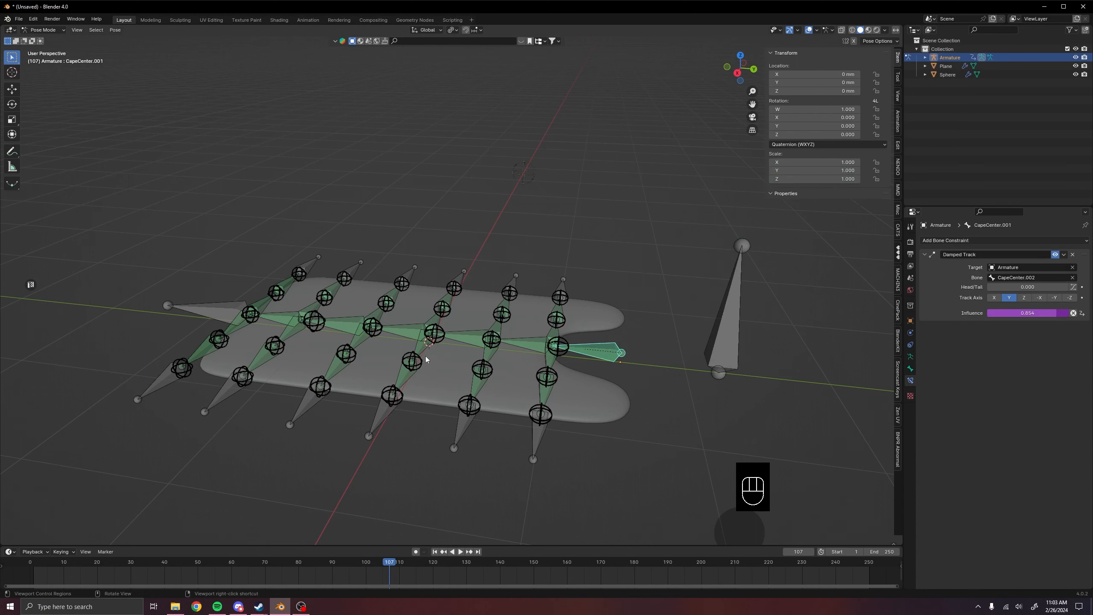
{"action": "left_click", "coordinate": [524, 344]}
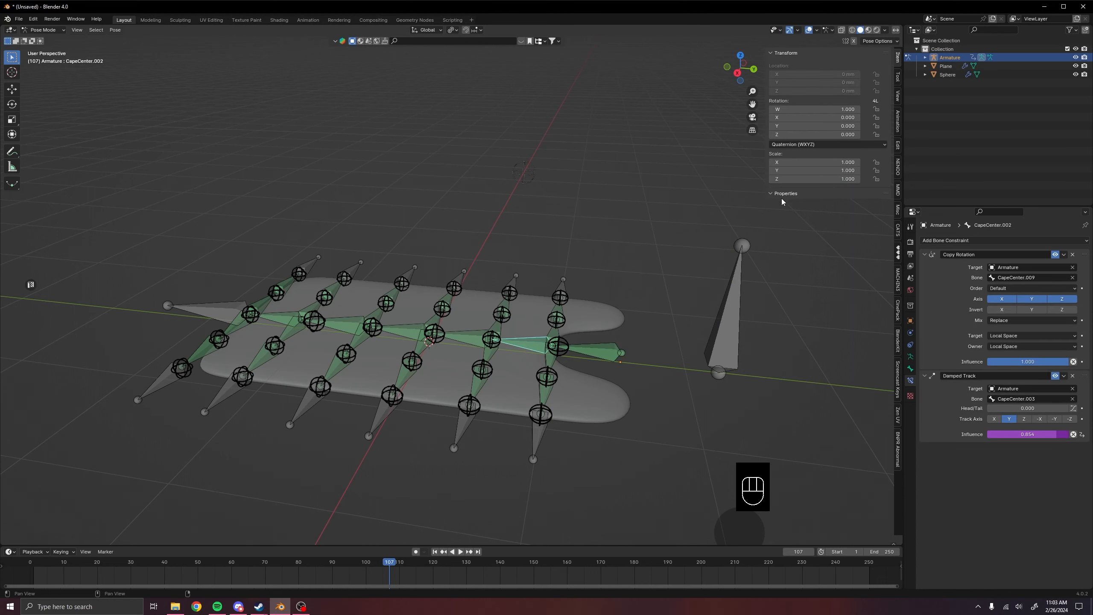
{"action": "left_click", "coordinate": [726, 299]}
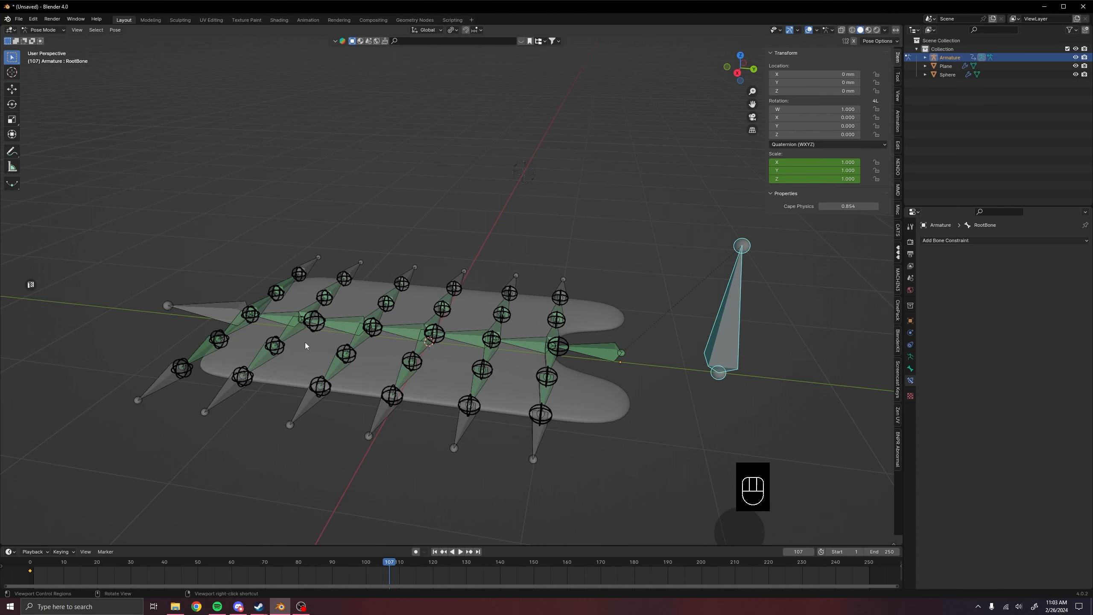
{"action": "left_click", "coordinate": [294, 319]}
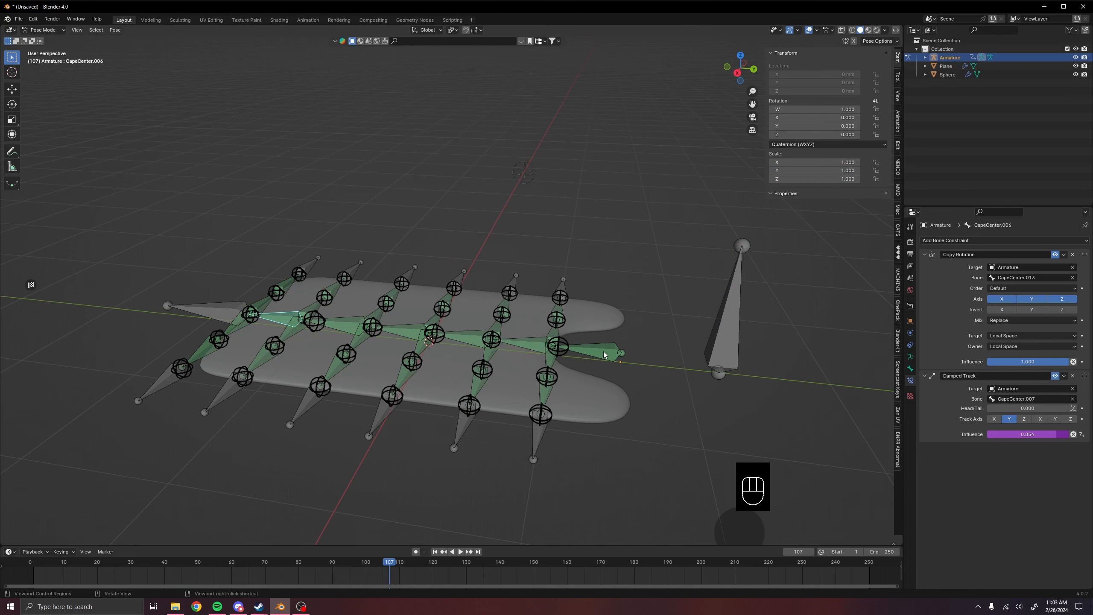
{"action": "left_click", "coordinate": [723, 328]}
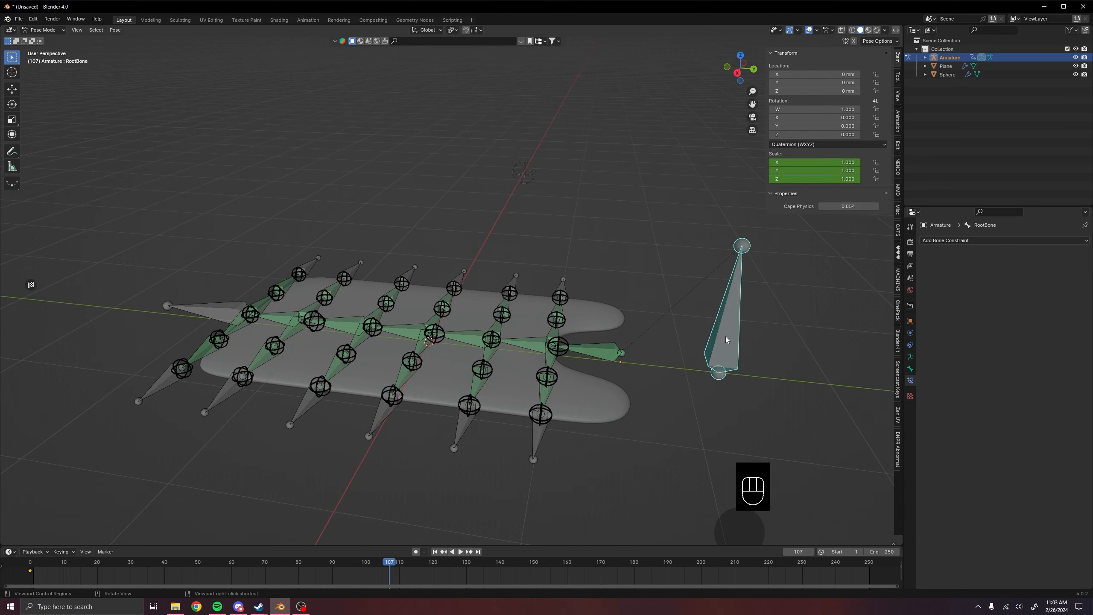
Test the new Cape Physics setting by moving the CapeCenter.008 control bone, and cancel the move
{"action": "left_click", "coordinate": [562, 343]}
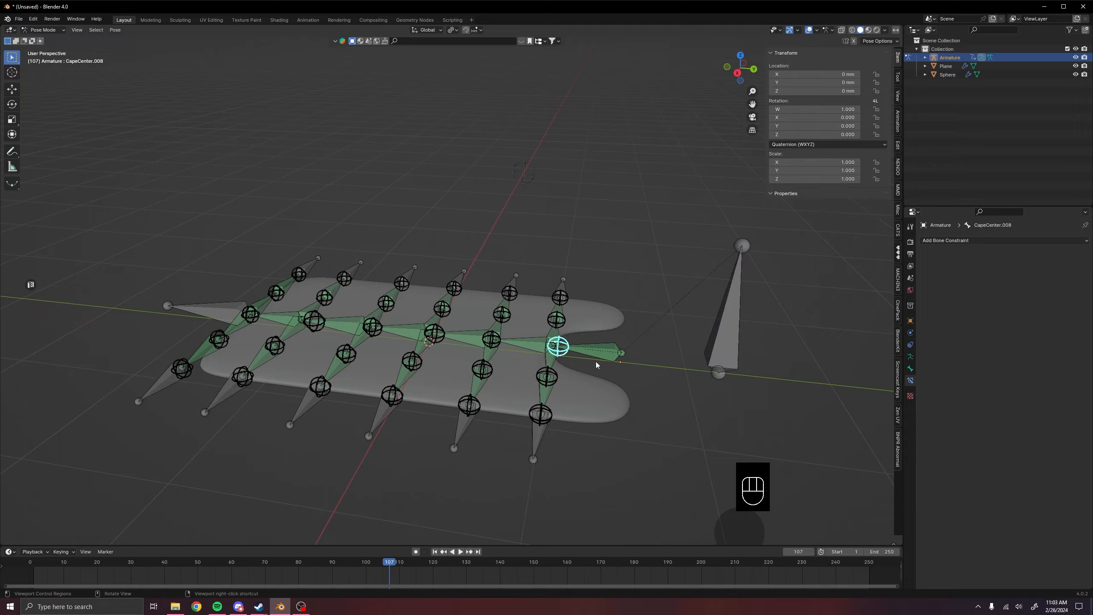
{"action": "key", "text": "g"}
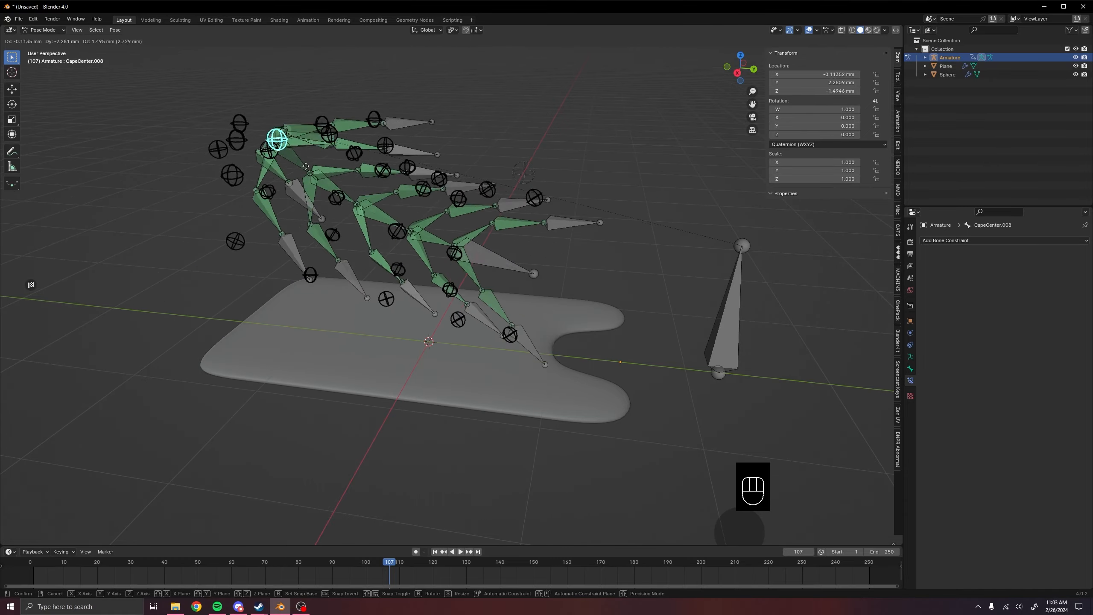
{"action": "right_click", "coordinate": [500, 285]}
Play the animation, test-rotate the CapeCenter.009 control bone and cancel the rotation, observe the cape settling, and stop playback
{"action": "key", "text": "shift+space"}
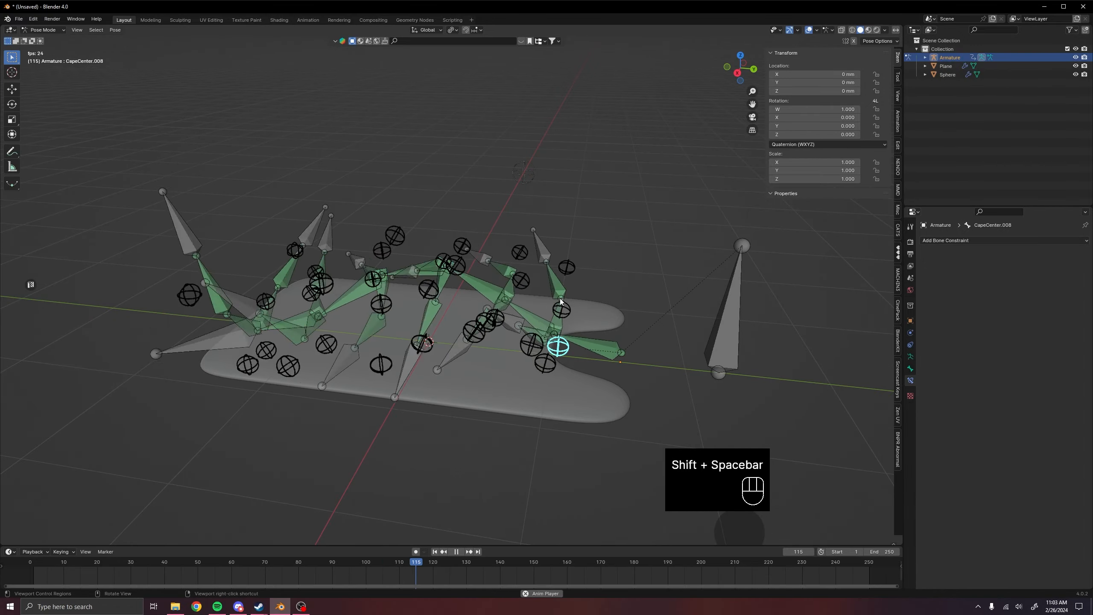
{"action": "middle_click_drag", "start_coordinate": [611, 276], "coordinate": [508, 302]}
{"action": "middle_click_drag", "start_coordinate": [567, 371], "coordinate": [576, 337]}
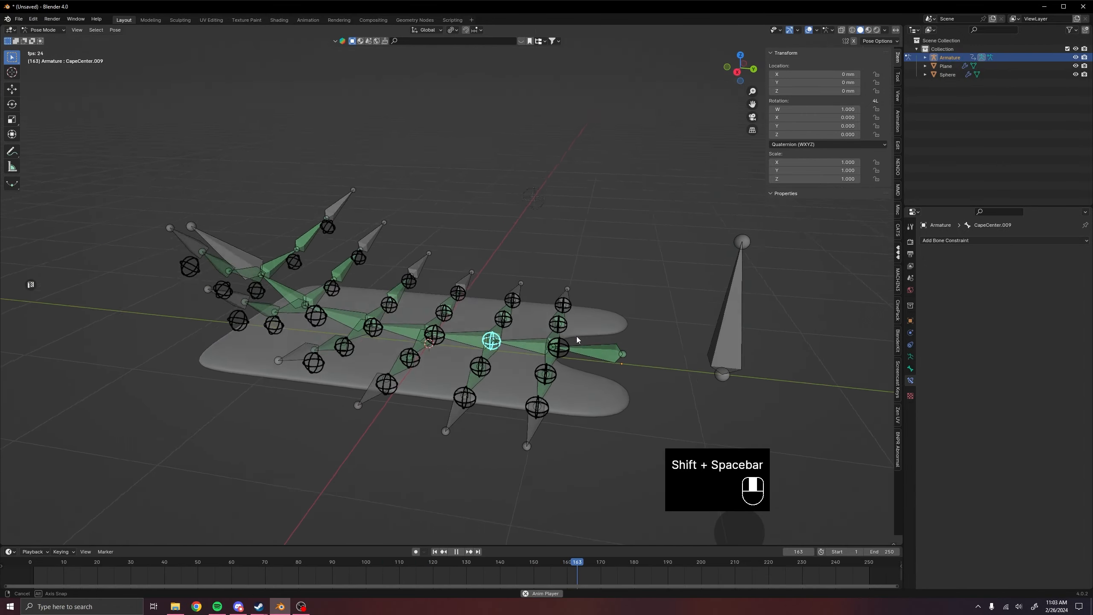
{"action": "key", "text": "r"}
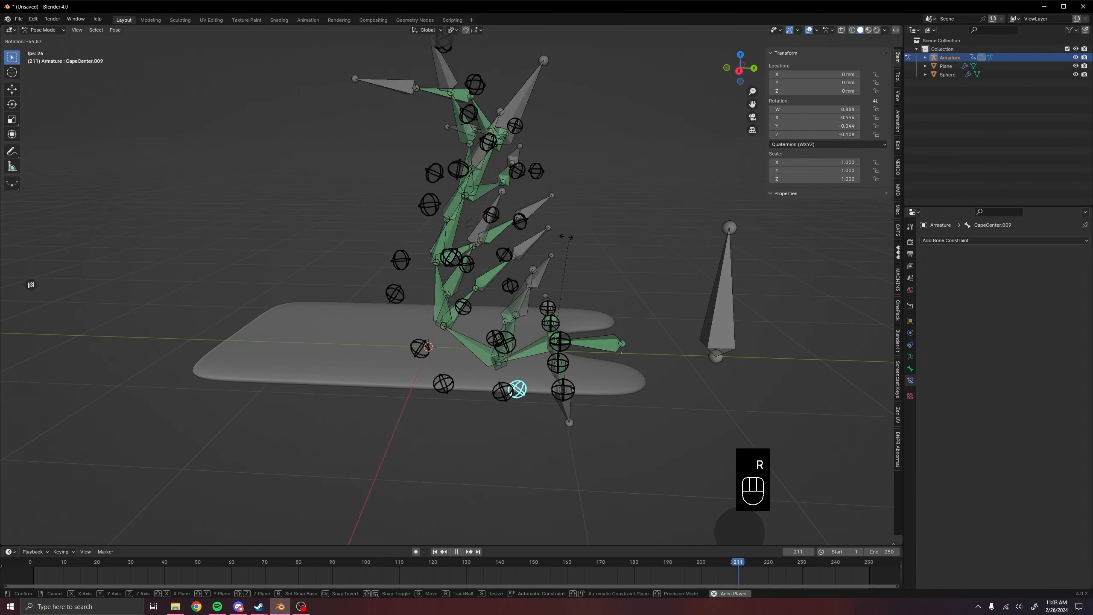
{"action": "right_click", "coordinate": [533, 270]}
{"action": "middle_click_drag", "start_coordinate": [534, 270], "coordinate": [535, 371]}
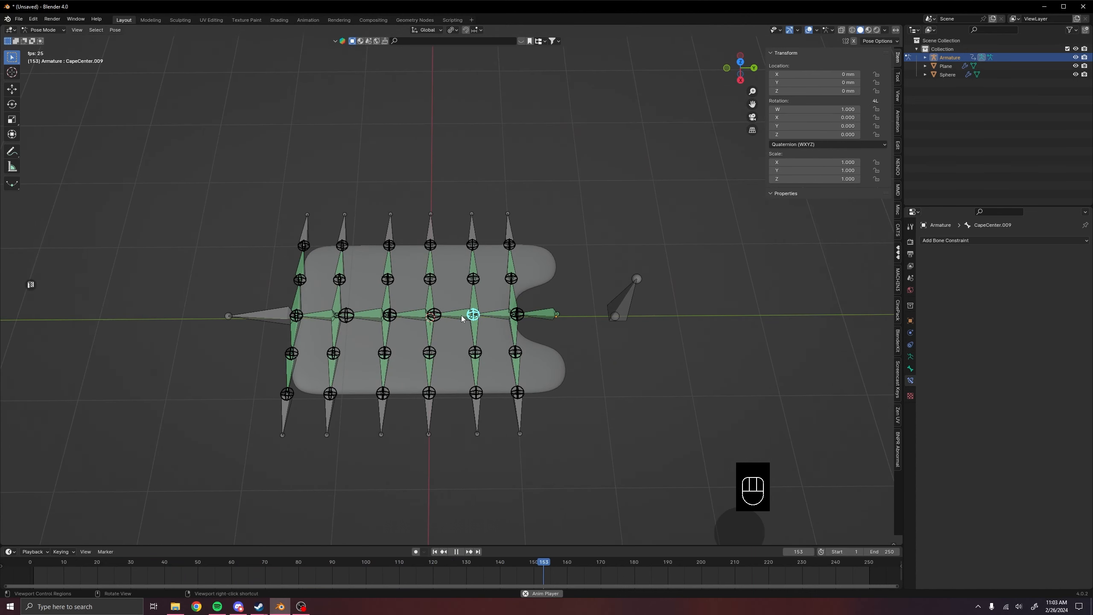
{"action": "middle_click_drag", "start_coordinate": [614, 367], "coordinate": [577, 359]}
{"action": "key", "text": "shift+space"}
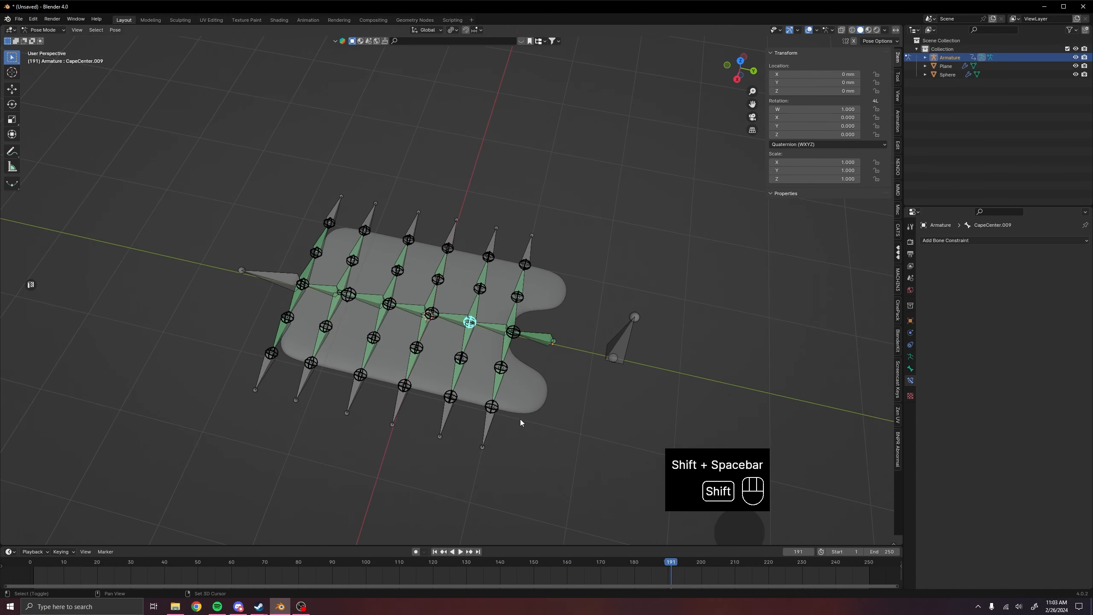
Select CapeCenter.001 together with all the bones linked to it
{"action": "middle_click_drag", "start_coordinate": [520, 418], "coordinate": [452, 210]}
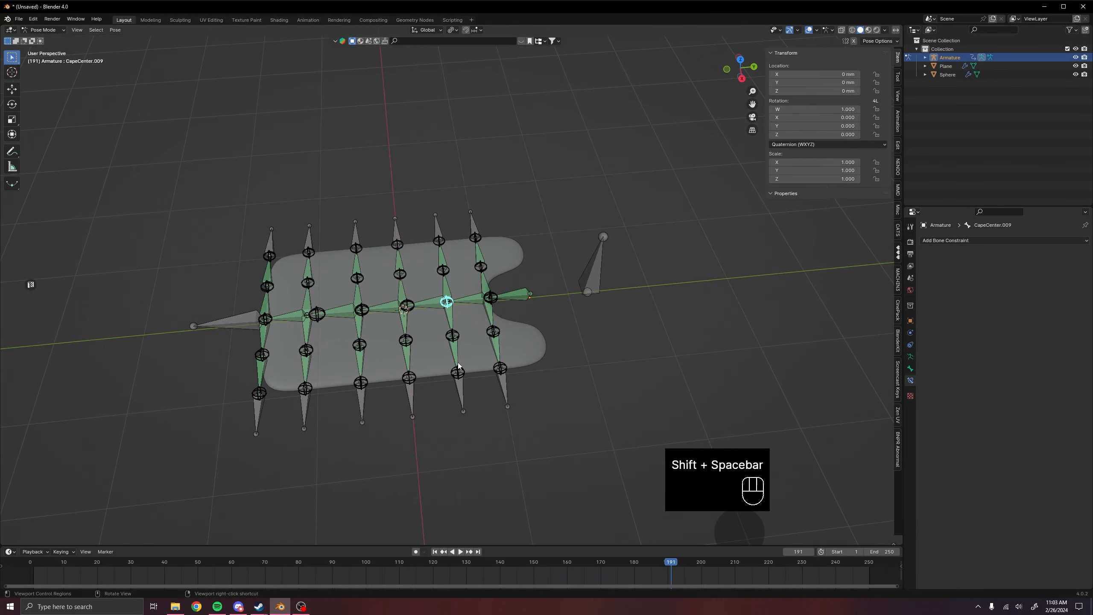
{"action": "middle_click_drag", "start_coordinate": [543, 336], "coordinate": [550, 424], "text": "shift"}
{"action": "scroll", "coordinate": [533, 364], "scroll_direction": "up", "scroll_amount": 3}
{"action": "left_click", "coordinate": [543, 294]}
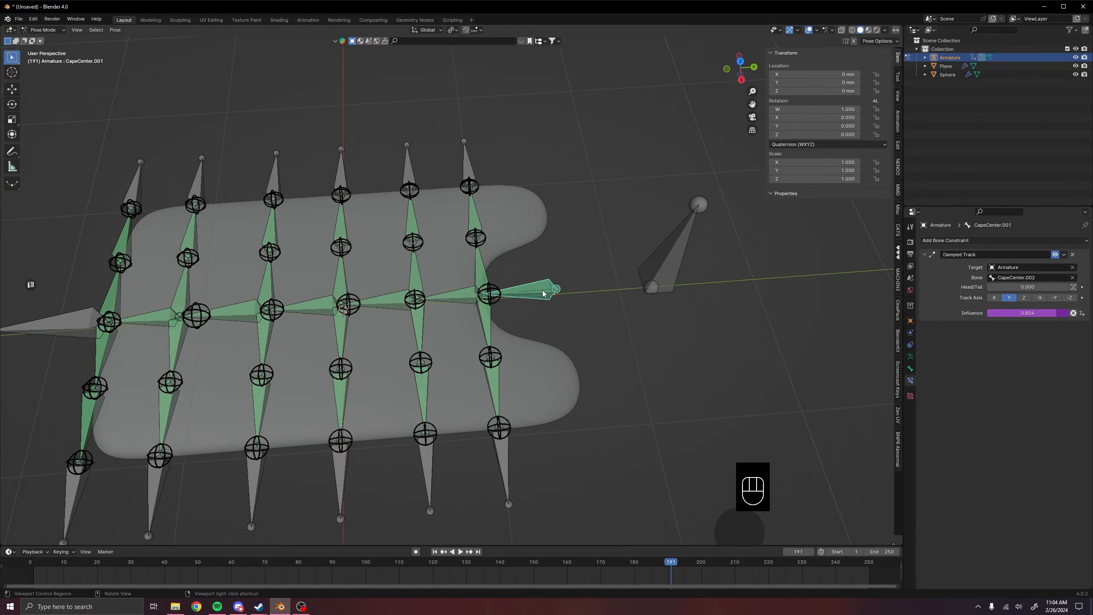
{"action": "key", "text": "ctrl+l"}
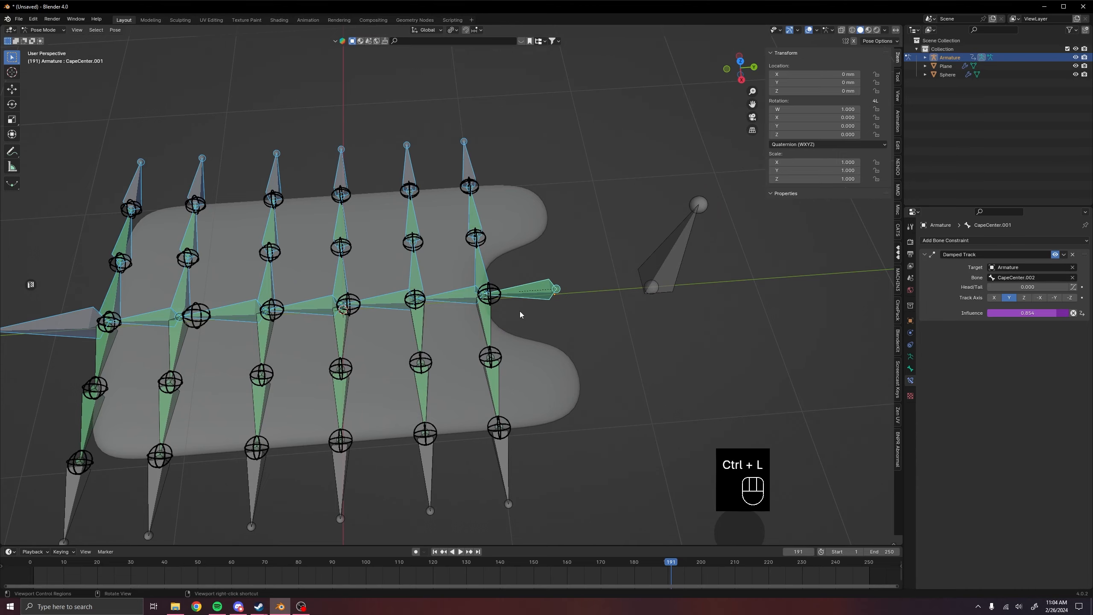
Add the inner Cape.R bones of the rows and all their linked bones to the selection
{"action": "middle_click_drag", "start_coordinate": [557, 258], "coordinate": [390, 221]}
{"action": "middle_click_drag", "start_coordinate": [403, 387], "coordinate": [445, 371]}
{"action": "left_click", "coordinate": [440, 367], "text": "shift"}
{"action": "left_click", "coordinate": [432, 232], "text": "shift"}
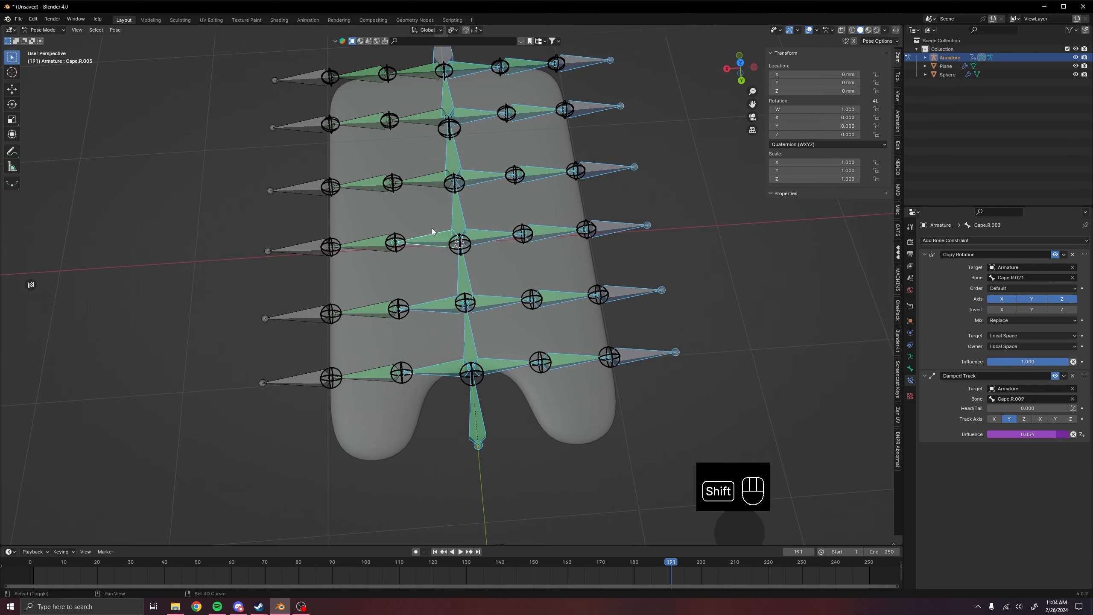
{"action": "left_click", "coordinate": [432, 175], "text": "shift"}
{"action": "left_click", "coordinate": [418, 119], "text": "shift"}
{"action": "left_click", "coordinate": [417, 70], "text": "shift"}
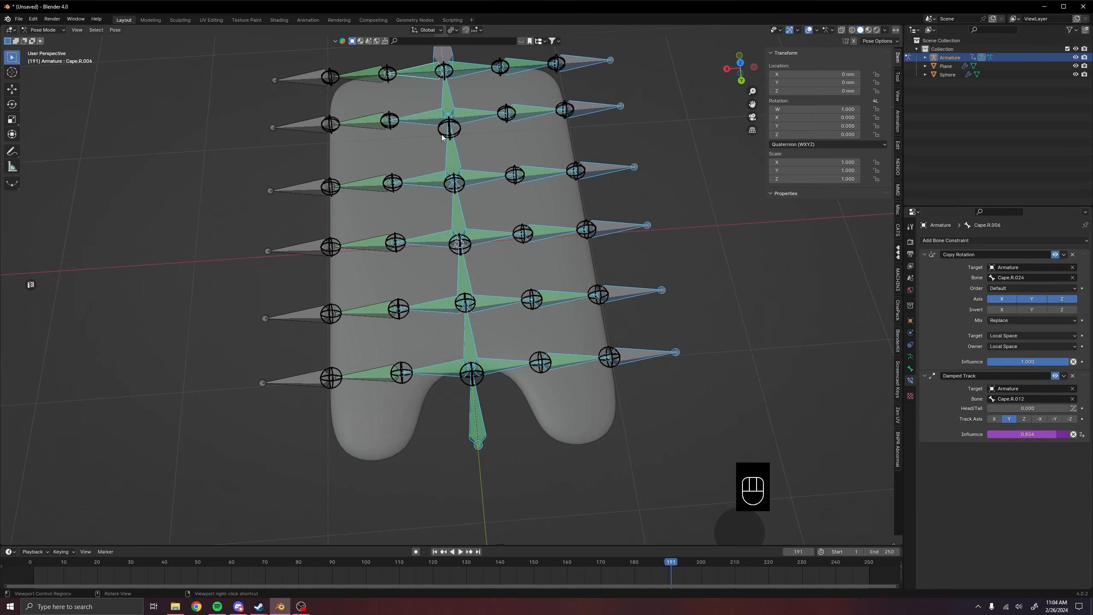
{"action": "key", "text": "ctrl+l"}
Add a new bone collection in the armature's data properties
{"action": "middle_click_drag", "start_coordinate": [227, 254], "coordinate": [528, 275]}
{"action": "middle_click_drag", "start_coordinate": [477, 300], "coordinate": [586, 358]}
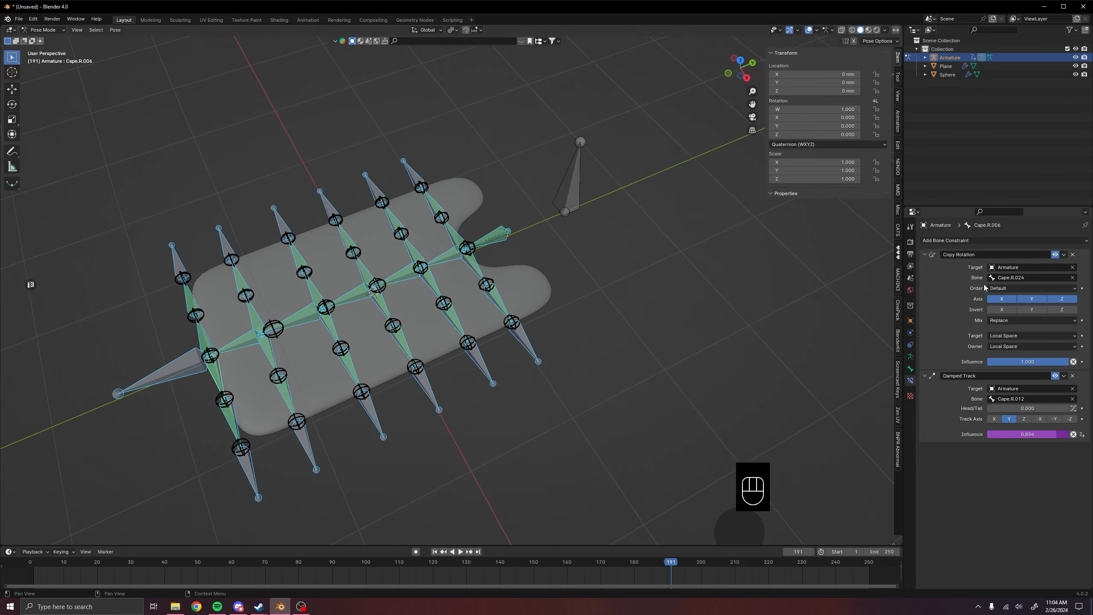
{"action": "left_click", "coordinate": [911, 357]}
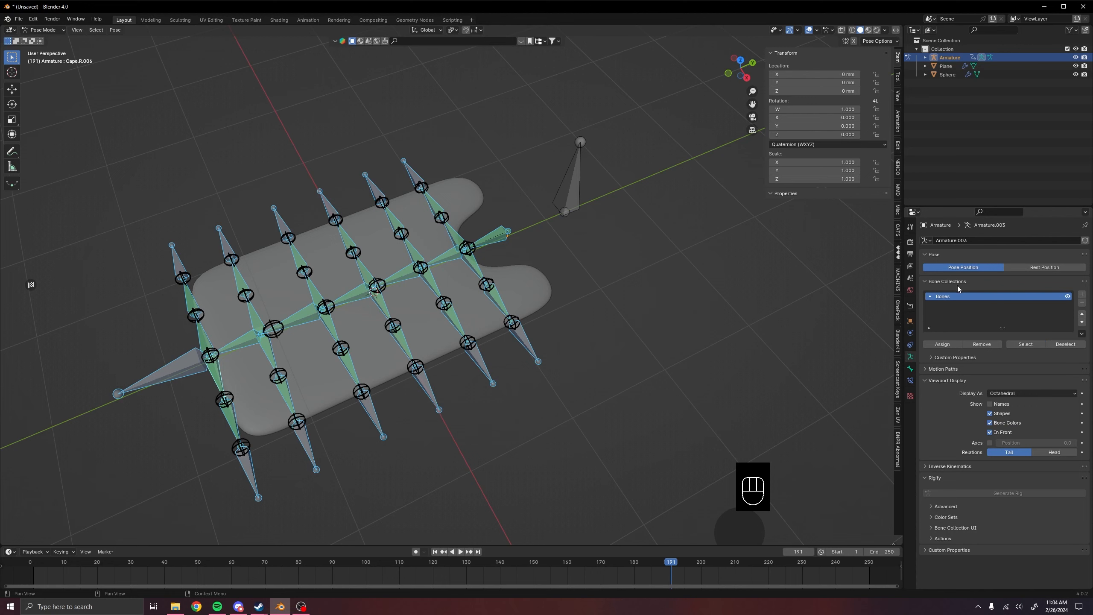
{"action": "left_click", "coordinate": [1082, 295]}
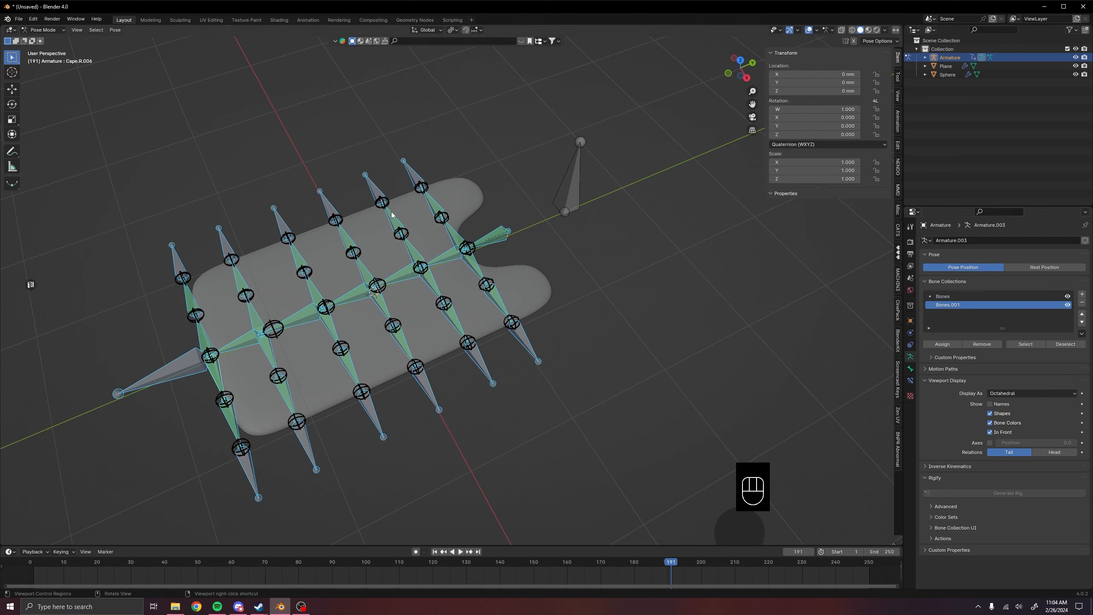
Rename the new bone collection as Deforming Bones and assign the selected cape bones to it
{"action": "middle_click_drag", "start_coordinate": [449, 323], "coordinate": [542, 313], "text": "shift"}
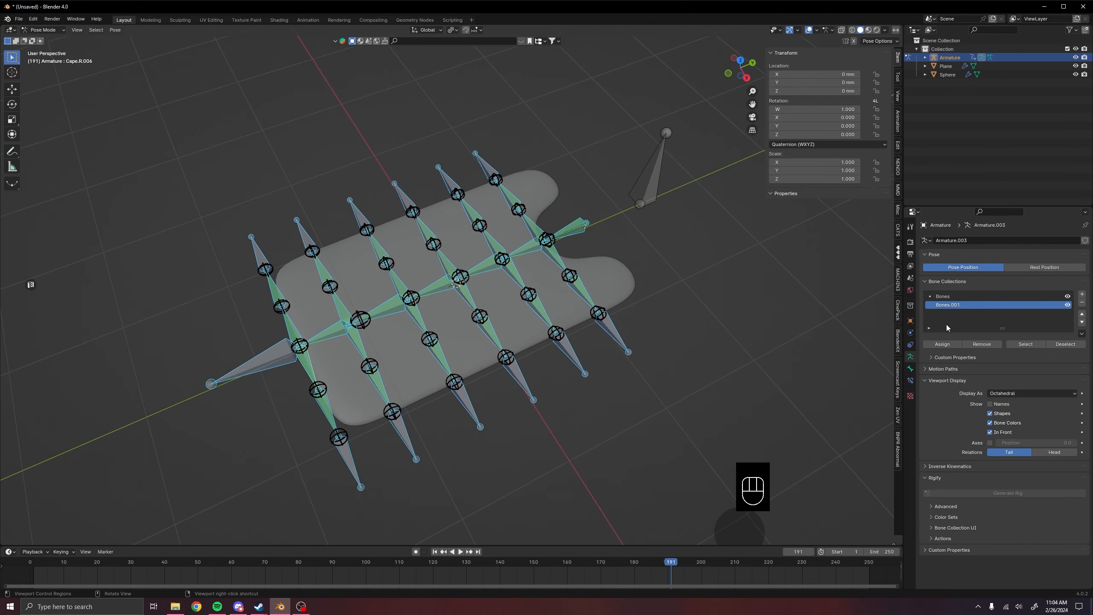
{"action": "double_click", "coordinate": [955, 305]}
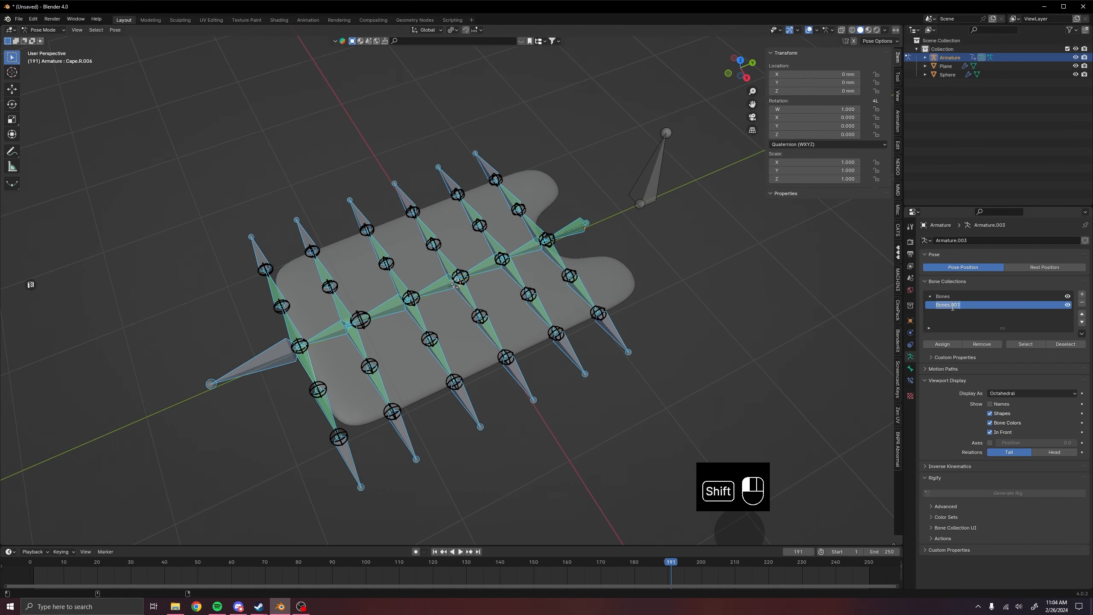
{"action": "type", "text": "Defor"}
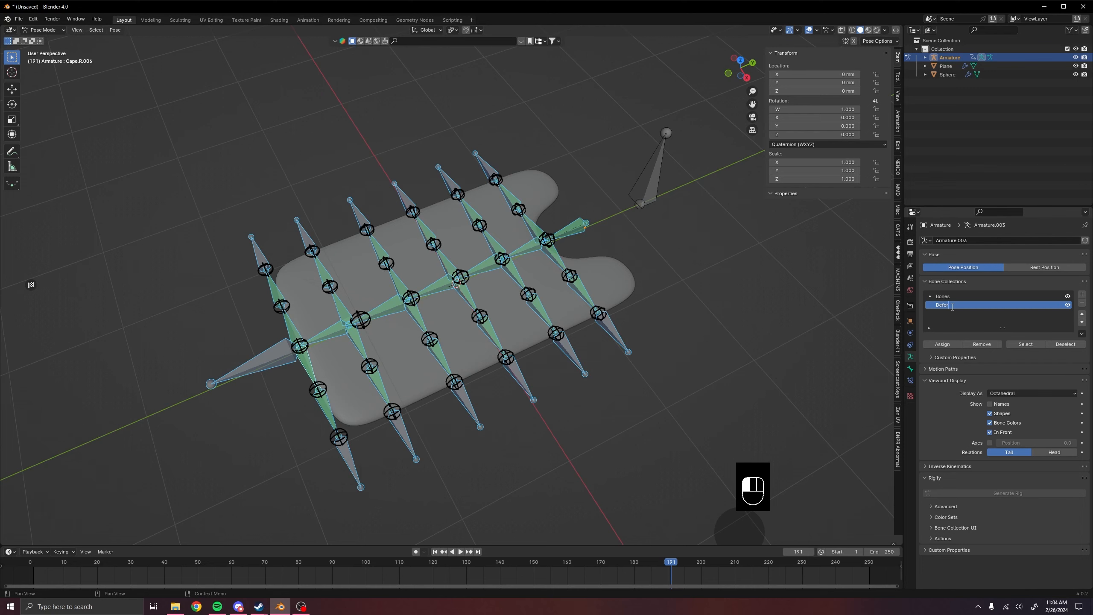
{"action": "type", "text": "ming "}
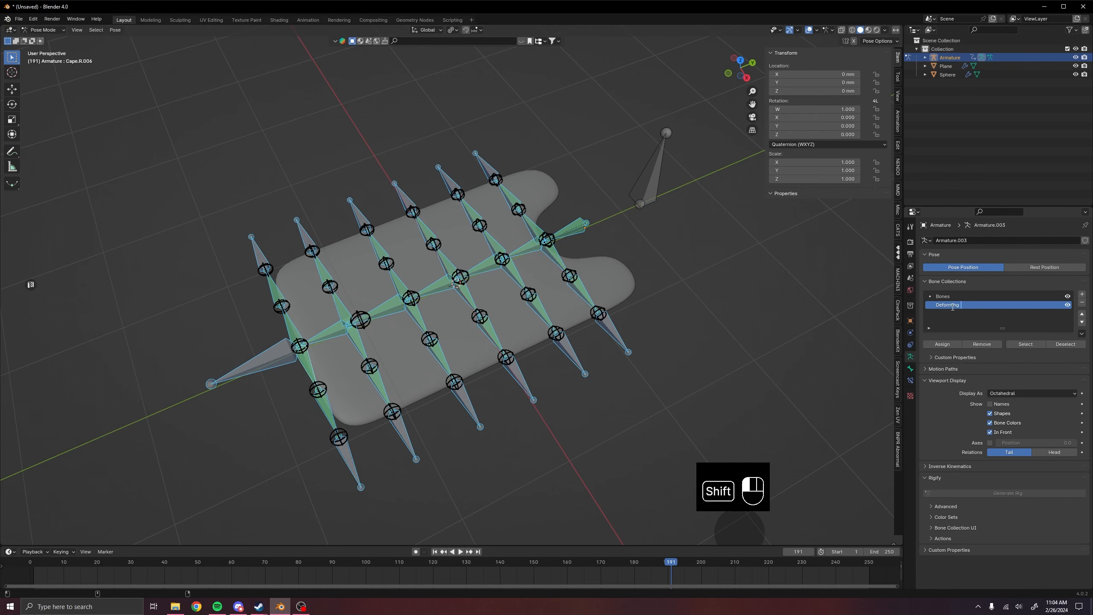
{"action": "type", "text": "Bones"}
{"action": "left_click", "coordinate": [952, 307]}
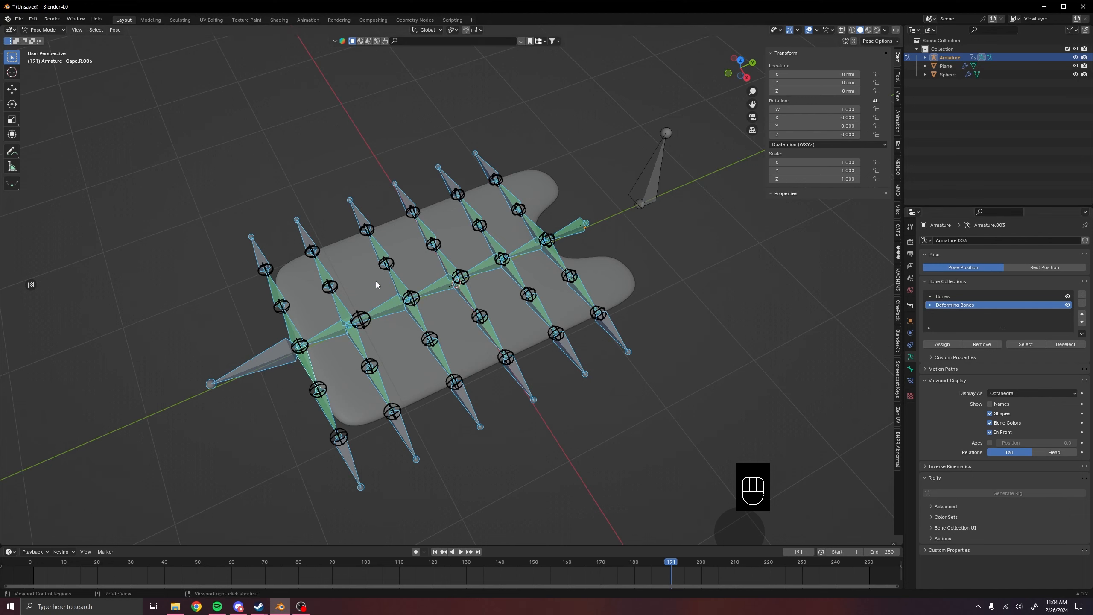
Remove the selected bones from the Bones collection and toggle each collection's visibility to check the separation
{"action": "left_click", "coordinate": [939, 297]}
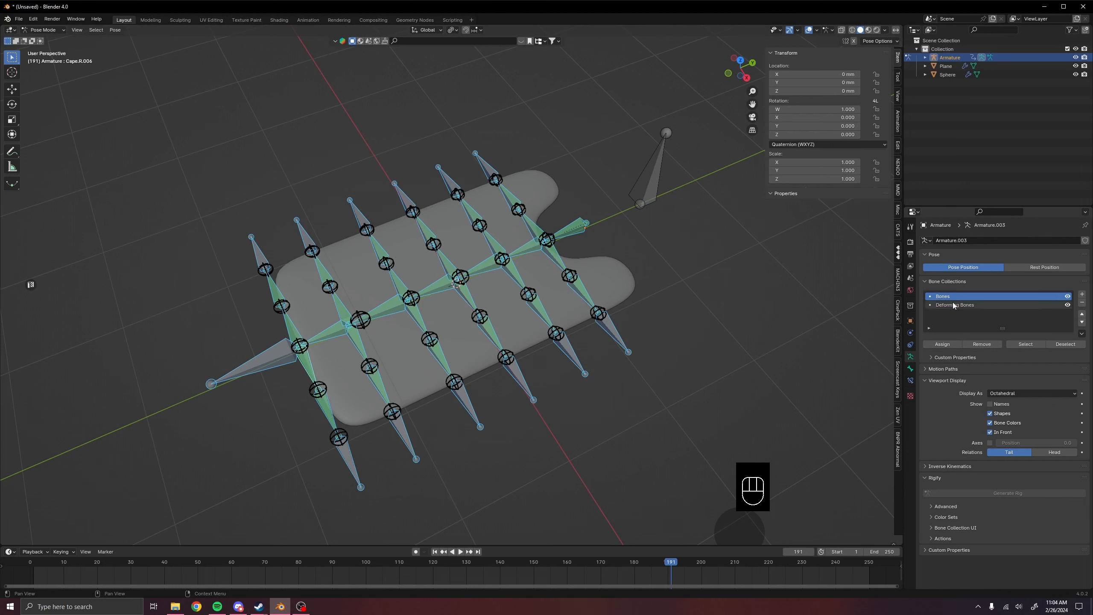
{"action": "left_click", "coordinate": [981, 344]}
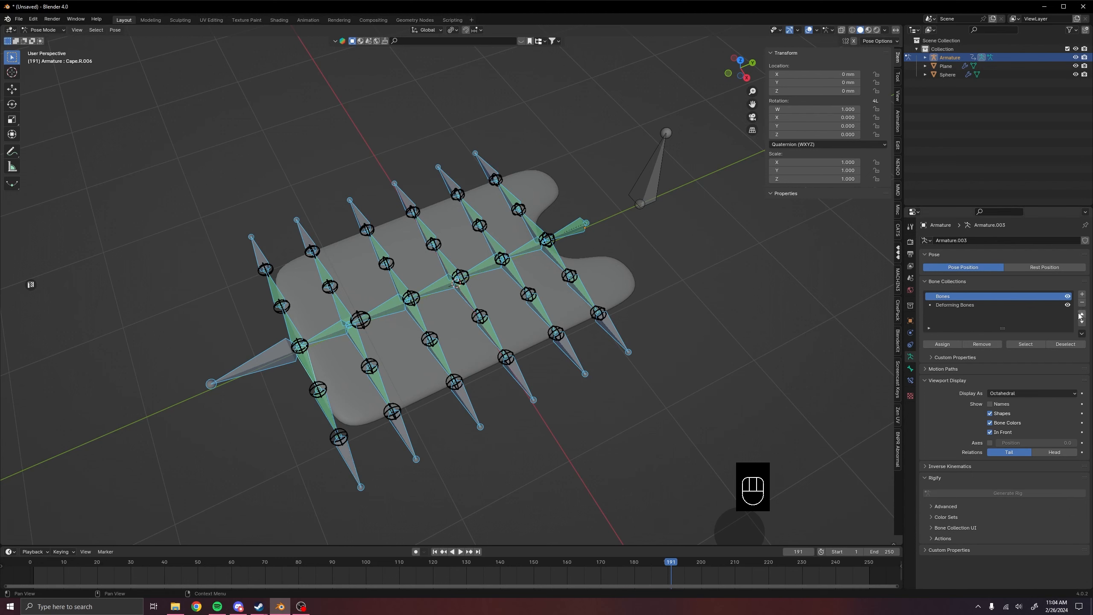
{"action": "left_click", "coordinate": [1068, 304]}
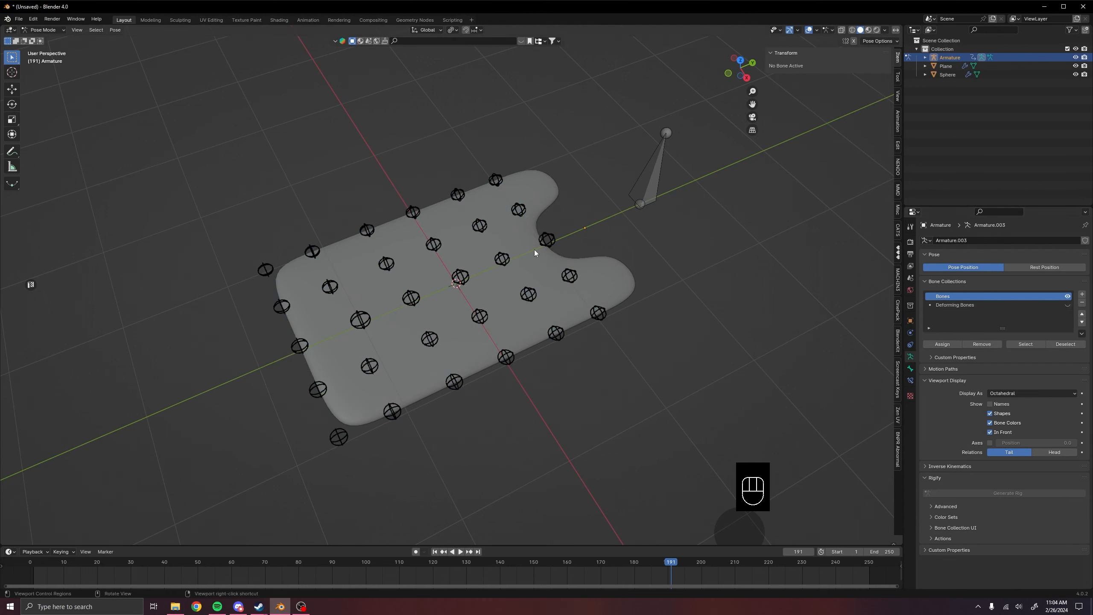
{"action": "left_click", "coordinate": [1068, 304]}
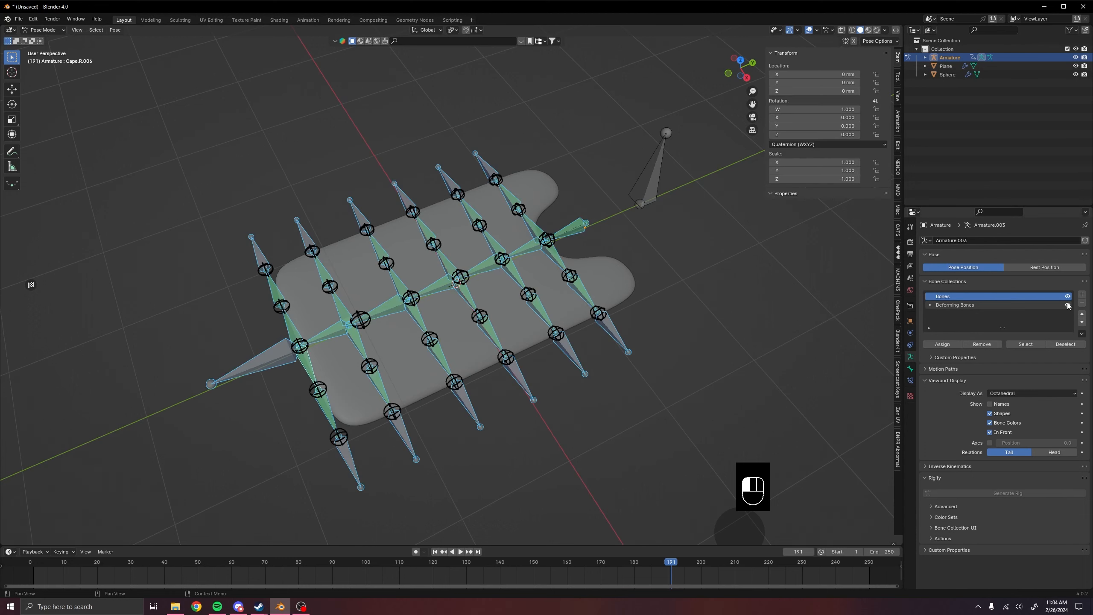
{"action": "left_click", "coordinate": [1068, 296]}
{"action": "left_click", "coordinate": [1068, 296]}
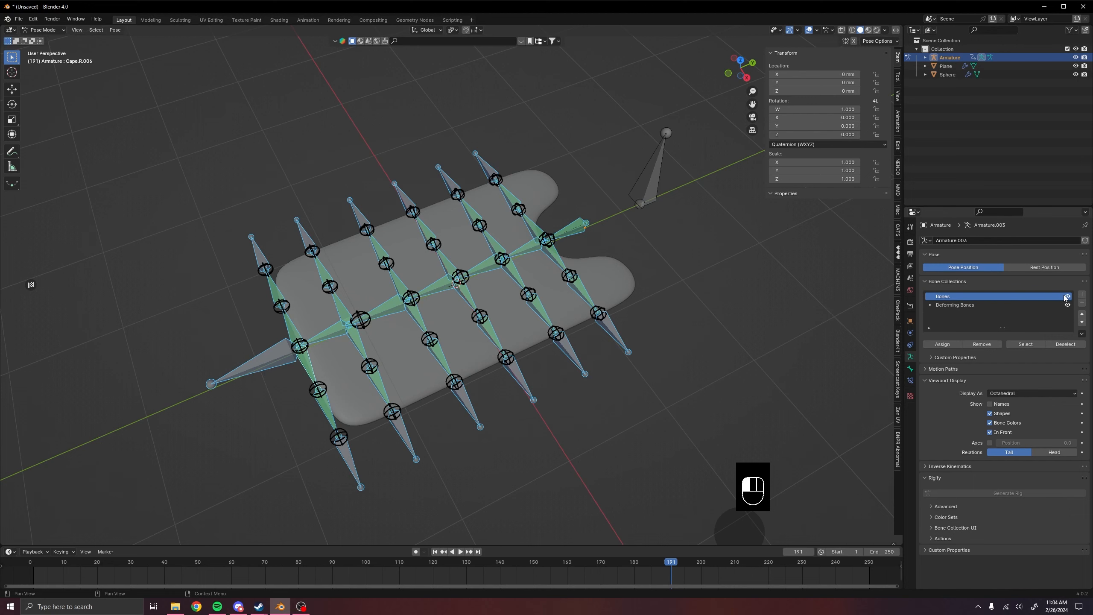
{"action": "left_click", "coordinate": [1068, 297]}
{"action": "left_click", "coordinate": [1068, 297]}
Rename the Bones collection as Controller Bones
{"action": "double_click", "coordinate": [941, 297]}
{"action": "type", "text": "Controller Bones"}
{"action": "left_click", "coordinate": [930, 296]}
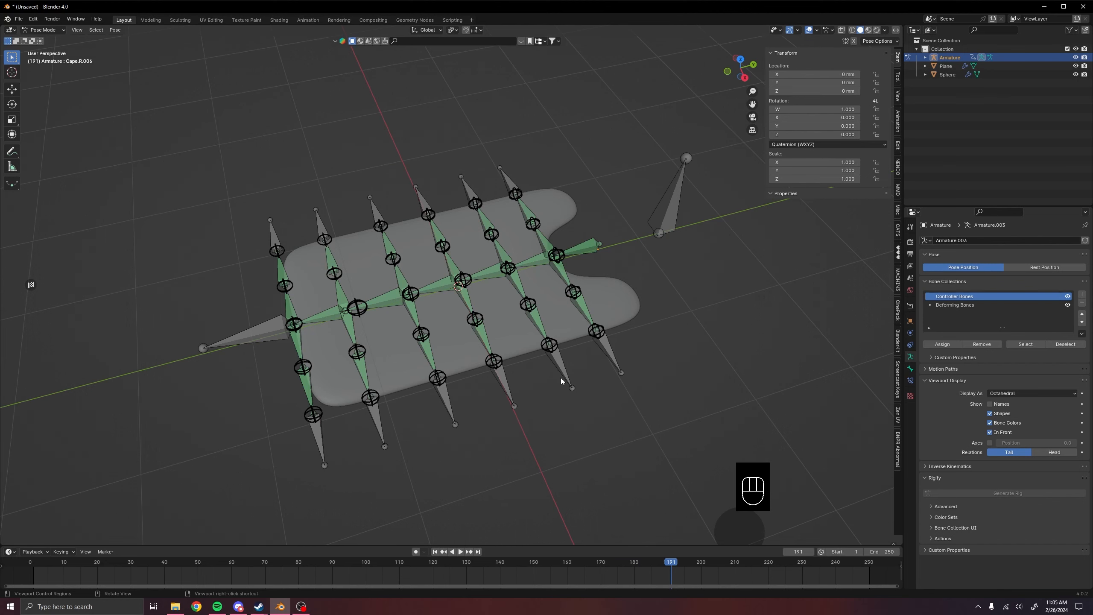
Select CapeCenter.001, the inner Cape.R bones of all six rows, and every bone linked to them
{"action": "middle_click_drag", "start_coordinate": [321, 440], "coordinate": [538, 327]}
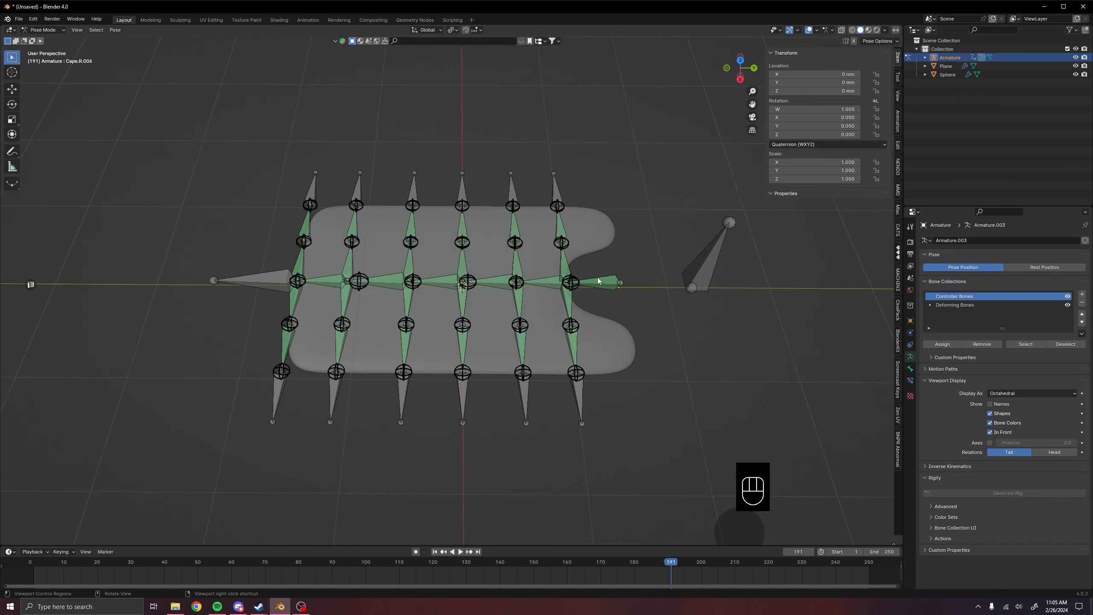
{"action": "left_click", "coordinate": [601, 282]}
{"action": "key", "text": "ctrl+l"}
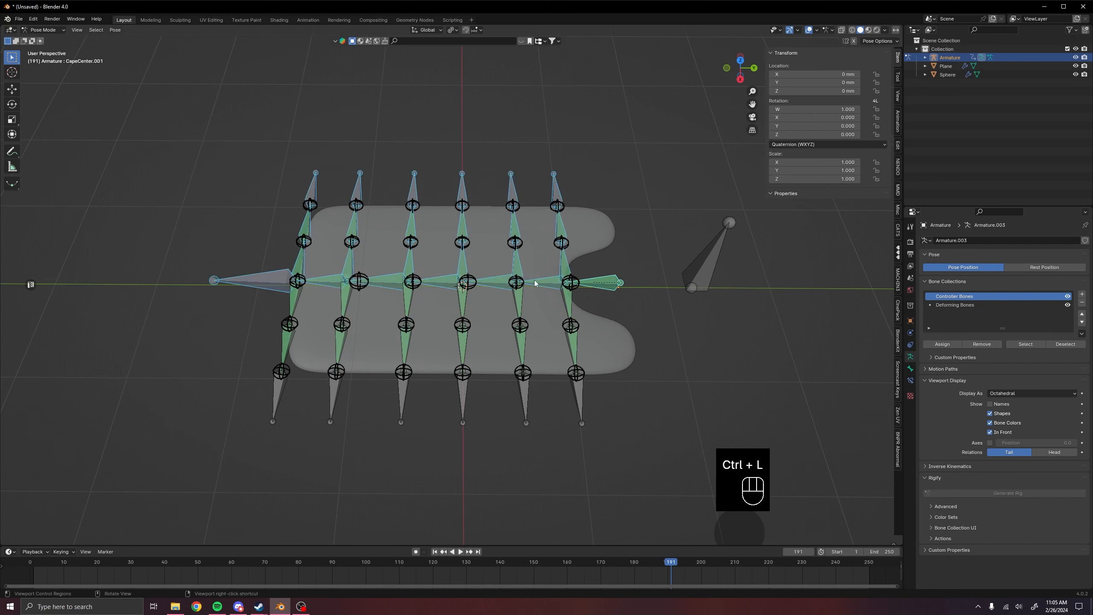
{"action": "left_click", "coordinate": [558, 303], "text": "shift"}
{"action": "left_click", "coordinate": [521, 300], "text": "shift"}
{"action": "left_click", "coordinate": [465, 297], "text": "shift"}
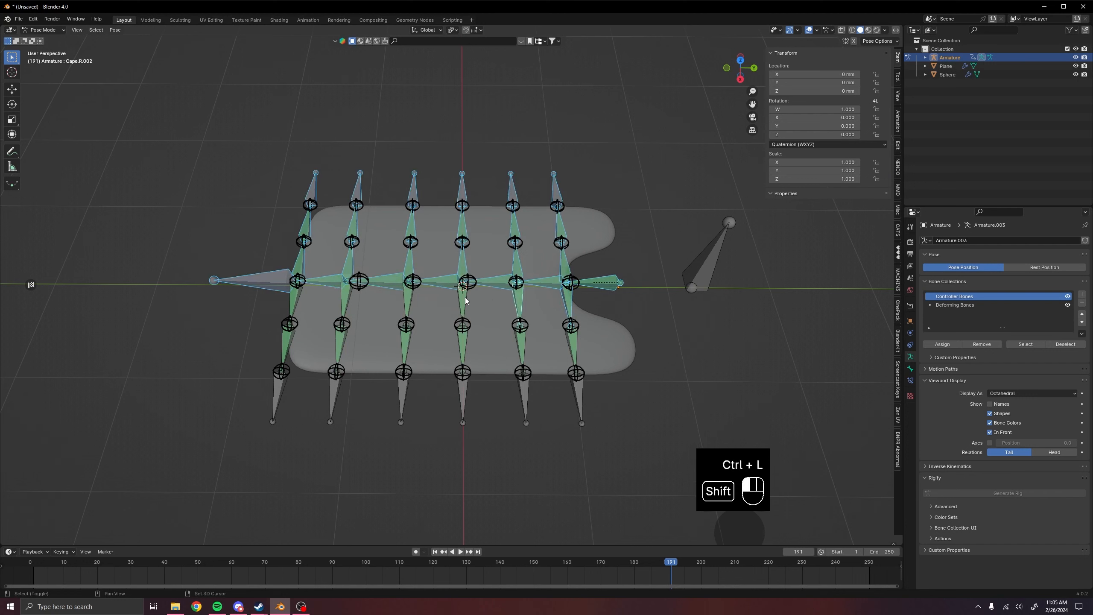
{"action": "left_click", "coordinate": [409, 307], "text": "shift"}
{"action": "left_click", "coordinate": [347, 302], "text": "shift"}
{"action": "left_click", "coordinate": [297, 303], "text": "shift"}
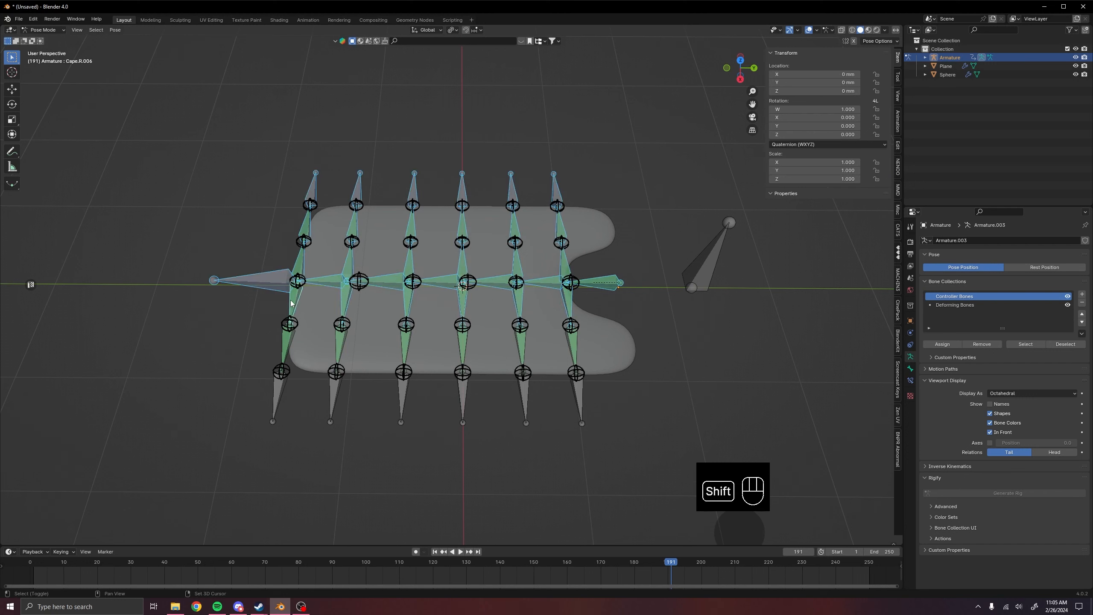
{"action": "key", "text": "ctrl+l"}
Deselect the outermost tip bones on both sides of the cape rows and the end bone of the center chain
{"action": "middle_click_drag", "start_coordinate": [269, 303], "coordinate": [400, 430]}
{"action": "left_click_drag", "start_coordinate": [273, 514], "coordinate": [586, 417], "text": "ctrl"}
{"action": "left_click_drag", "start_coordinate": [486, 471], "coordinate": [611, 390], "text": "ctrl"}
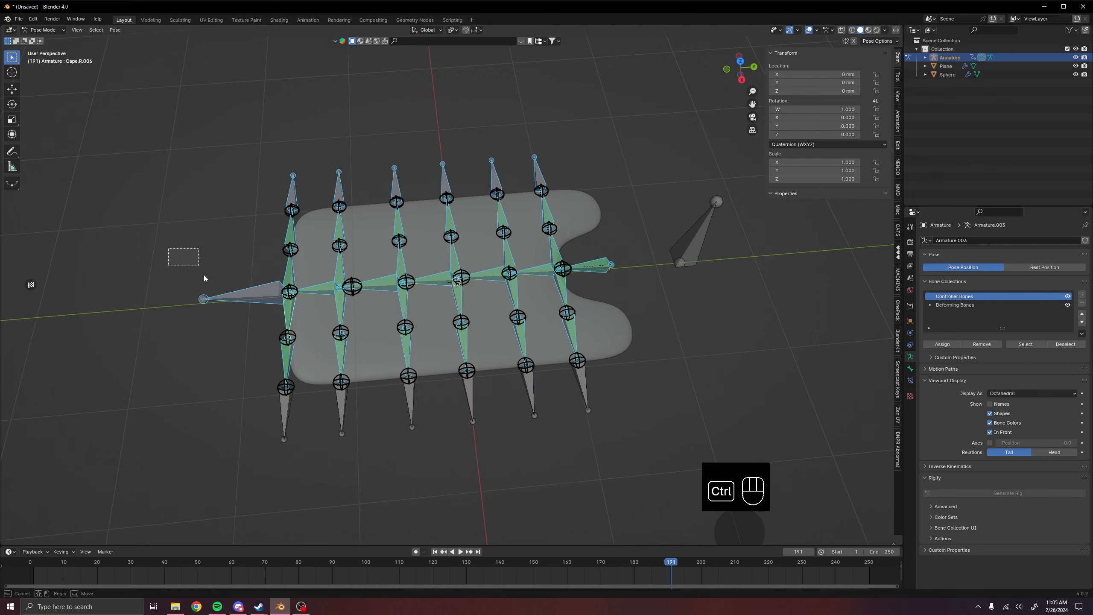
{"action": "left_click_drag", "start_coordinate": [247, 144], "coordinate": [467, 193], "text": "ctrl"}
{"action": "left_click_drag", "start_coordinate": [492, 149], "coordinate": [566, 172], "text": "ctrl"}
{"action": "middle_click_drag", "start_coordinate": [434, 330], "coordinate": [536, 289]}
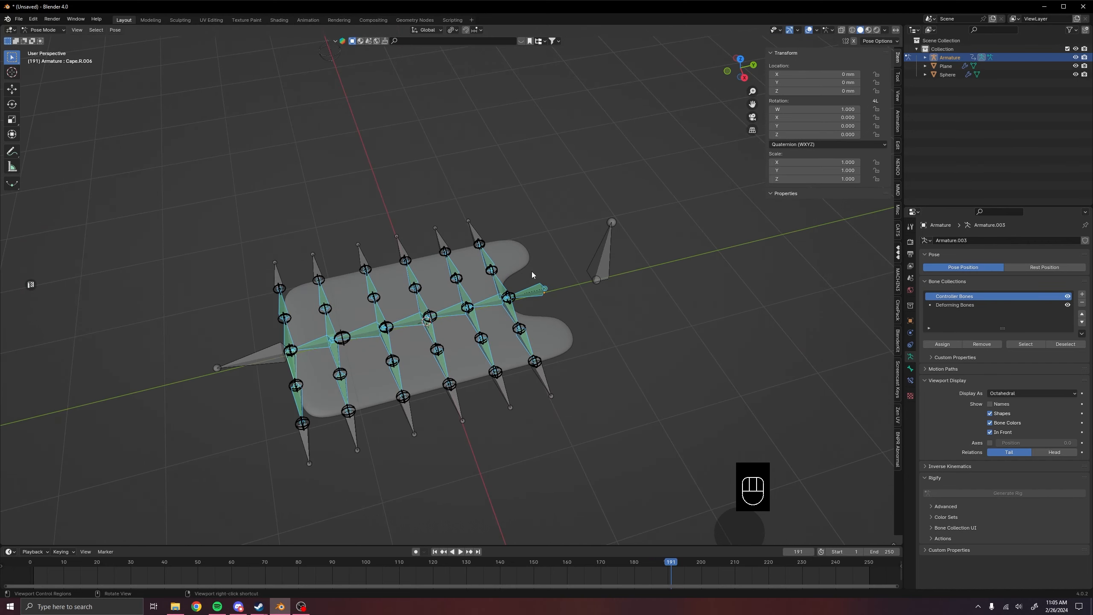
Invert the bone selection and turn off Deform for all the selected bones
{"action": "key", "text": "ctrl+i"}
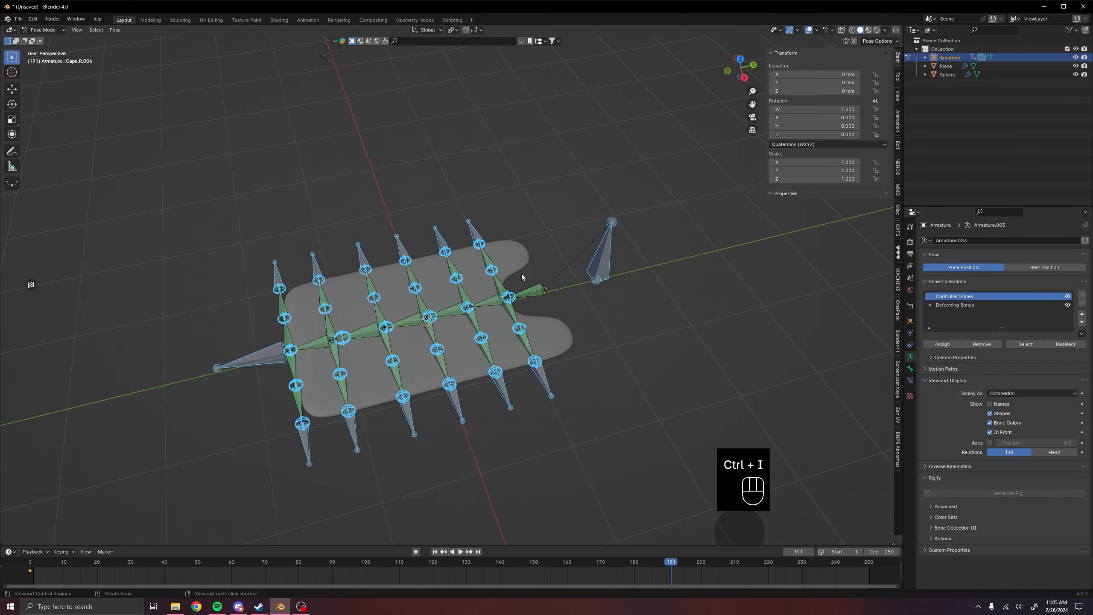
{"action": "left_click", "coordinate": [911, 369]}
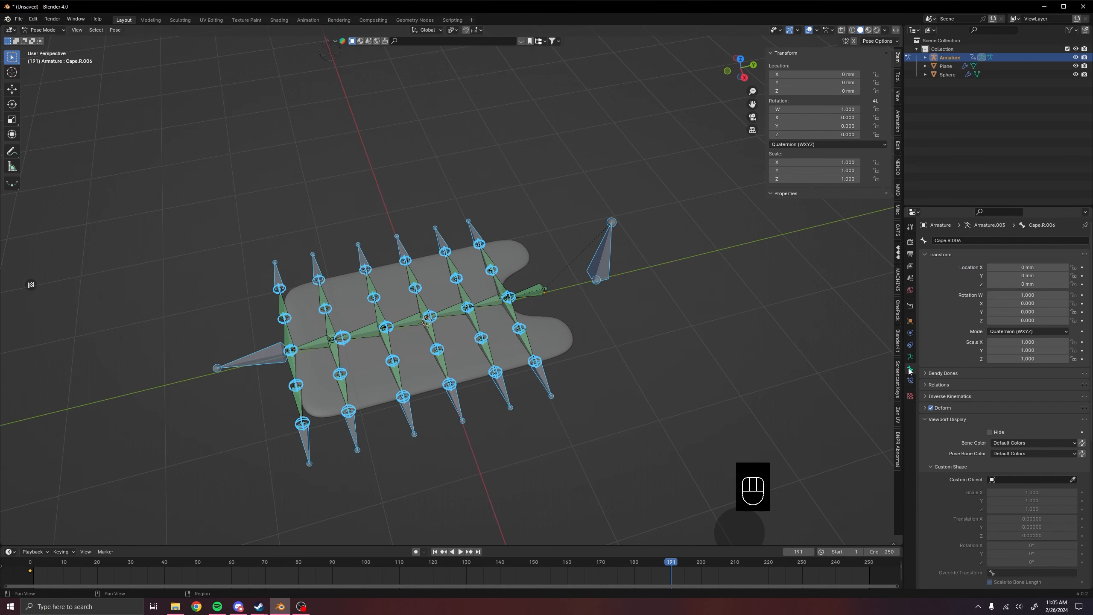
{"action": "right_click", "coordinate": [933, 407]}
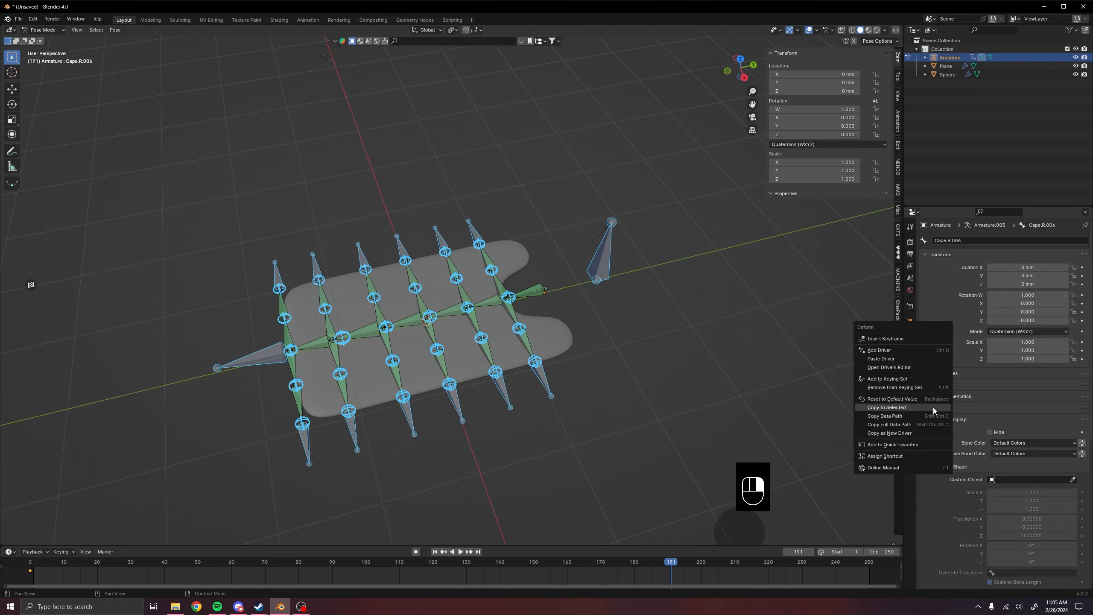
{"action": "left_click", "coordinate": [909, 404]}
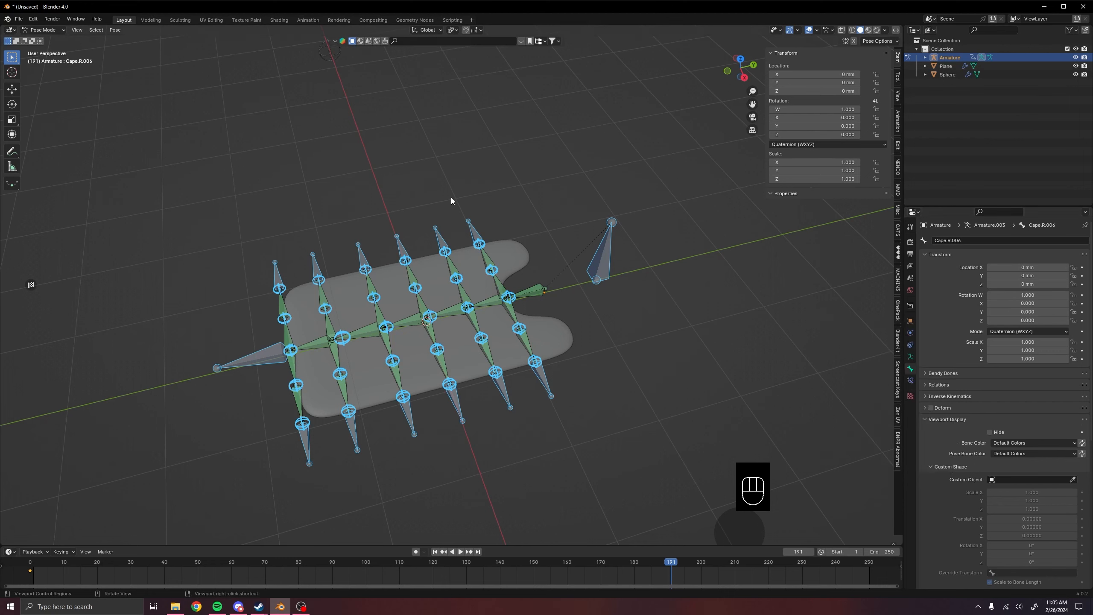
Select the cape mesh Plane in Object Mode and display the viewport in wireframe
{"action": "middle_click_drag", "start_coordinate": [595, 365], "coordinate": [544, 359]}
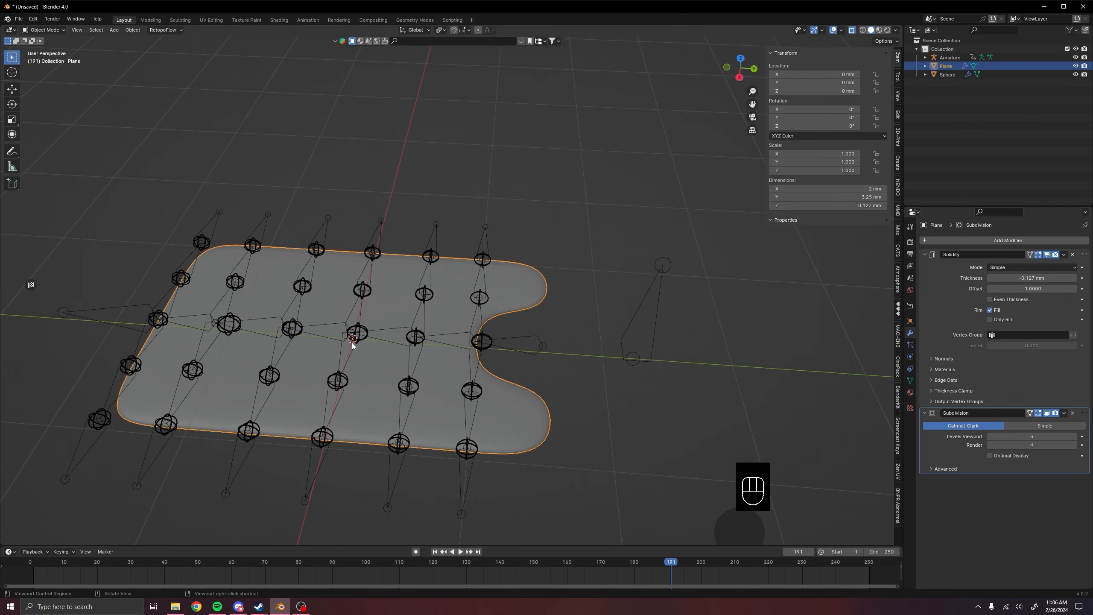
{"action": "scroll", "coordinate": [485, 405], "scroll_direction": "down", "scroll_amount": 1}
{"action": "middle_click_drag", "start_coordinate": [462, 422], "coordinate": [481, 422], "text": "shift"}
{"action": "middle_click_drag", "start_coordinate": [561, 389], "coordinate": [546, 395]}
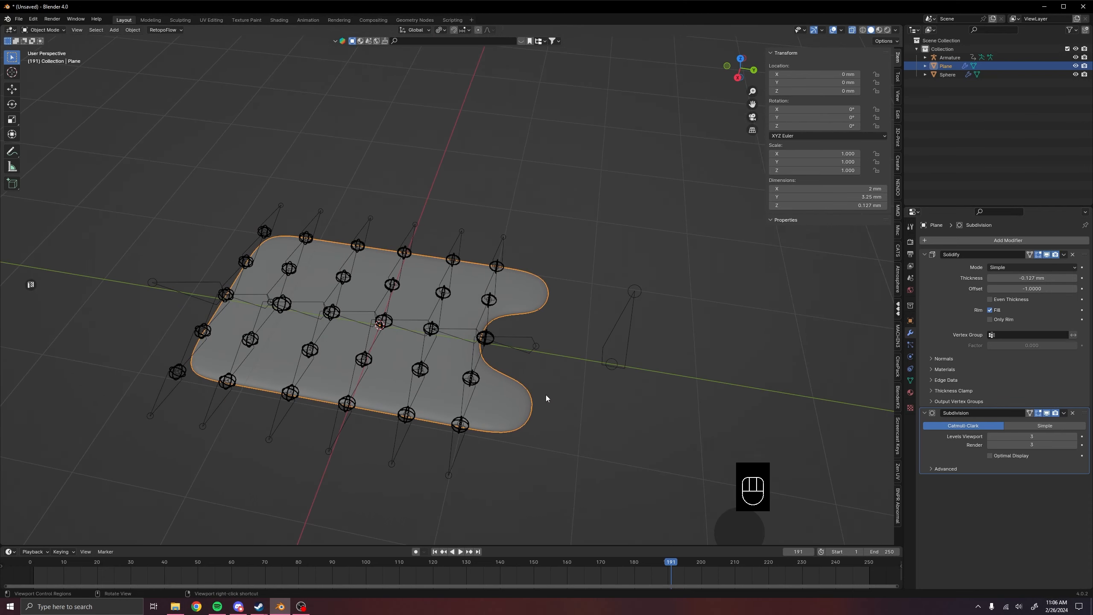
{"action": "key", "text": "z"}
{"action": "middle_click_drag", "start_coordinate": [418, 413], "coordinate": [452, 351]}
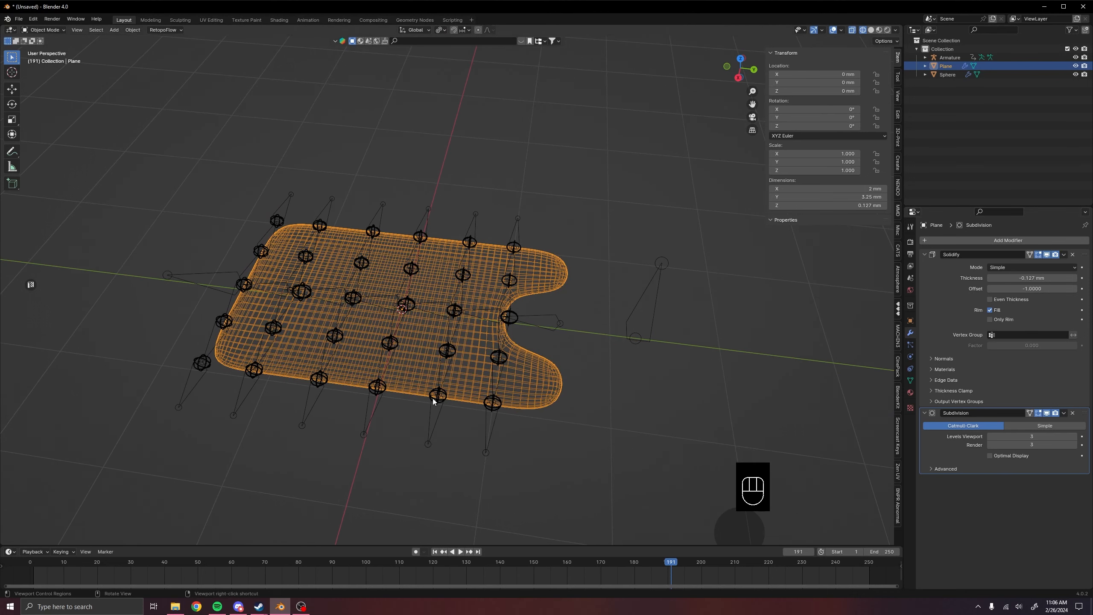
Toggle the Subdivision modifier's viewport display off and on to compare the cape's mesh density
{"action": "left_click", "coordinate": [1047, 412]}
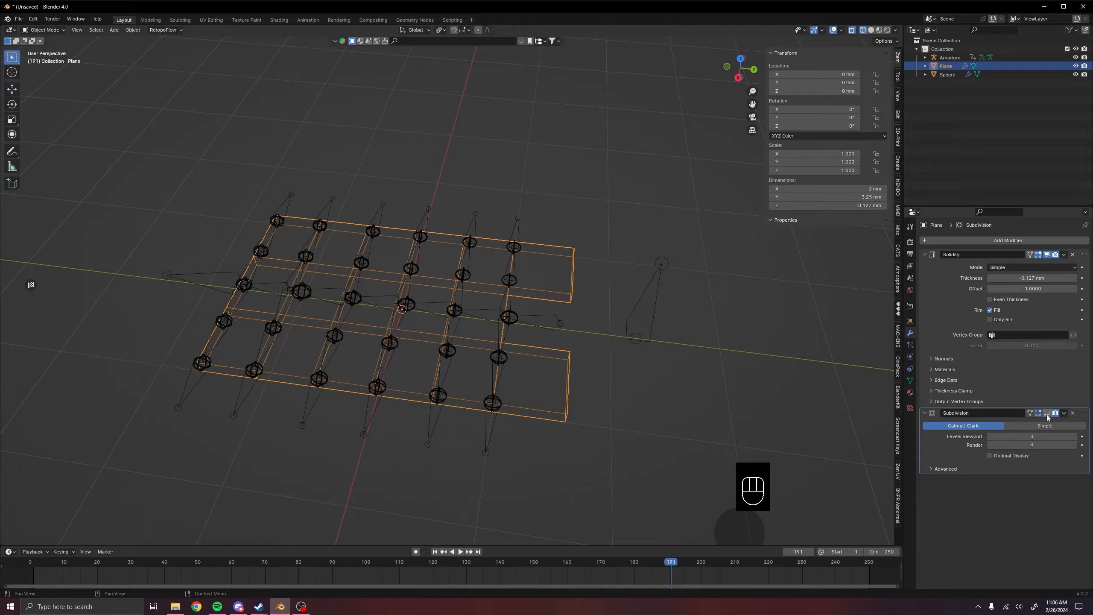
{"action": "left_click", "coordinate": [1046, 412]}
{"action": "scroll", "coordinate": [432, 458], "scroll_direction": "up", "scroll_amount": 3}
{"action": "middle_click_drag", "start_coordinate": [433, 457], "coordinate": [415, 347]}
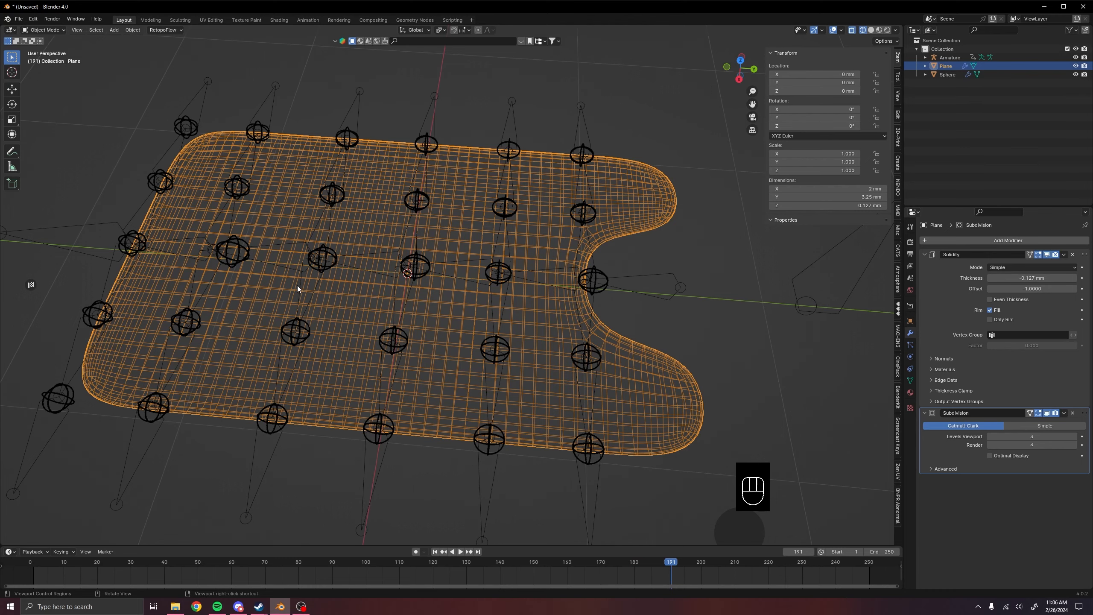
Duplicate the cape plane and place the copy about 3.14 mm away in the negative X direction
{"action": "scroll", "coordinate": [362, 304], "scroll_direction": "down", "scroll_amount": 5}
{"action": "middle_click_drag", "start_coordinate": [362, 303], "coordinate": [572, 272]}
{"action": "middle_click_drag", "start_coordinate": [555, 322], "coordinate": [504, 326]}
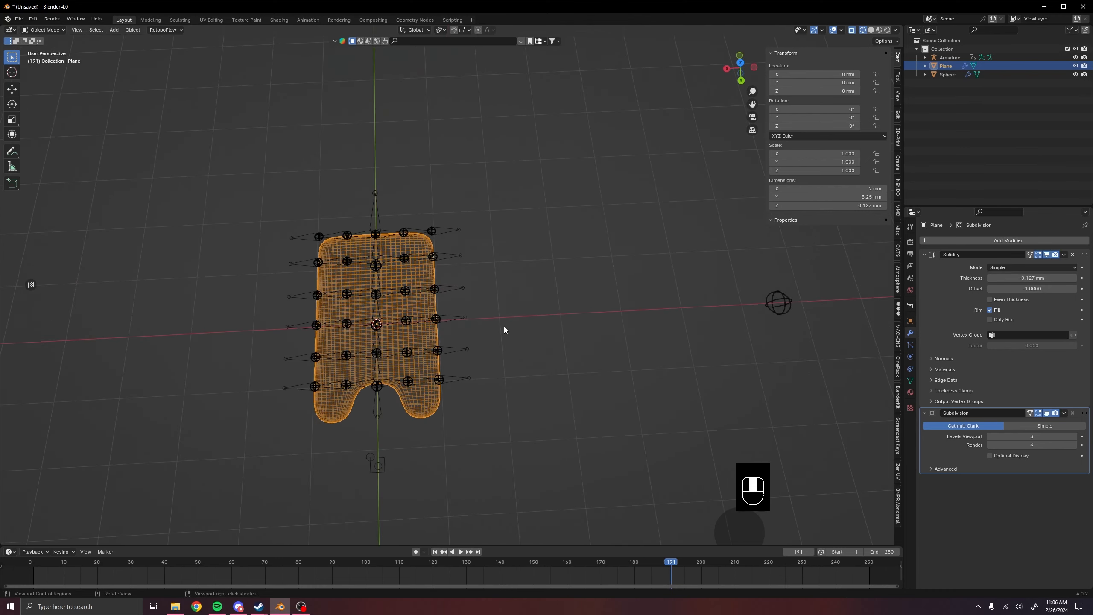
{"action": "key", "text": "shift+d"}
{"action": "key", "text": "x"}
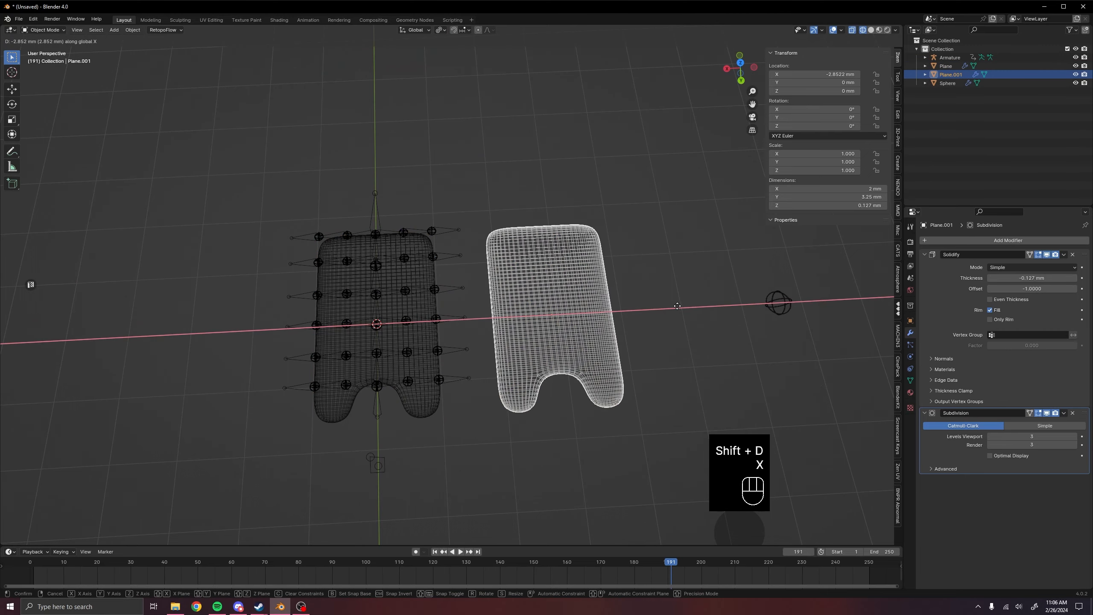
{"action": "left_click", "coordinate": [562, 386]}
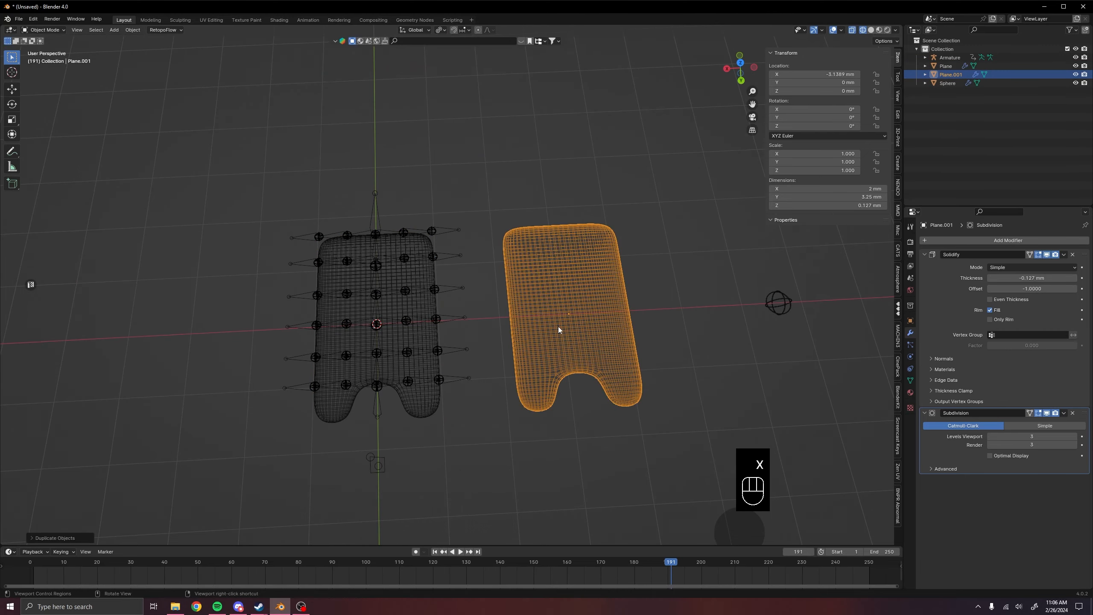
Select the original cape Plane and apply its Solidify and Subdivision modifiers
{"action": "middle_click_drag", "start_coordinate": [717, 323], "coordinate": [422, 298]}
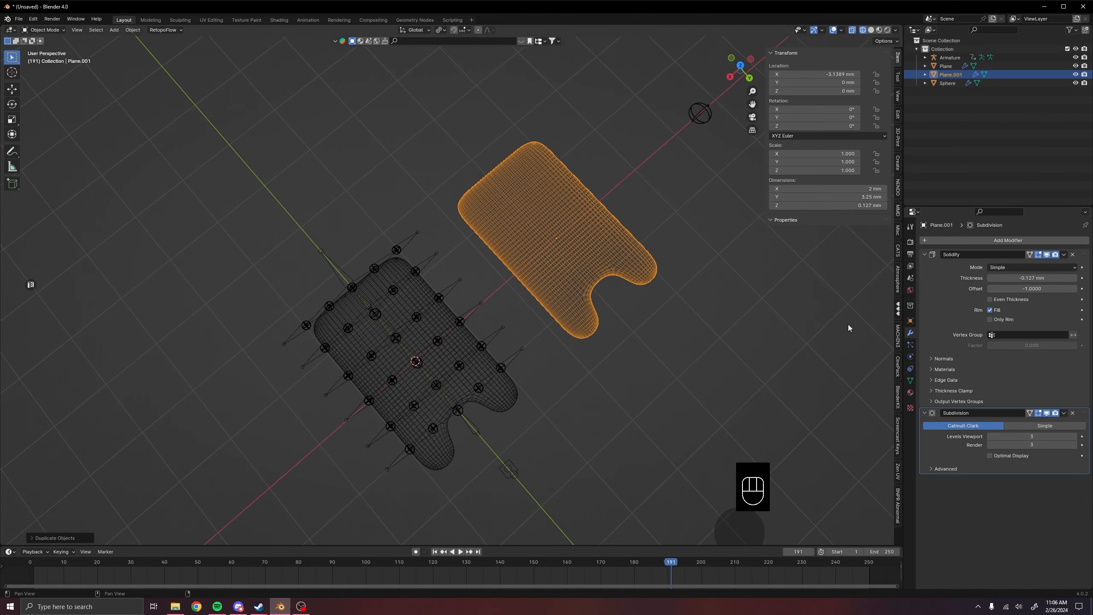
{"action": "middle_click_drag", "start_coordinate": [849, 328], "coordinate": [521, 223]}
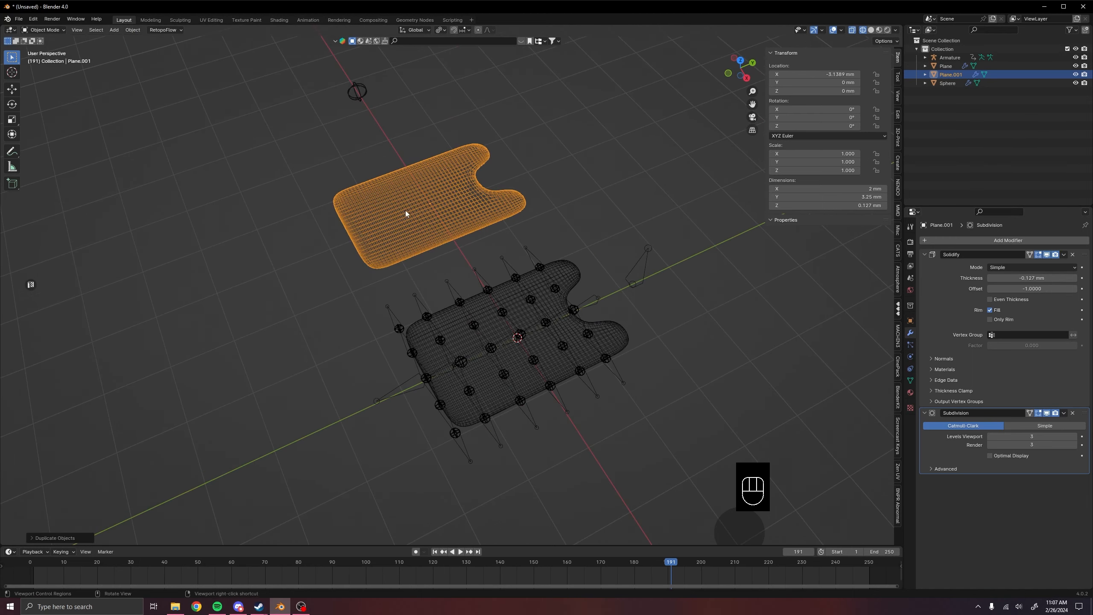
{"action": "middle_click_drag", "start_coordinate": [410, 216], "coordinate": [513, 310]}
{"action": "left_click", "coordinate": [513, 310]}
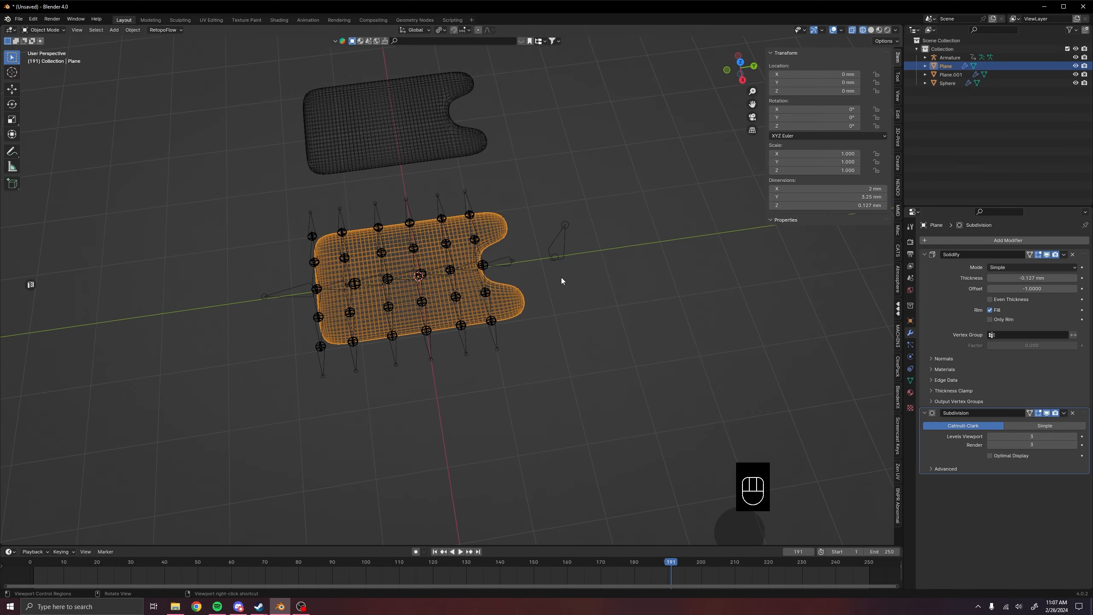
{"action": "middle_click_drag", "start_coordinate": [561, 277], "coordinate": [537, 292]}
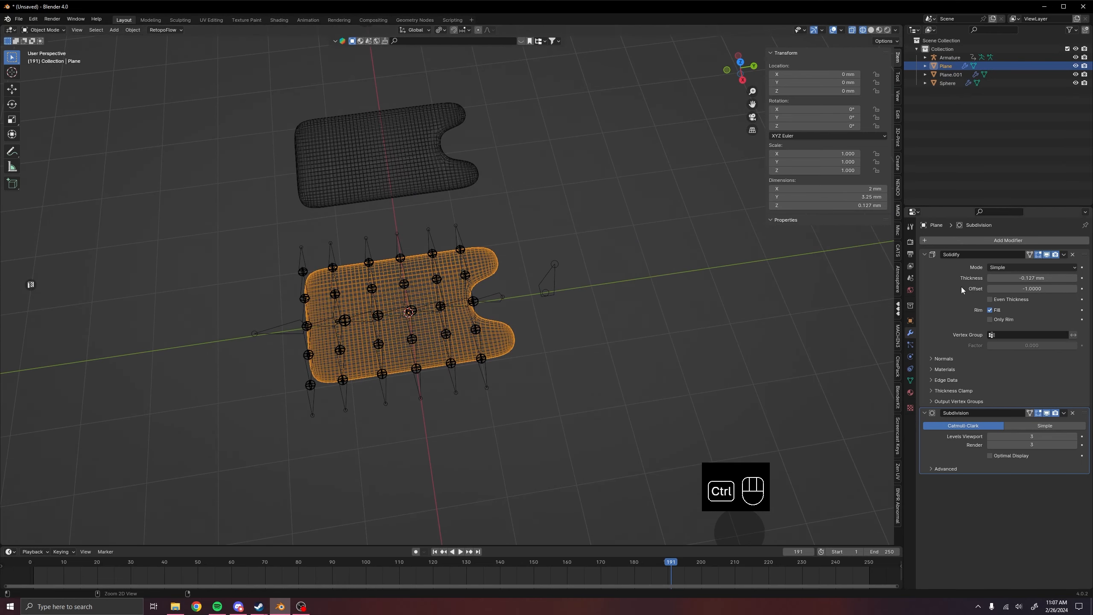
{"action": "key", "text": "ctrl+a"}
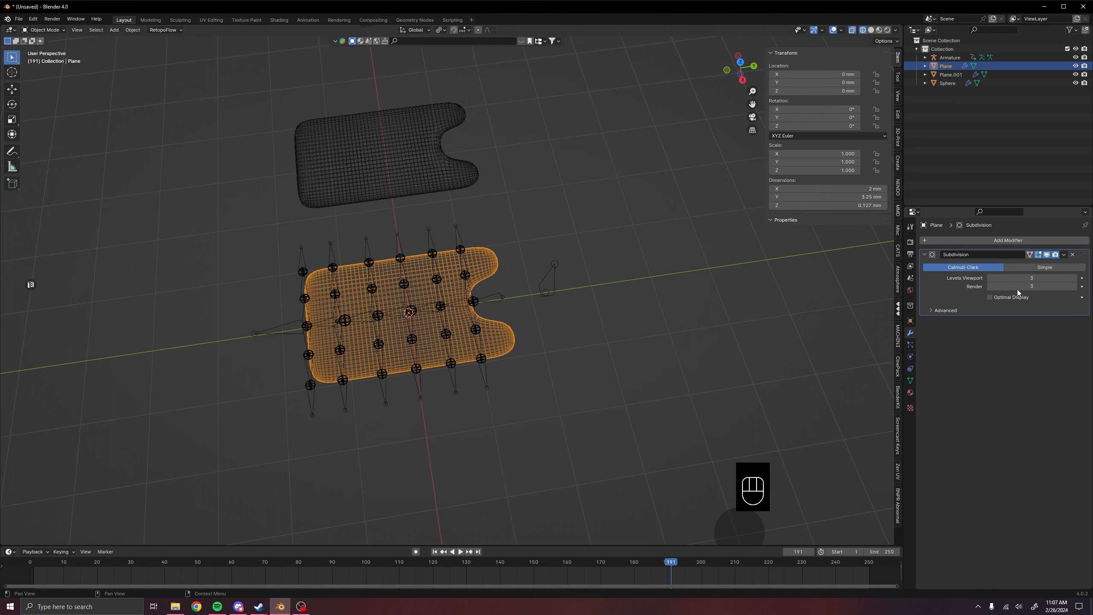
{"action": "key", "text": "ctrl+a"}
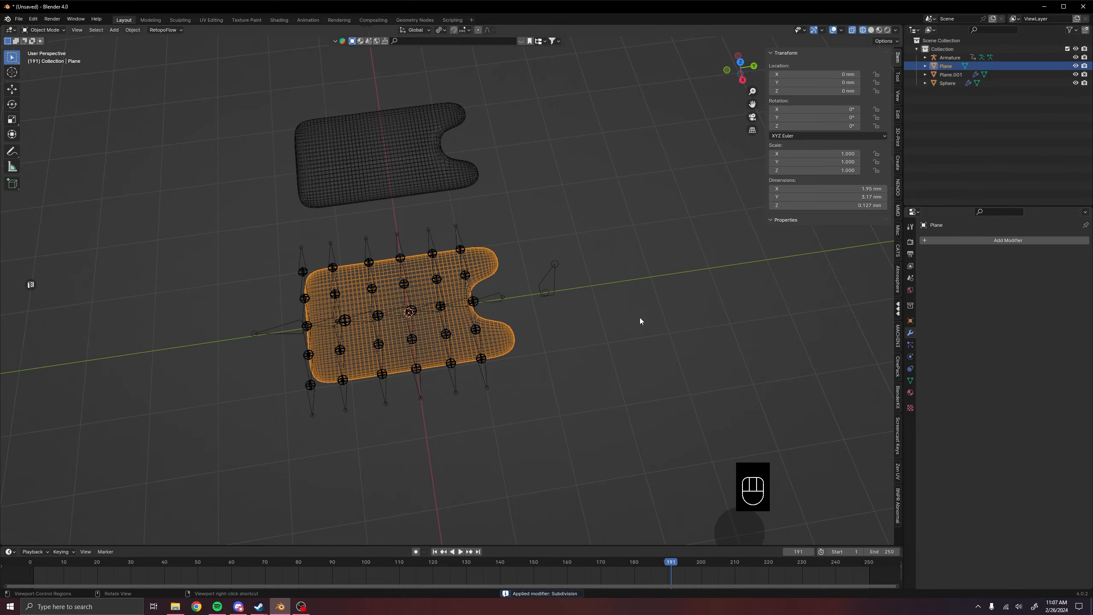
Return the viewport to solid shading and parent the cape Plane to the Armature with automatic weights
{"action": "middle_click_drag", "start_coordinate": [383, 439], "coordinate": [458, 390], "text": "shift"}
{"action": "scroll", "coordinate": [534, 366], "scroll_direction": "up", "scroll_amount": 4}
{"action": "middle_click_drag", "start_coordinate": [602, 341], "coordinate": [553, 355]}
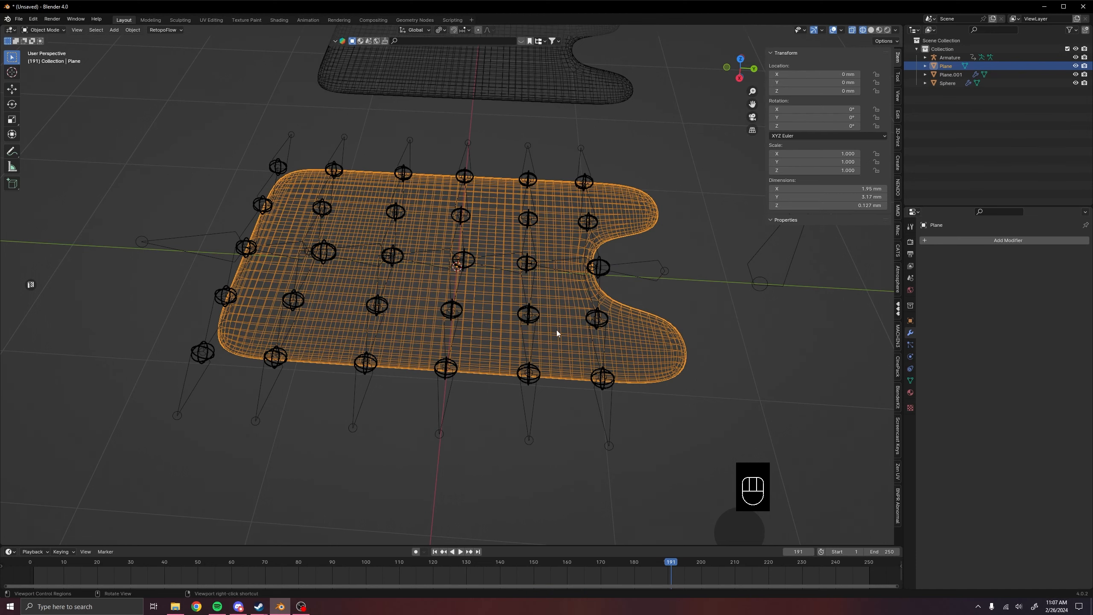
{"action": "key", "text": "z"}
{"action": "scroll", "coordinate": [710, 329], "scroll_direction": "down", "scroll_amount": 3}
{"action": "middle_click_drag", "start_coordinate": [680, 310], "coordinate": [594, 368], "text": "shift"}
{"action": "mouse_move", "coordinate": [499, 366]}
{"action": "middle_mouse_down"}
{"action": "mouse_move", "coordinate": [468, 356]}
{"action": "mouse_move", "coordinate": [483, 405]}
{"action": "middle_mouse_up"}
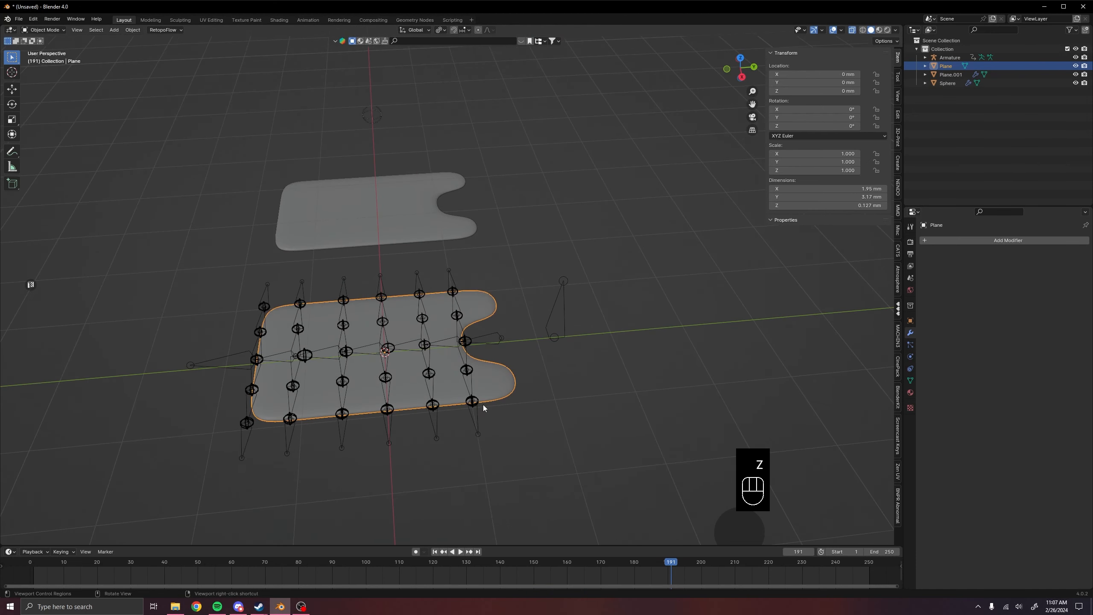
{"action": "left_click", "coordinate": [477, 421], "text": "shift"}
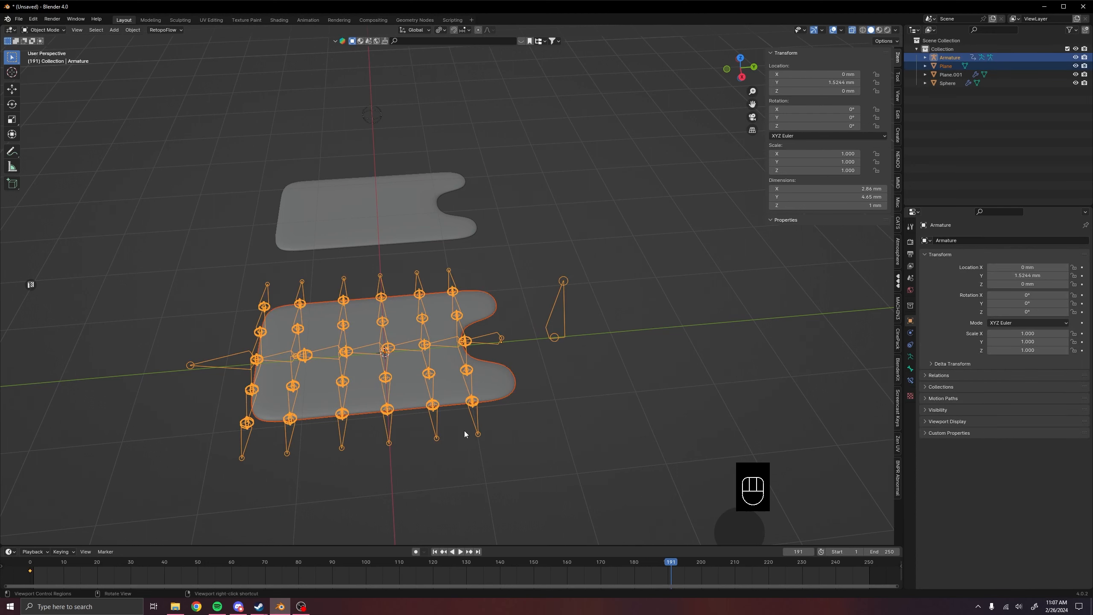
{"action": "key", "text": "ctrl+p"}
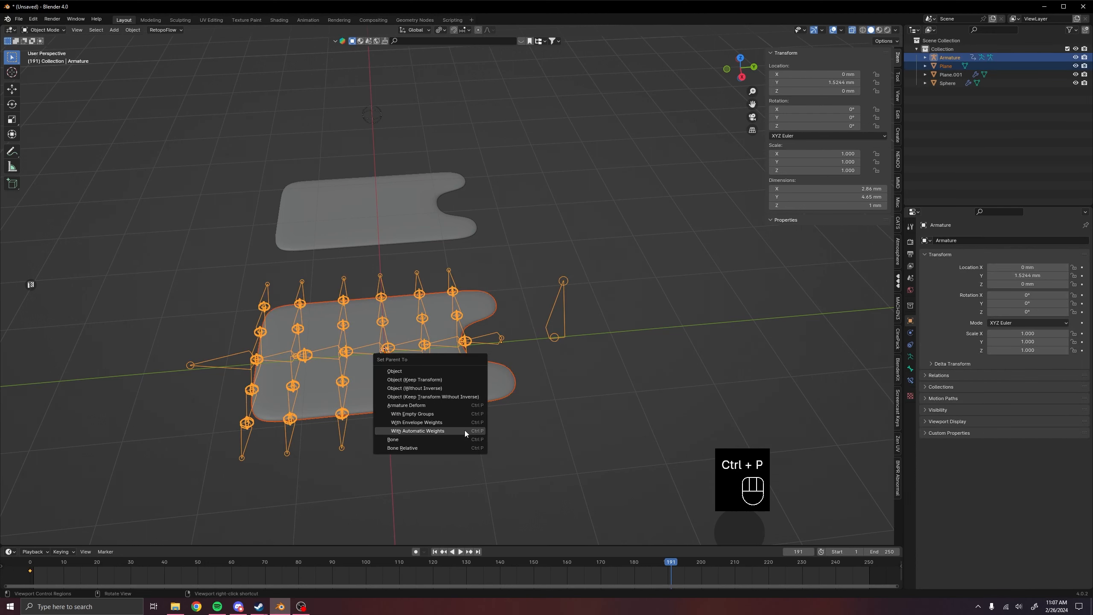
{"action": "left_click", "coordinate": [464, 431]}
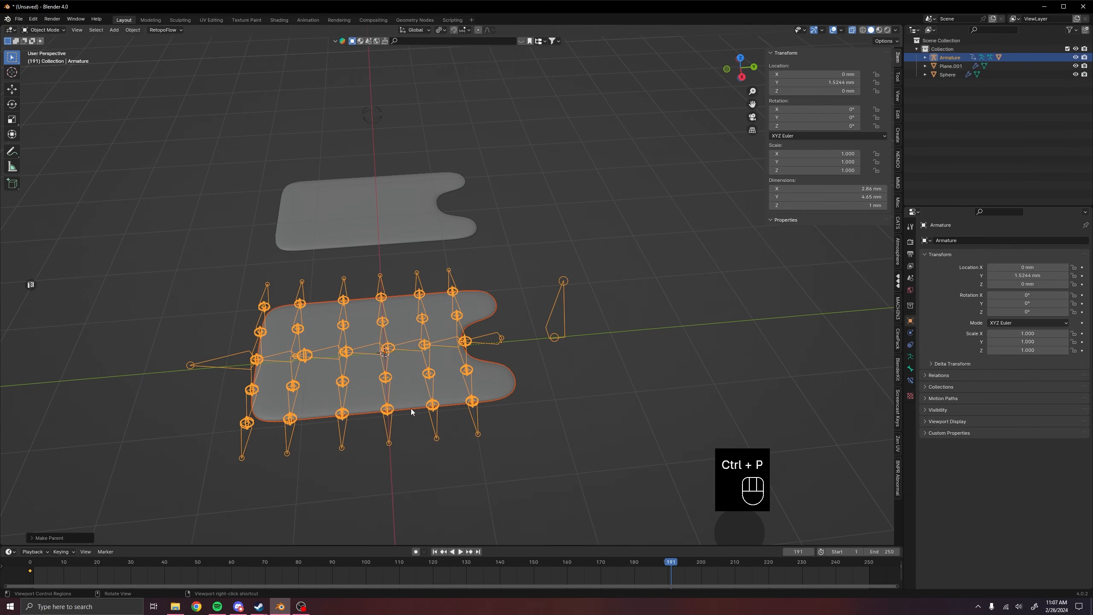
Put the armature in Pose Mode and move the CapeCenter.008 controller at the neckline to test the cape's deformation
{"action": "middle_click_drag", "start_coordinate": [410, 408], "coordinate": [535, 324]}
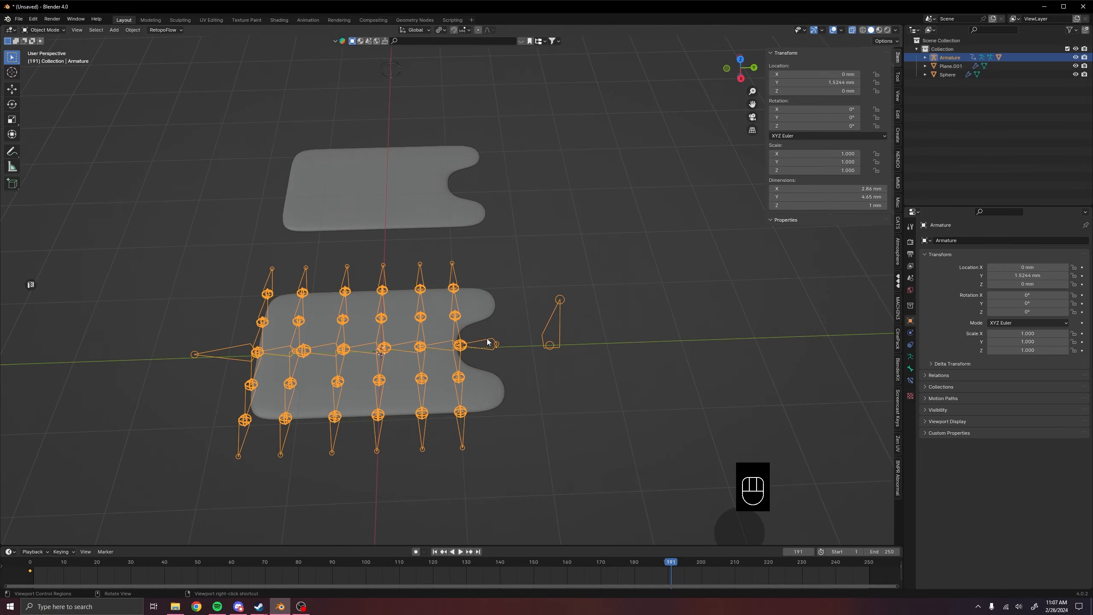
{"action": "key", "text": "ctrl+Tab"}
{"action": "left_click", "coordinate": [461, 346]}
{"action": "middle_click_drag", "start_coordinate": [529, 391], "coordinate": [470, 351]}
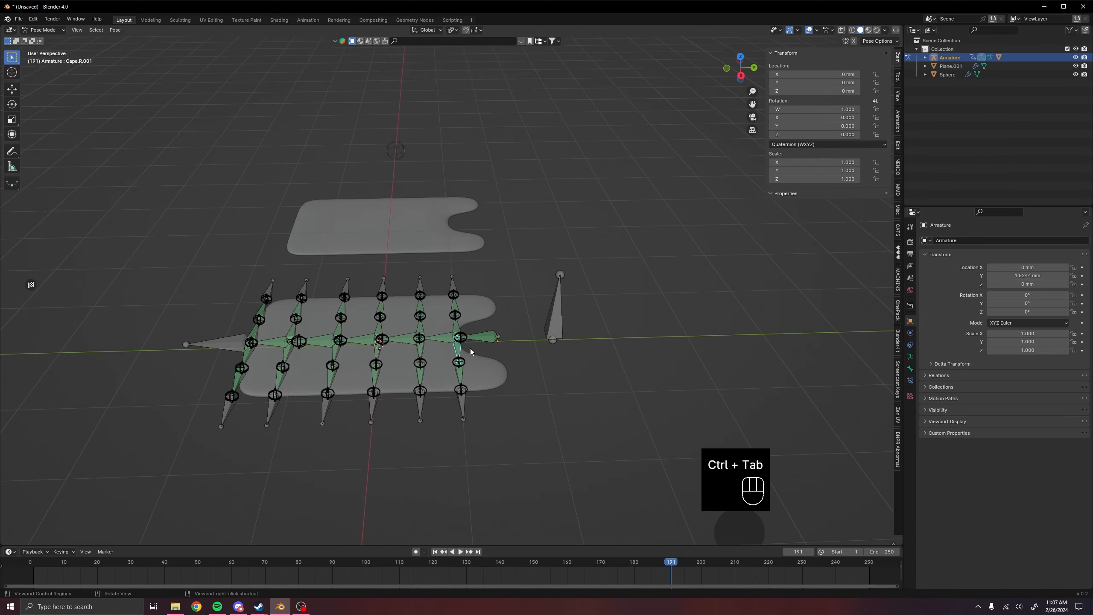
{"action": "key", "text": "g"}
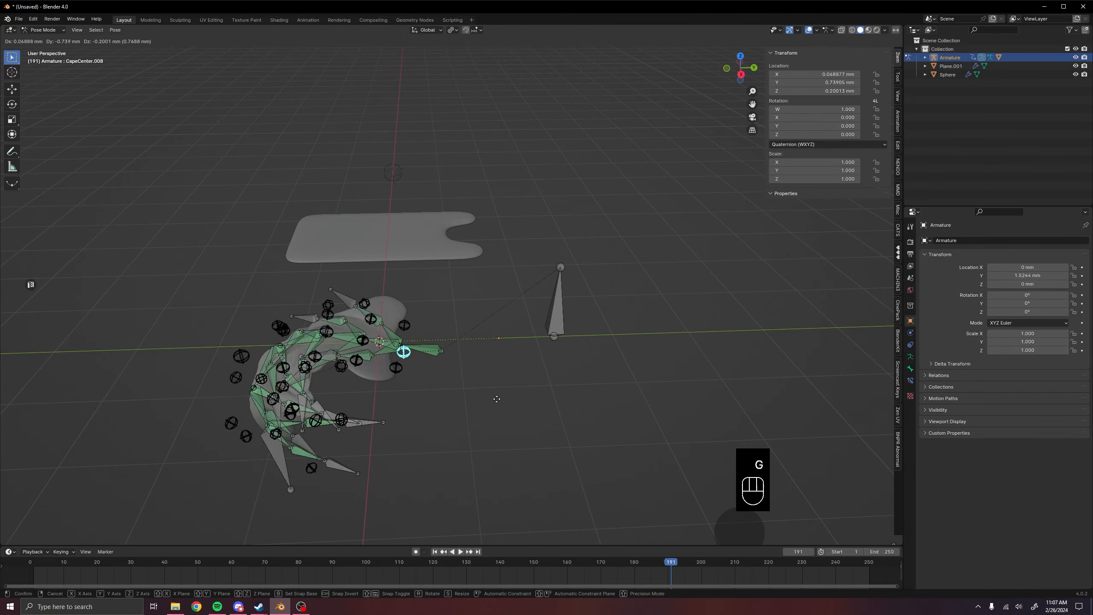
{"action": "left_click", "coordinate": [470, 347]}
{"action": "middle_click_drag", "start_coordinate": [471, 346], "coordinate": [335, 249]}
Clear the location of all pose bones during playback, watch the cape settle, and stop the animation
{"action": "key", "text": "shift+space"}
{"action": "key", "text": "a"}
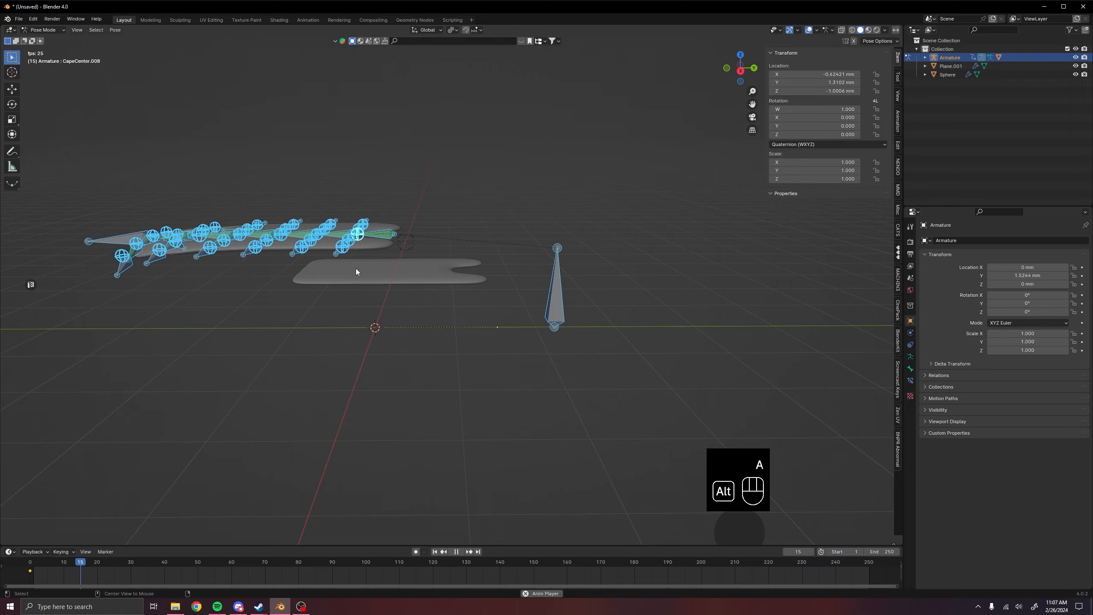
{"action": "key", "text": "alt+g"}
{"action": "mouse_move", "coordinate": [542, 333]}
{"action": "middle_mouse_down"}
{"action": "mouse_move", "coordinate": [586, 346]}
{"action": "mouse_move", "coordinate": [546, 345]}
{"action": "middle_mouse_up"}
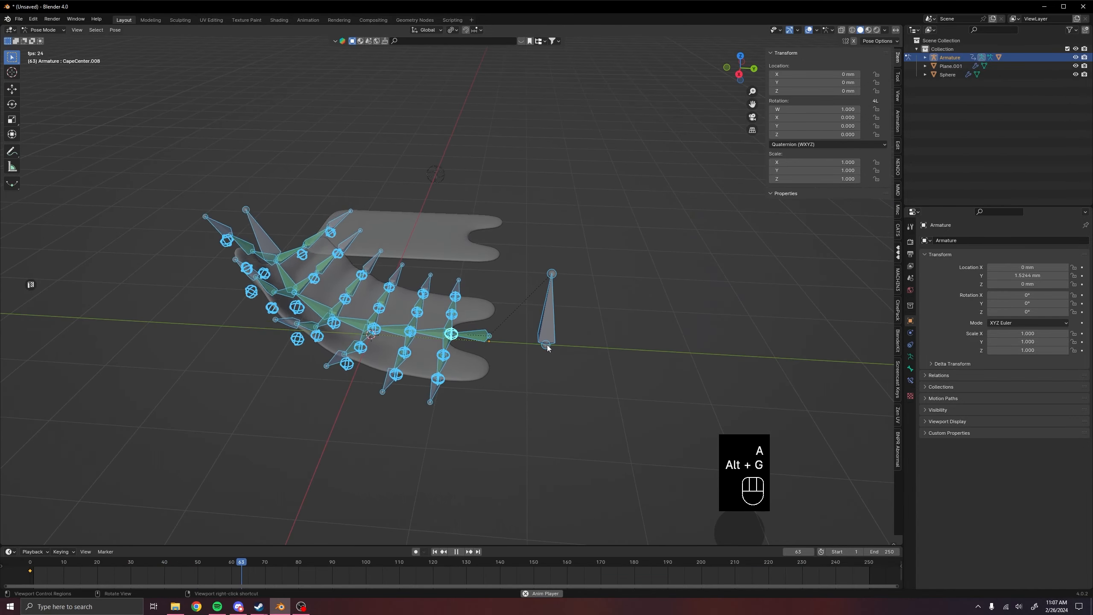
{"action": "scroll", "coordinate": [543, 348], "scroll_direction": "up", "scroll_amount": 2}
{"action": "middle_click_drag", "start_coordinate": [498, 390], "coordinate": [512, 359], "text": "shift"}
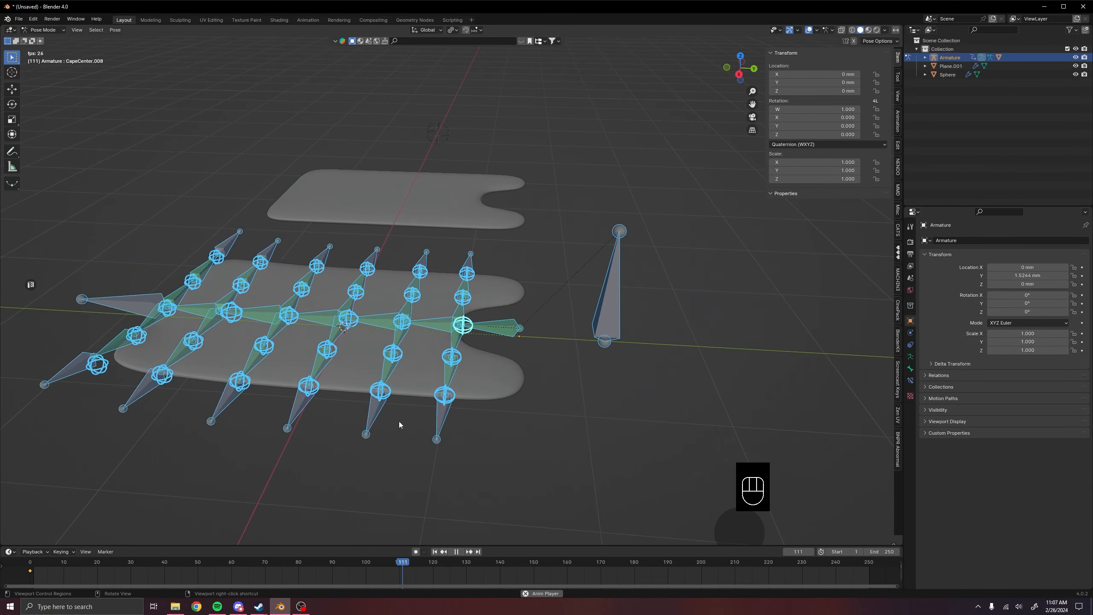
{"action": "middle_click_drag", "start_coordinate": [399, 421], "coordinate": [436, 403]}
{"action": "key", "text": "shift+space"}
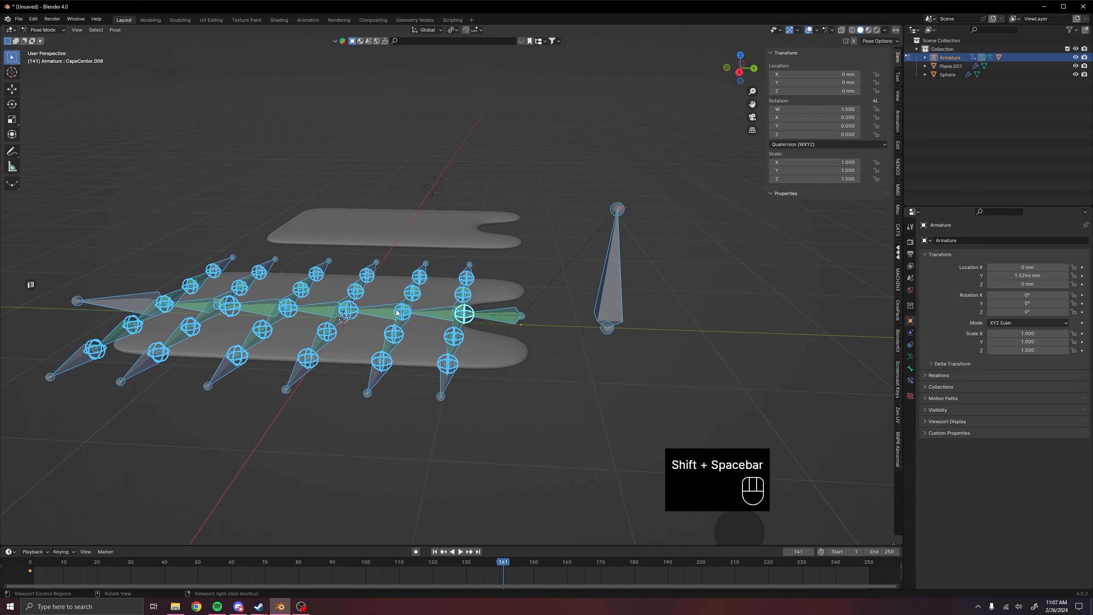
Deselect the other bones and hide the Deforming Bones collection so only the controller bones are displayed
{"action": "middle_click_drag", "start_coordinate": [492, 315], "coordinate": [378, 373]}
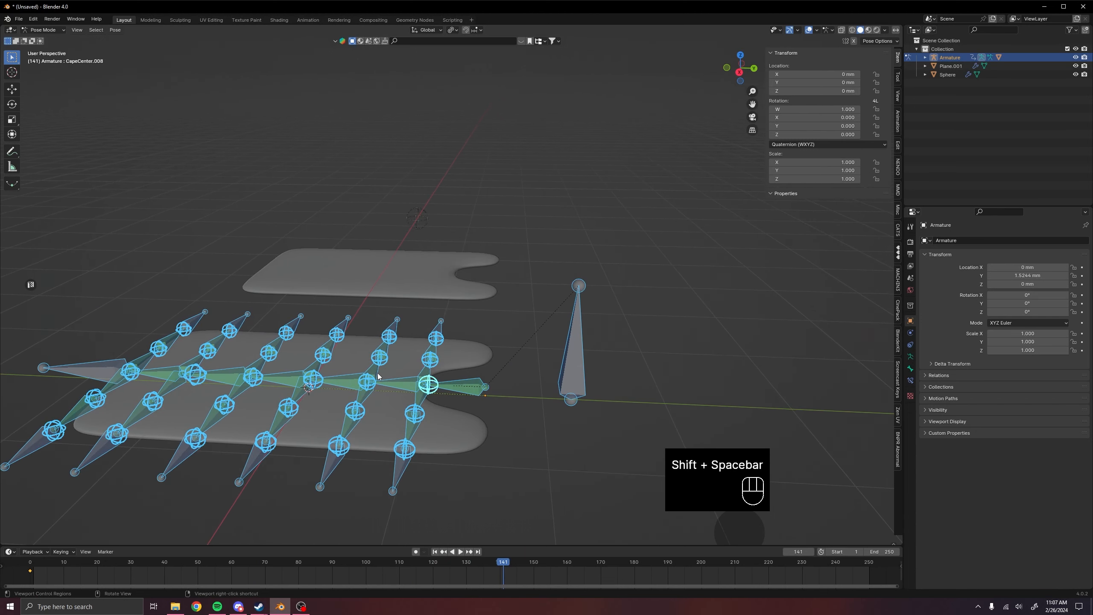
{"action": "left_click", "coordinate": [399, 394]}
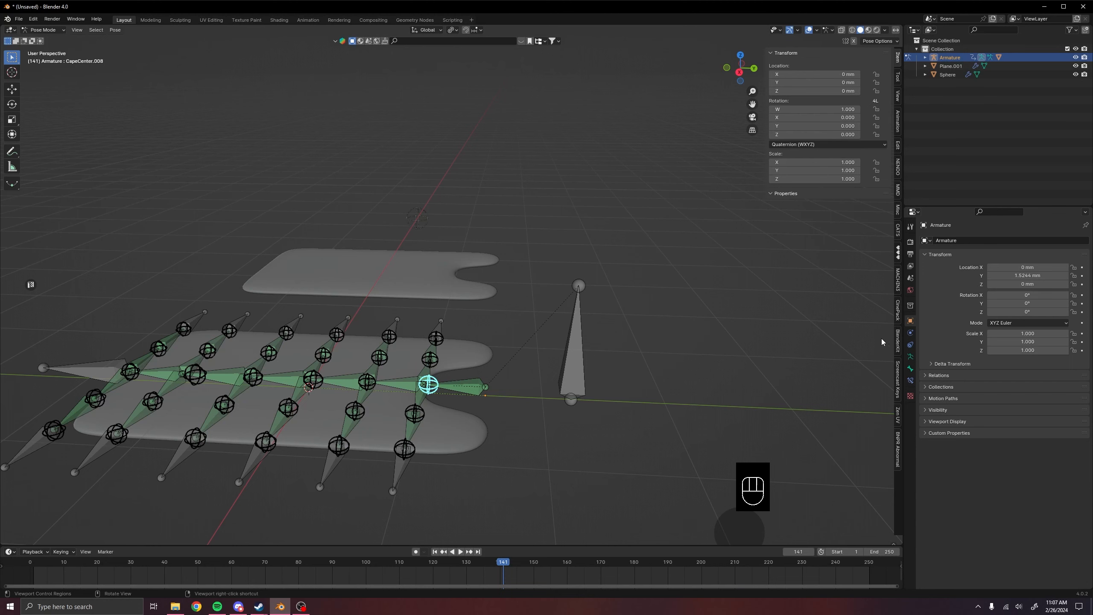
{"action": "left_click", "coordinate": [911, 356]}
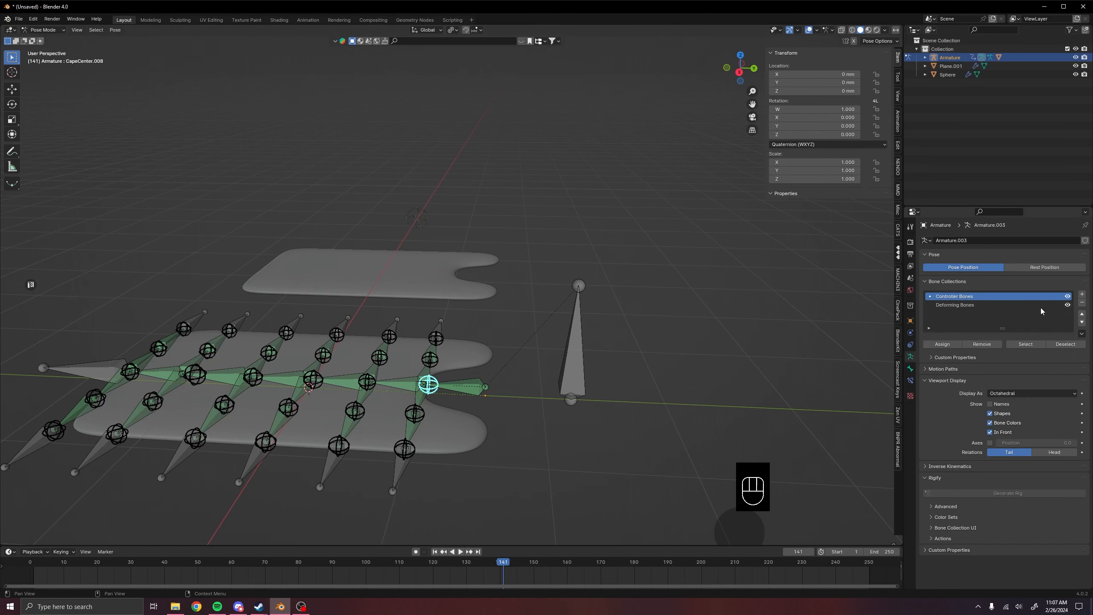
{"action": "left_click", "coordinate": [1068, 305]}
{"action": "middle_click_drag", "start_coordinate": [521, 403], "coordinate": [492, 377]}
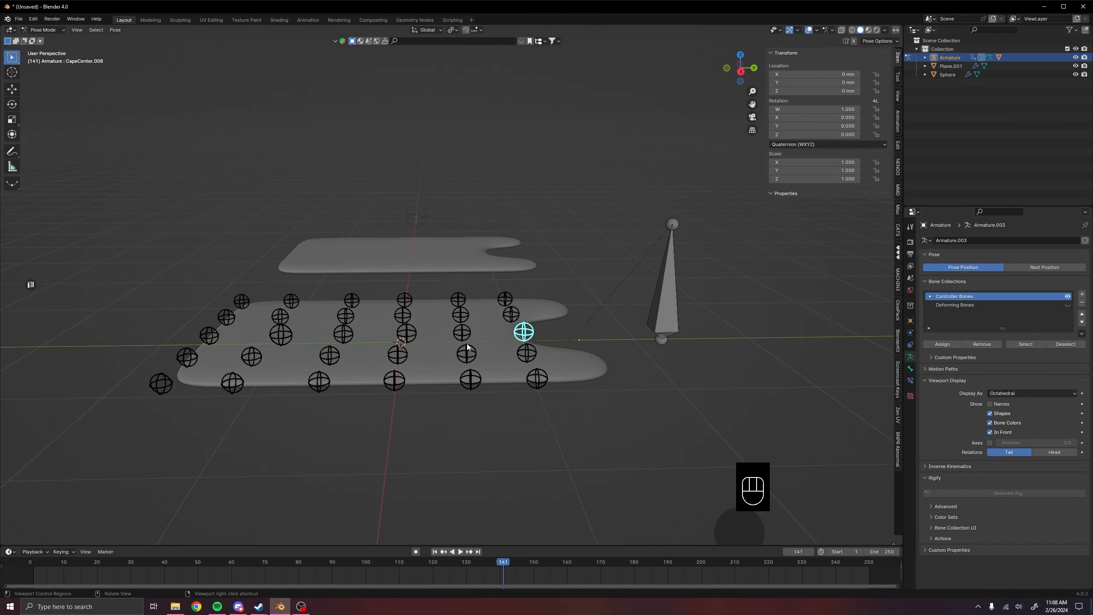
Rotate the CapeCenter.009 controller about the global X axis so the cape below the neckline hangs down
{"action": "left_click", "coordinate": [461, 332]}
{"action": "middle_click_drag", "start_coordinate": [666, 352], "coordinate": [613, 367], "text": "shift"}
{"action": "middle_click_drag", "start_coordinate": [613, 367], "coordinate": [622, 350]}
{"action": "key", "text": "r"}
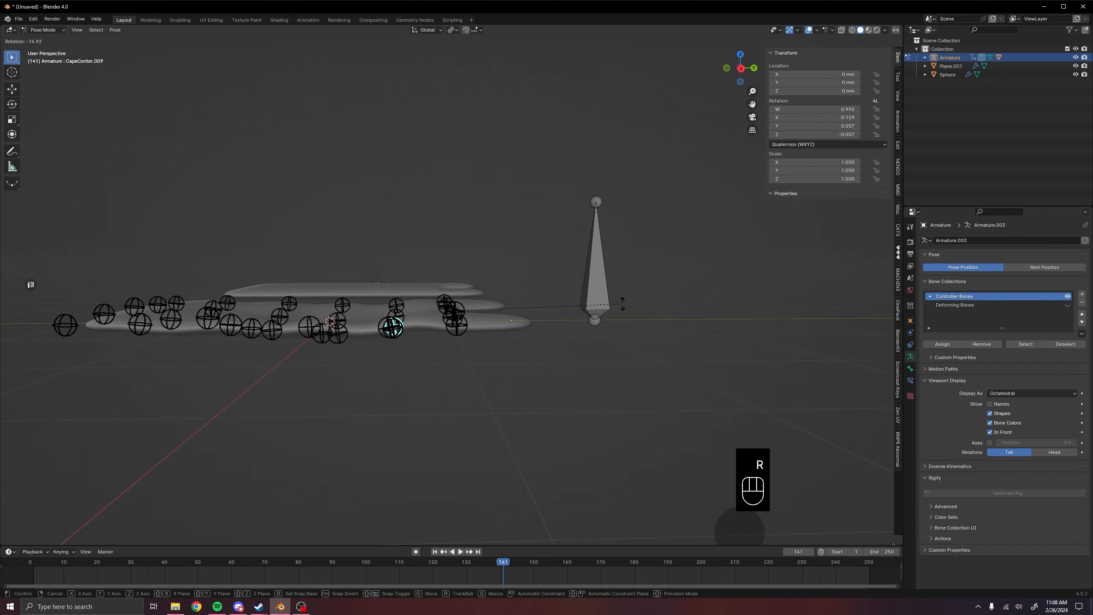
{"action": "key", "text": "x"}
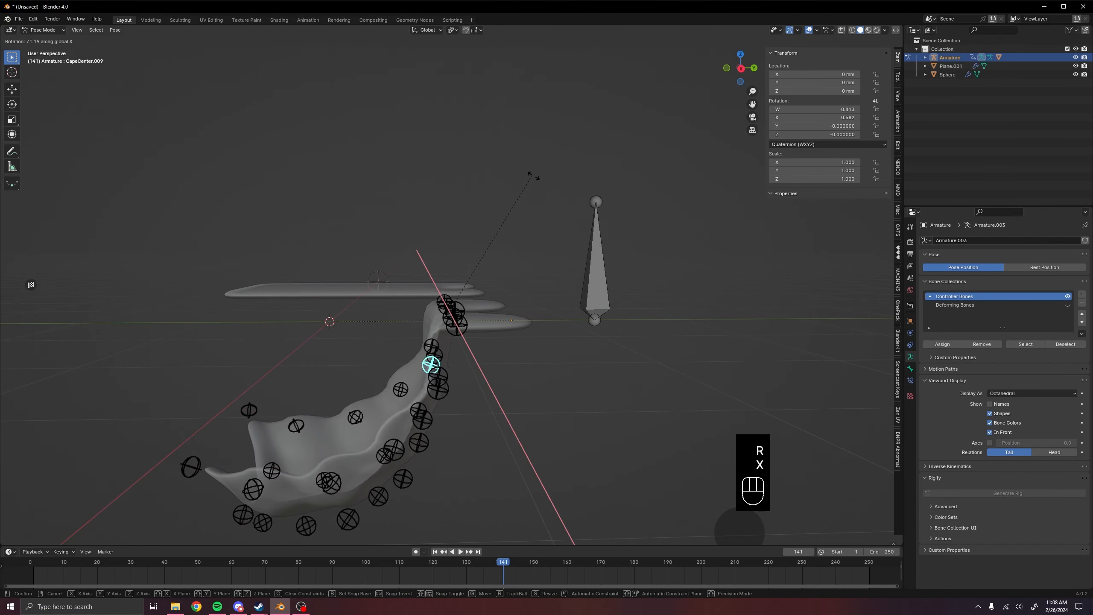
{"action": "left_click", "coordinate": [497, 180]}
{"action": "middle_click_drag", "start_coordinate": [426, 364], "coordinate": [525, 380]}
During playback, rotate the CapeCenter.010 and CapeCenter.011 controllers in the side view to straighten the hanging cape
{"action": "key", "text": "shift+space"}
{"action": "key", "text": "KP_3"}
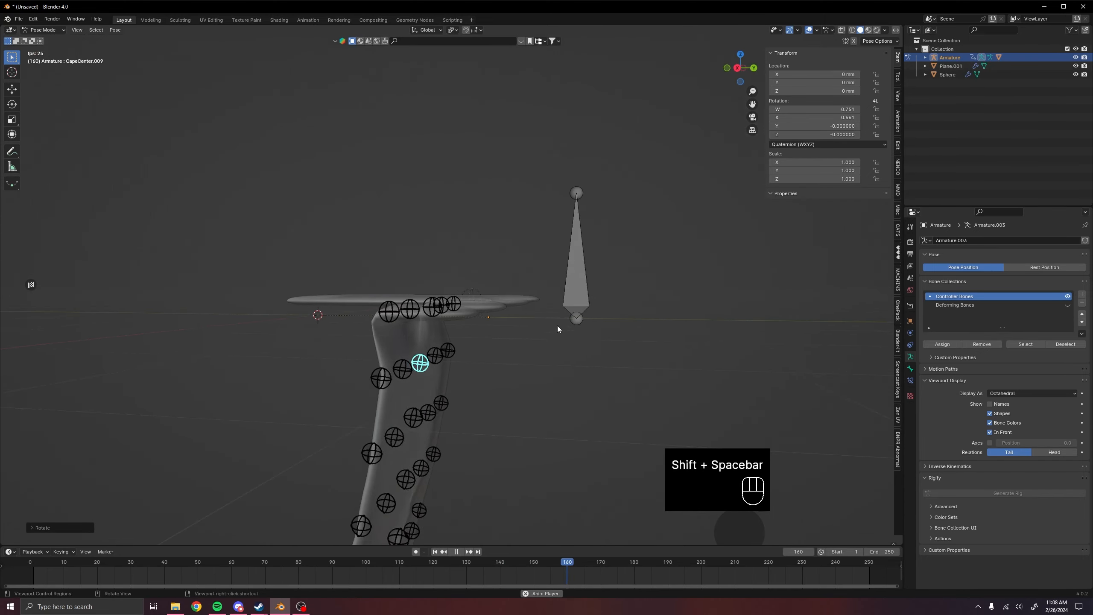
{"action": "key", "text": "r"}
{"action": "left_click", "coordinate": [418, 403]}
{"action": "key", "text": "r"}
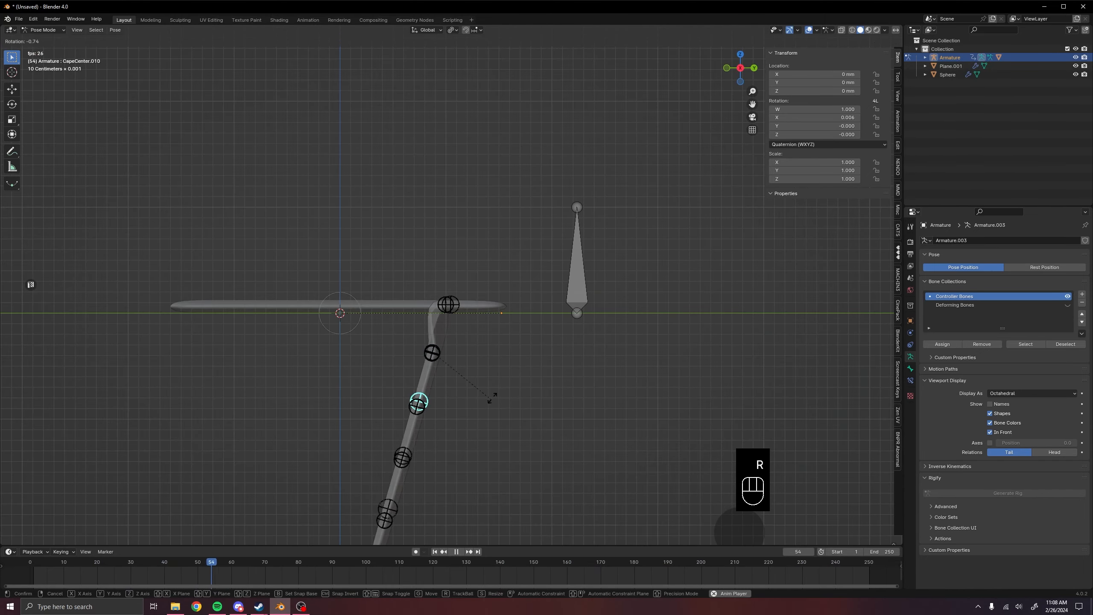
{"action": "left_click", "coordinate": [480, 377]}
{"action": "middle_click_drag", "start_coordinate": [438, 447], "coordinate": [425, 359], "text": "shift"}
{"action": "left_click", "coordinate": [418, 372]}
{"action": "key", "text": "r"}
{"action": "left_click", "coordinate": [489, 391]}
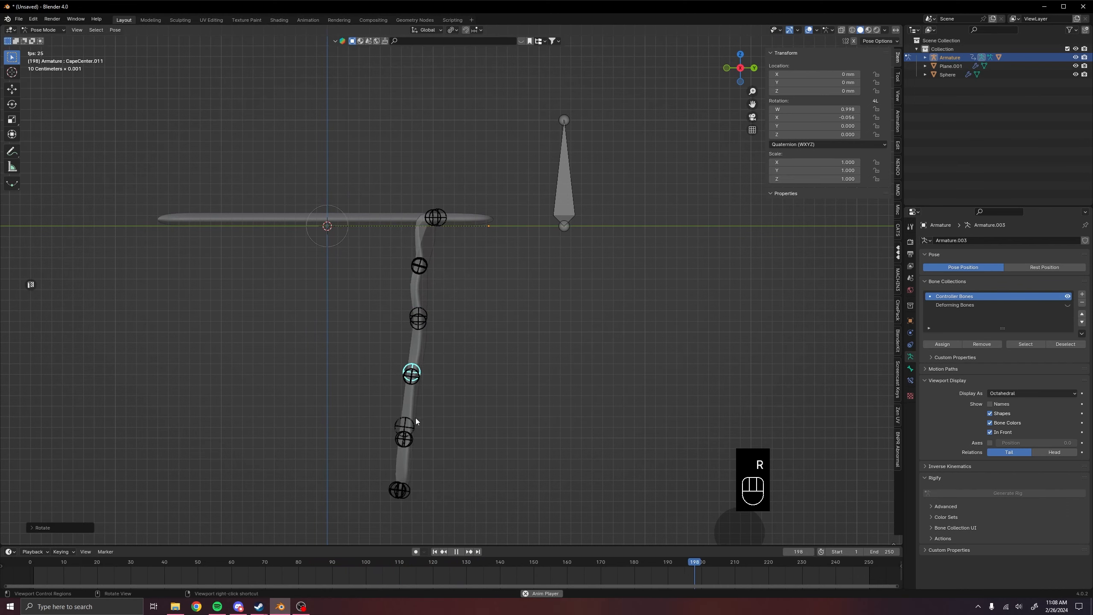
Adjust the rotation of the lower center controllers near the cape's hem in the side view
{"action": "left_click", "coordinate": [408, 423]}
{"action": "key", "text": "r"}
{"action": "left_click", "coordinate": [481, 446]}
{"action": "left_click", "coordinate": [388, 484]}
{"action": "key", "text": "r"}
{"action": "right_click", "coordinate": [414, 504]}
{"action": "middle_click_drag", "start_coordinate": [414, 504], "coordinate": [490, 506]}
{"action": "left_click", "coordinate": [501, 513]}
{"action": "key", "text": "KP_3"}
{"action": "key", "text": "r"}
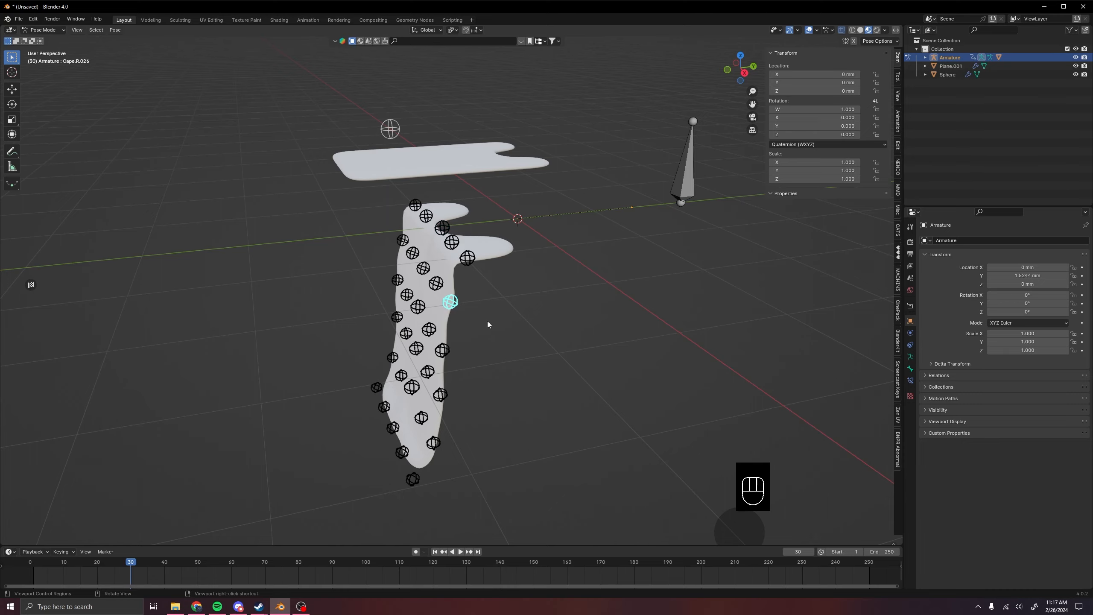
Try clearing the rotation of all cape controllers during playback, and undo it to restore the hanging pose
{"action": "middle_click_drag", "start_coordinate": [487, 324], "coordinate": [541, 308]}
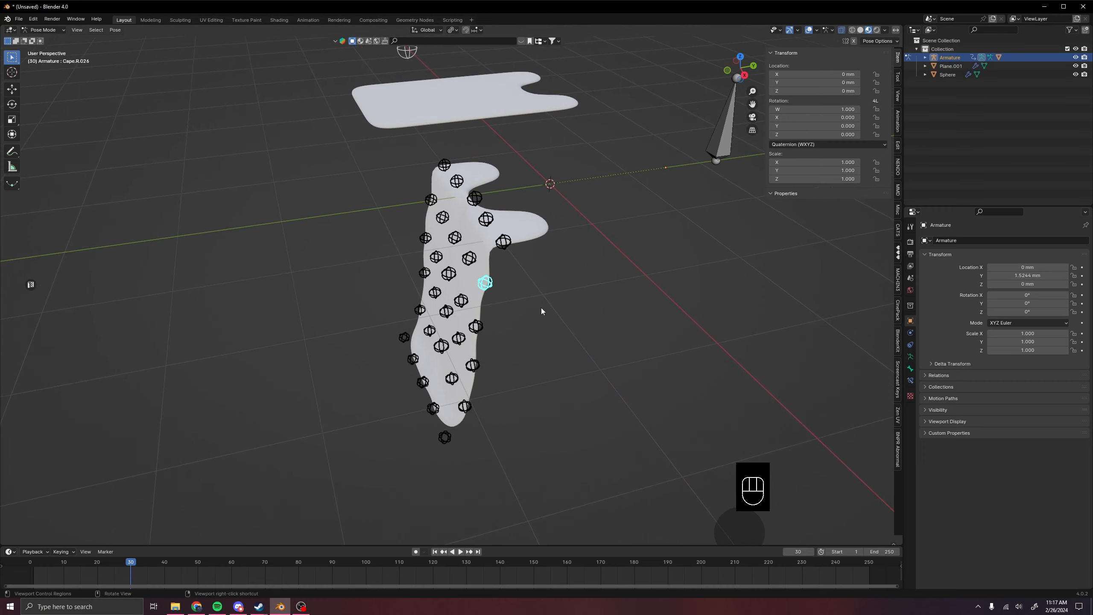
{"action": "key", "text": "a"}
{"action": "key", "text": "alt+r"}
{"action": "key", "text": "shift+space"}
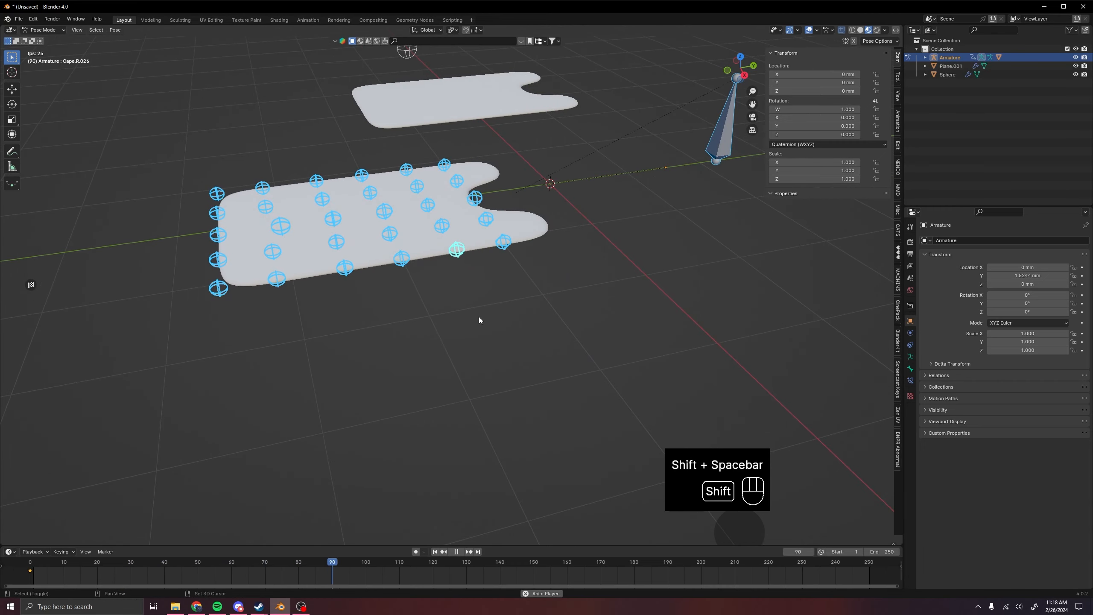
{"action": "key", "text": "shift+space"}
{"action": "key", "text": "ctrl+z"}
{"action": "key", "text": "shift+space"}
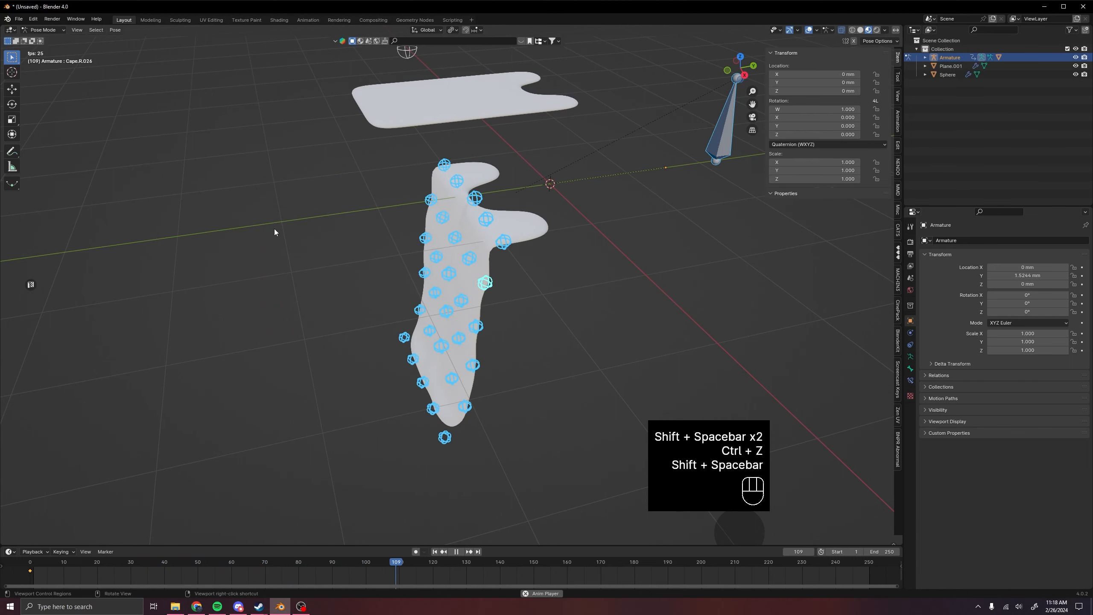
{"action": "key", "text": "shift+space"}
Select the posed cape mesh in Object Mode and duplicate its Armature modifier
{"action": "mouse_move", "coordinate": [512, 366]}
{"action": "middle_mouse_down", "text": "shift"}
{"action": "mouse_move", "coordinate": [482, 394]}
{"action": "mouse_move", "coordinate": [493, 370]}
{"action": "middle_mouse_up", "text": "shift"}
{"action": "key", "text": "ctrl+Tab"}
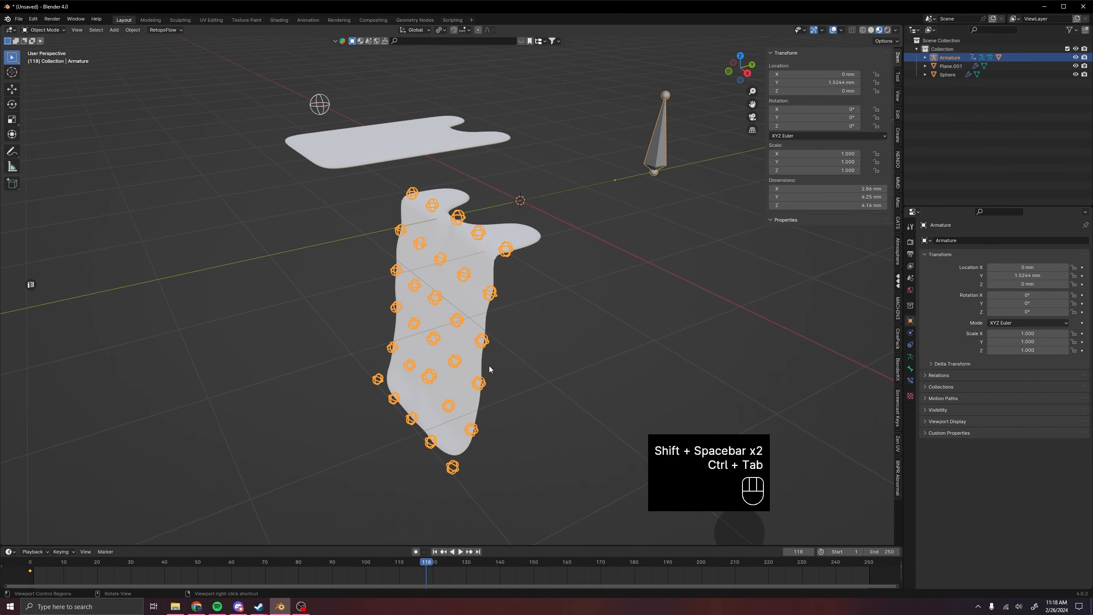
{"action": "left_click", "coordinate": [512, 224]}
{"action": "middle_click_drag", "start_coordinate": [614, 240], "coordinate": [593, 270], "text": "shift"}
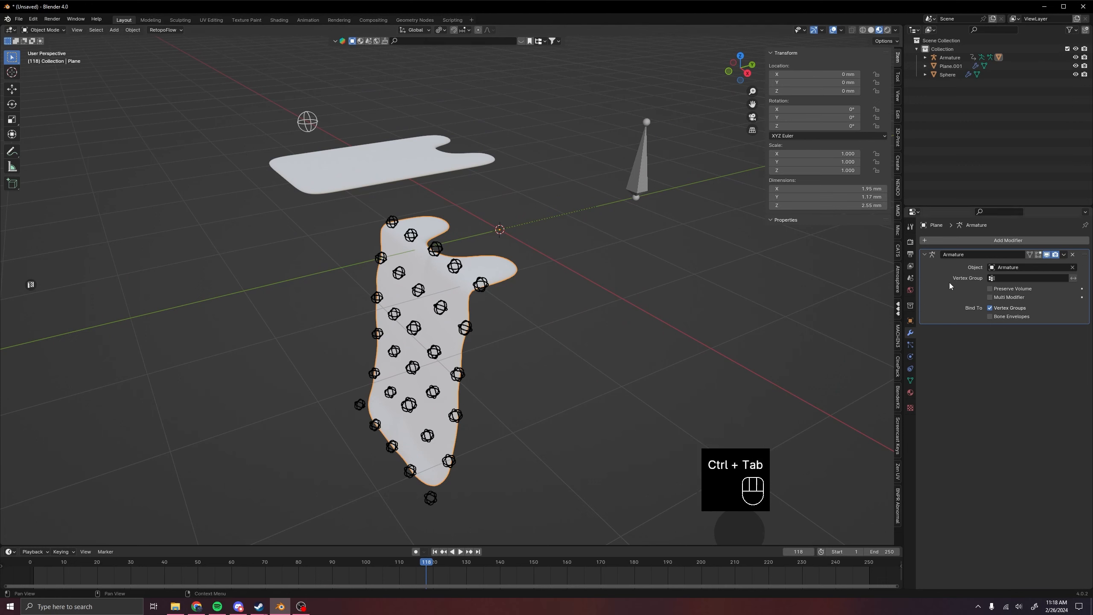
{"action": "key", "text": "shift"}
{"action": "key", "text": "shift+d"}
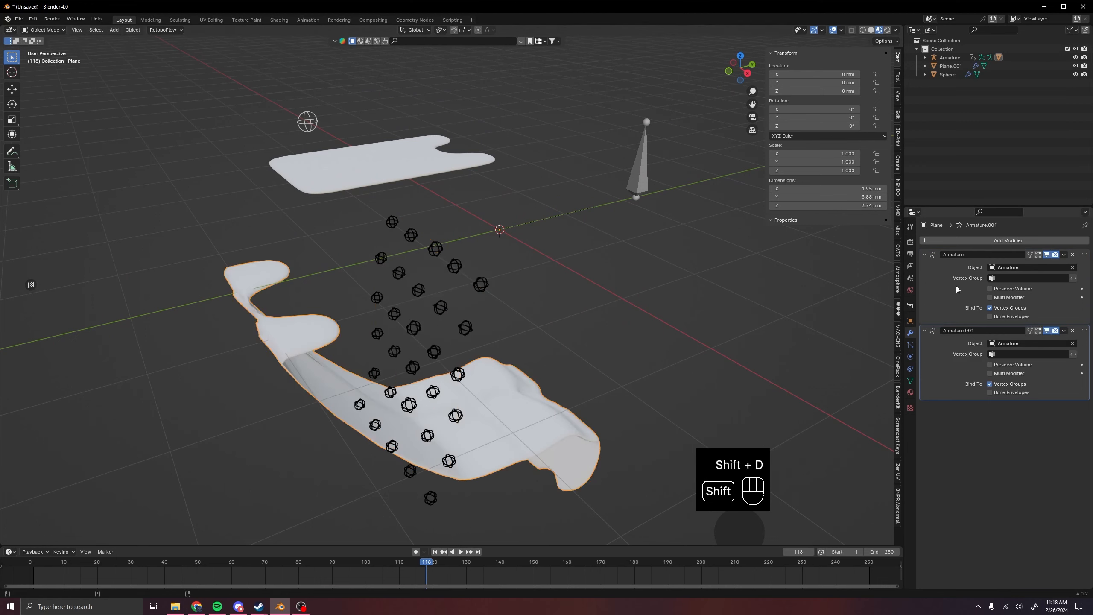
Play the timeline briefly, stop it, and apply the duplicated Armature.001 modifier to the cape
{"action": "key", "text": "shift+space"}
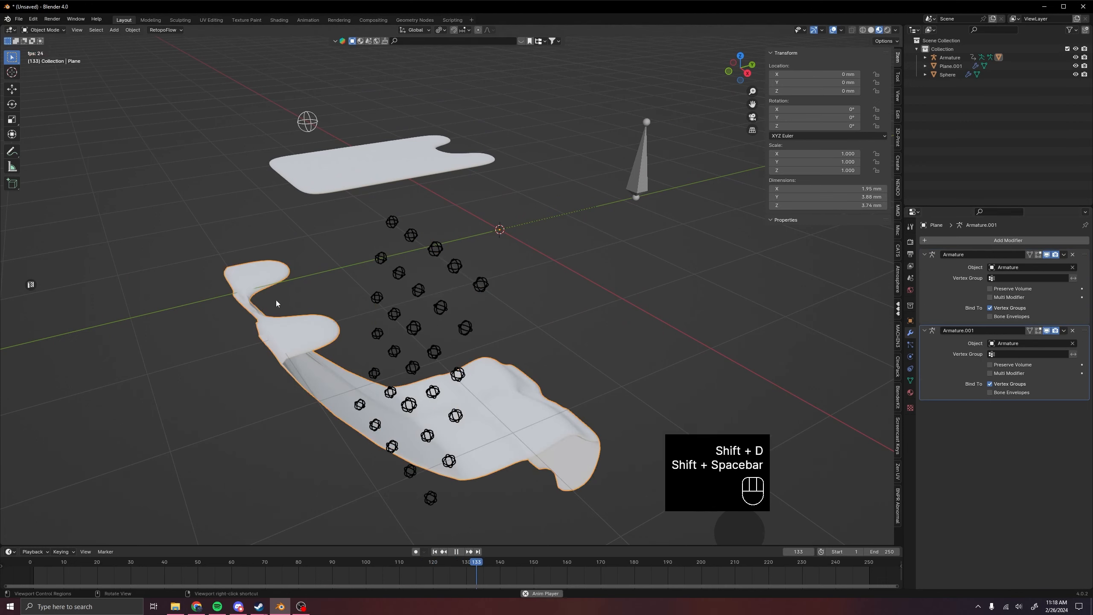
{"action": "key", "text": "shift+space"}
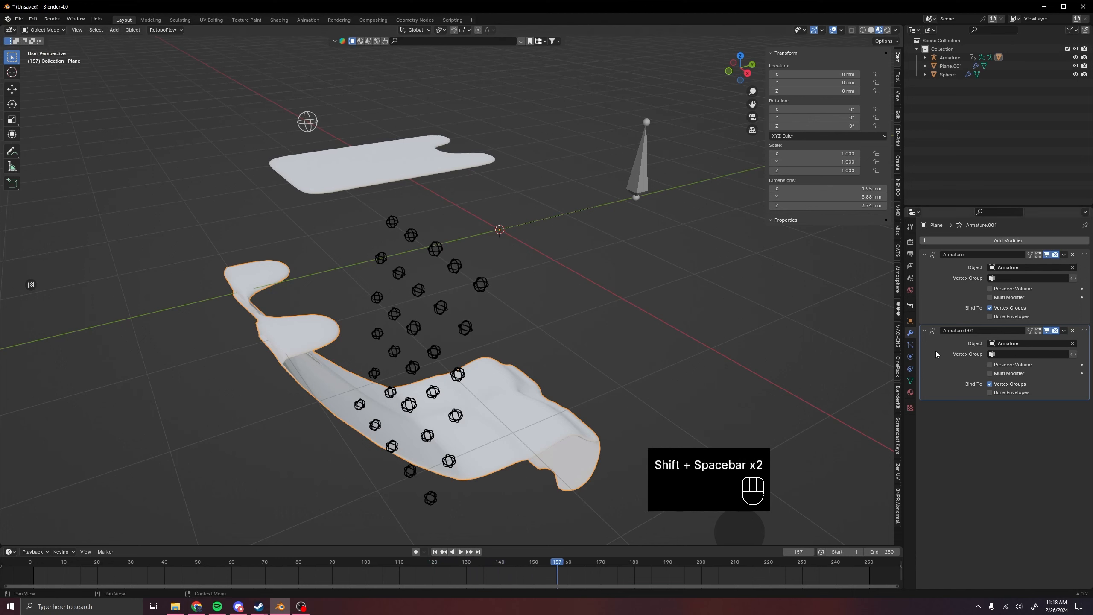
{"action": "key", "text": "ctrl+a"}
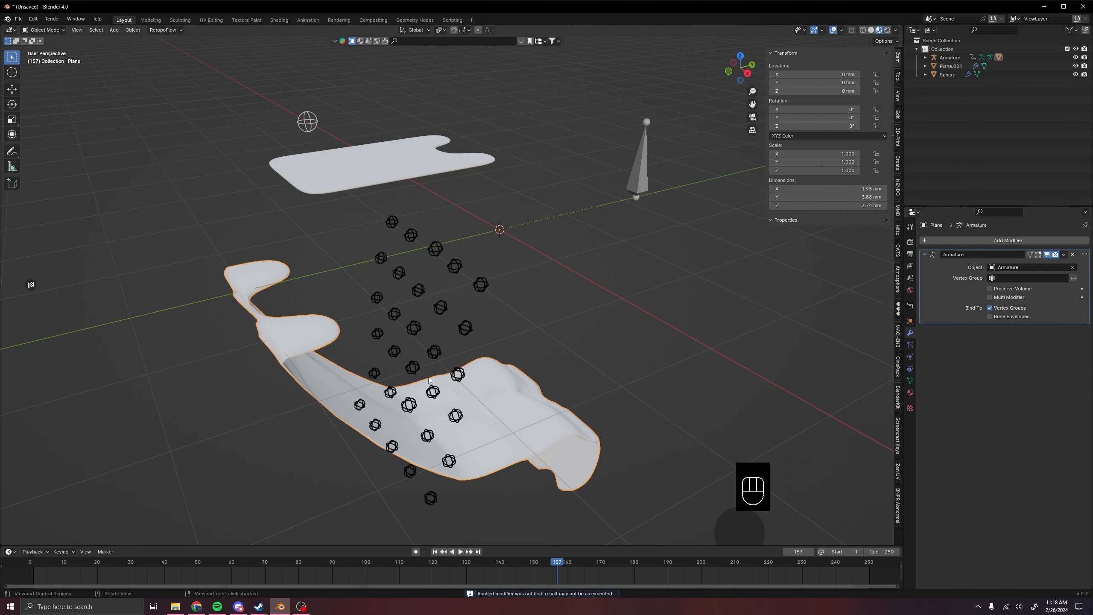
Toggle the remaining Armature modifier's viewport display off and on to compare the cape's shape
{"action": "middle_click_drag", "start_coordinate": [603, 379], "coordinate": [519, 381]}
{"action": "left_click", "coordinate": [1048, 255]}
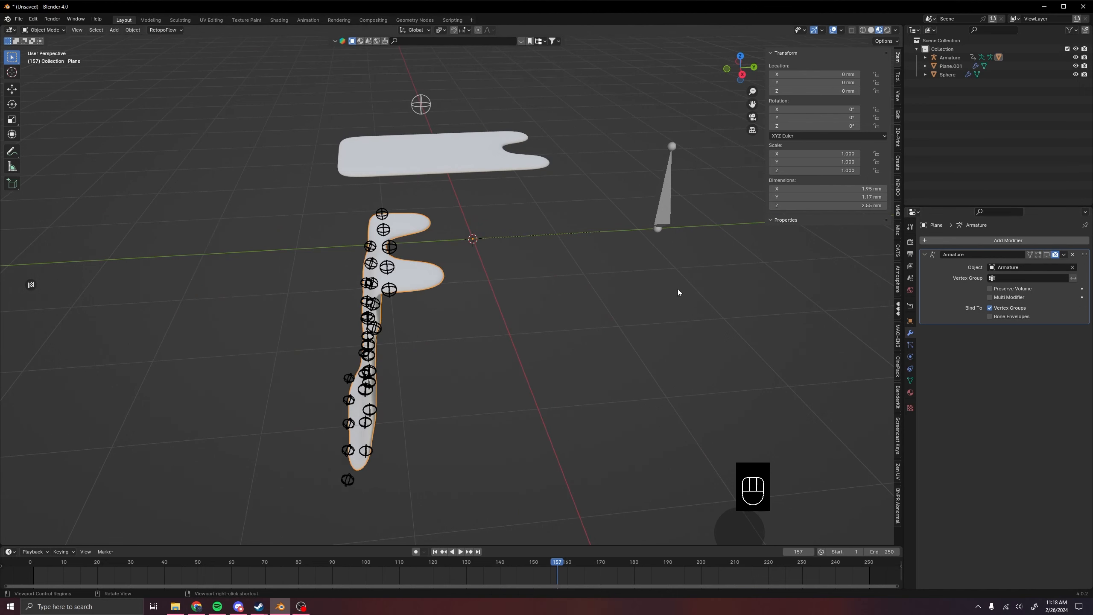
{"action": "middle_click_drag", "start_coordinate": [408, 269], "coordinate": [528, 323]}
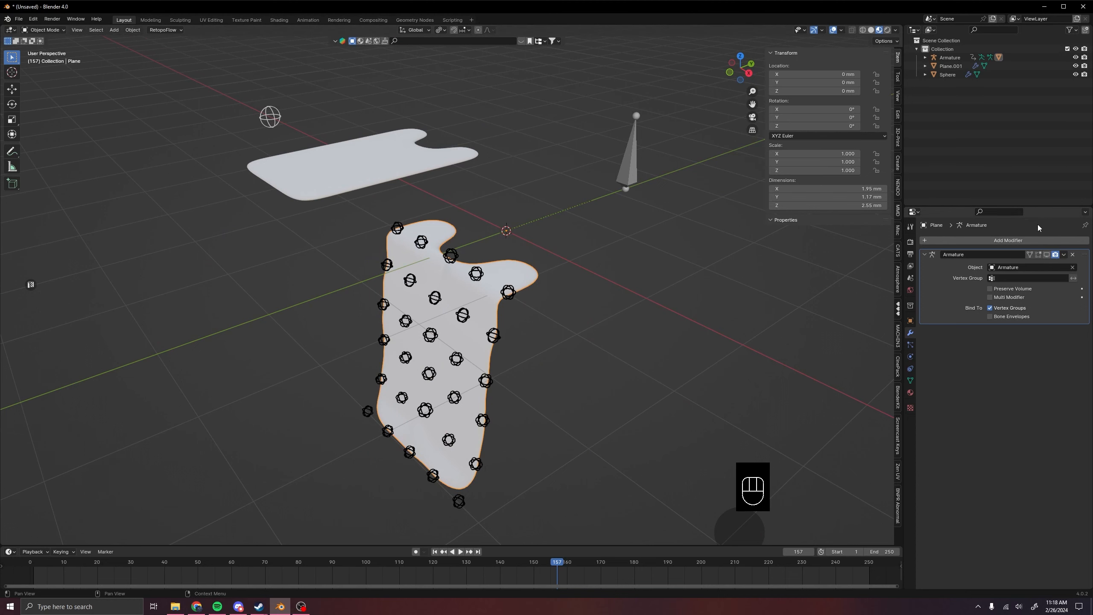
{"action": "left_click", "coordinate": [1048, 255]}
Select the armature, enter Pose Mode with all bones selected, and apply the current pose as the rest pose
{"action": "left_click", "coordinate": [463, 314]}
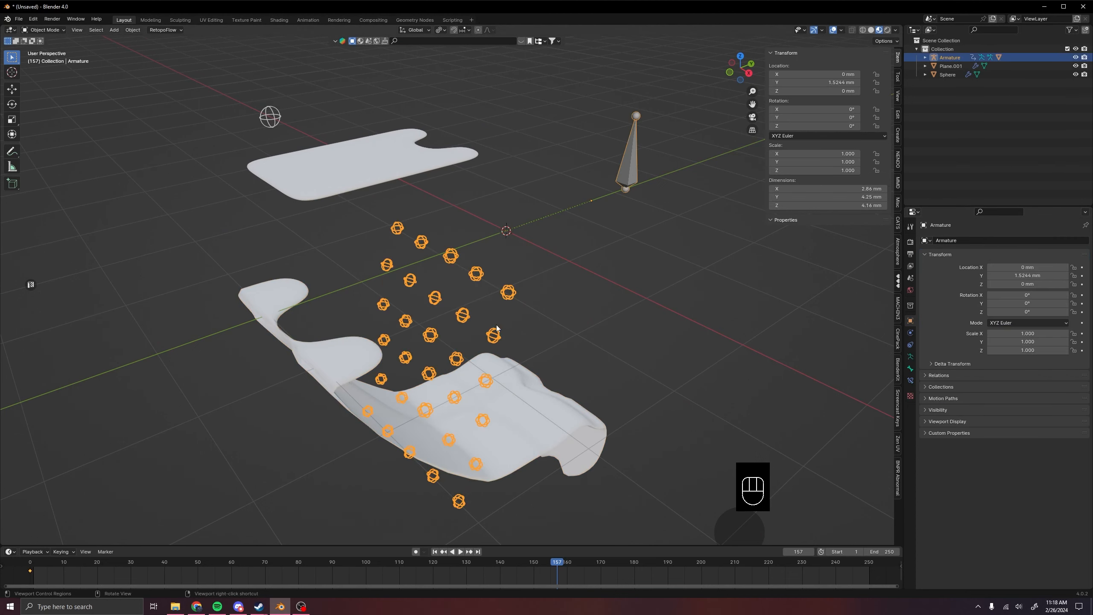
{"action": "key", "text": "ctrl+Tab"}
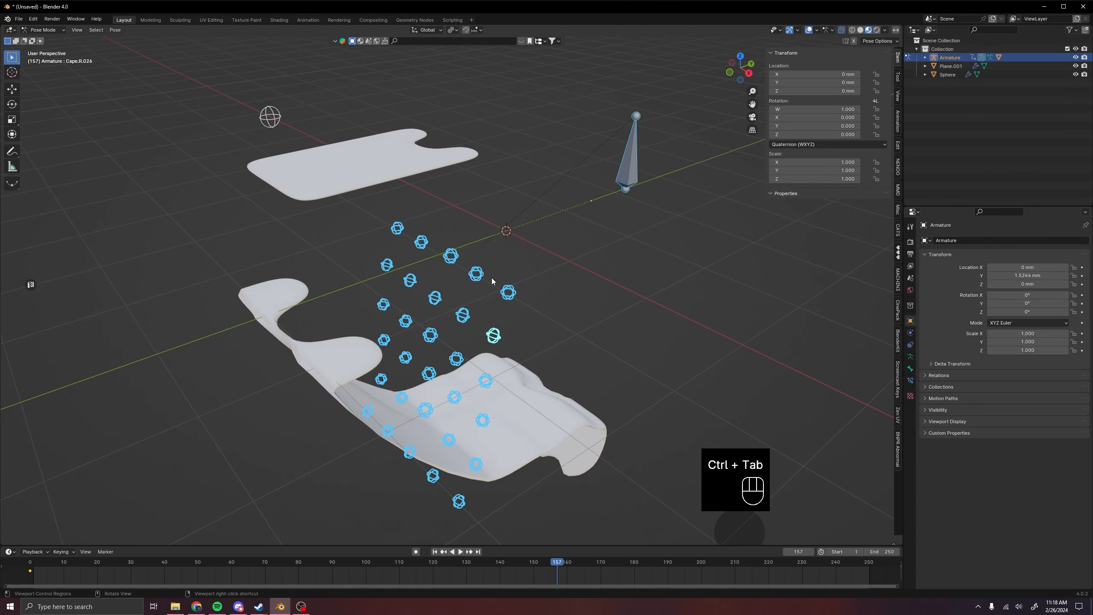
{"action": "middle_click_drag", "start_coordinate": [492, 281], "coordinate": [582, 343]}
{"action": "key", "text": "a"}
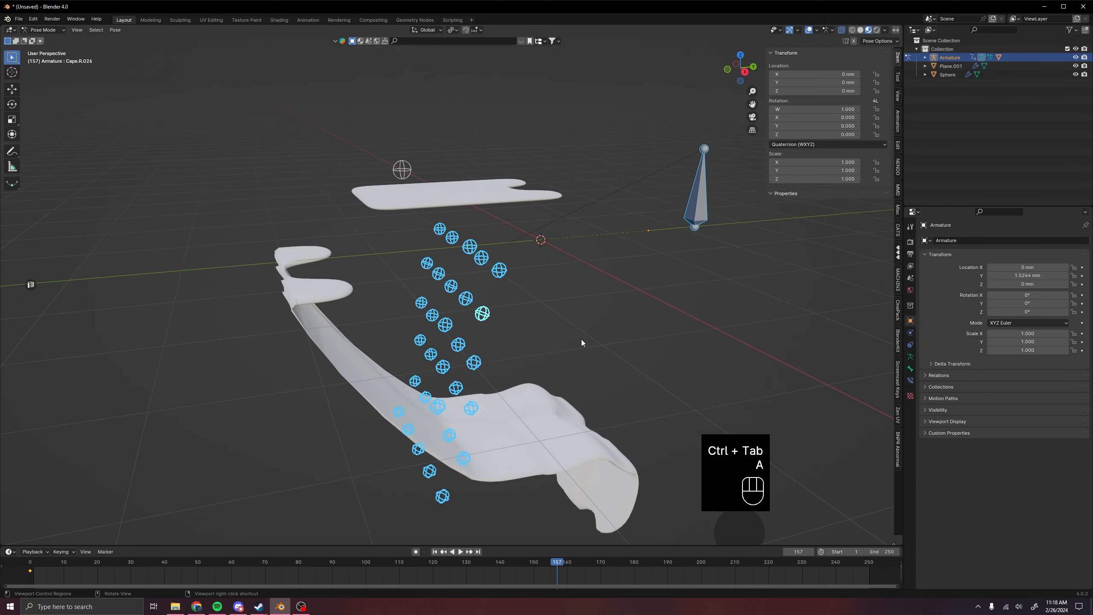
{"action": "key", "text": "ctrl+a"}
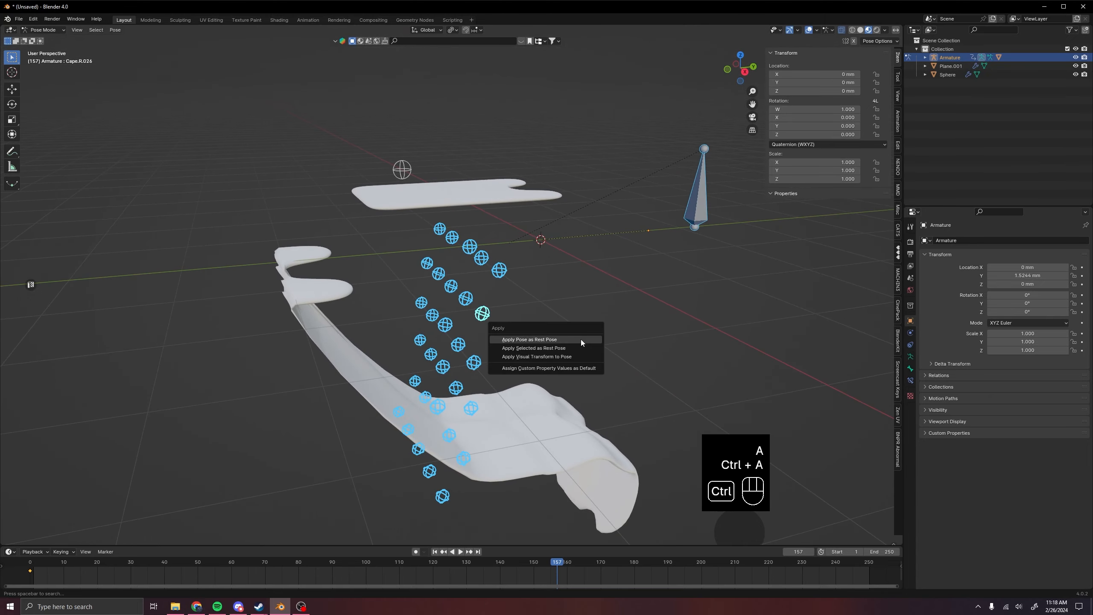
{"action": "left_click", "coordinate": [540, 342]}
Play the timeline briefly and clear the rotation of all cape controllers to check the new rest pose
{"action": "middle_click_drag", "start_coordinate": [562, 350], "coordinate": [550, 357]}
{"action": "key", "text": "shift+space"}
{"action": "key", "text": "shift+space"}
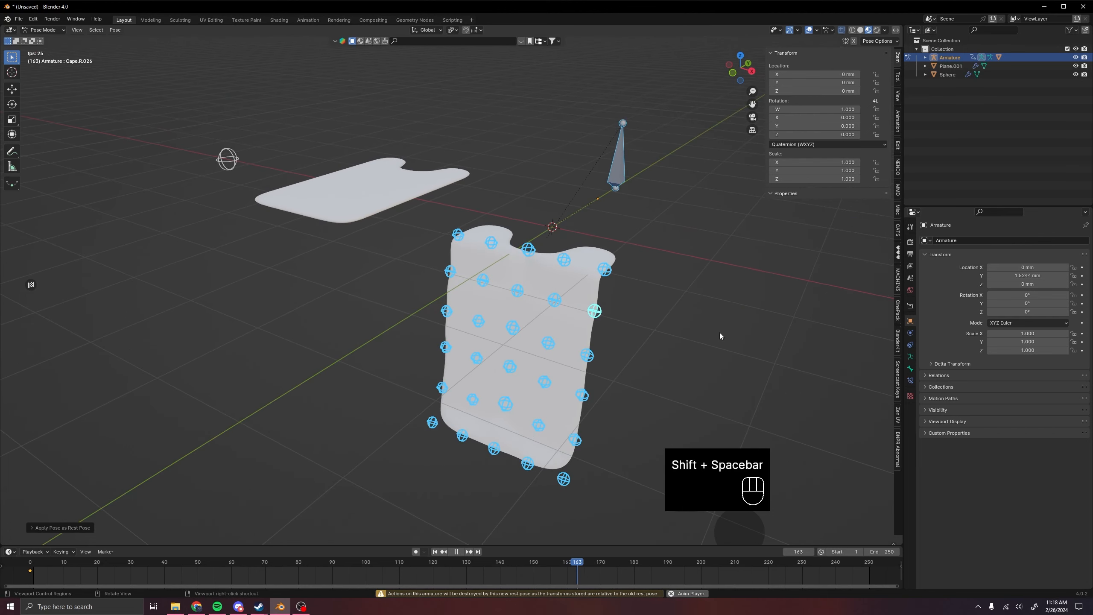
{"action": "middle_click_drag", "start_coordinate": [719, 332], "coordinate": [623, 329]}
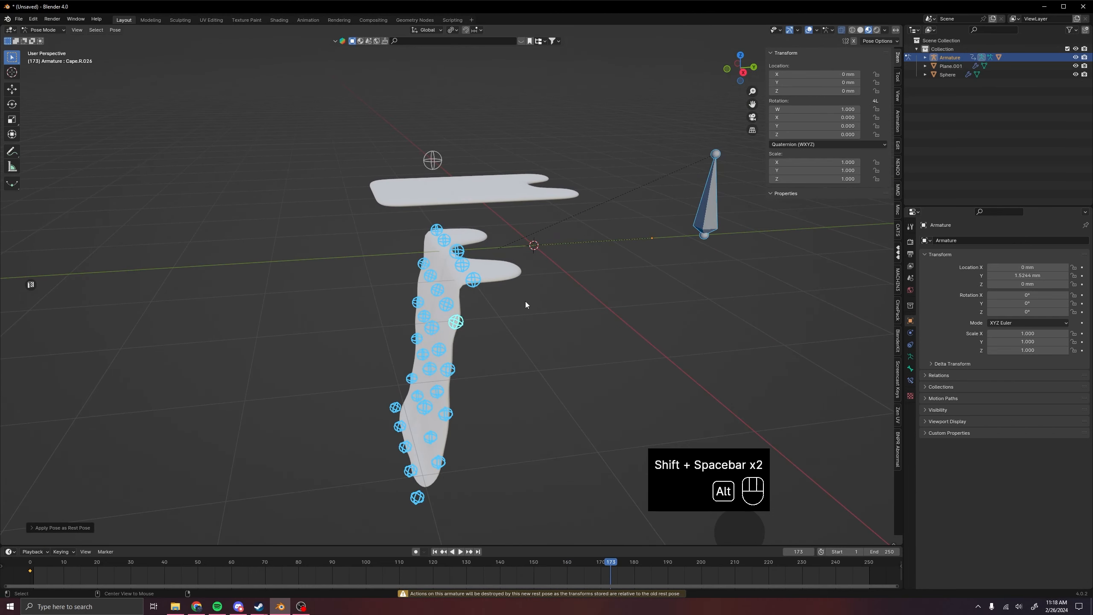
{"action": "key", "text": "alt+r"}
Test the cape's response by moving the top centre controller, CapeCenter.008, and cancel the move
{"action": "left_click", "coordinate": [445, 240]}
{"action": "middle_click_drag", "start_coordinate": [446, 241], "coordinate": [503, 275]}
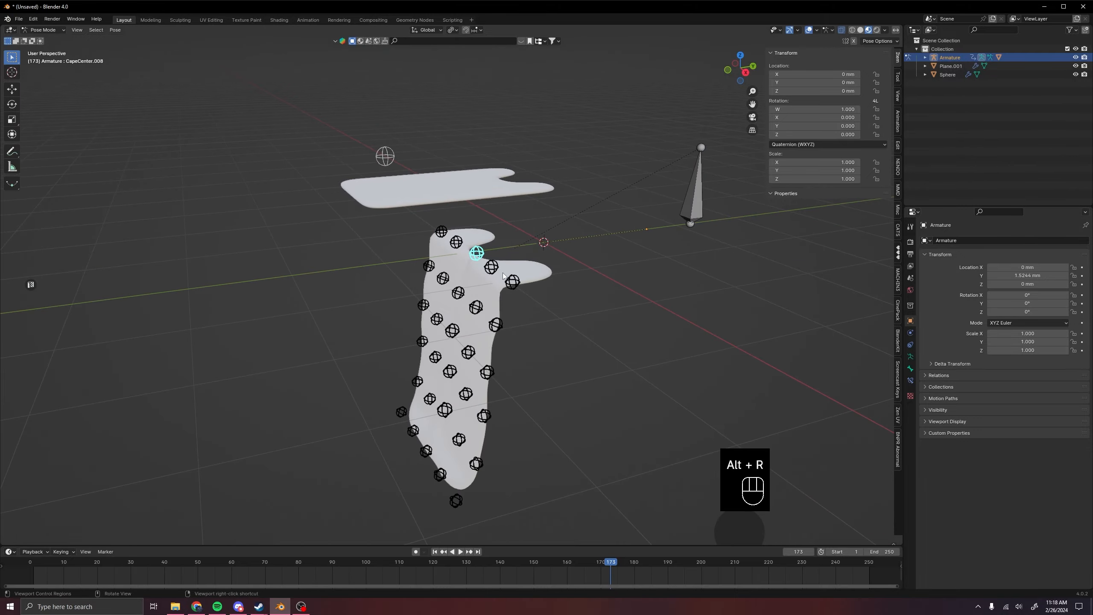
{"action": "key", "text": "g"}
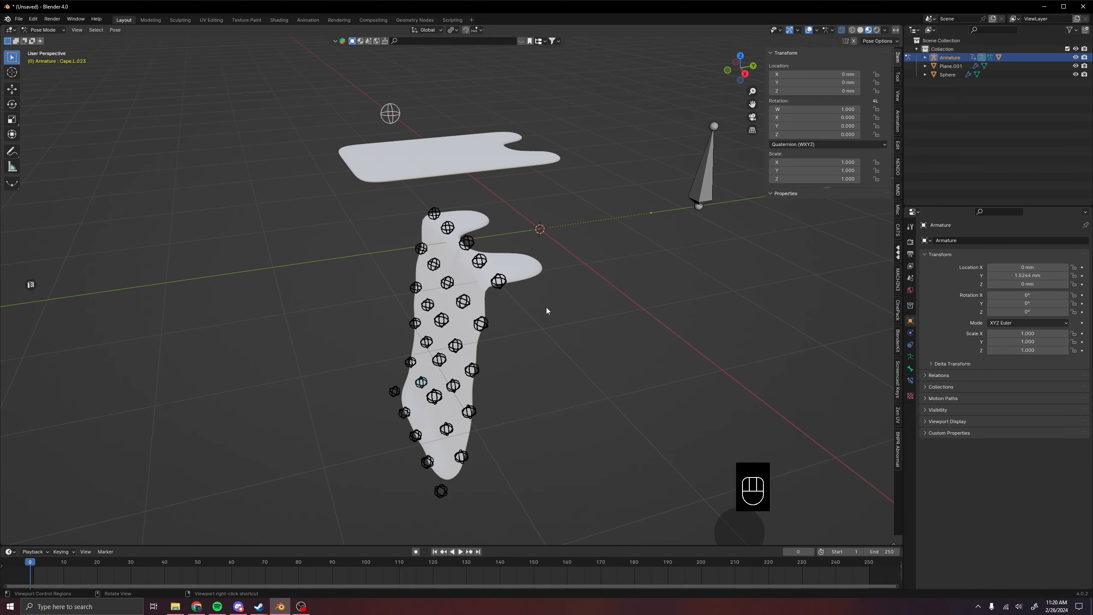
{"action": "mouse_move", "coordinate": [547, 307]}
{"action": "middle_mouse_down"}
{"action": "mouse_move", "coordinate": [497, 303]}
{"action": "mouse_move", "coordinate": [535, 297]}
{"action": "middle_mouse_up"}
{"action": "key", "text": "g"}
{"action": "right_click", "coordinate": [540, 216]}
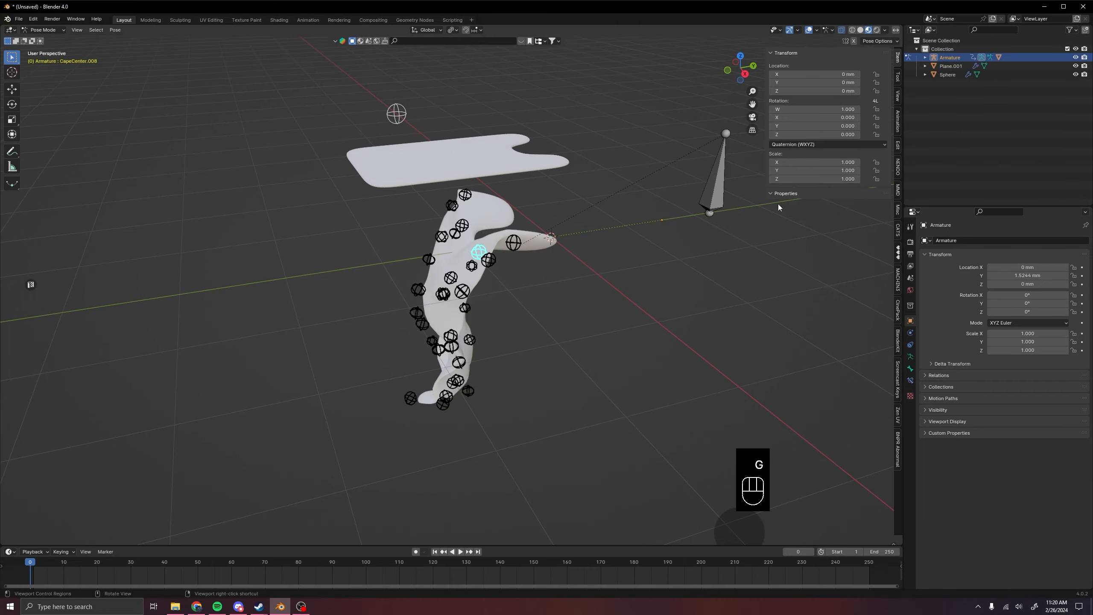
Test the cape physics by moving RootBone freely, and cancel the move
{"action": "left_click", "coordinate": [716, 192]}
{"action": "middle_click_drag", "start_coordinate": [697, 280], "coordinate": [705, 270]}
{"action": "key", "text": "g"}
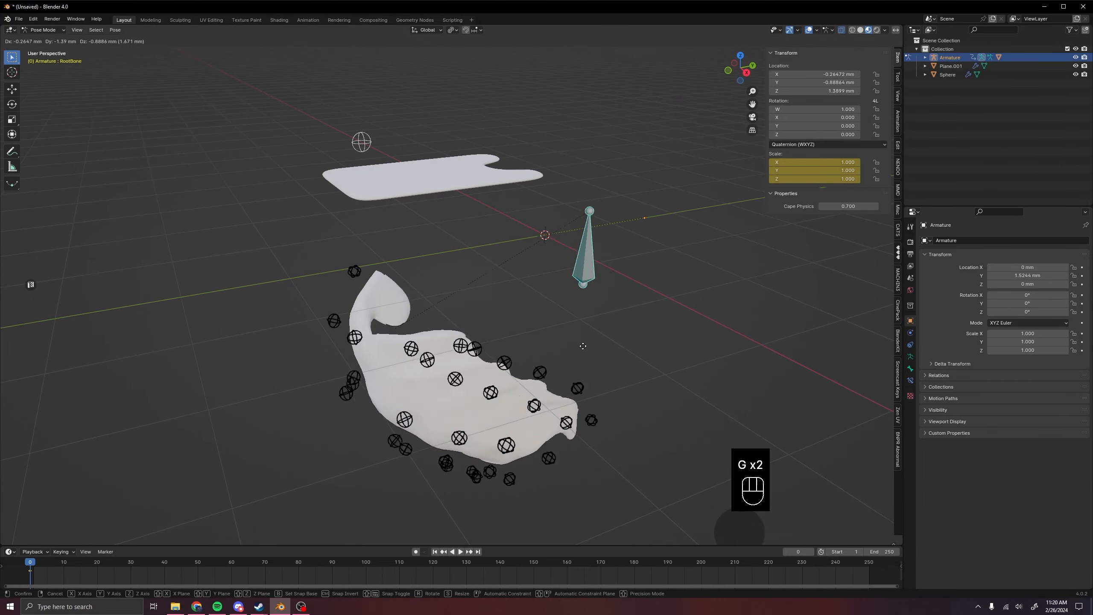
{"action": "right_click", "coordinate": [600, 296]}
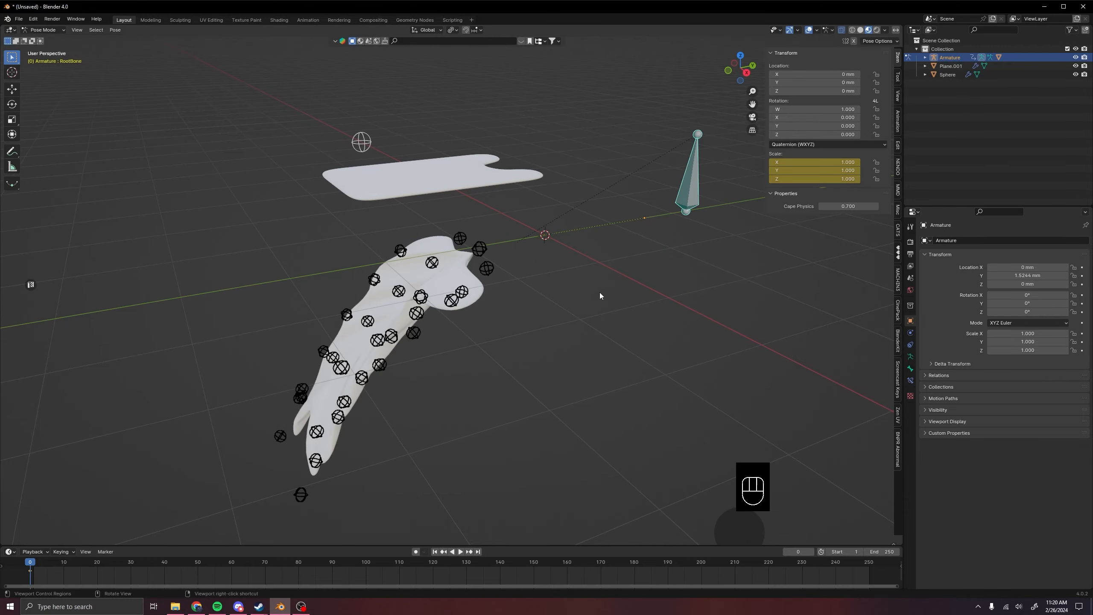
Start timeline playback and rotate the lower centre controller, CapeCenter.012, to bend the bottom of the cape
{"action": "middle_click_drag", "start_coordinate": [600, 292], "coordinate": [594, 387]}
{"action": "key", "text": "shift+space"}
{"action": "left_click", "coordinate": [514, 339]}
{"action": "key", "text": "r"}
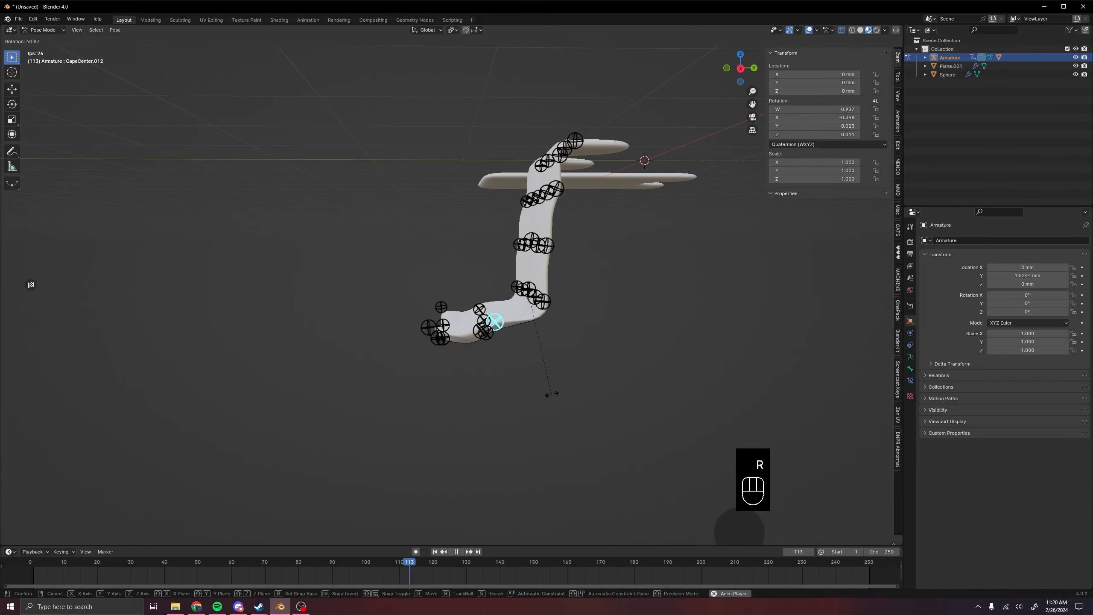
{"action": "left_click", "coordinate": [421, 324]}
Rotate the lower side controller Cape.R.029 during playback and inspect the bent cape from behind
{"action": "middle_click_drag", "start_coordinate": [421, 324], "coordinate": [449, 377]}
{"action": "left_click", "coordinate": [558, 293]}
{"action": "key", "text": "r"}
{"action": "left_click", "coordinate": [657, 269]}
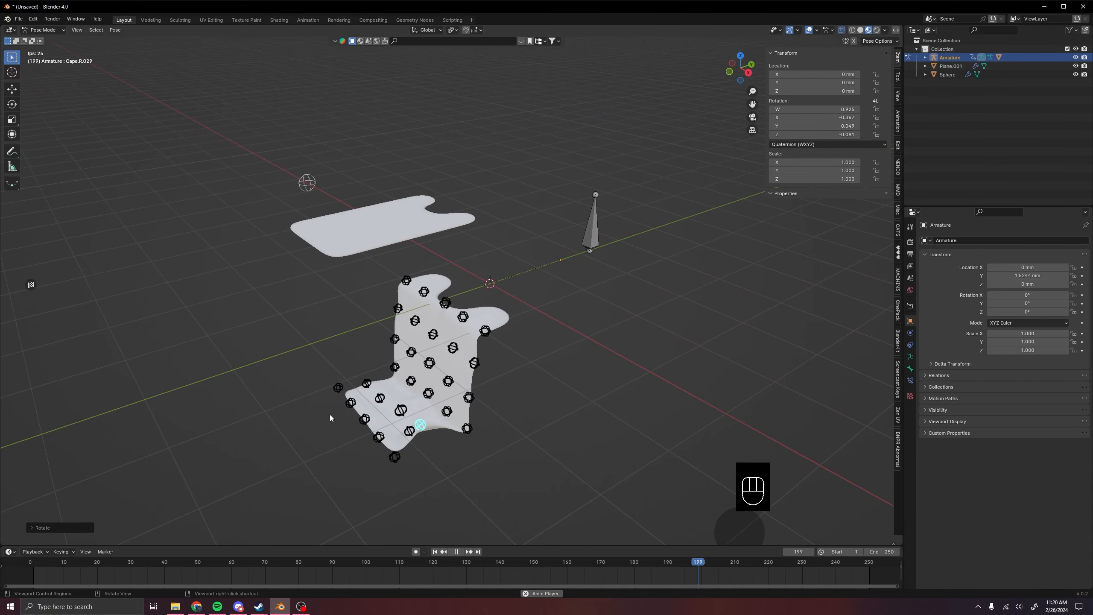
{"action": "middle_click_drag", "start_coordinate": [329, 417], "coordinate": [481, 443]}
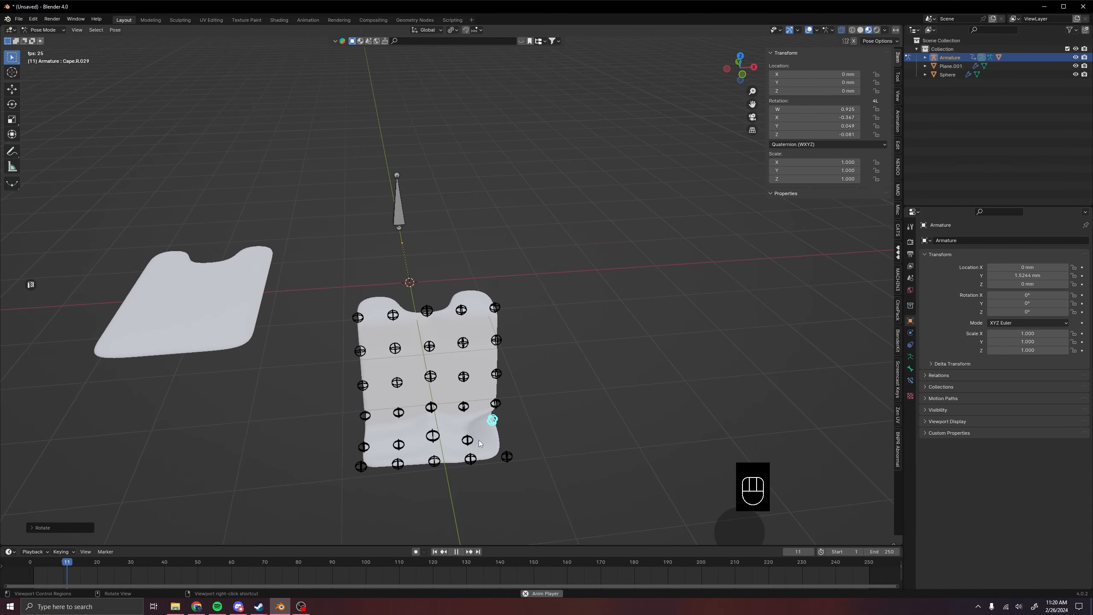